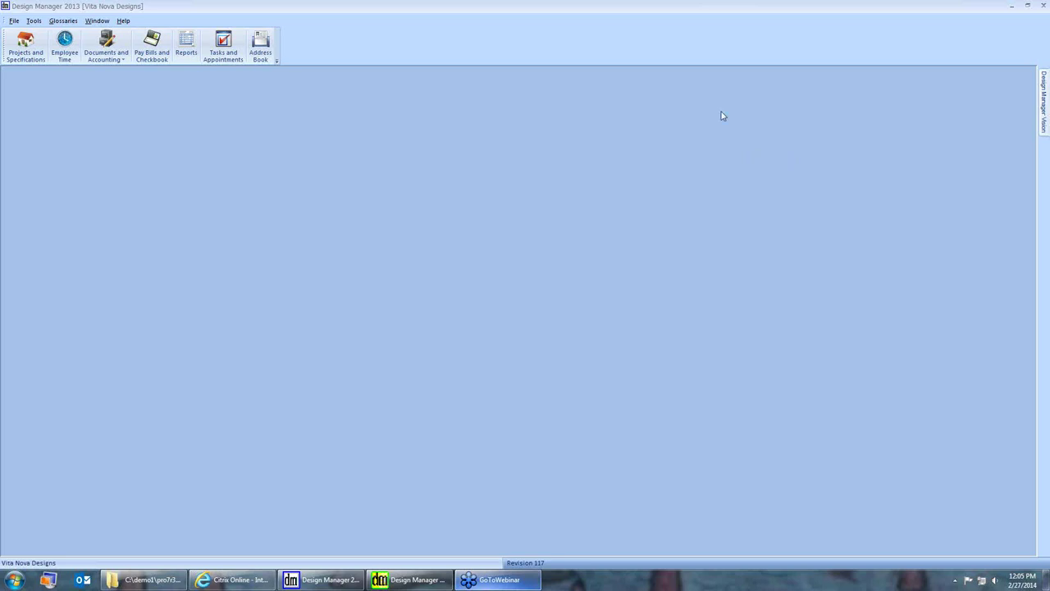
Open the Returns and Credits form from Documents and Accounting to view its client options, and cancel it
{"action": "left_click", "coordinate": [431, 446]}
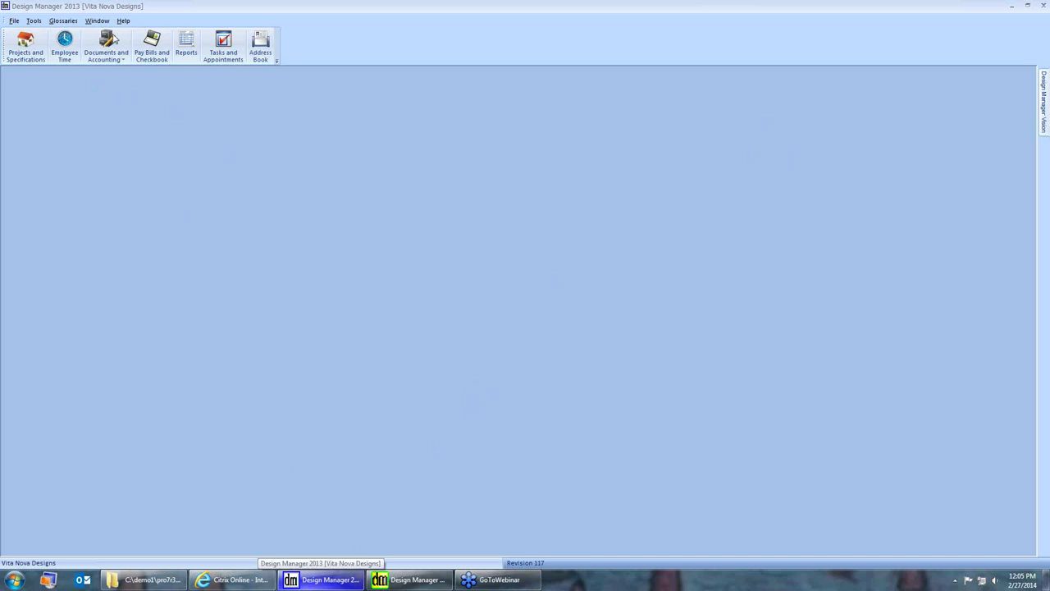
{"action": "left_click", "coordinate": [108, 43]}
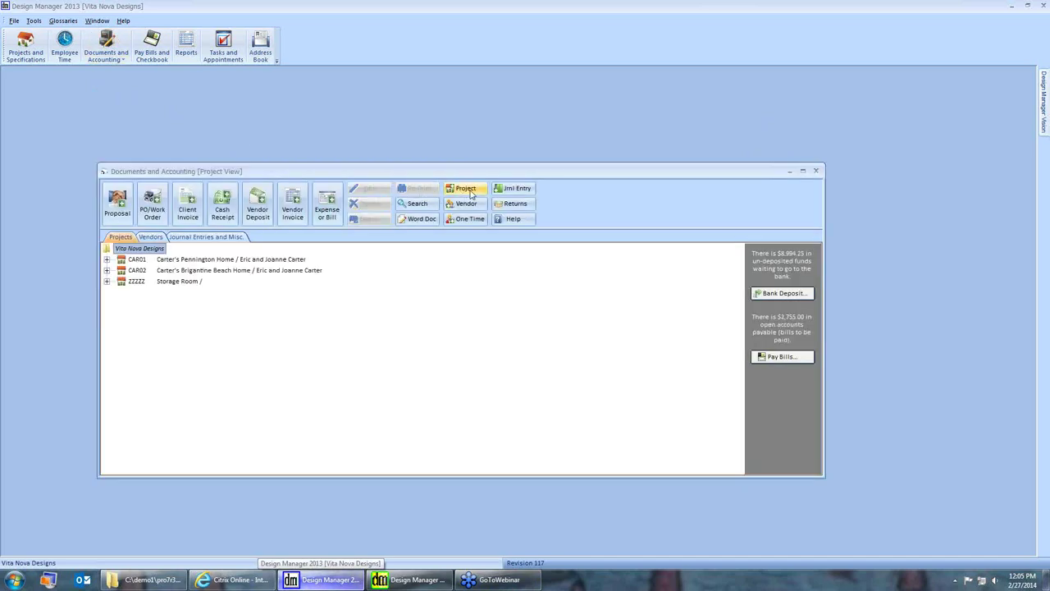
{"action": "left_click", "coordinate": [514, 203]}
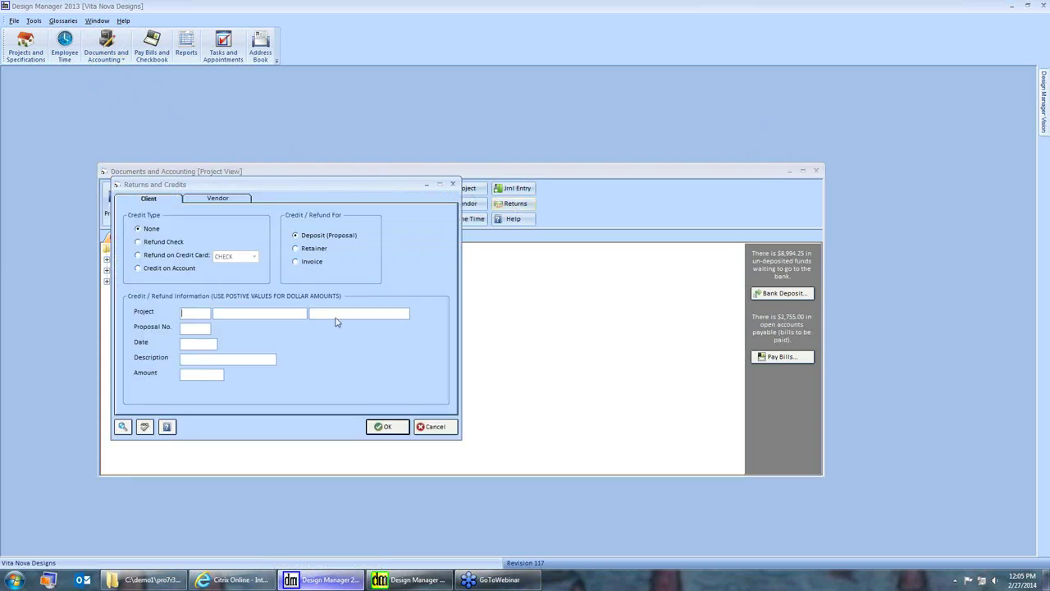
{"action": "left_click", "coordinate": [436, 428]}
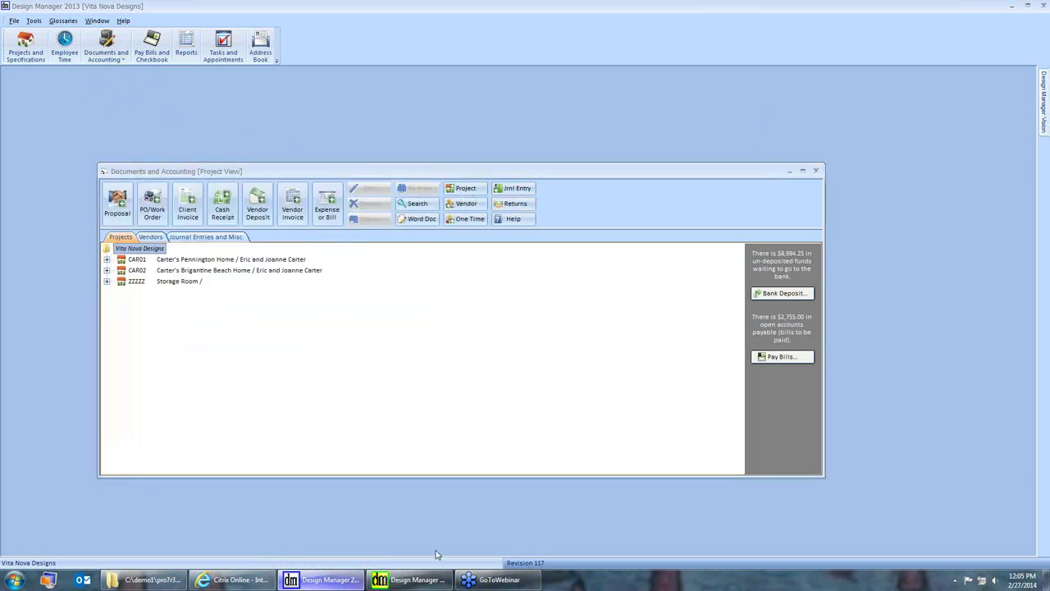
Switch to Design Manager Pro and open its Returns and Credits form
{"action": "left_click", "coordinate": [413, 579]}
{"action": "left_click", "coordinate": [136, 21]}
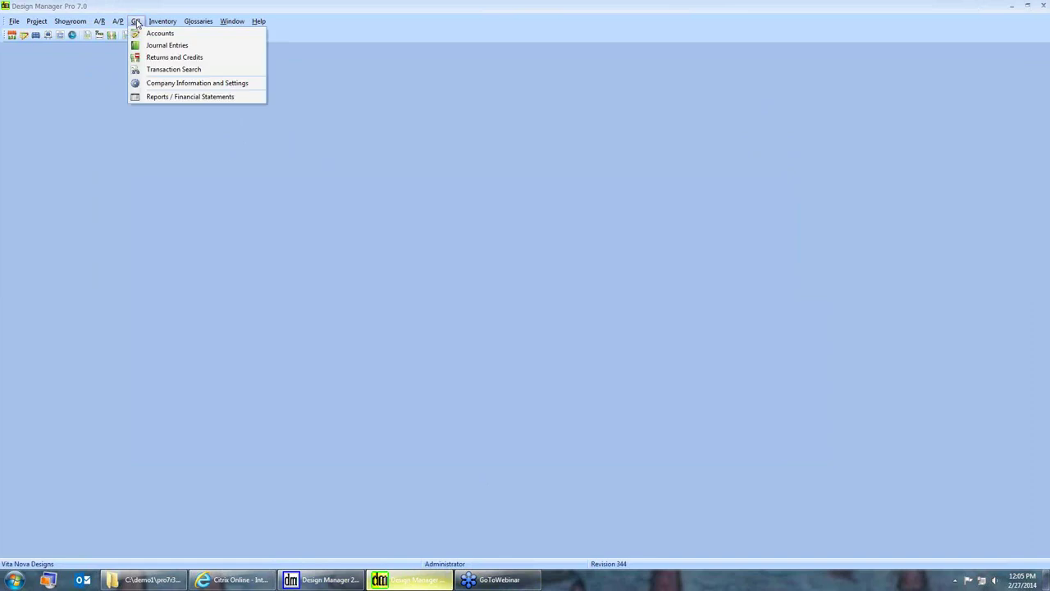
{"action": "left_click", "coordinate": [211, 58]}
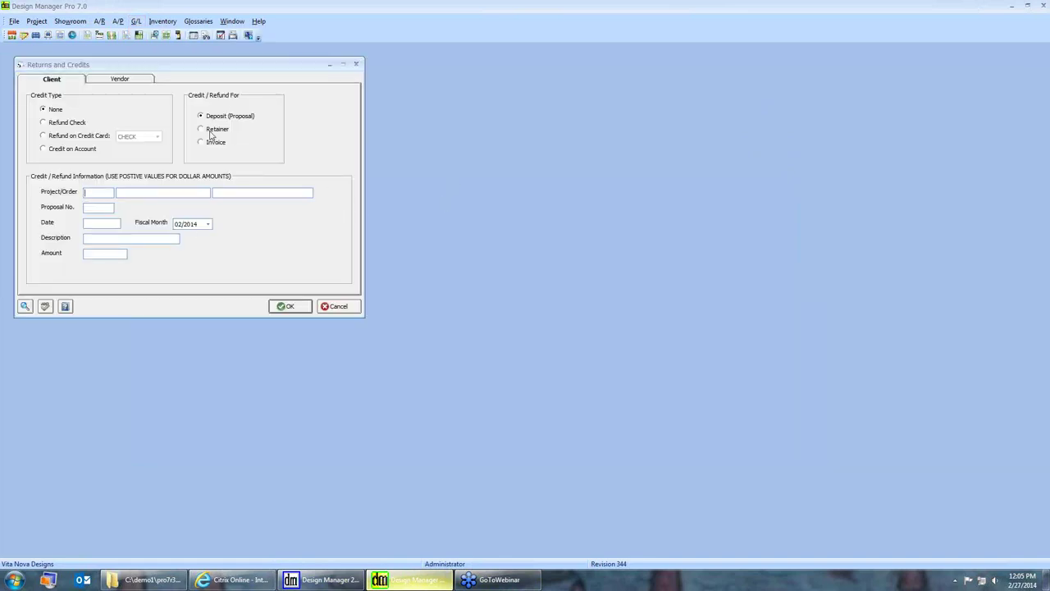
Switch back to Design Manager 2013, view its Returns and Credits form once more, and close Documents and Accounting
{"action": "left_click", "coordinate": [321, 579]}
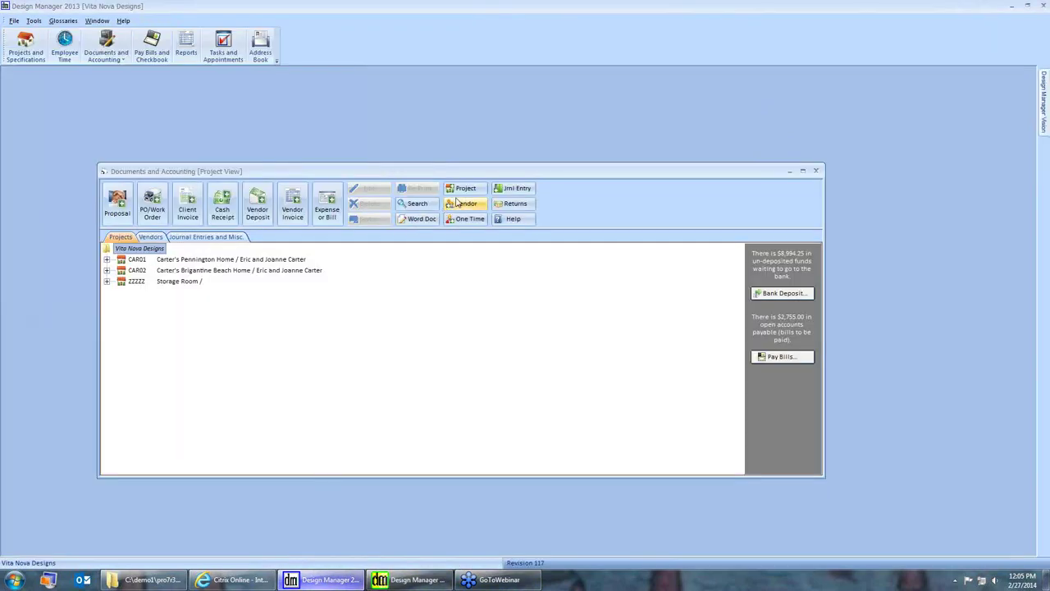
{"action": "left_click", "coordinate": [513, 203]}
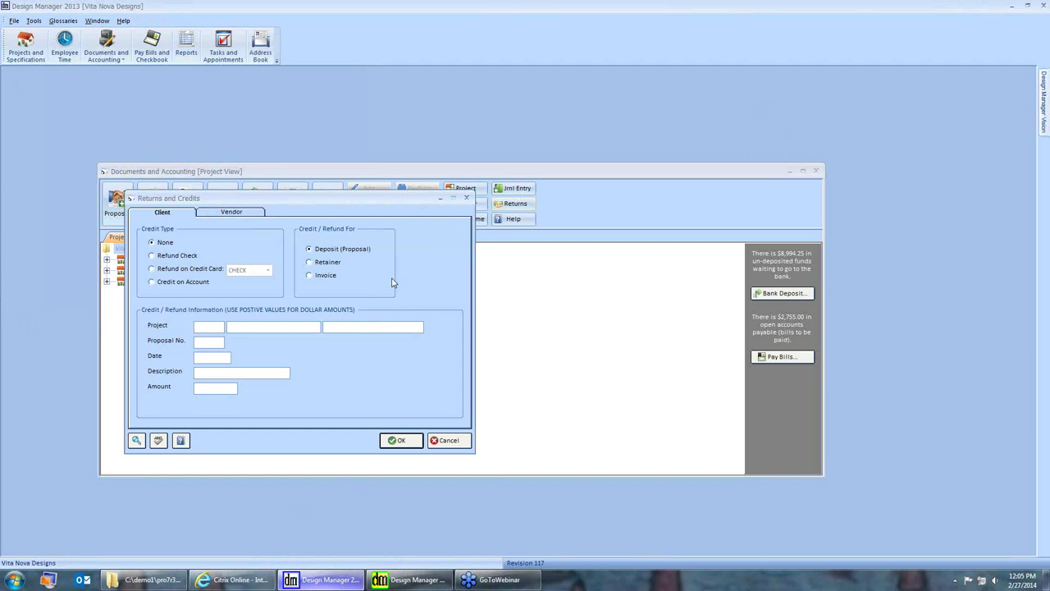
{"action": "left_click", "coordinate": [450, 441]}
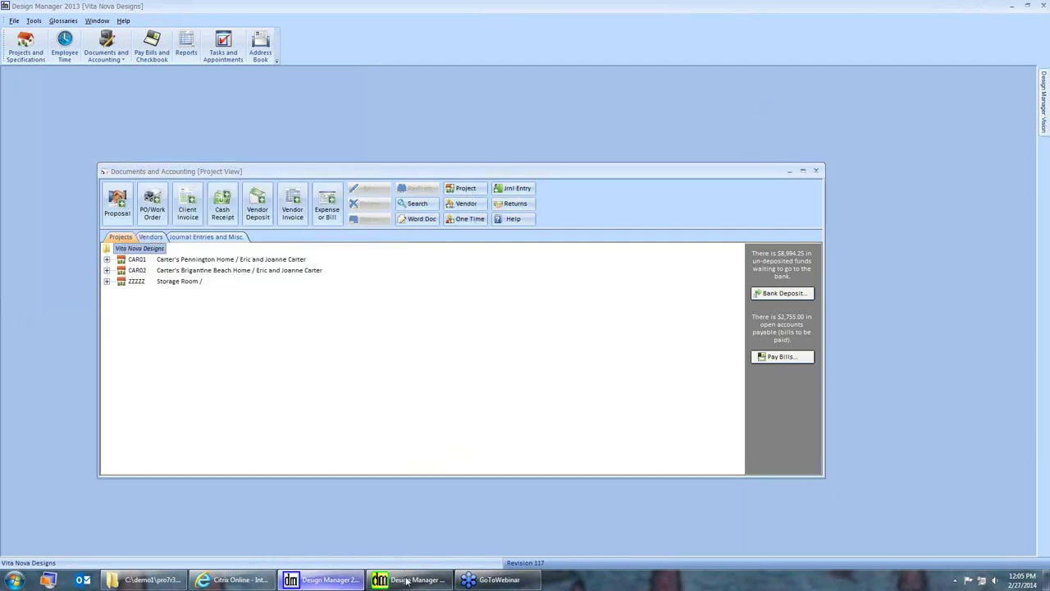
{"action": "left_click", "coordinate": [814, 171]}
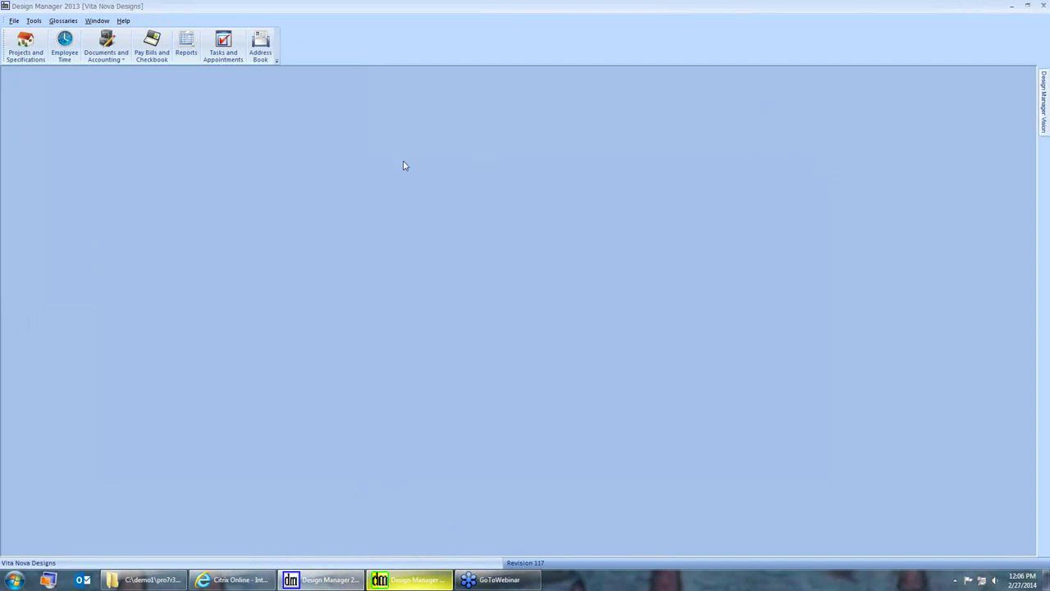
Reopen Documents and Accounting, expand project CAR02 and select its Invoices folder
{"action": "left_click", "coordinate": [106, 45]}
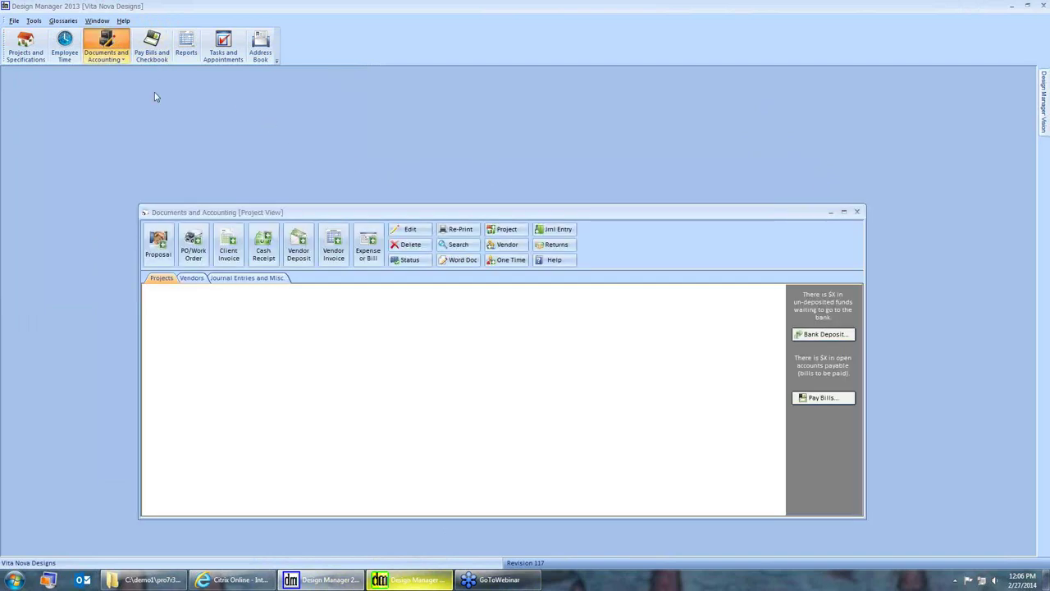
{"action": "left_click_drag", "start_coordinate": [301, 215], "coordinate": [258, 183]}
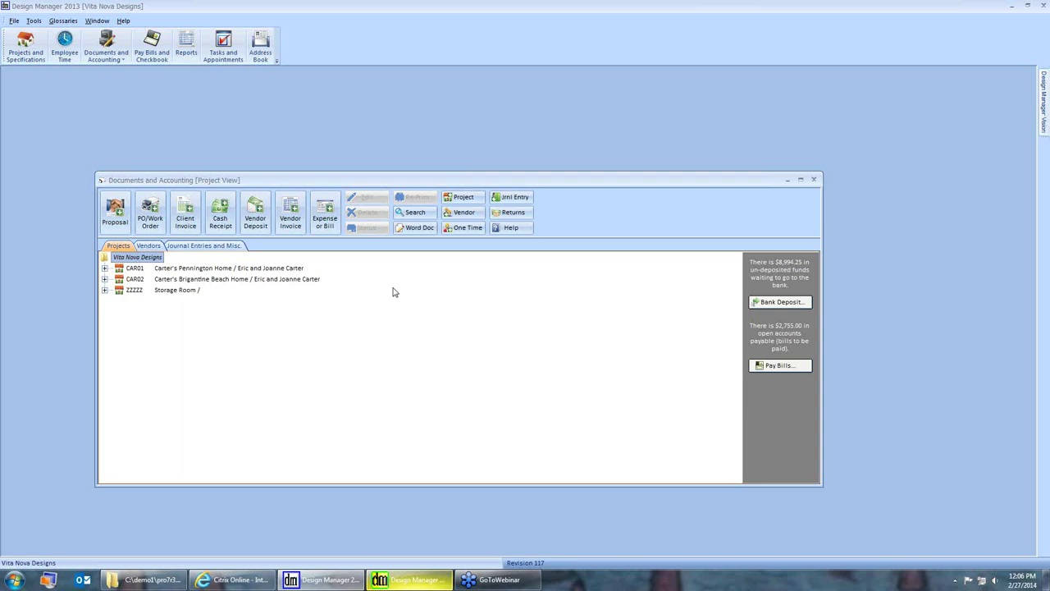
{"action": "left_click", "coordinate": [105, 280]}
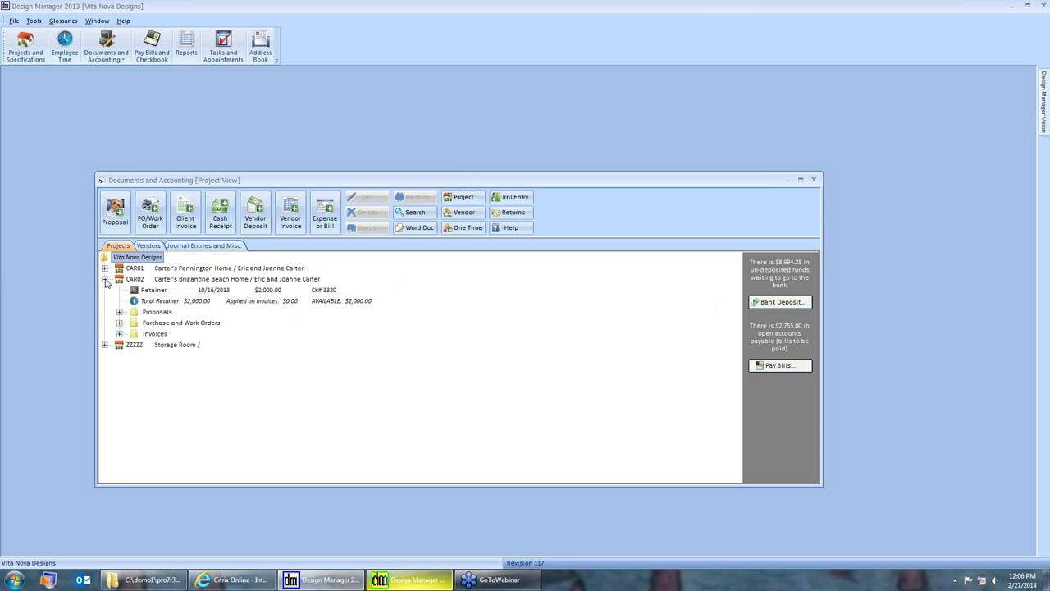
{"action": "left_click", "coordinate": [155, 334]}
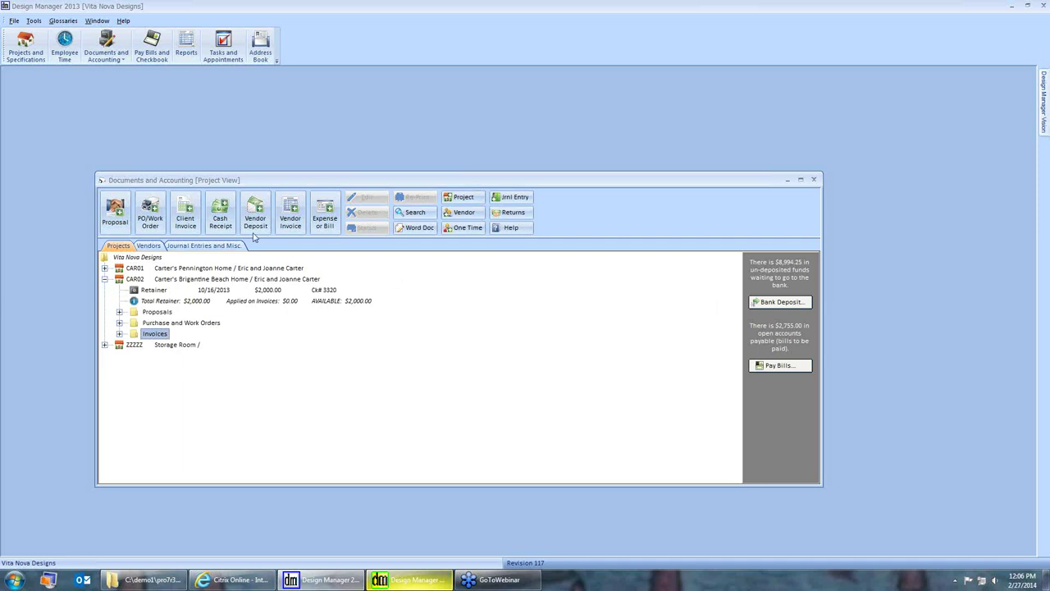
Start a new client invoice for CAR02 and tag items 0004, 0009 and 0008
{"action": "left_click", "coordinate": [185, 212]}
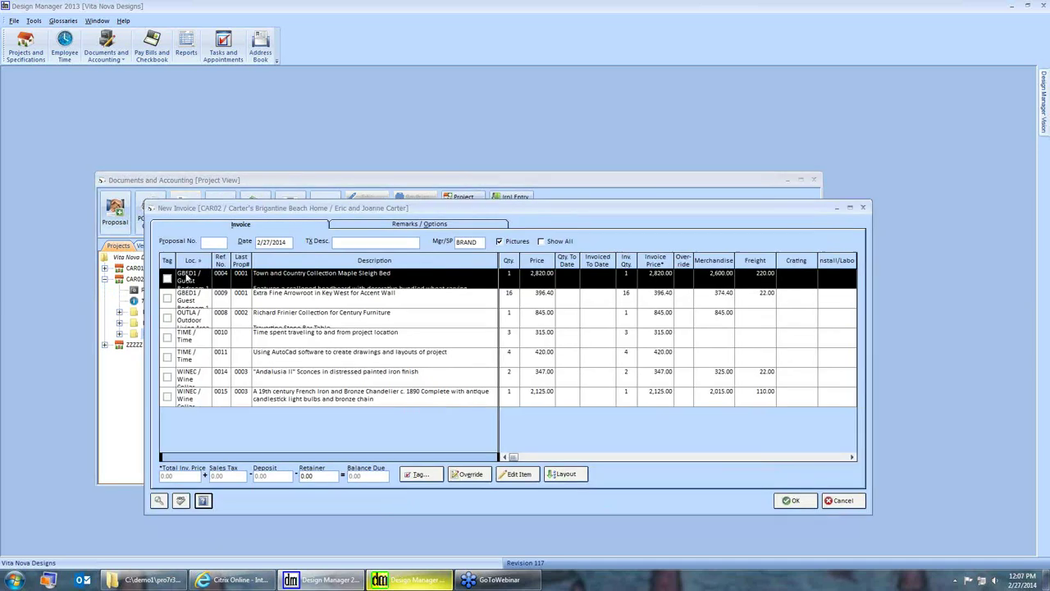
{"action": "left_click", "coordinate": [167, 279]}
{"action": "left_click", "coordinate": [167, 299]}
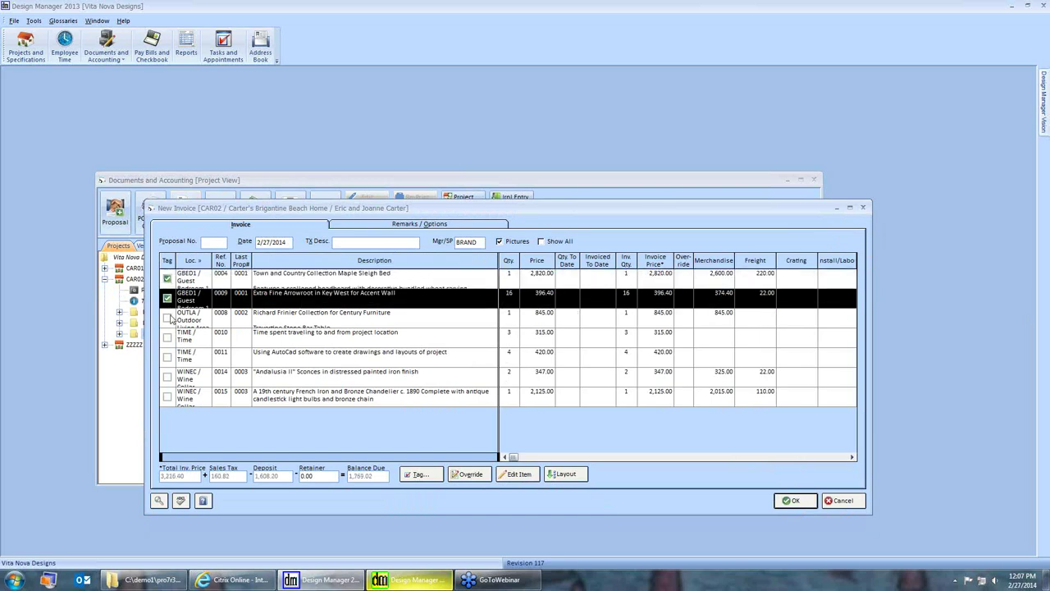
{"action": "left_click", "coordinate": [168, 318]}
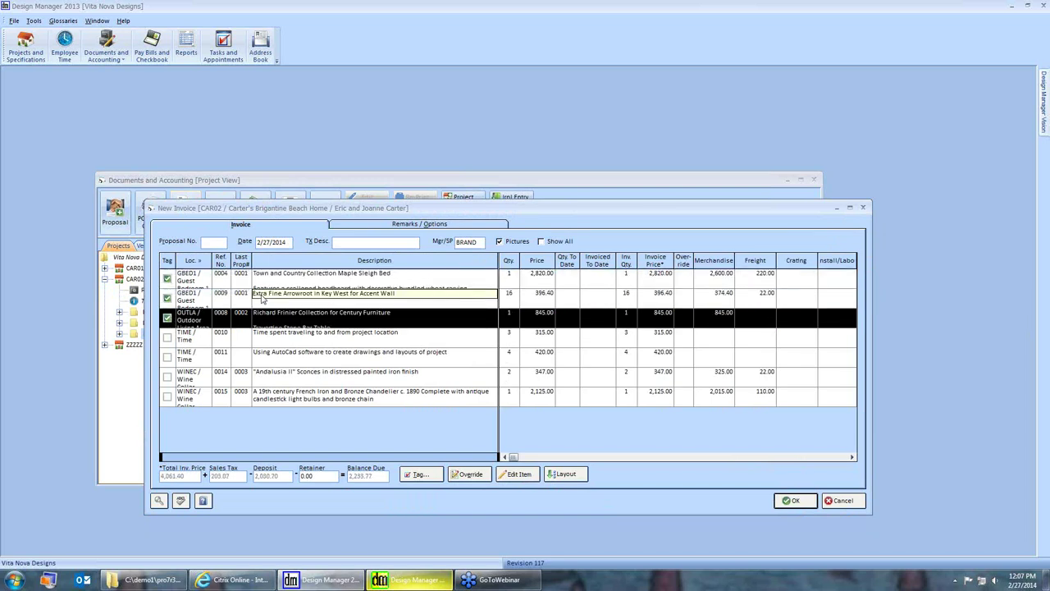
Apply a 2,000.00 retainer to the invoice, bring up its print options and cancel them
{"action": "left_click_drag", "start_coordinate": [334, 218], "coordinate": [355, 350]}
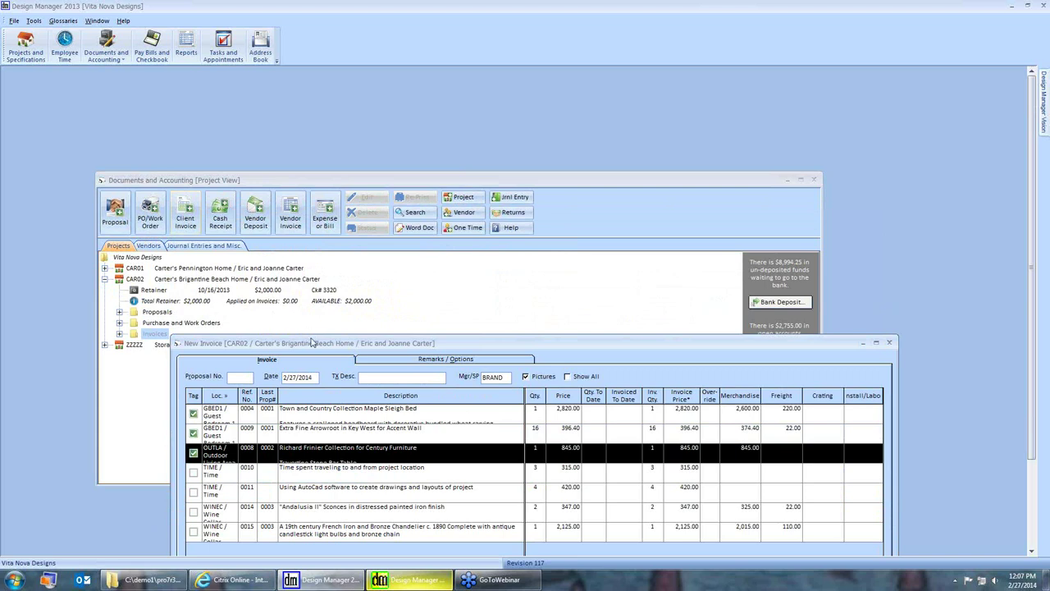
{"action": "left_click_drag", "start_coordinate": [310, 343], "coordinate": [374, 156]}
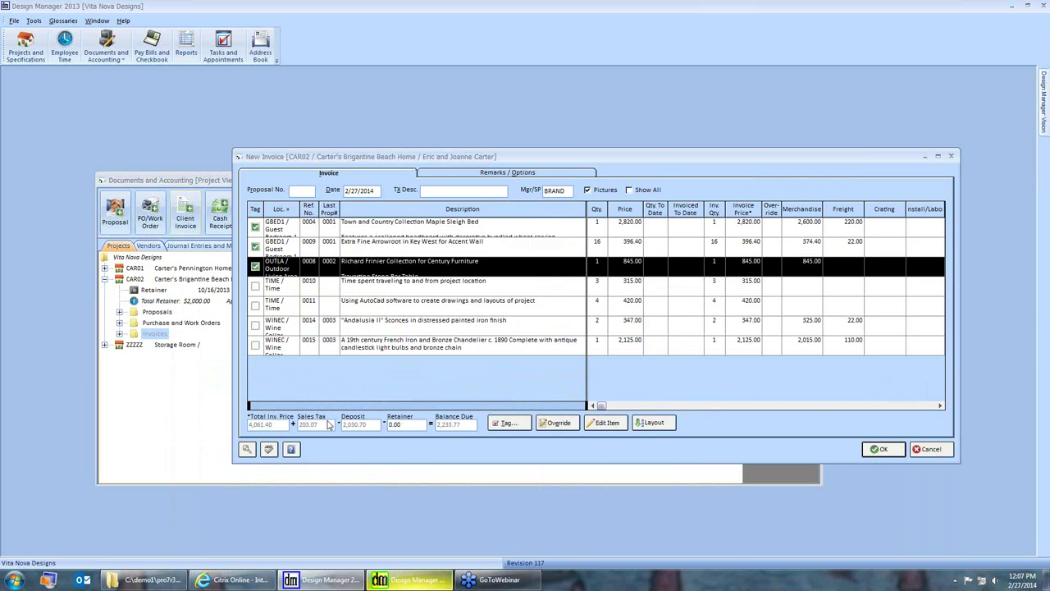
{"action": "left_click", "coordinate": [395, 424]}
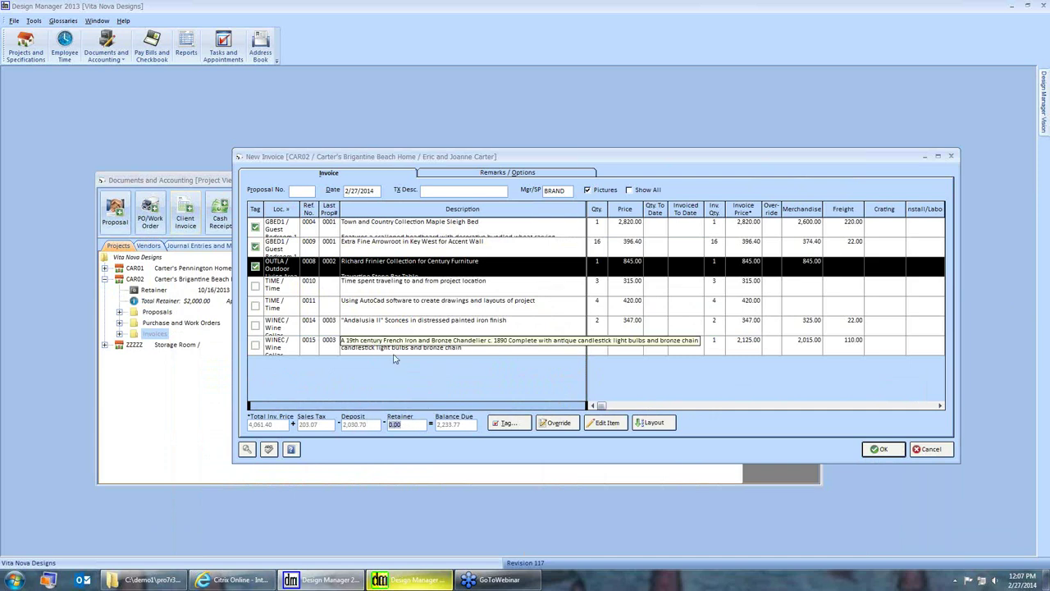
{"action": "type", "text": "2000.0"}
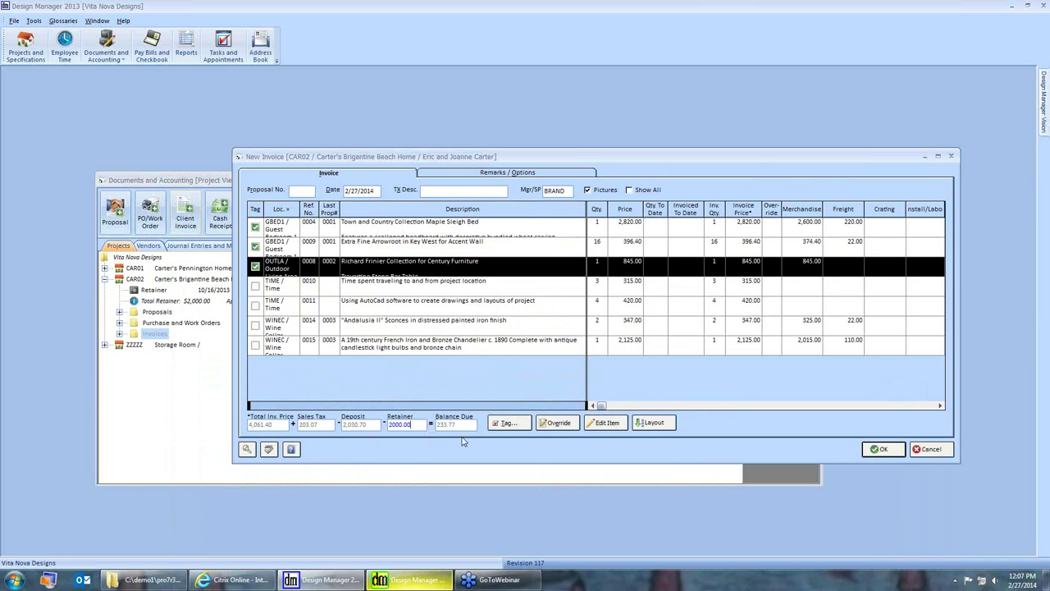
{"action": "left_click", "coordinate": [868, 449]}
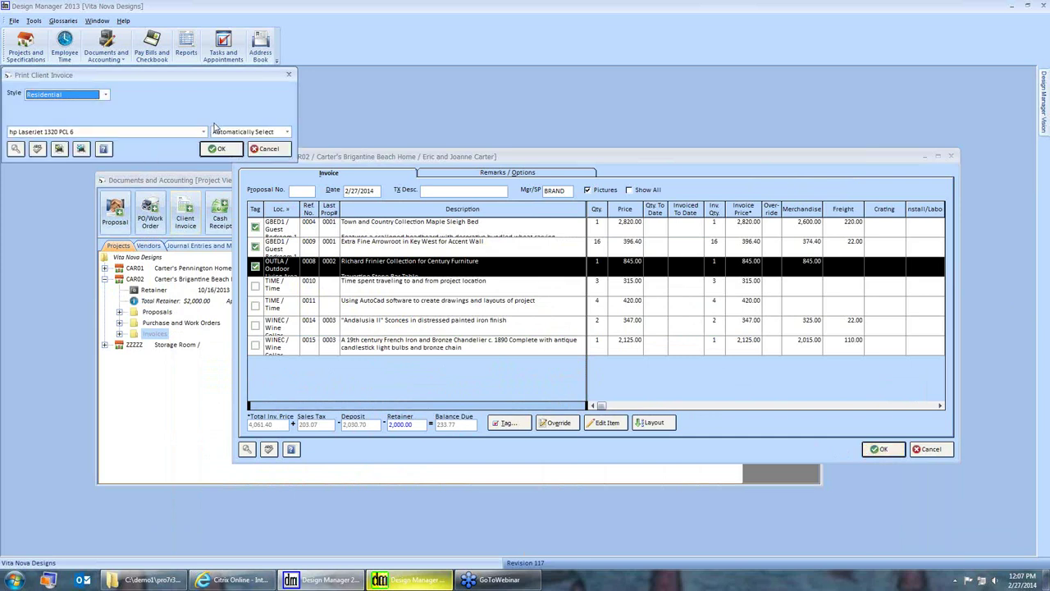
{"action": "left_click", "coordinate": [266, 149]}
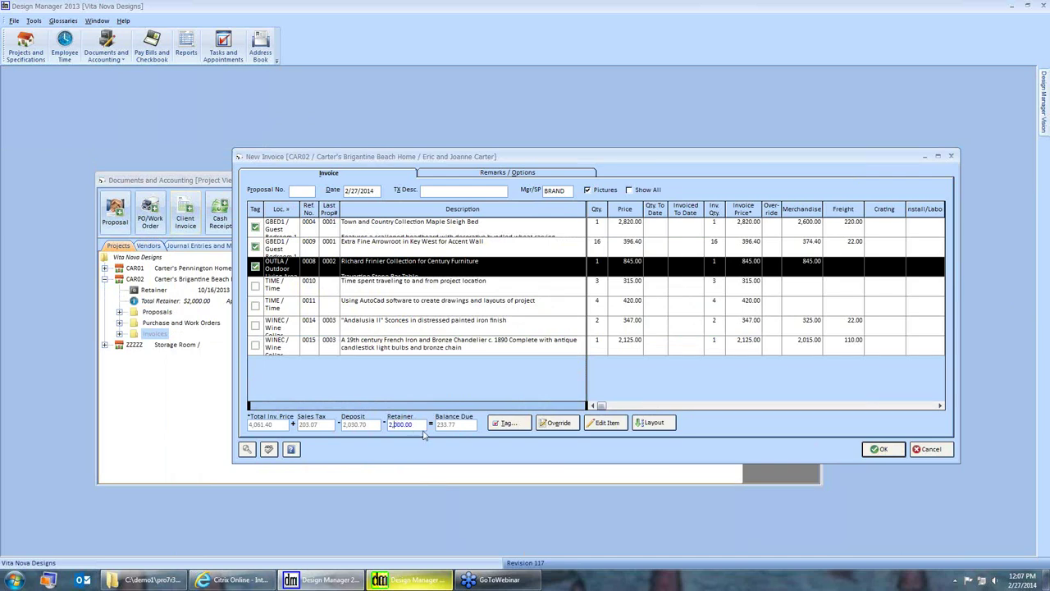
Try to submit the invoice with a 3,000.00 retainer, and cancel at the warning
{"action": "type", "text": "3"}
{"action": "left_click_drag", "start_coordinate": [362, 156], "coordinate": [436, 217]}
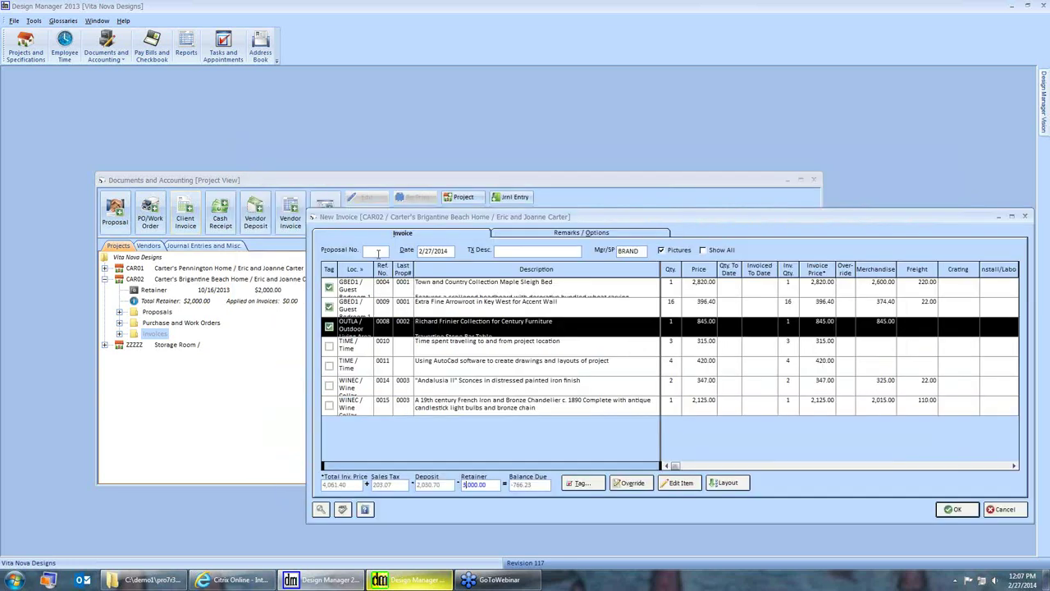
{"action": "left_click_drag", "start_coordinate": [349, 218], "coordinate": [229, 188]}
{"action": "left_click", "coordinate": [820, 469]}
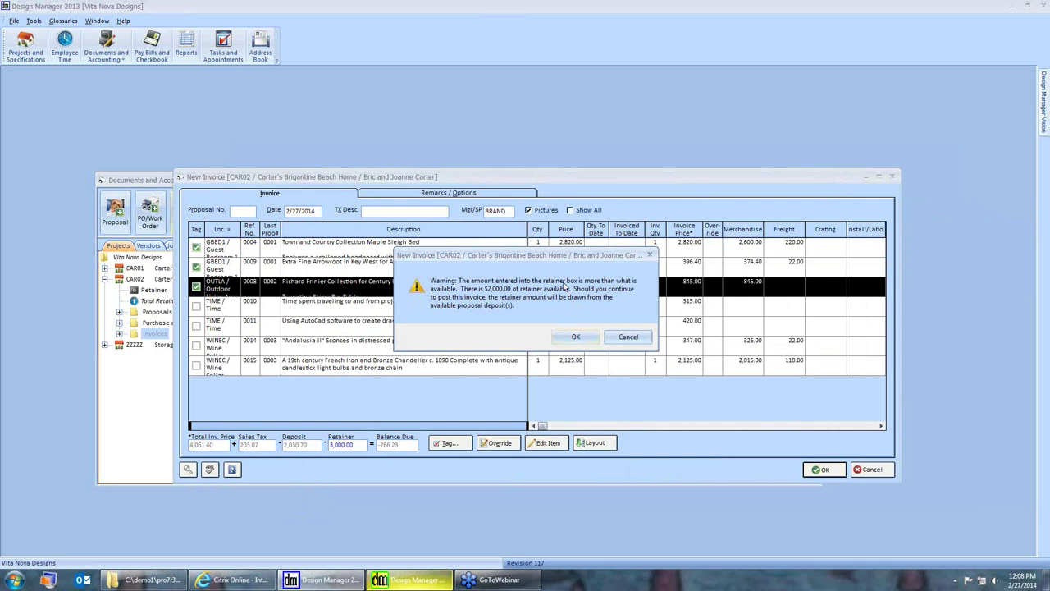
{"action": "left_click", "coordinate": [628, 337]}
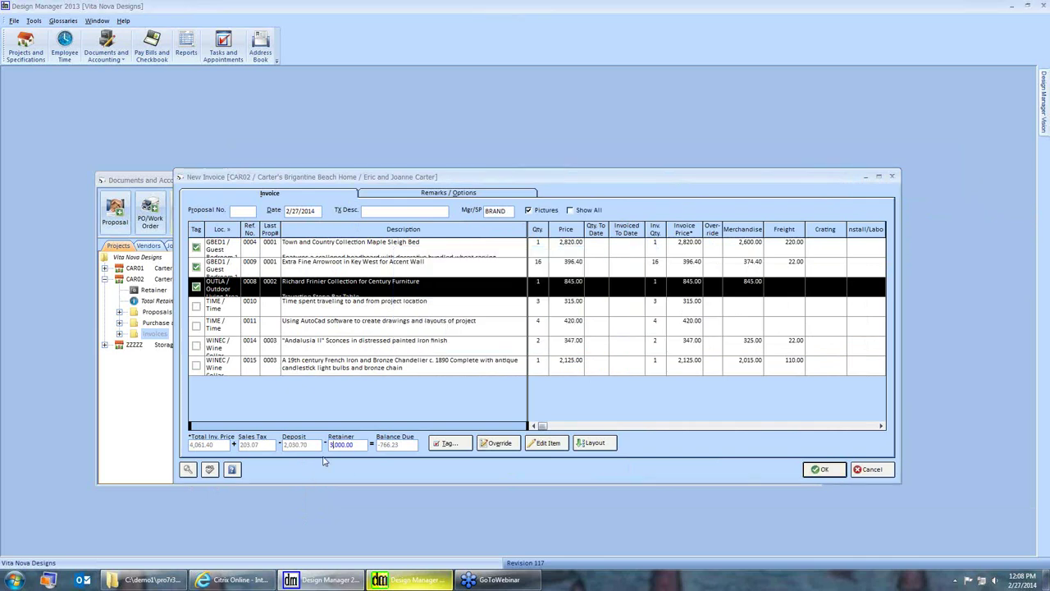
Set the invoice's retainer to 2,000.00, preview the printed invoice through its second page, and dismiss the preview
{"action": "type", "text": "2000"}
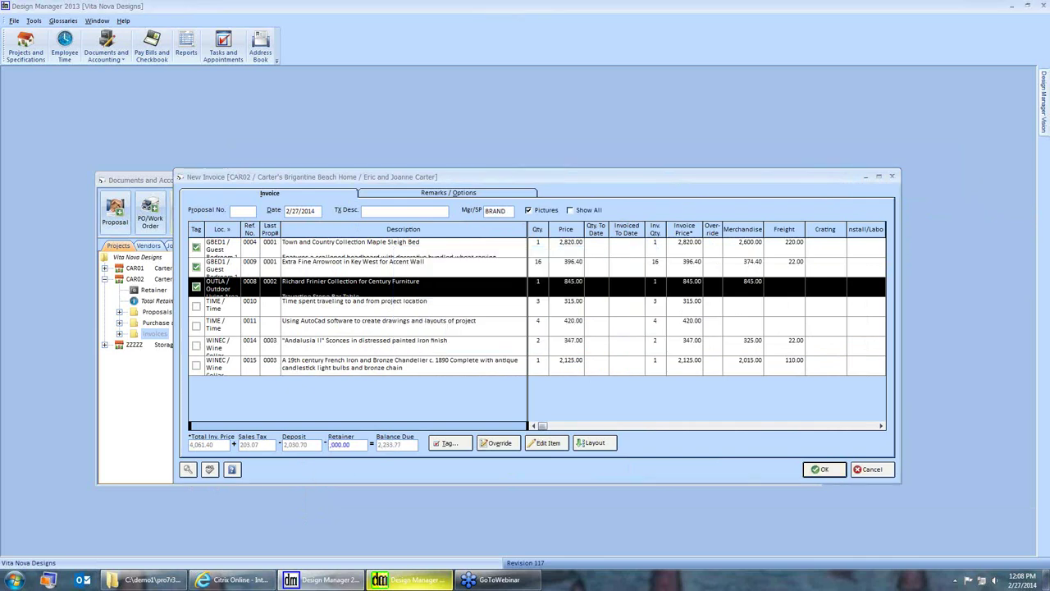
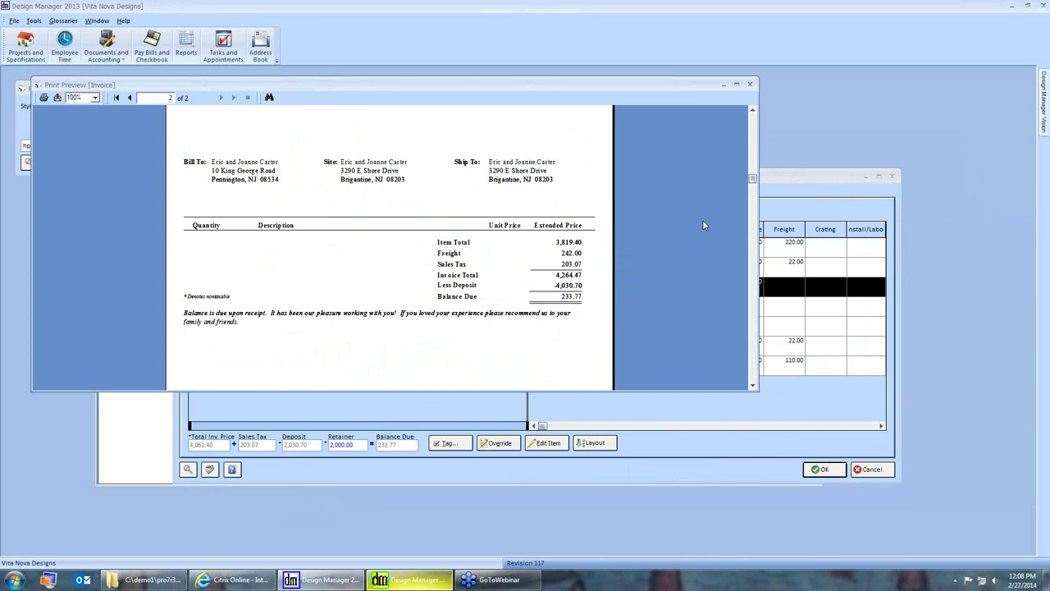
{"action": "left_click", "coordinate": [749, 85]}
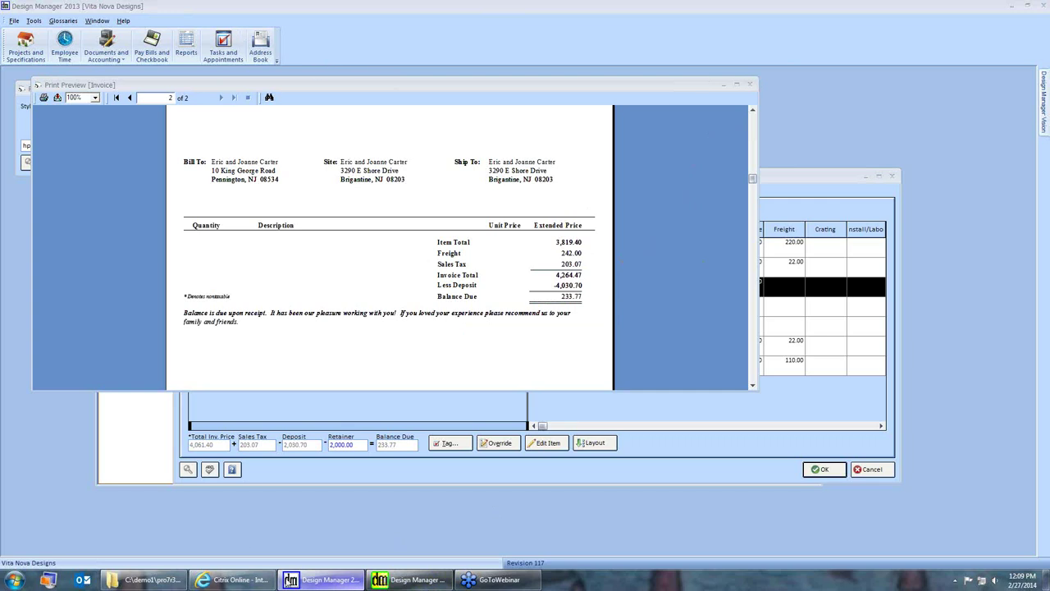
Force the unresponsive Design Manager 2013 program to close
{"action": "right_click", "coordinate": [304, 581]}
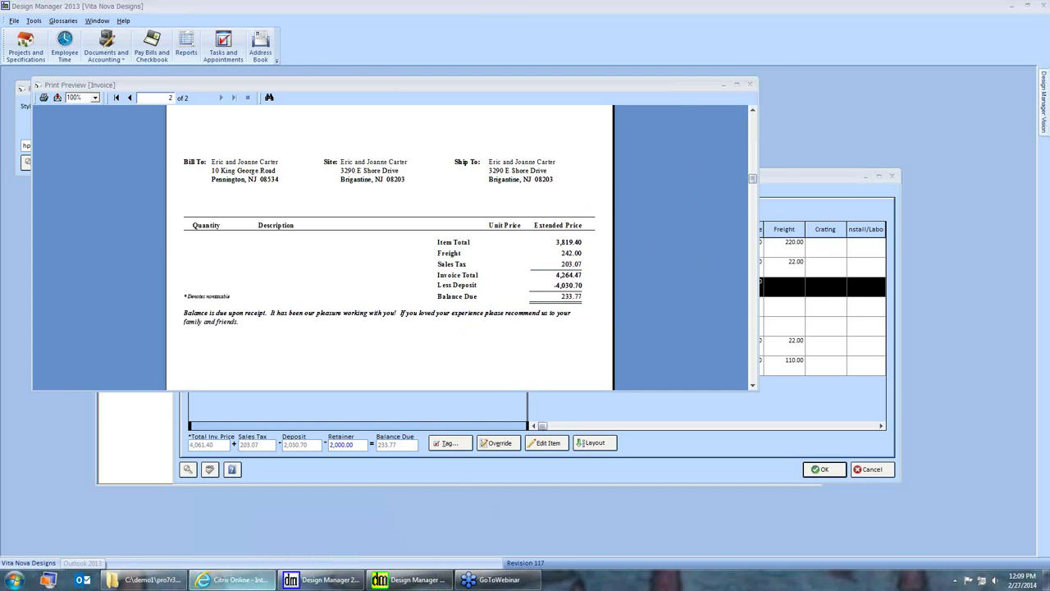
{"action": "right_click", "coordinate": [330, 583]}
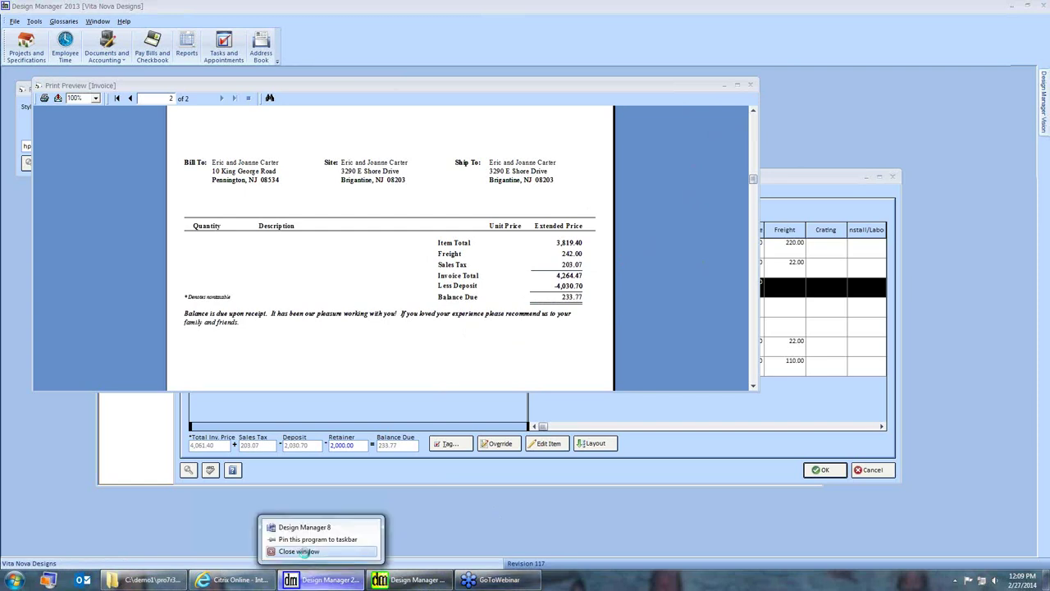
{"action": "left_click", "coordinate": [298, 551]}
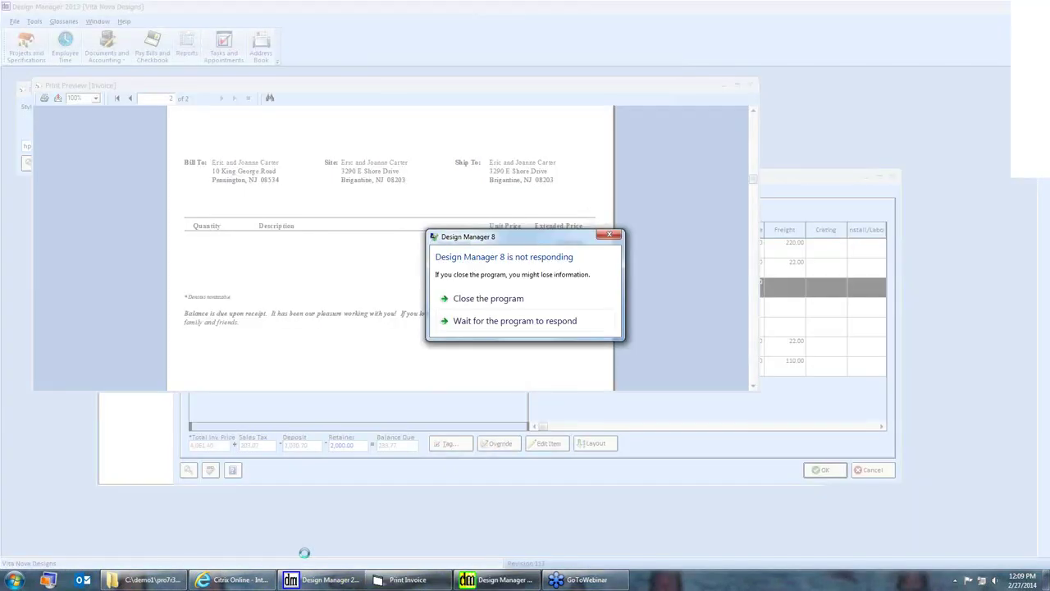
{"action": "left_click", "coordinate": [470, 301]}
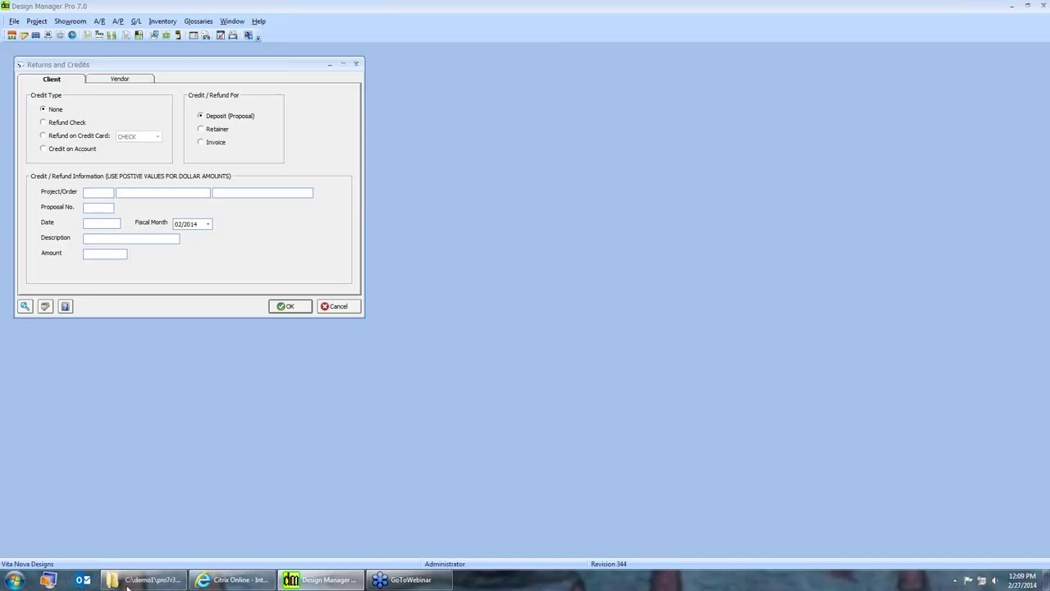
Relaunch Design Manager 2013 by running DM2011.exe from the demo1\credits folder, and minimise the folder window
{"action": "left_click", "coordinate": [148, 579]}
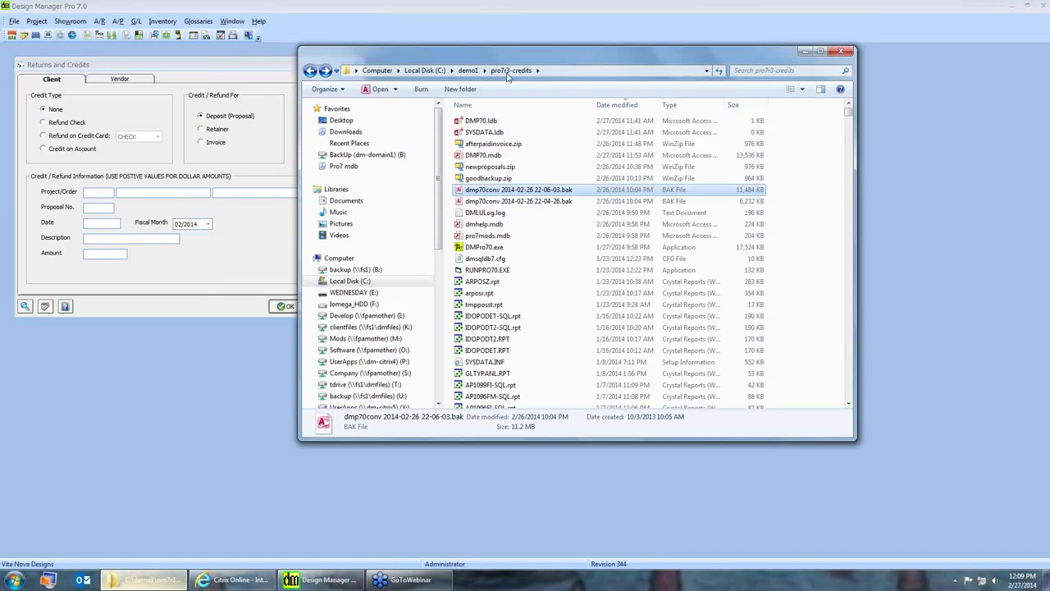
{"action": "left_click", "coordinate": [468, 71]}
{"action": "left_click", "coordinate": [482, 167]}
{"action": "double_click", "coordinate": [482, 167]}
{"action": "left_click", "coordinate": [484, 178]}
{"action": "left_click", "coordinate": [484, 247]}
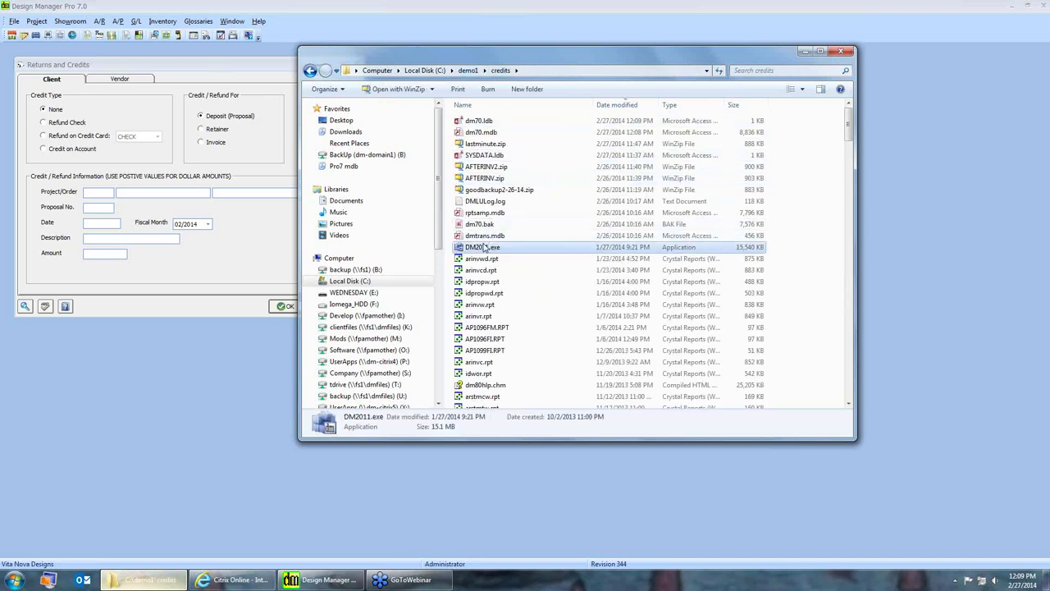
{"action": "left_click", "coordinate": [805, 51]}
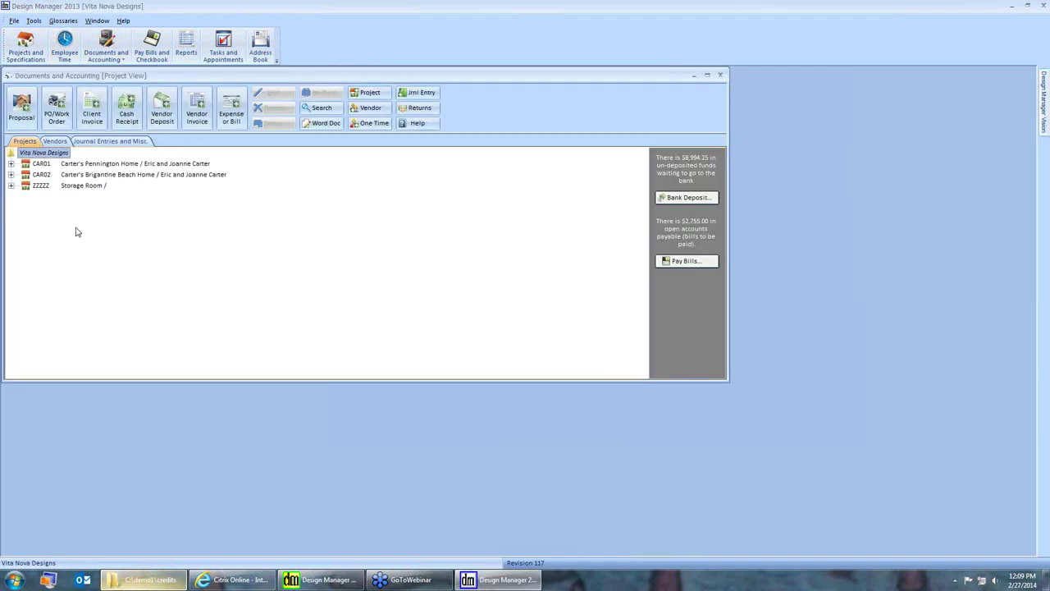
Start a new client invoice for project CAR02 and tag the sleigh bed, Arrowroot and Richard Frinier items
{"action": "left_click", "coordinate": [58, 205]}
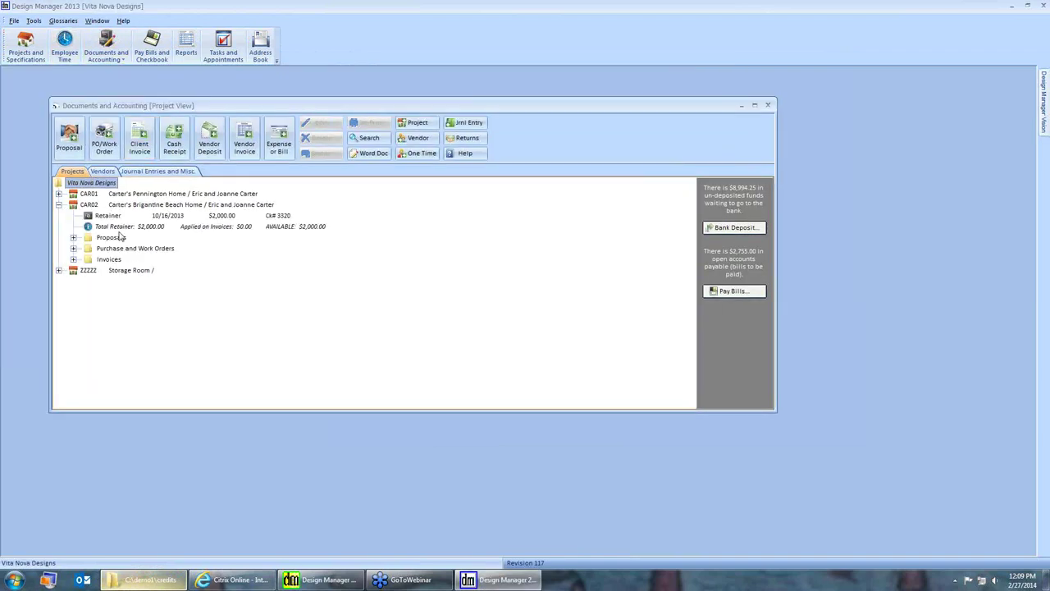
{"action": "left_click", "coordinate": [113, 259]}
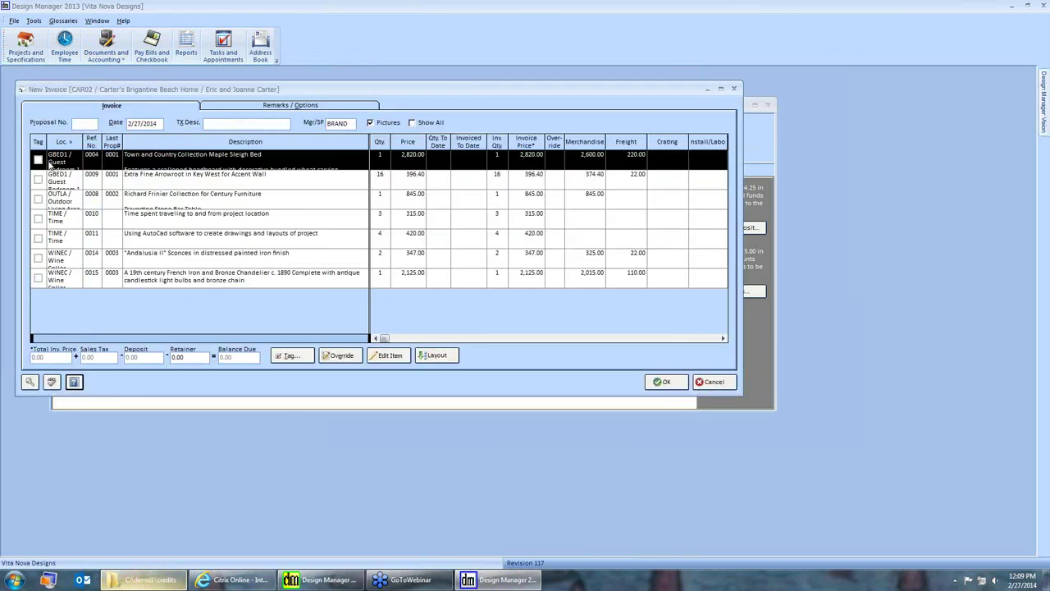
{"action": "left_click", "coordinate": [37, 160]}
{"action": "left_click", "coordinate": [38, 179]}
{"action": "left_click", "coordinate": [37, 199]}
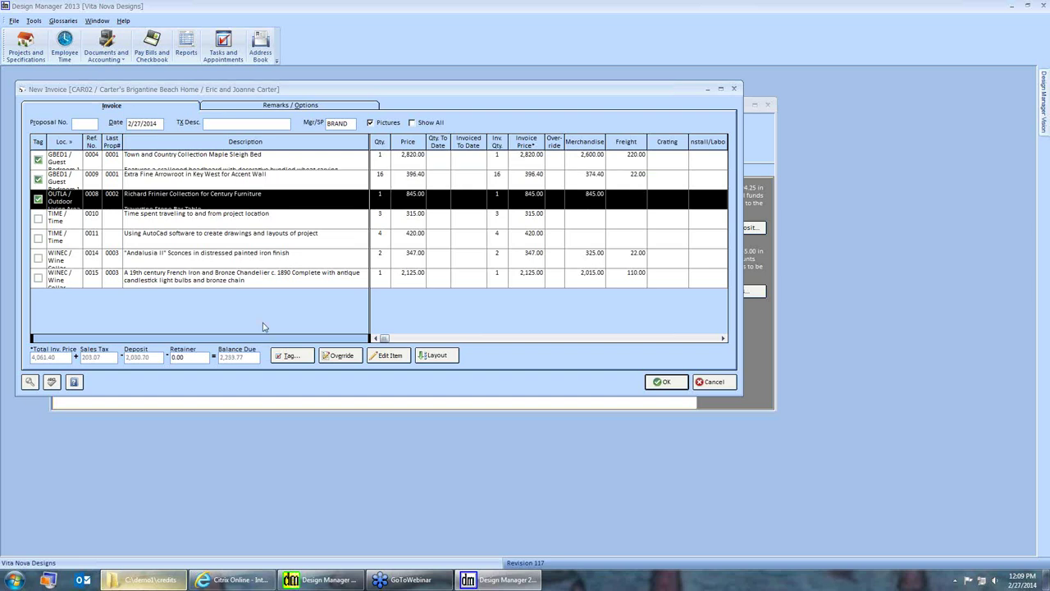
Apply a 2,000.00 retainer to the invoice, preview its printout, close the preview and accept the invoice
{"action": "left_click", "coordinate": [197, 355]}
{"action": "type", "text": "2000"}
{"action": "left_click", "coordinate": [664, 382]}
{"action": "key", "text": "Return"}
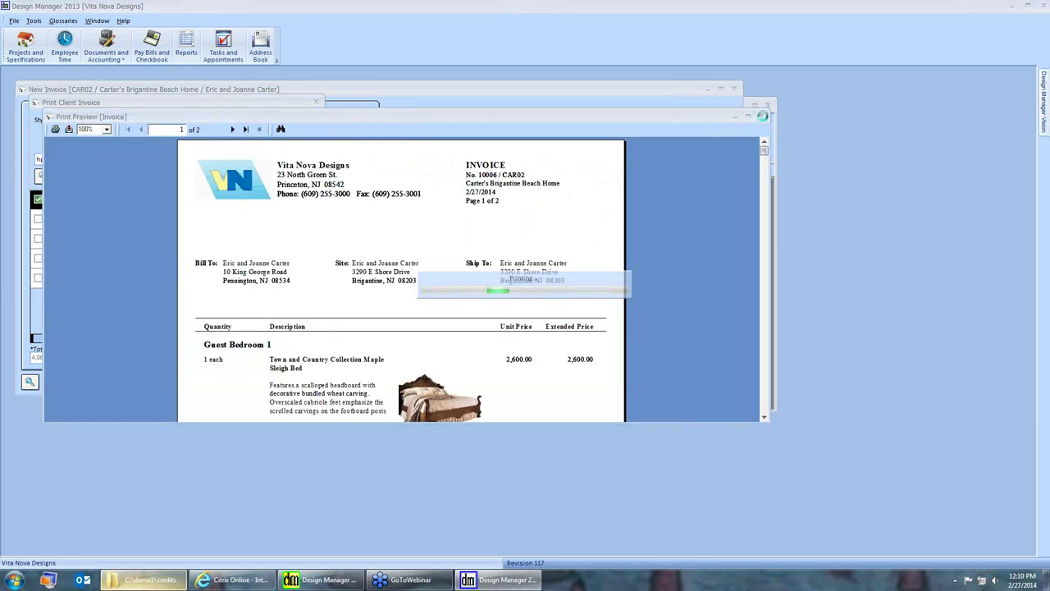
{"action": "left_click", "coordinate": [762, 115]}
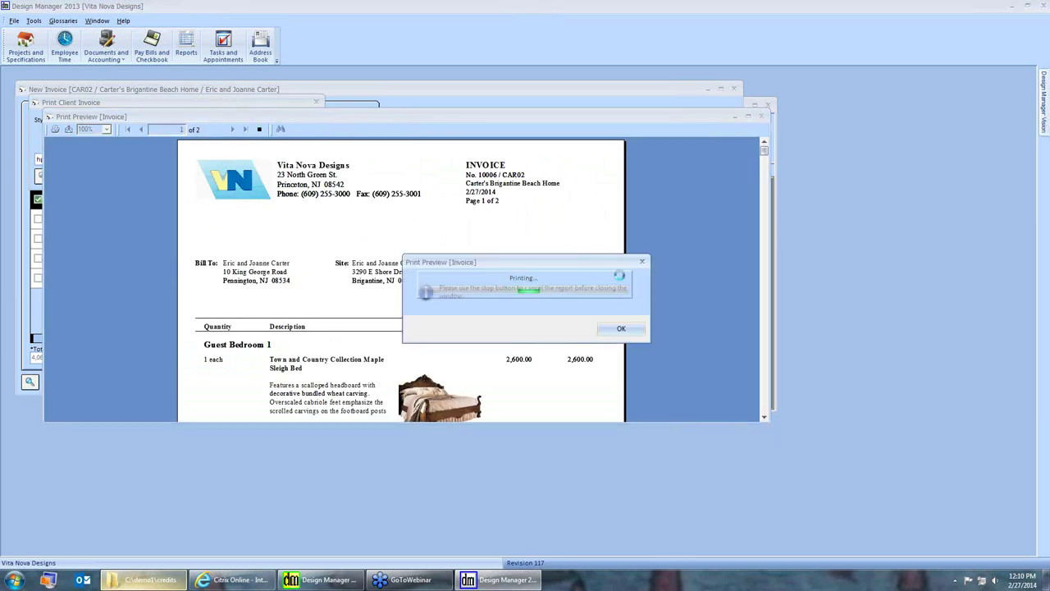
{"action": "left_click", "coordinate": [621, 328]}
{"action": "left_click", "coordinate": [762, 119]}
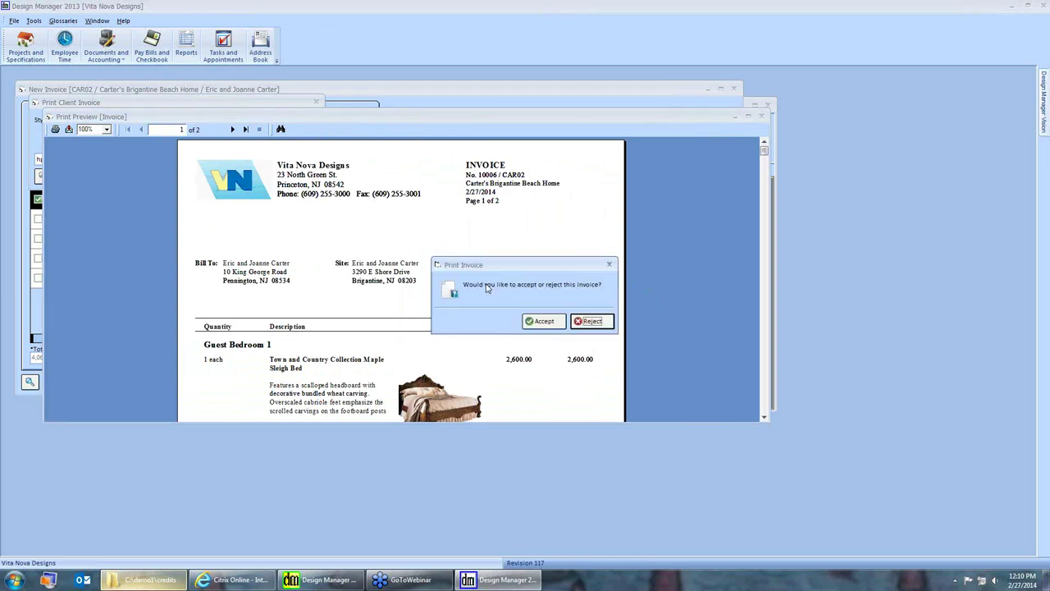
{"action": "left_click", "coordinate": [544, 321]}
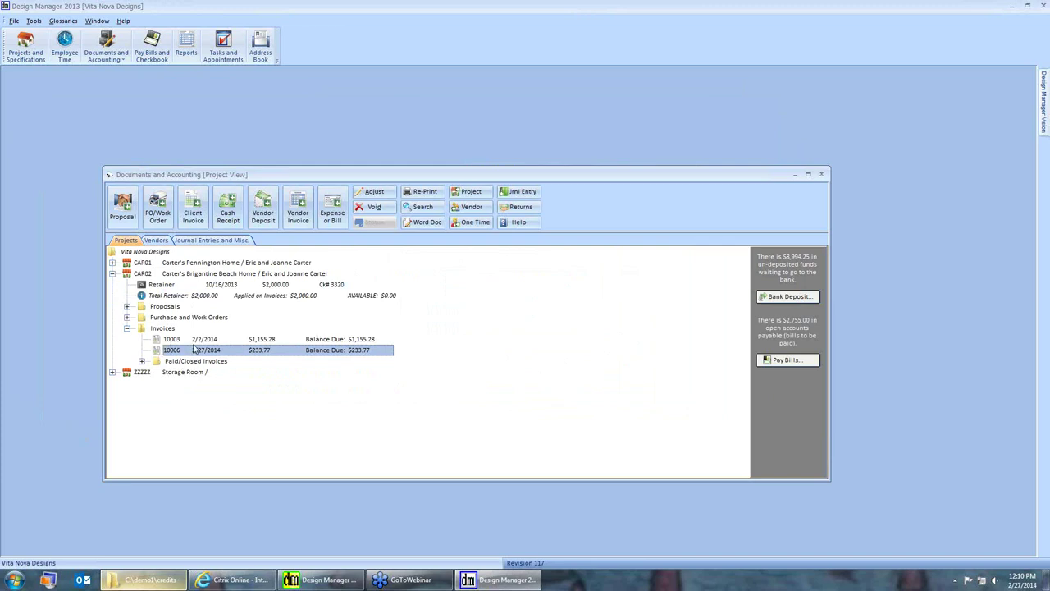
Check CAR02's retainer summary line and its deposits and retainers in the project status, leaving the project record unchanged
{"action": "left_click", "coordinate": [142, 297]}
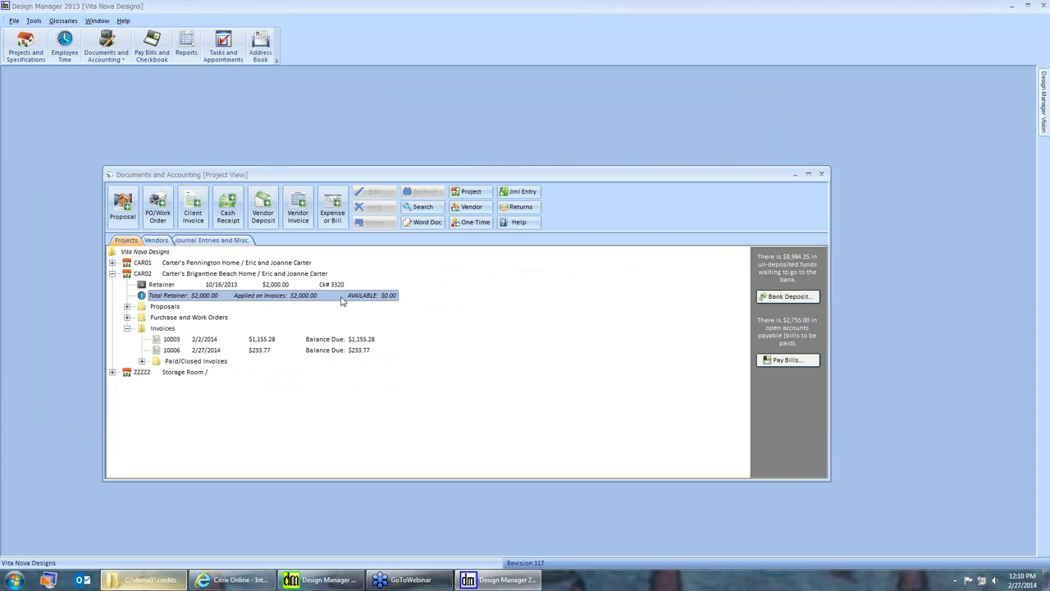
{"action": "left_click", "coordinate": [305, 278]}
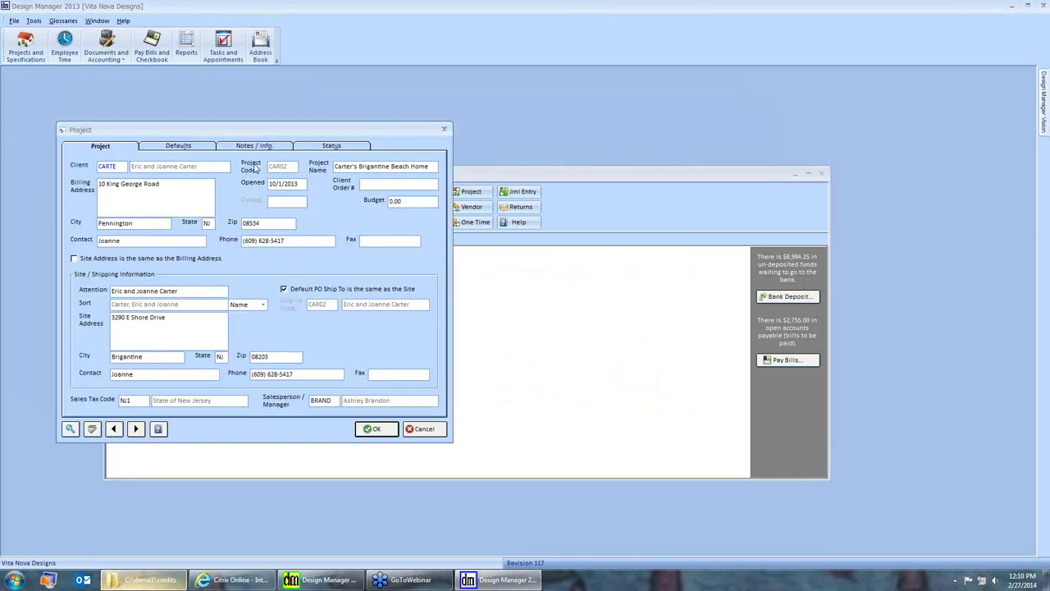
{"action": "left_click", "coordinate": [323, 150]}
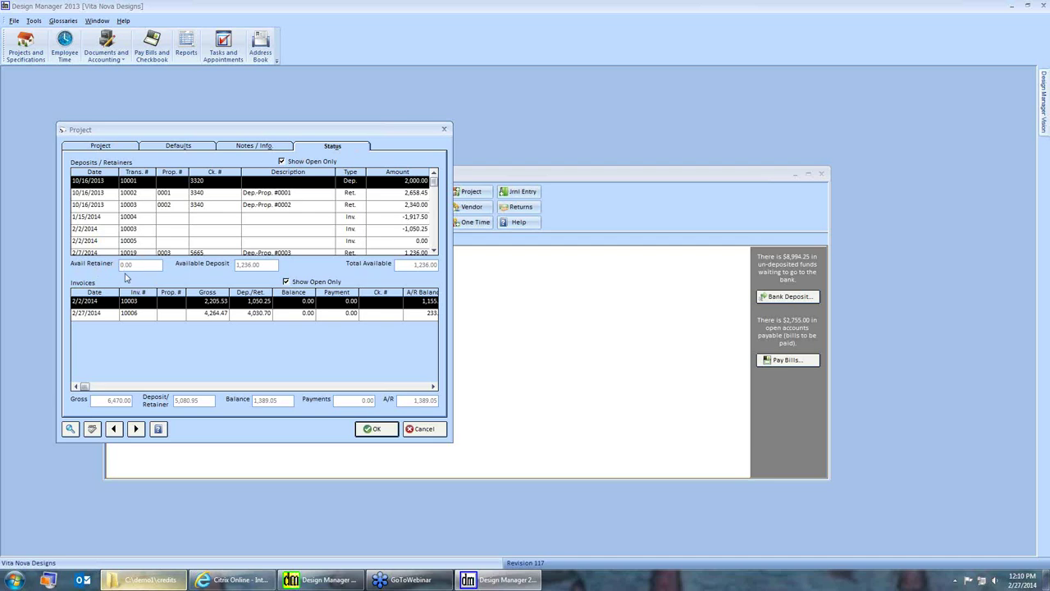
{"action": "left_click", "coordinate": [423, 428]}
In Design Manager Pro, review CAR02's deposits and retainers in Project Status, close the project windows and return to Design Manager 2013
{"action": "left_click", "coordinate": [320, 579]}
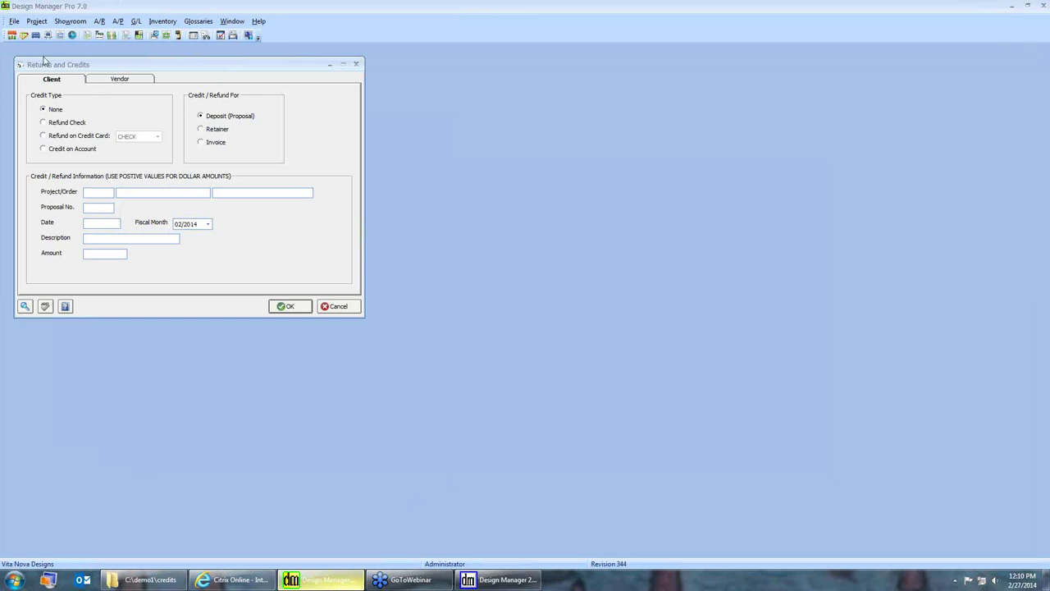
{"action": "left_click", "coordinate": [13, 37]}
{"action": "left_click", "coordinate": [115, 143]}
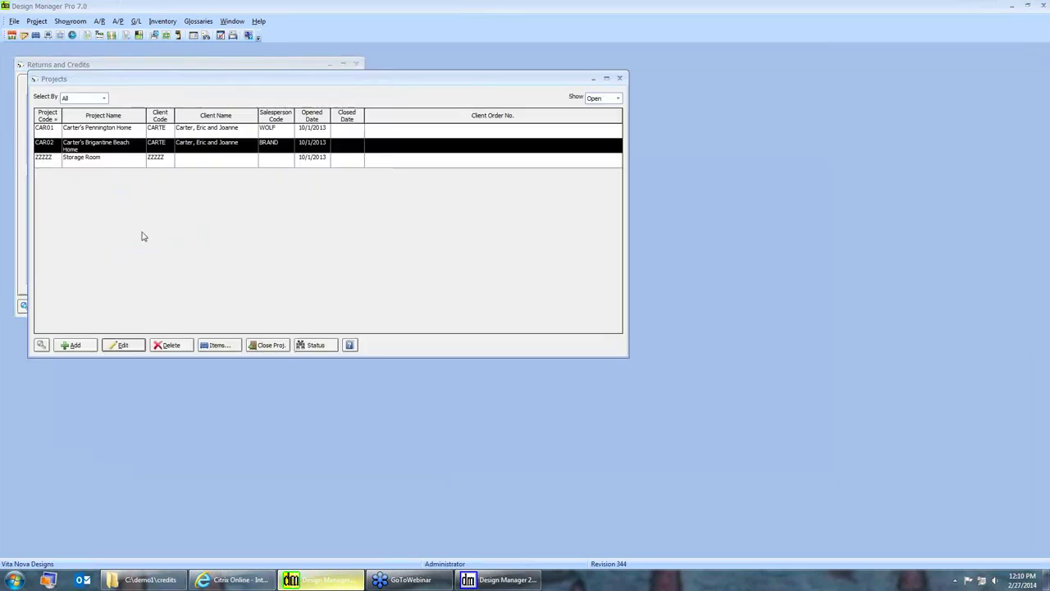
{"action": "left_click", "coordinate": [315, 345]}
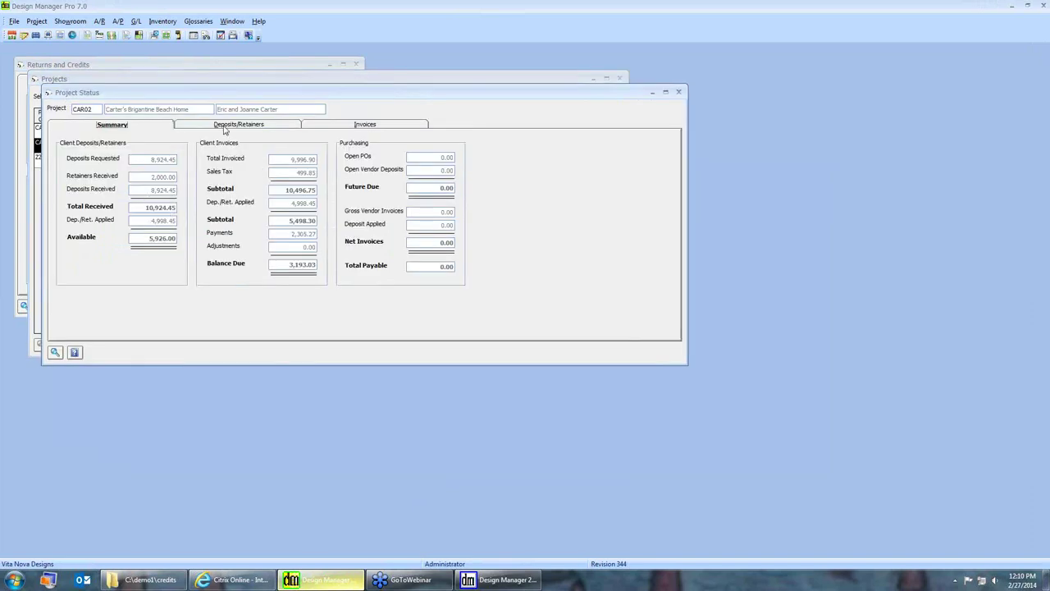
{"action": "left_click", "coordinate": [230, 125]}
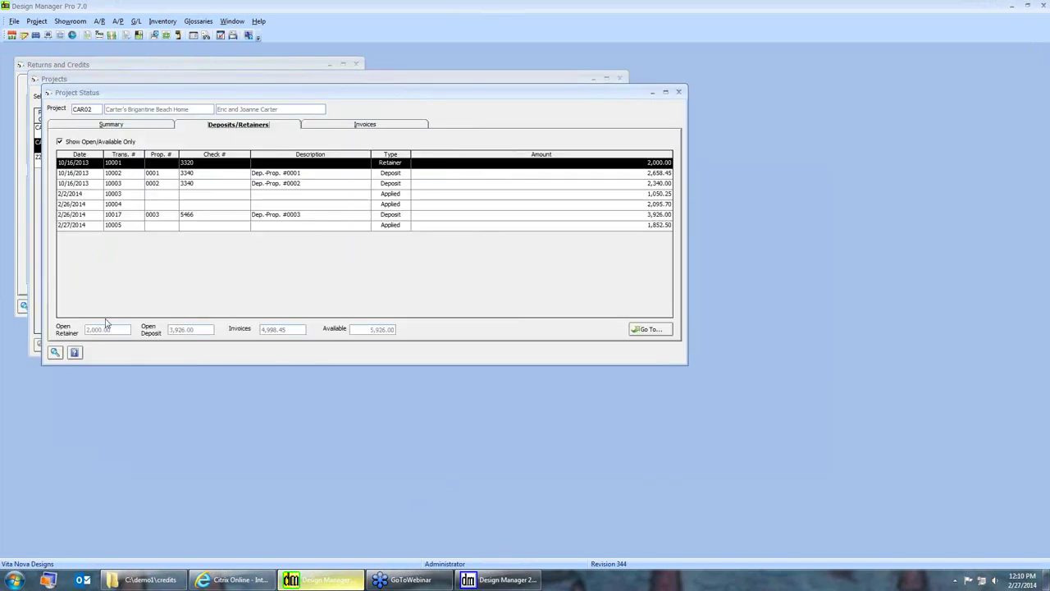
{"action": "left_click", "coordinate": [679, 93]}
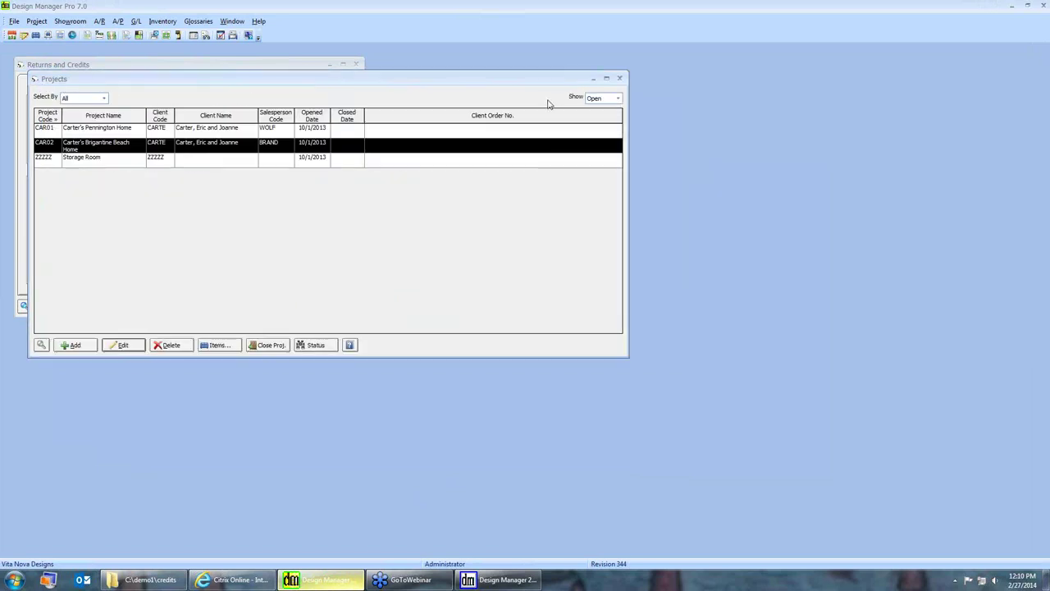
{"action": "left_click", "coordinate": [617, 80]}
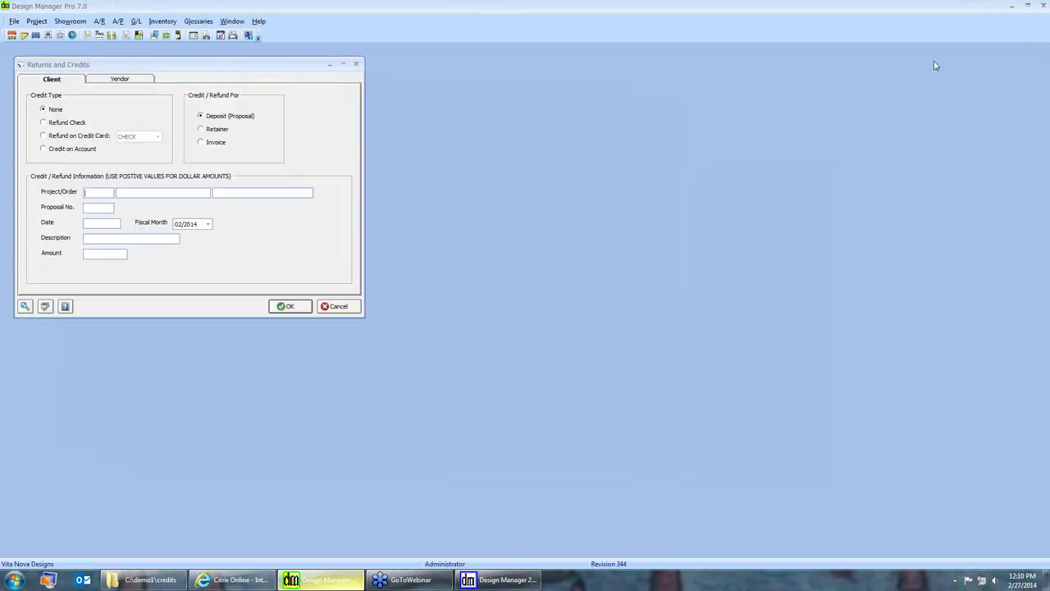
{"action": "left_click", "coordinate": [1012, 7]}
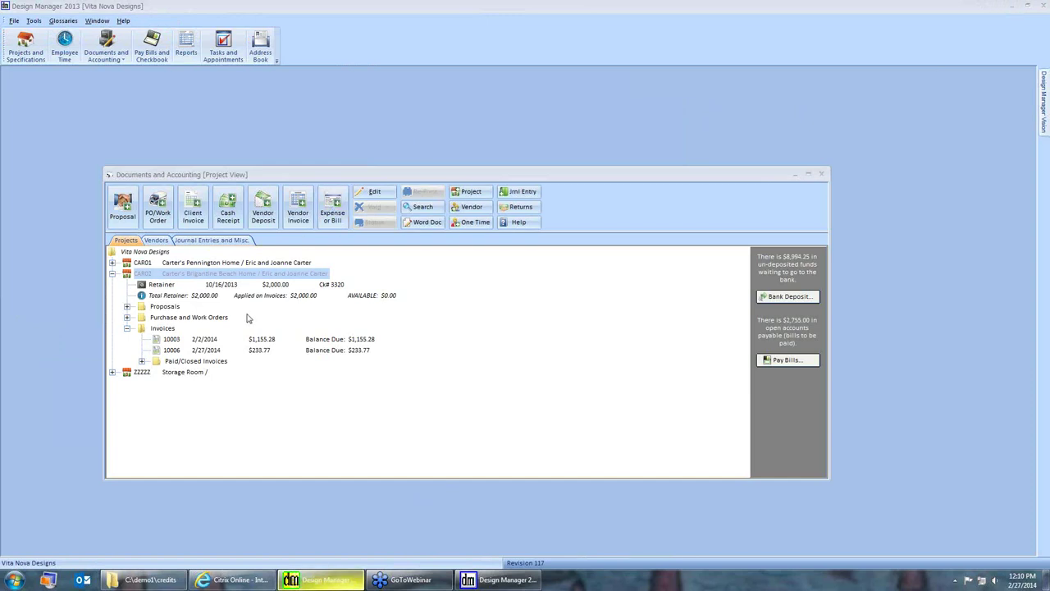
Reverse CAR02's 2/27/2014 invoice with the description "should not have invoiced", hiding it on reports and skipping printing
{"action": "left_click", "coordinate": [142, 361]}
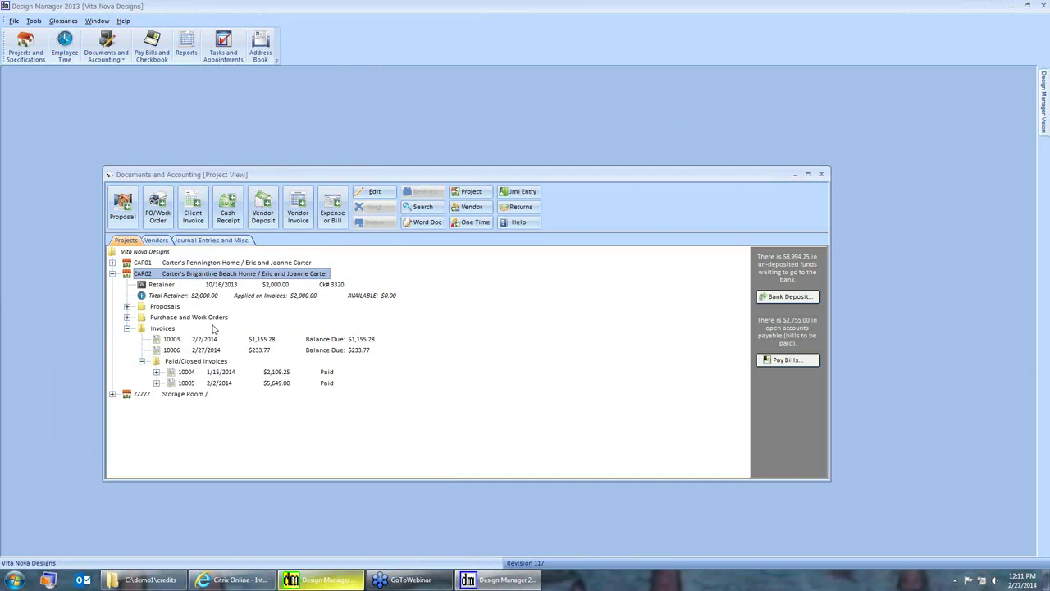
{"action": "left_click", "coordinate": [219, 351]}
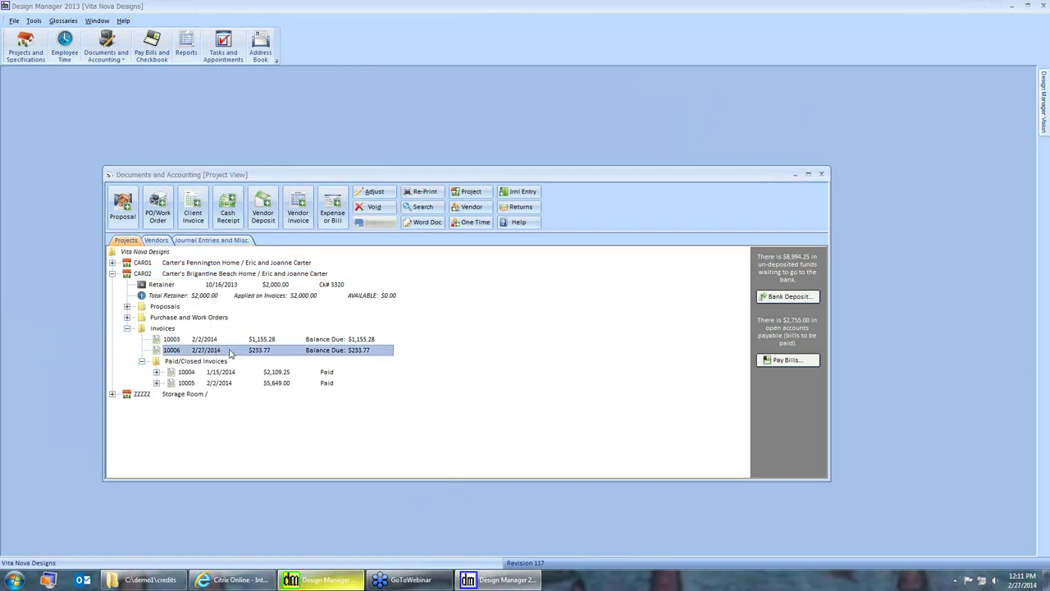
{"action": "left_click", "coordinate": [373, 223]}
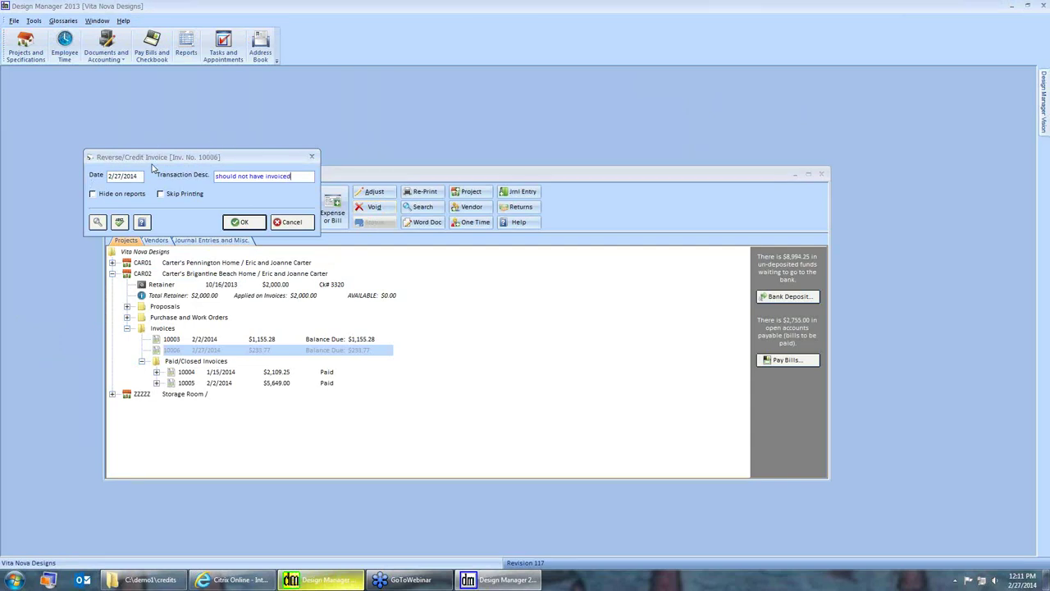
{"action": "left_click", "coordinate": [162, 193]}
{"action": "left_click", "coordinate": [116, 195]}
{"action": "left_click", "coordinate": [239, 222]}
{"action": "left_click", "coordinate": [550, 329]}
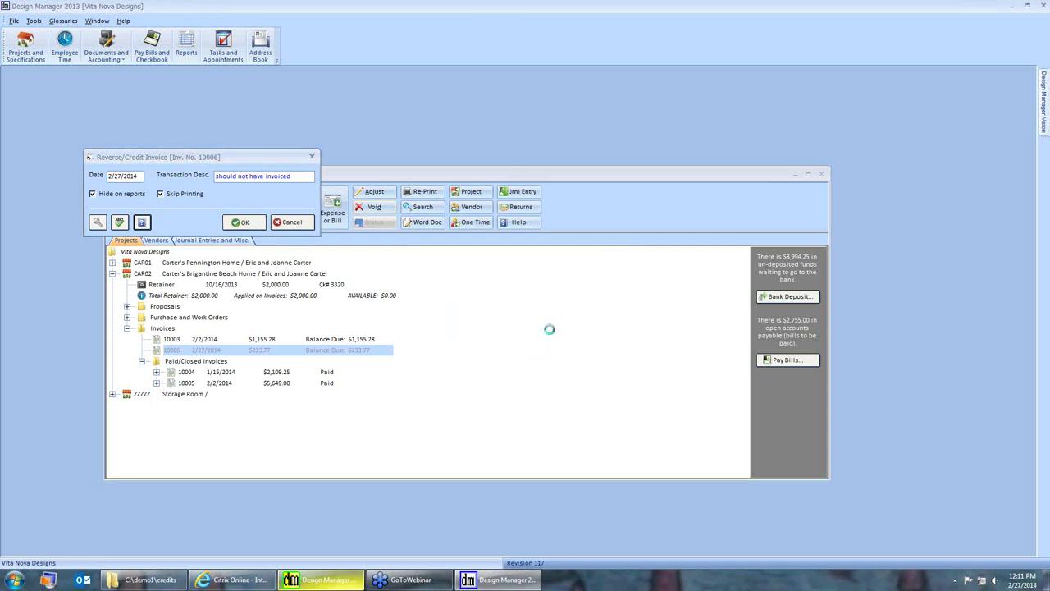
Examine the reversed invoice and its reversal among CAR02's paid and closed invoices, and check the project's retainer totals
{"action": "left_click", "coordinate": [126, 328]}
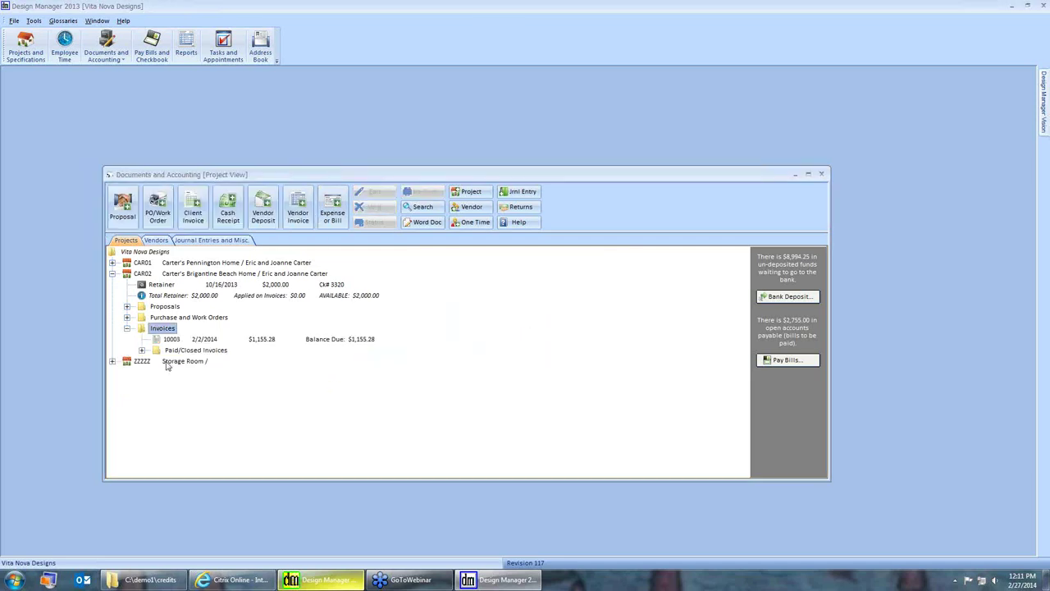
{"action": "left_click", "coordinate": [141, 351]}
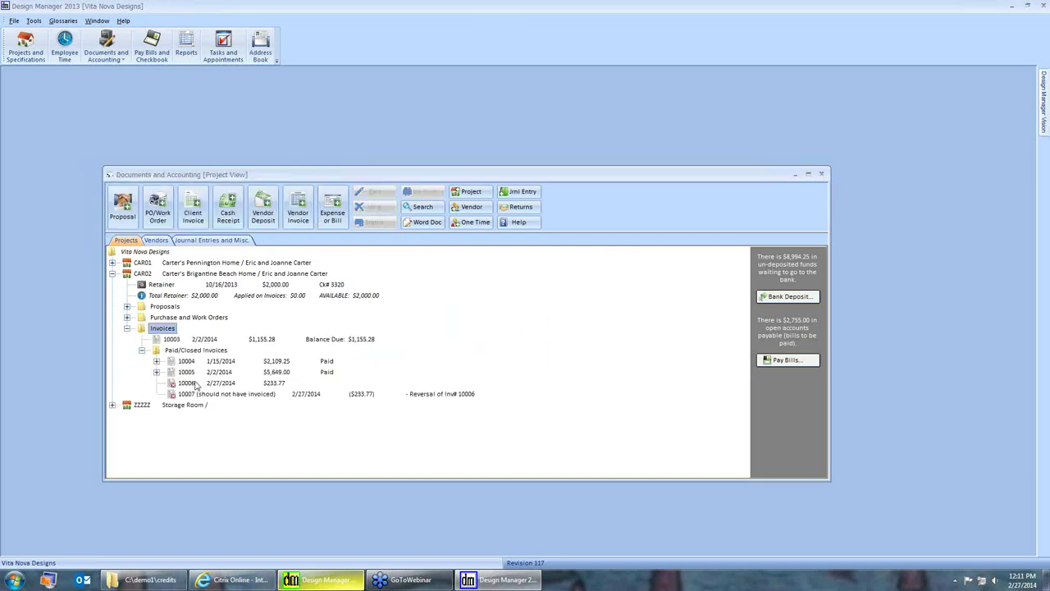
{"action": "left_click", "coordinate": [199, 394]}
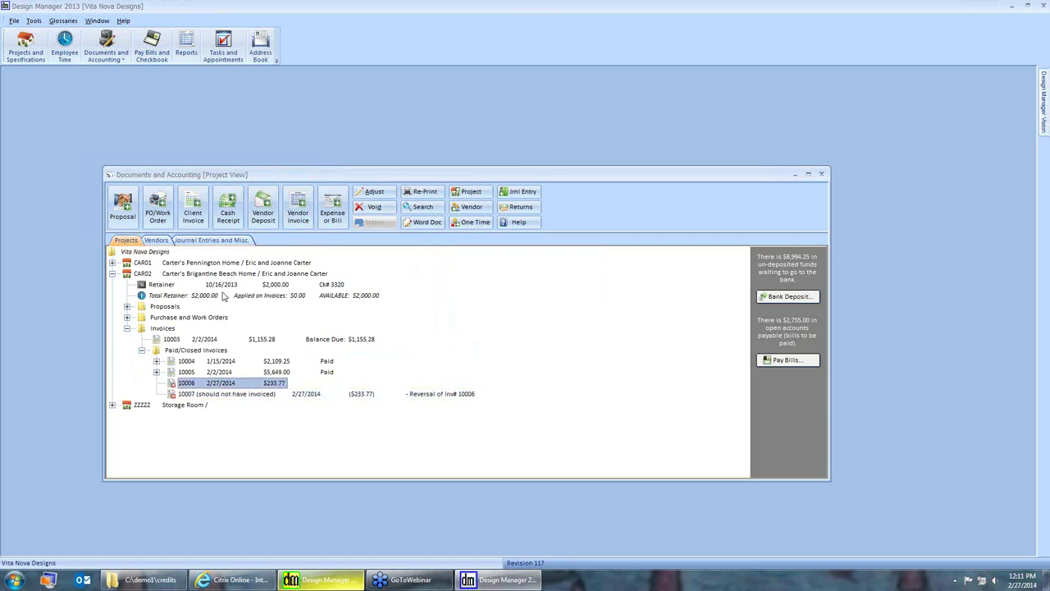
{"action": "left_click", "coordinate": [225, 296]}
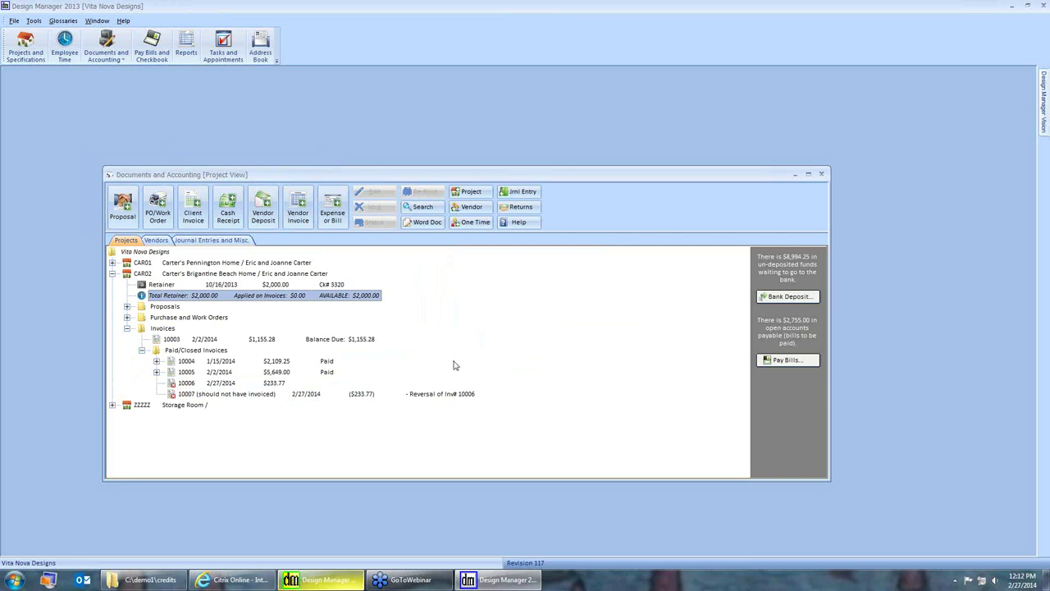
Switch to Design Manager Pro, close the Returns and Credits window and start a new cash receipt for project CAR02
{"action": "left_click", "coordinate": [336, 579]}
{"action": "left_click", "coordinate": [337, 305]}
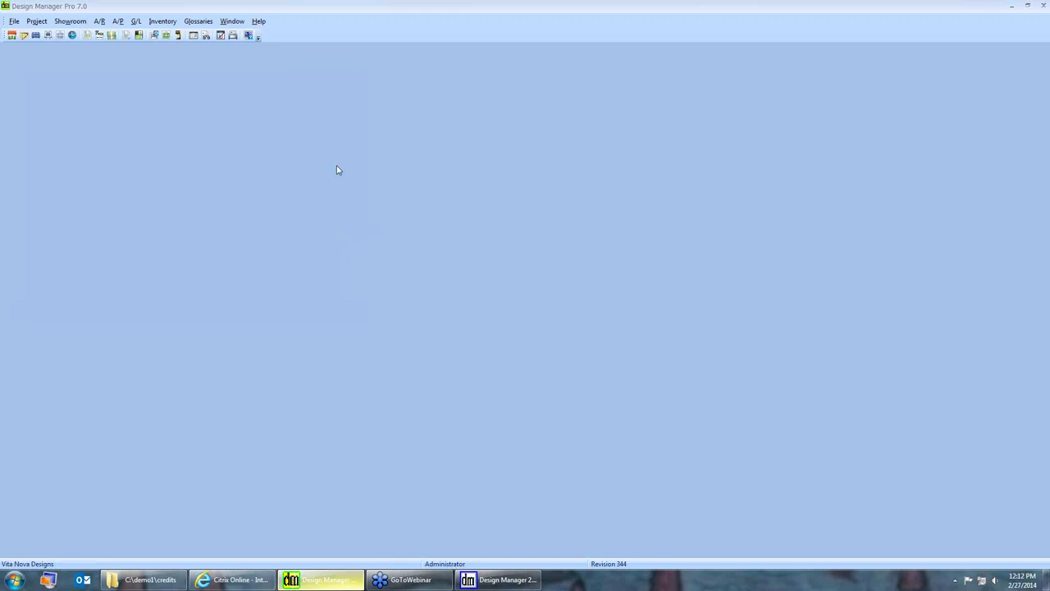
{"action": "left_click", "coordinate": [99, 21]}
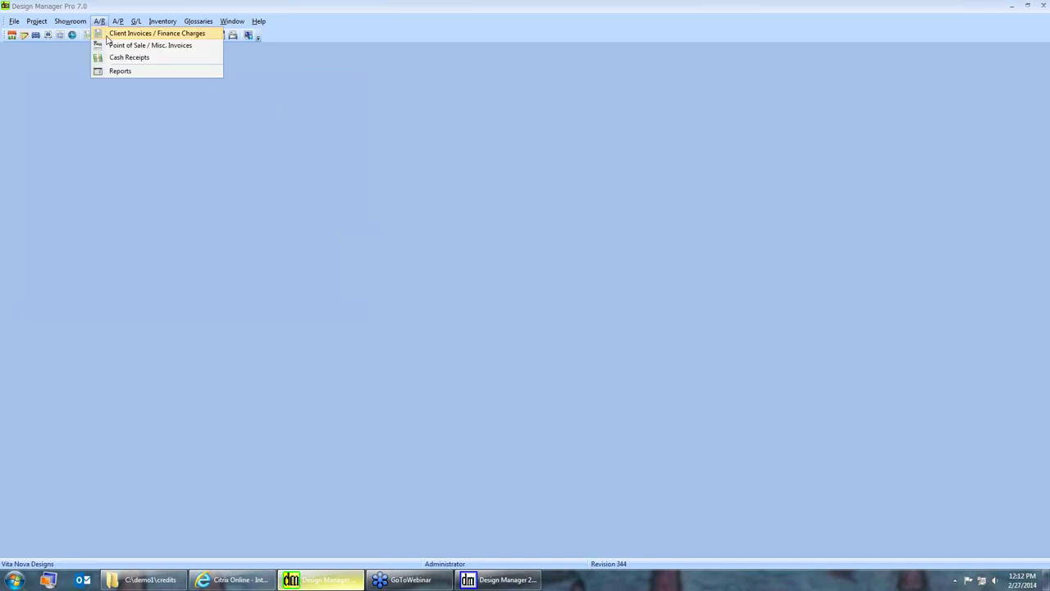
{"action": "left_click", "coordinate": [123, 57]}
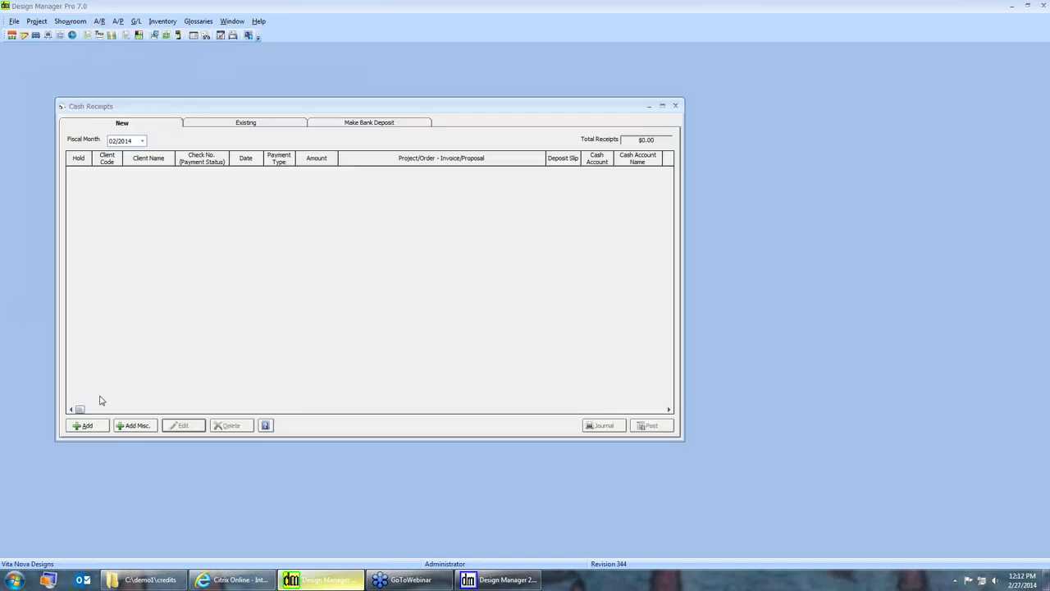
{"action": "left_click", "coordinate": [85, 425]}
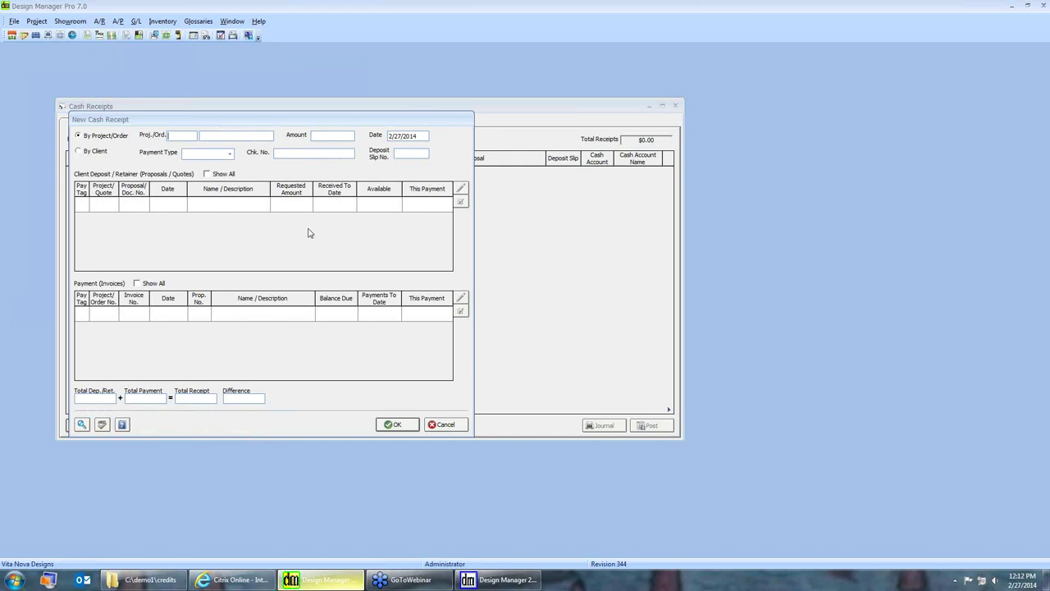
{"action": "type", "text": "CAR02"}
{"action": "key", "text": "Tab"}
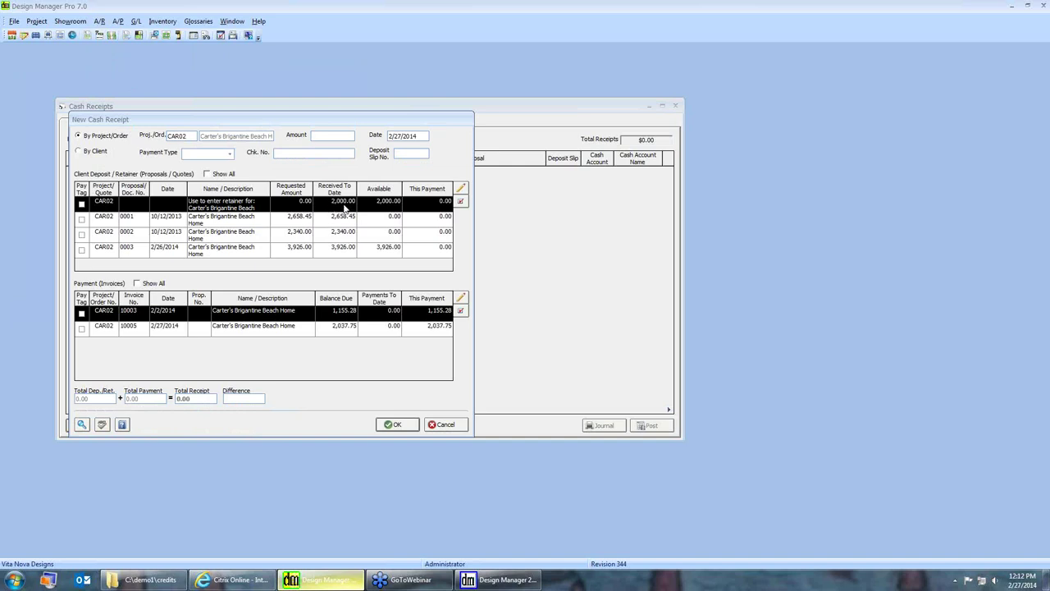
Enter a -2,000.00 payment on CAR02's retainer line with the description "move to payment on 10005"
{"action": "left_click", "coordinate": [345, 207]}
{"action": "left_click", "coordinate": [225, 322]}
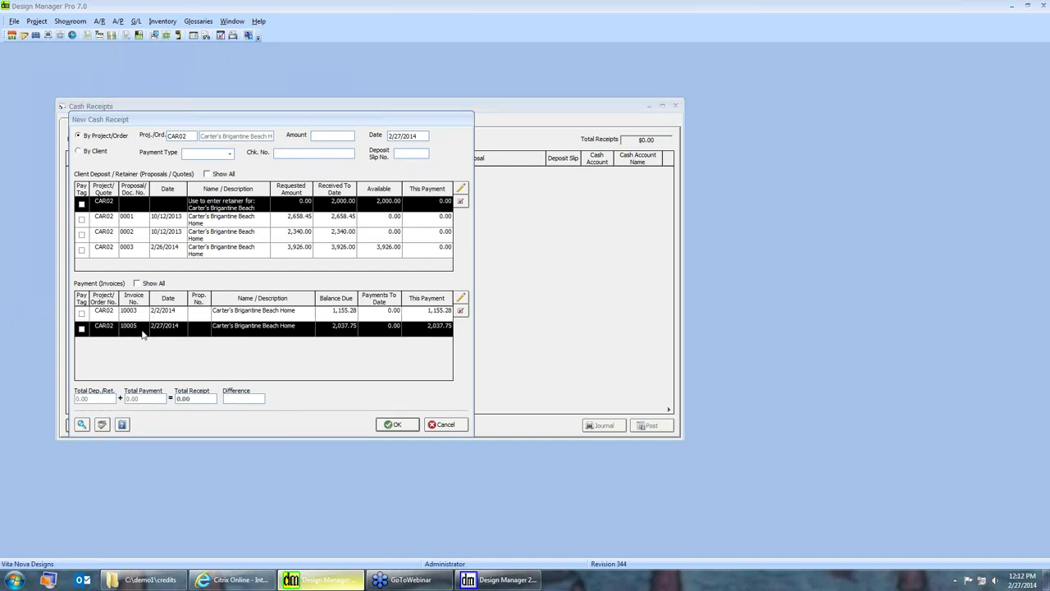
{"action": "left_click", "coordinate": [247, 331]}
{"action": "left_click", "coordinate": [461, 188]}
{"action": "left_click_drag", "start_coordinate": [223, 133], "coordinate": [364, 241]}
{"action": "type", "text": "-2,000"}
{"action": "key", "text": "Tab"}
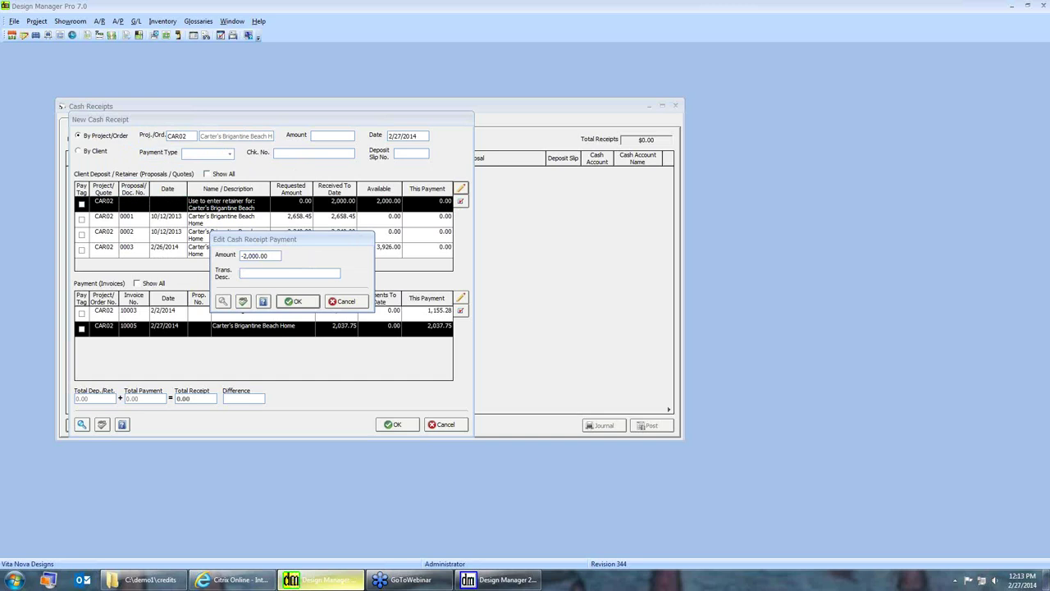
{"action": "type", "text": "move"}
{"action": "type", "text": "to payment on 10005"}
{"action": "left_click", "coordinate": [295, 301]}
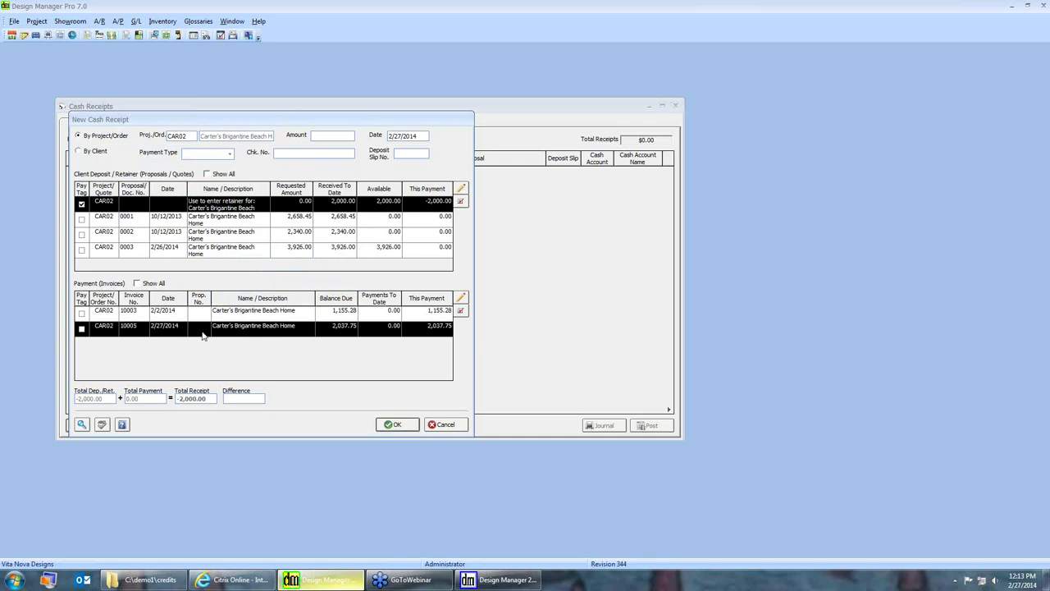
Set the payment toward invoice 10005 to 2,000.00
{"action": "left_click", "coordinate": [461, 300]}
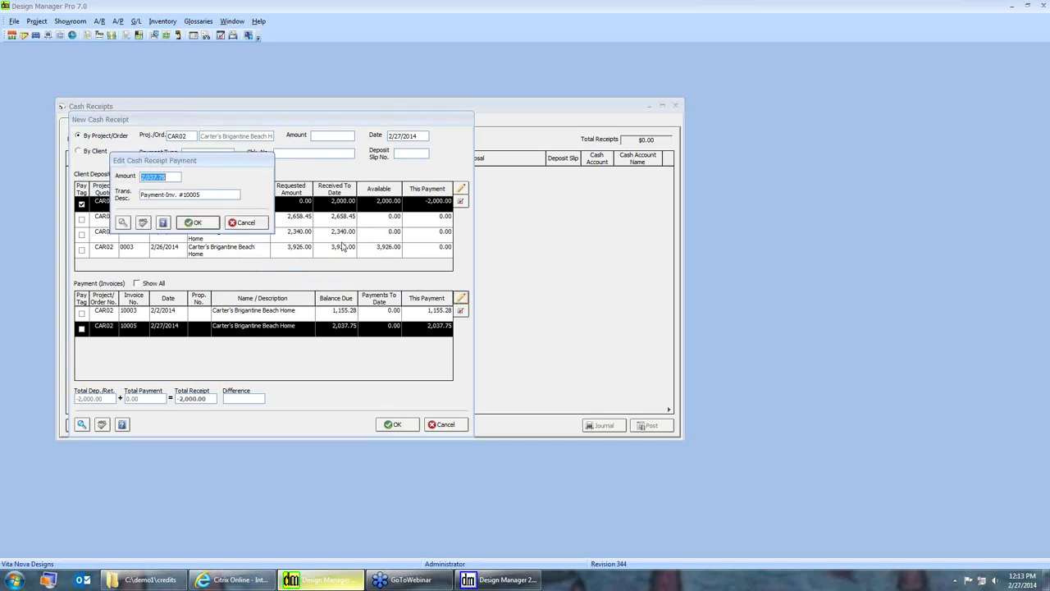
{"action": "left_click", "coordinate": [178, 177]}
{"action": "key", "text": "BackSpace"}
{"action": "key", "text": "BackSpace"}
{"action": "key", "text": "BackSpace"}
{"action": "key", "text": "BackSpace"}
{"action": "key", "text": "BackSpace"}
{"action": "type", "text": "00"}
{"action": "key", "text": "Return"}
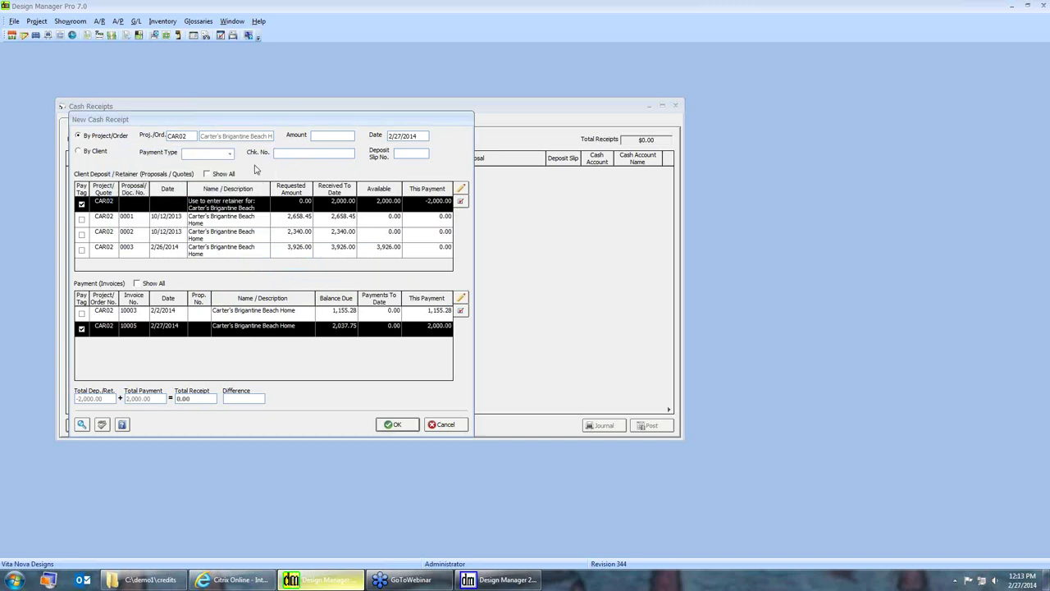
Change the transaction description of invoice 10005's payment to "moved from retainer"
{"action": "left_click_drag", "start_coordinate": [229, 222], "coordinate": [161, 224]}
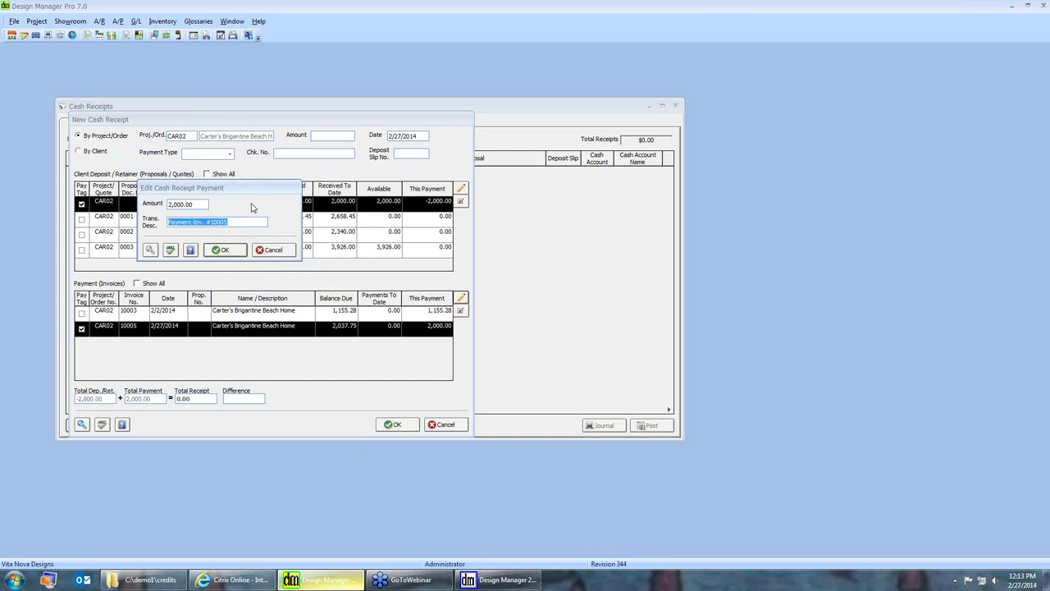
{"action": "type", "text": "move "}
{"action": "type", "text": "from retainer"}
{"action": "left_click", "coordinate": [222, 250]}
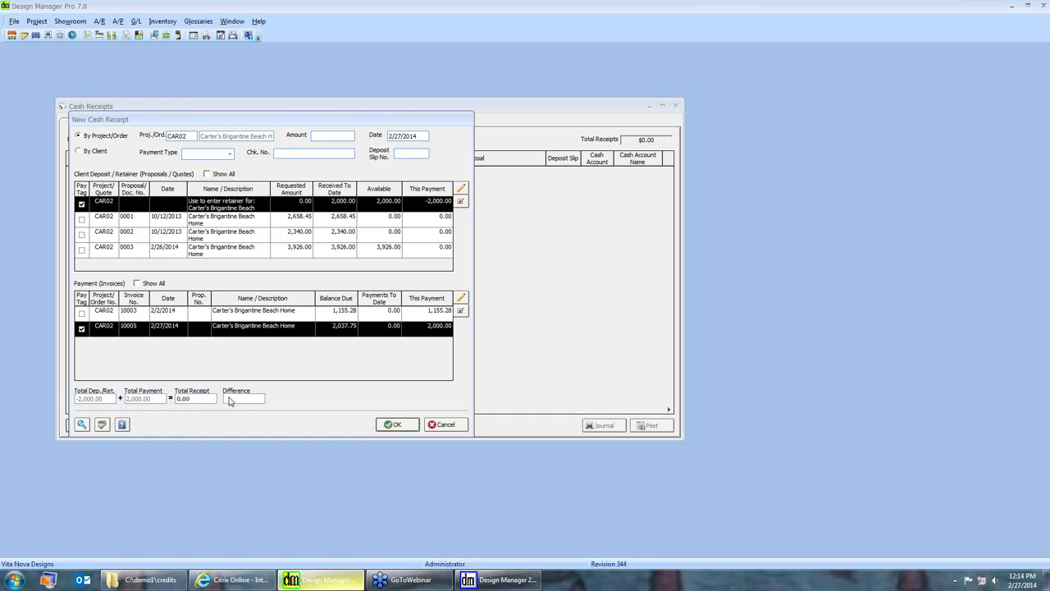
Complete the cash receipt with amount 0.00, payment type CHECK and check number RETAINER, and save it
{"action": "left_click", "coordinate": [327, 135]}
{"action": "left_click", "coordinate": [229, 154]}
{"action": "left_click", "coordinate": [221, 166]}
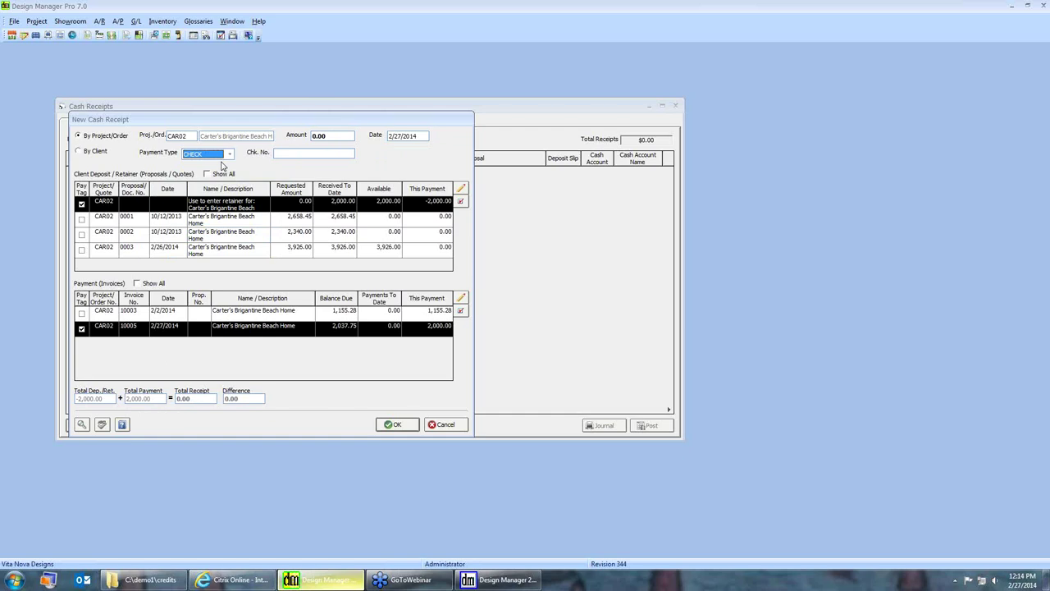
{"action": "left_click", "coordinate": [302, 156]}
{"action": "type", "text": "RETAIN"}
{"action": "key", "text": "BackSpace"}
{"action": "key", "text": "BackSpace"}
{"action": "key", "text": "BackSpace"}
{"action": "type", "text": "INE"}
{"action": "left_click", "coordinate": [398, 424]}
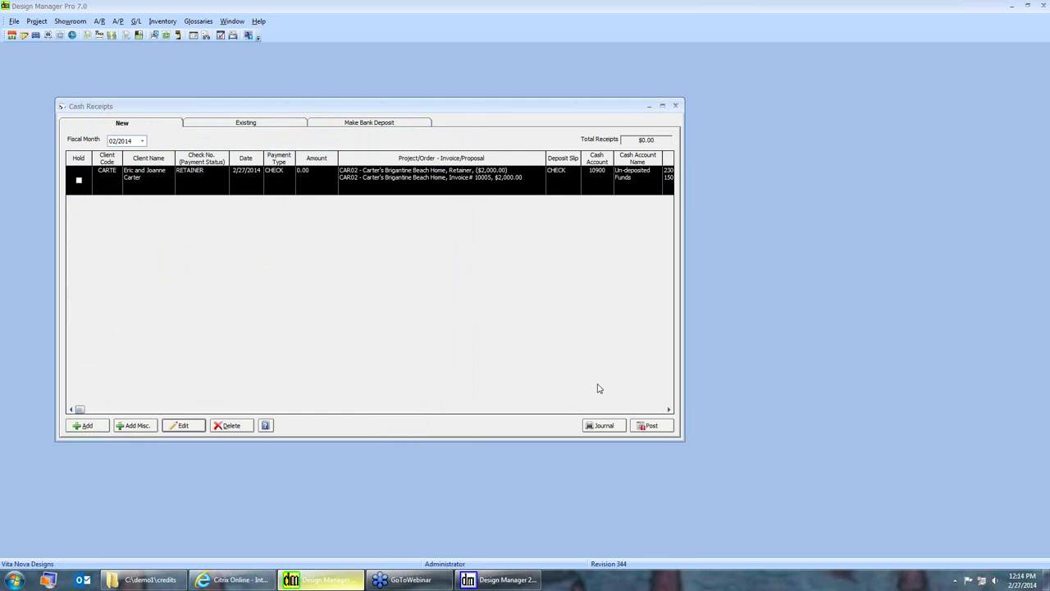
Post the cash receipt into 02/2014 and review its retainer and payment lines among the existing receipts
{"action": "left_click", "coordinate": [649, 426]}
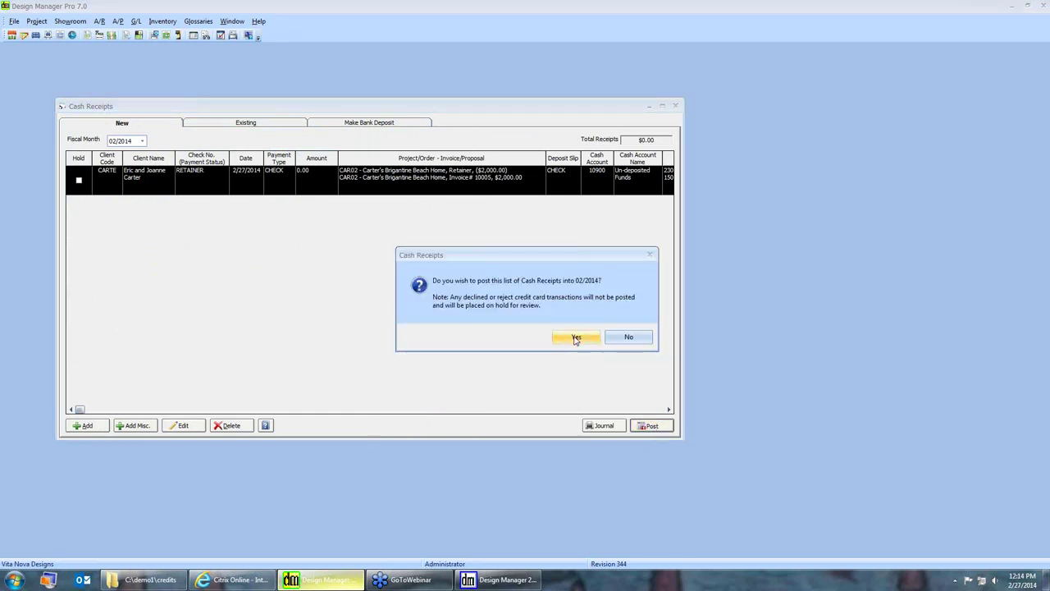
{"action": "left_click", "coordinate": [575, 337]}
{"action": "left_click", "coordinate": [265, 125]}
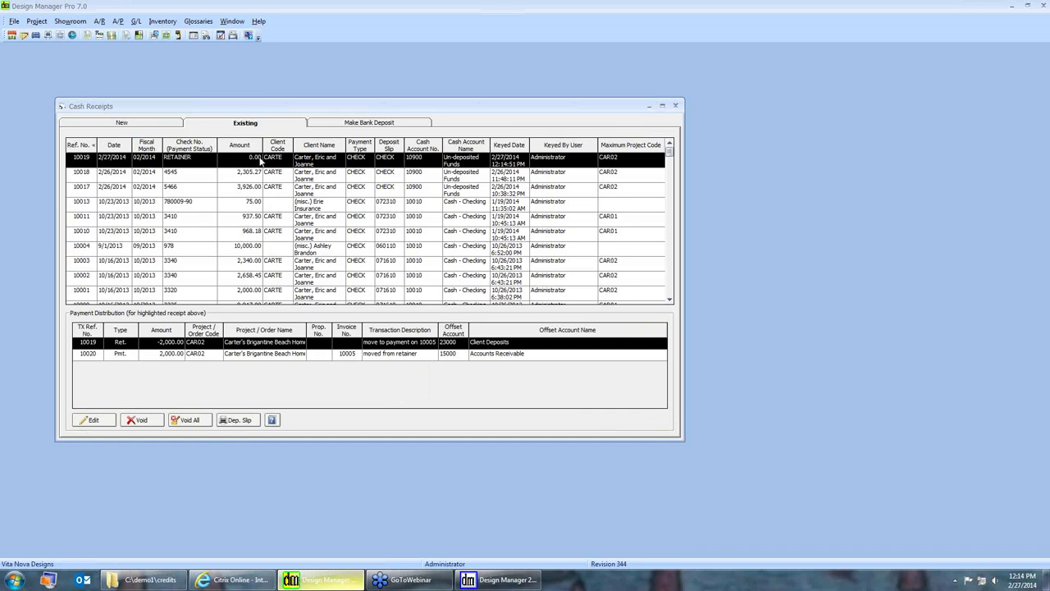
{"action": "left_click", "coordinate": [164, 354]}
{"action": "left_click", "coordinate": [164, 347]}
{"action": "left_click", "coordinate": [164, 354]}
{"action": "left_click", "coordinate": [164, 348]}
Preview a reprint of client invoice 10005 with payments shown, check its payment totals and close the preview
{"action": "left_click", "coordinate": [100, 22]}
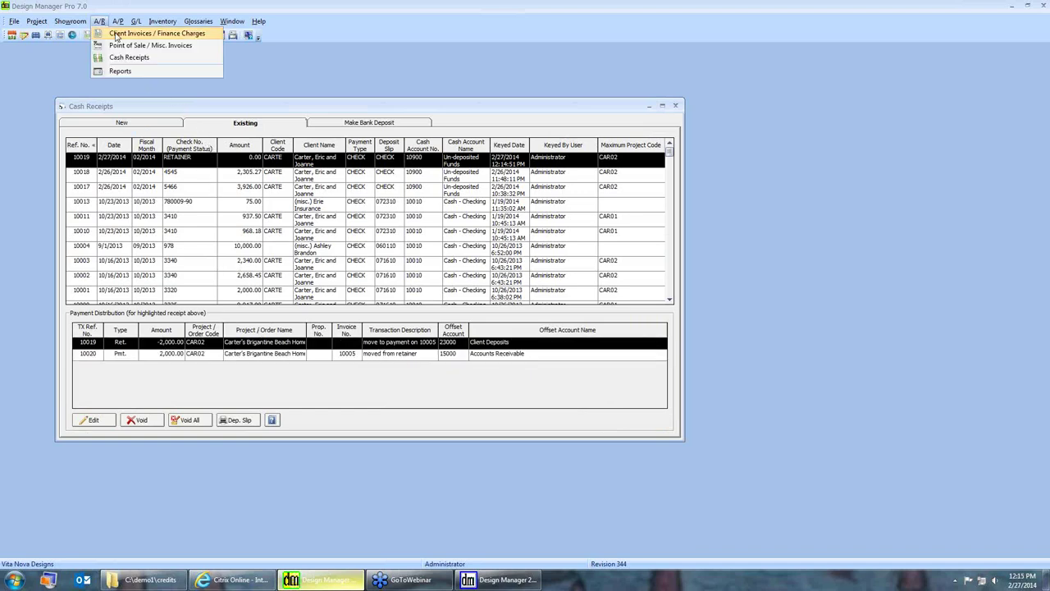
{"action": "left_click", "coordinate": [155, 34]}
{"action": "left_click", "coordinate": [199, 72]}
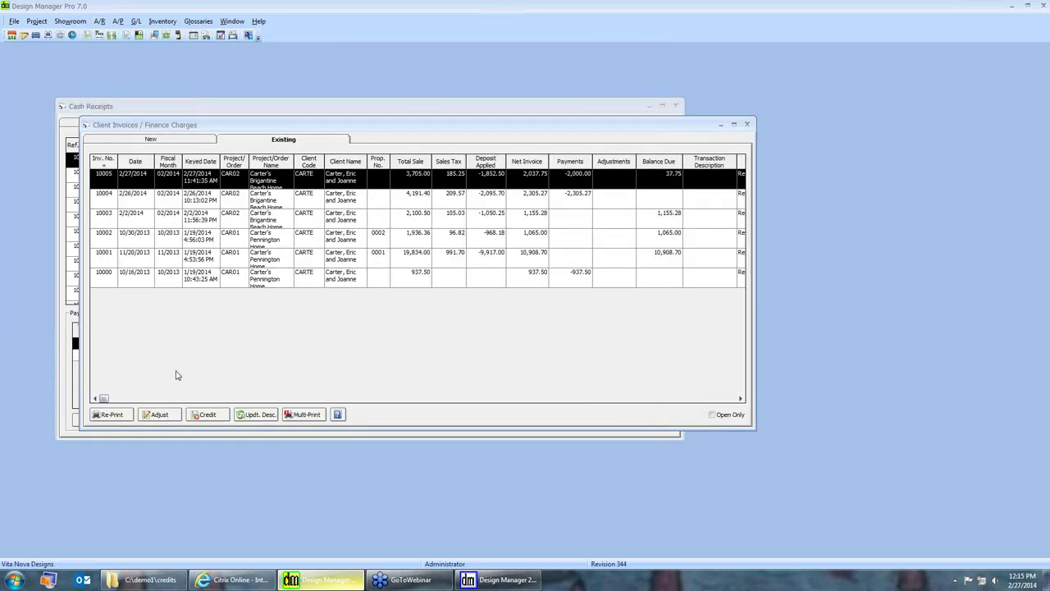
{"action": "left_click", "coordinate": [102, 418]}
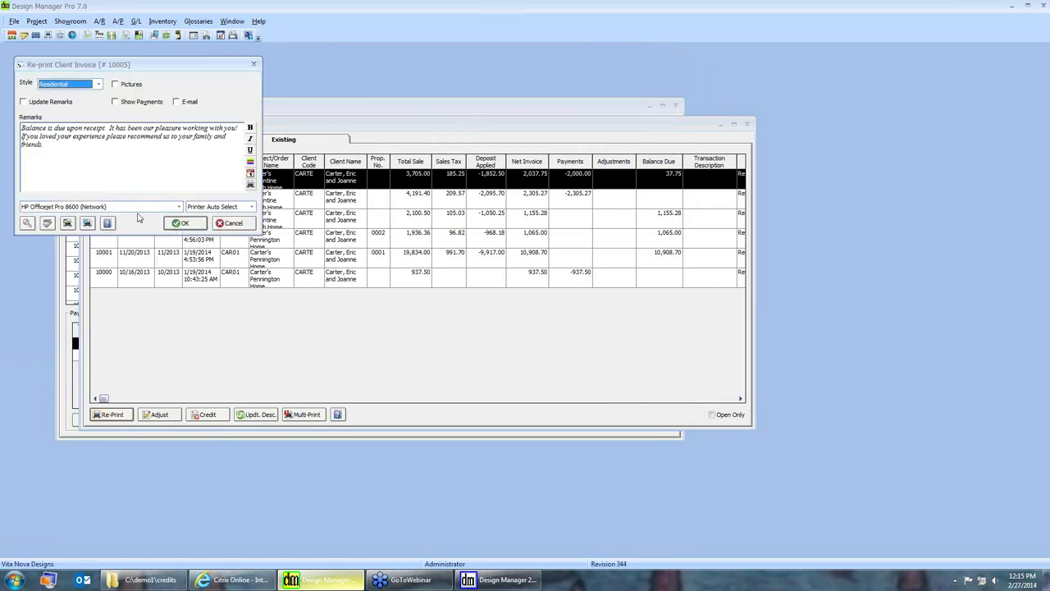
{"action": "left_click", "coordinate": [117, 102]}
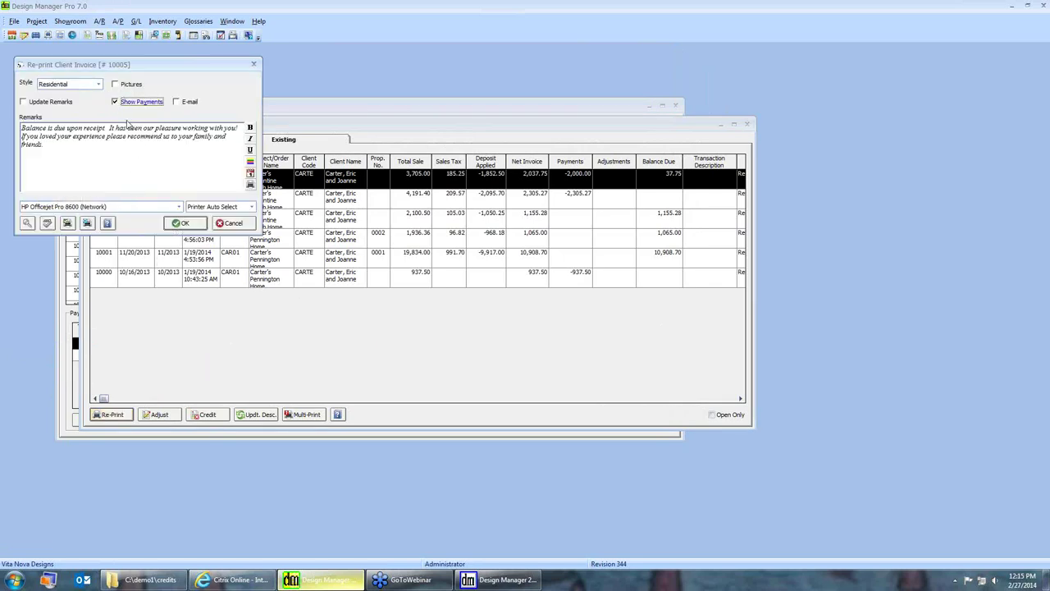
{"action": "left_click", "coordinate": [182, 223]}
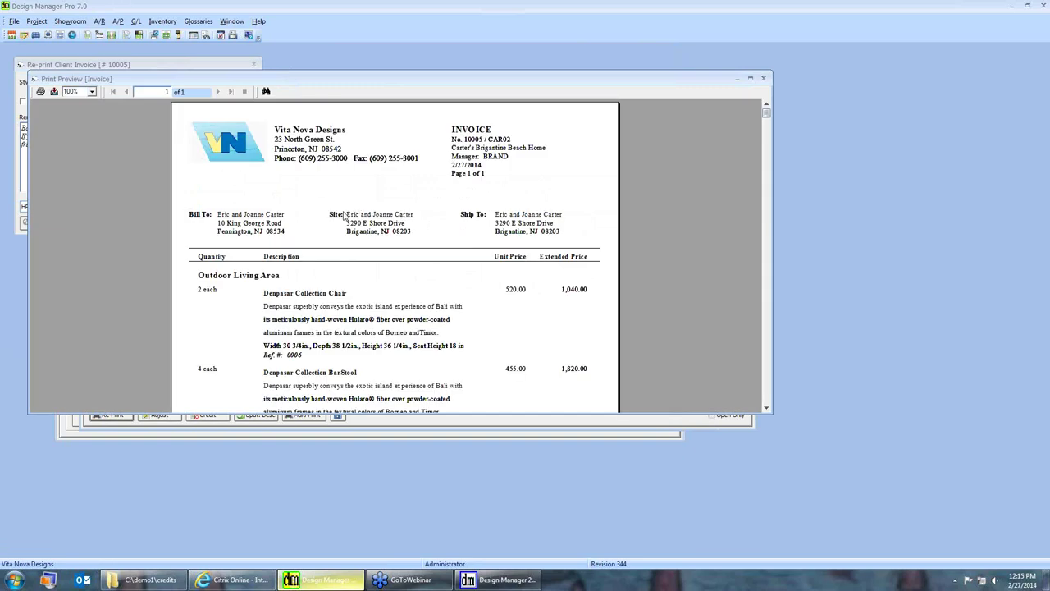
{"action": "scroll", "coordinate": [341, 241], "scroll_direction": "down", "scroll_amount": 10}
{"action": "scroll", "coordinate": [343, 243], "scroll_direction": "down", "scroll_amount": 1}
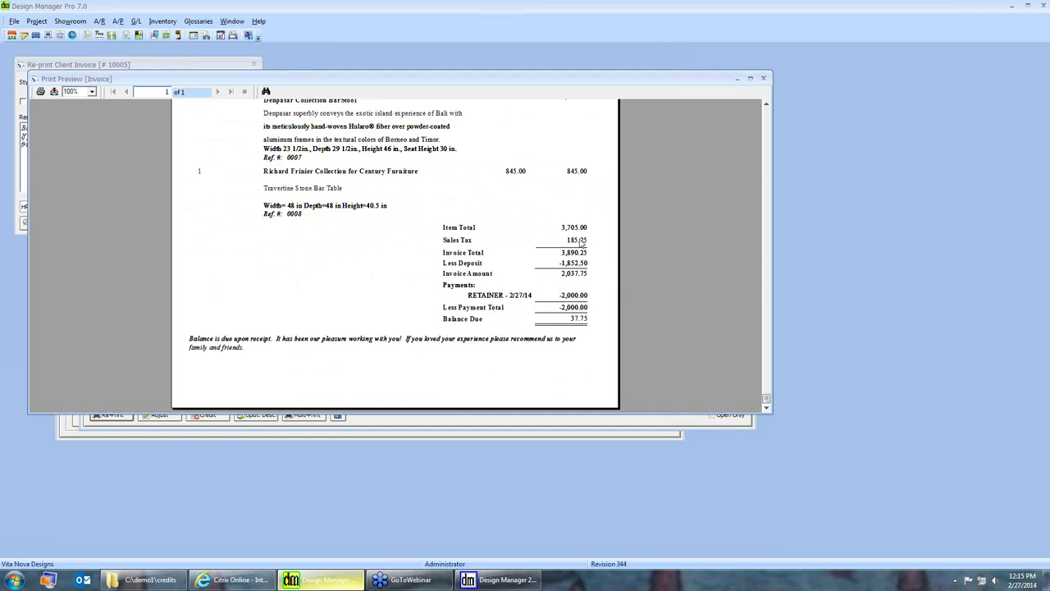
{"action": "left_click", "coordinate": [763, 80]}
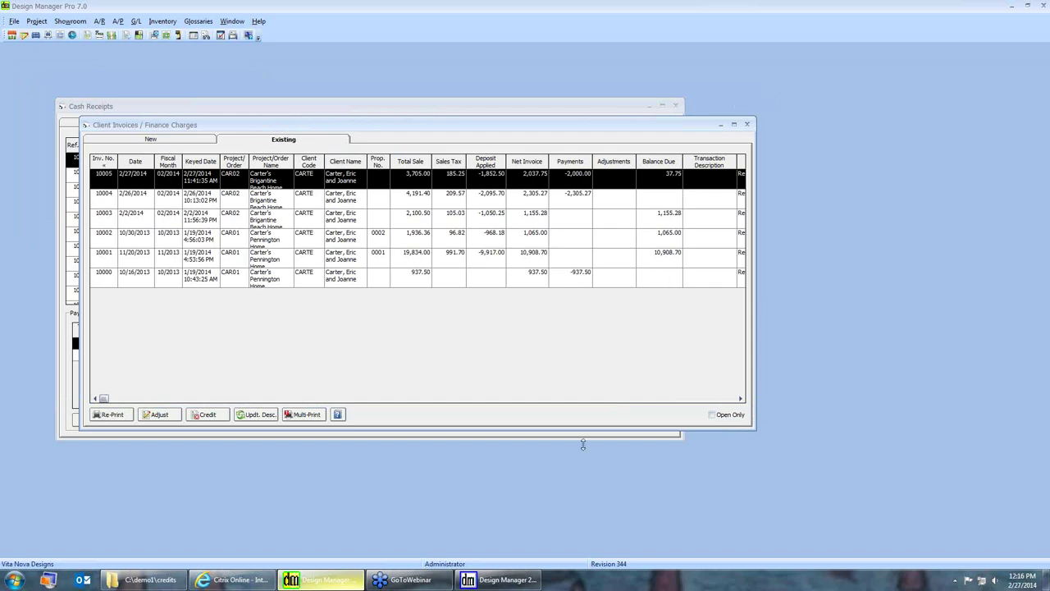
Switch to Design Manager 2013 and start a client return as a refund check for the retainer on project CAR02
{"action": "left_click", "coordinate": [514, 583]}
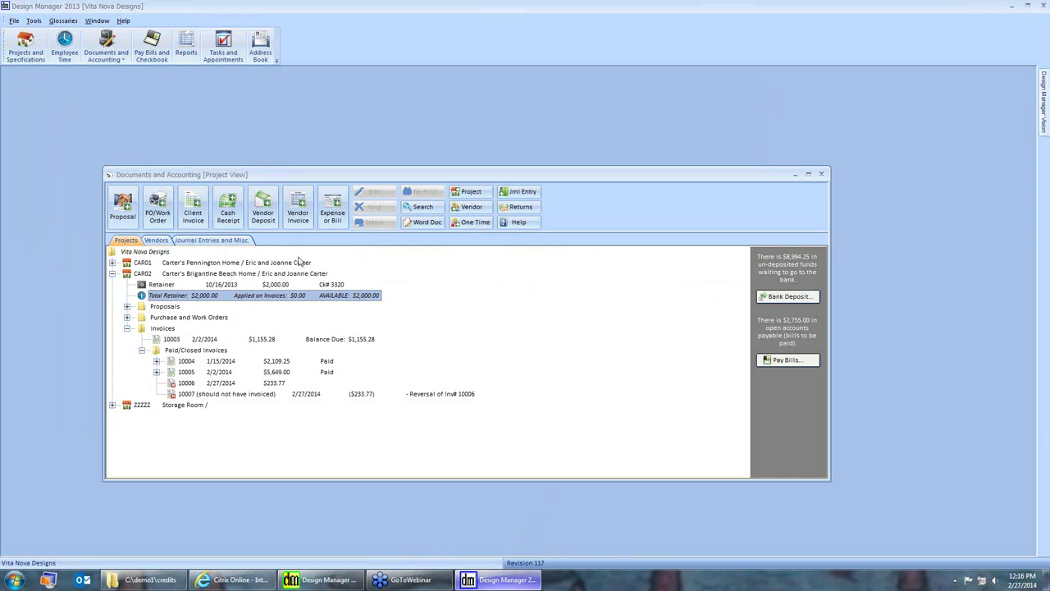
{"action": "left_click", "coordinate": [517, 207]}
{"action": "left_click_drag", "start_coordinate": [384, 186], "coordinate": [418, 187]}
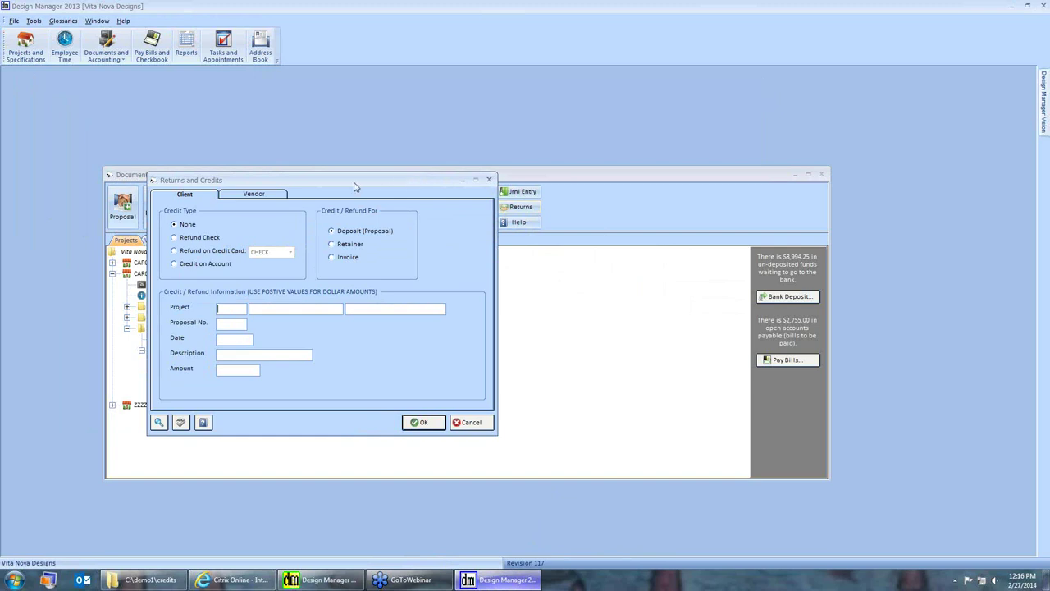
{"action": "left_click", "coordinate": [188, 238]}
{"action": "left_click", "coordinate": [334, 245]}
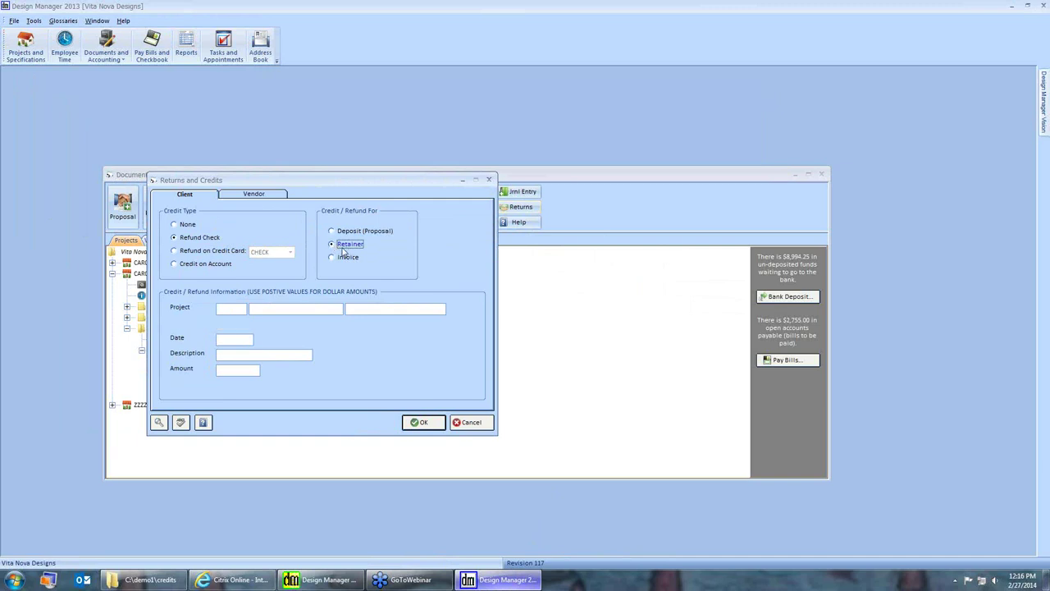
{"action": "left_click", "coordinate": [238, 307]}
{"action": "type", "text": "CAR02"}
{"action": "key", "text": "Tab"}
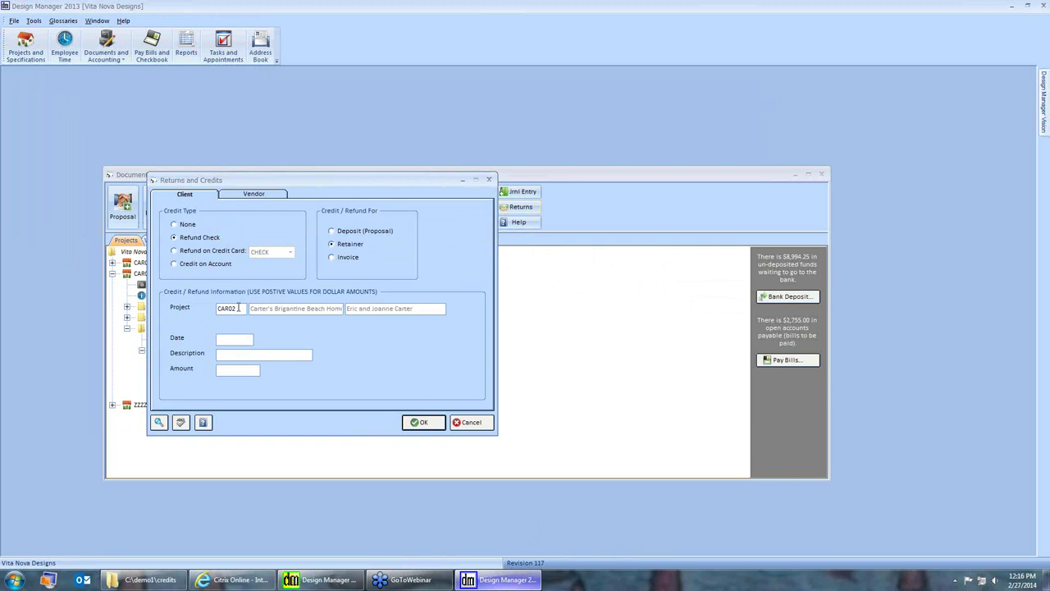
Date the refund 2/27/2014 and describe it as "refund initial ret. via check"
{"action": "type", "text": "2/27/1"}
{"action": "key", "text": "Tab"}
{"action": "type", "text": "refund"}
{"action": "key", "text": "BackSpace"}
{"action": "key", "text": "BackSpace"}
{"action": "key", "text": "BackSpace"}
{"action": "key", "text": "BackSpace"}
{"action": "key", "text": "BackSpace"}
{"action": "key", "text": "BackSpace"}
{"action": "type", "text": "refund initial ret. via check"}
Set the refund amount to 2,000.00 and process the return
{"action": "type", "text": "2000"}
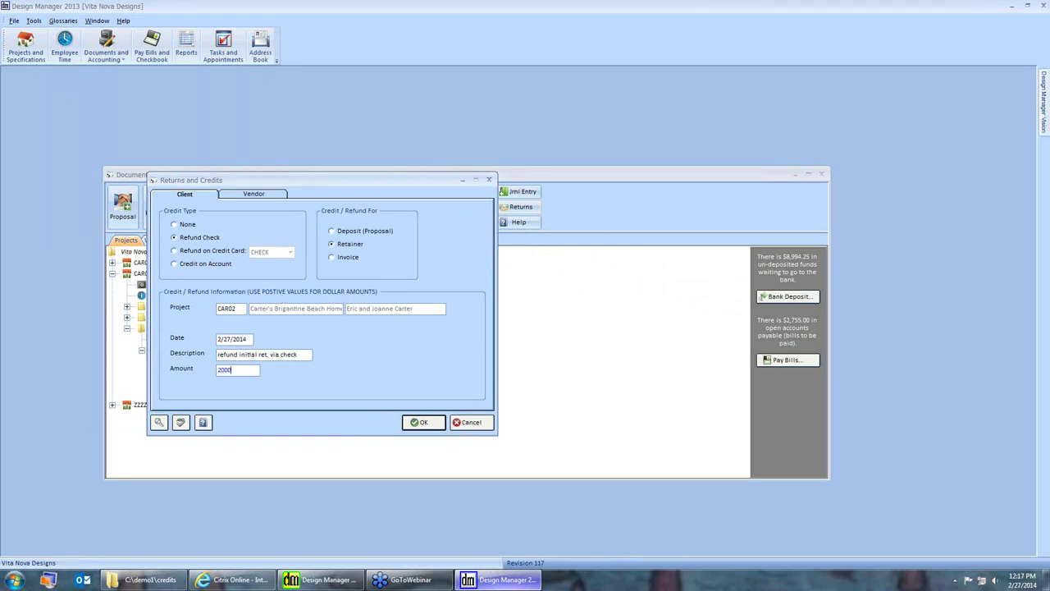
{"action": "type", "text": ".00"}
{"action": "left_click", "coordinate": [426, 422]}
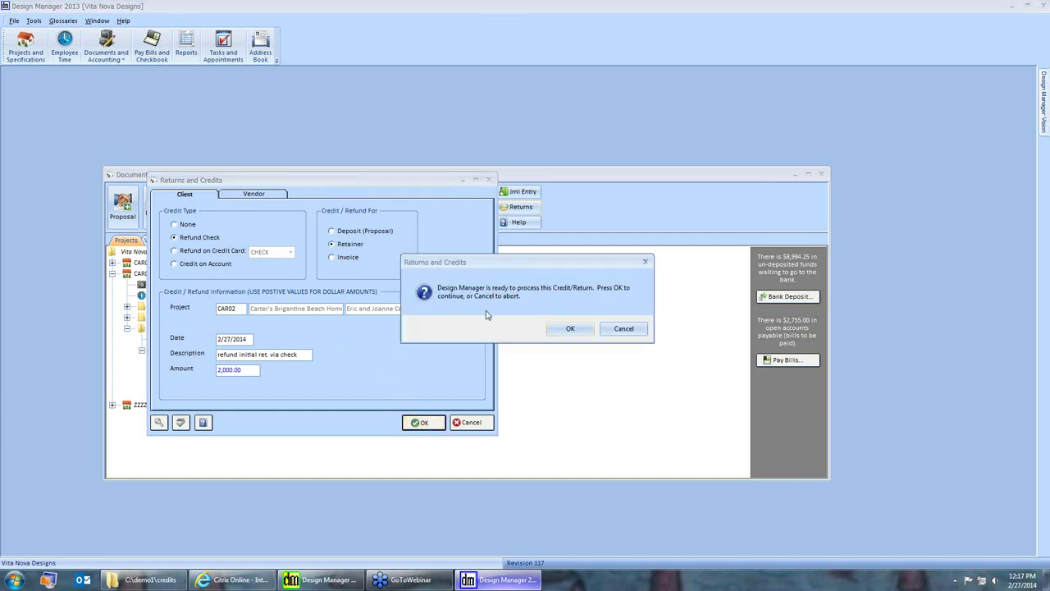
{"action": "left_click", "coordinate": [570, 329]}
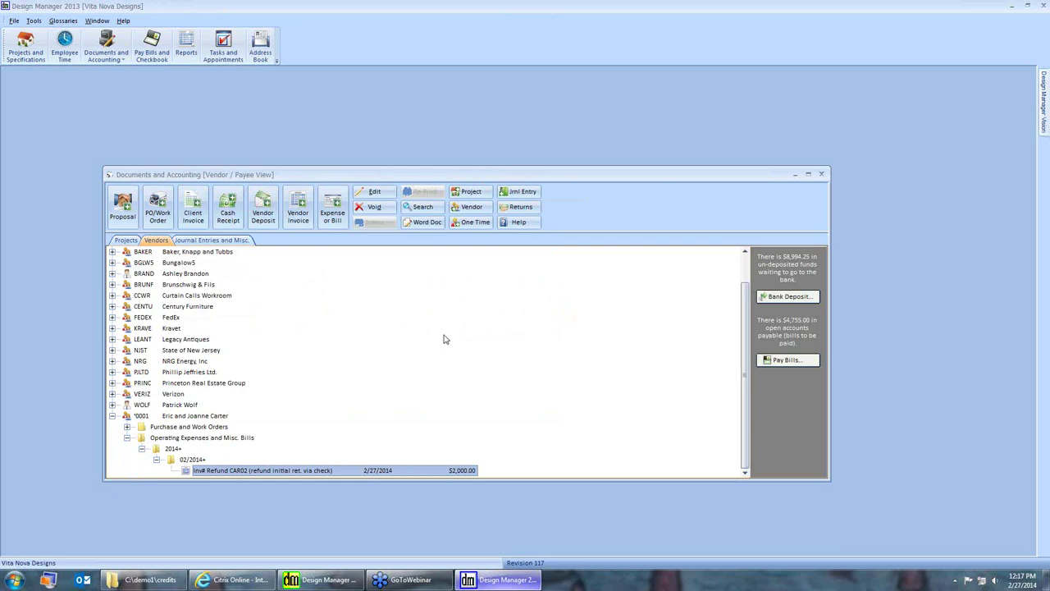
Examine CAR02's retainer entries and the refund entry among the 02/2014 miscellaneous cash receipts
{"action": "left_click", "coordinate": [125, 240]}
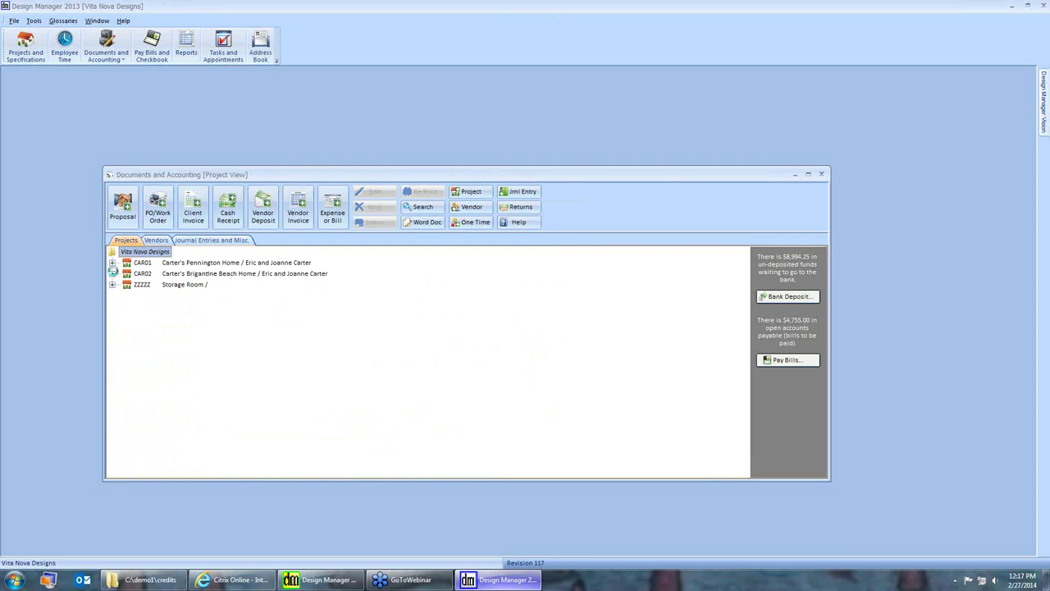
{"action": "left_click", "coordinate": [112, 273]}
{"action": "left_click", "coordinate": [311, 285]}
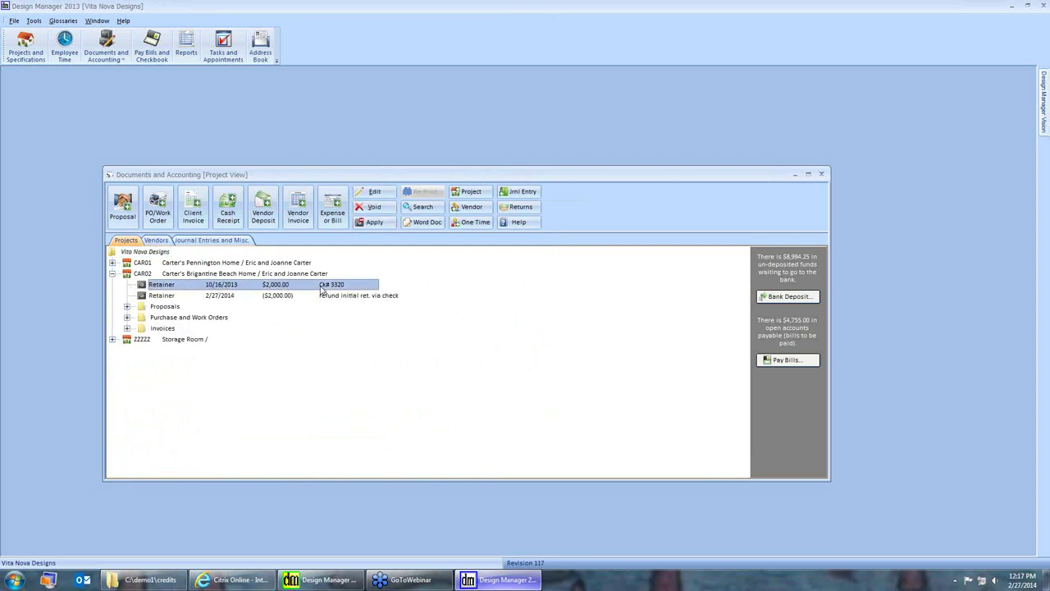
{"action": "left_click", "coordinate": [264, 295]}
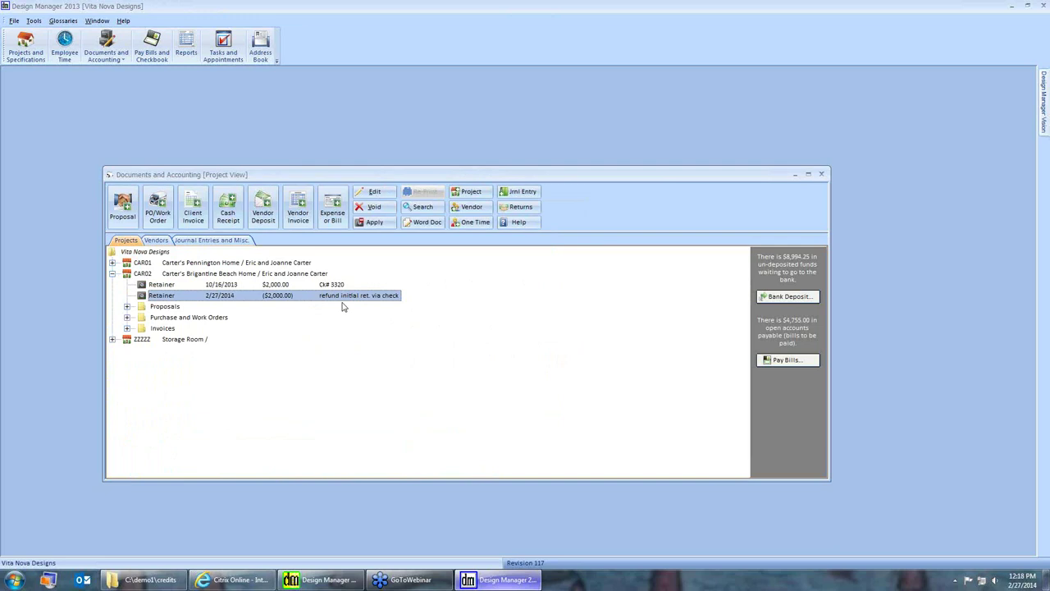
{"action": "left_click", "coordinate": [234, 241]}
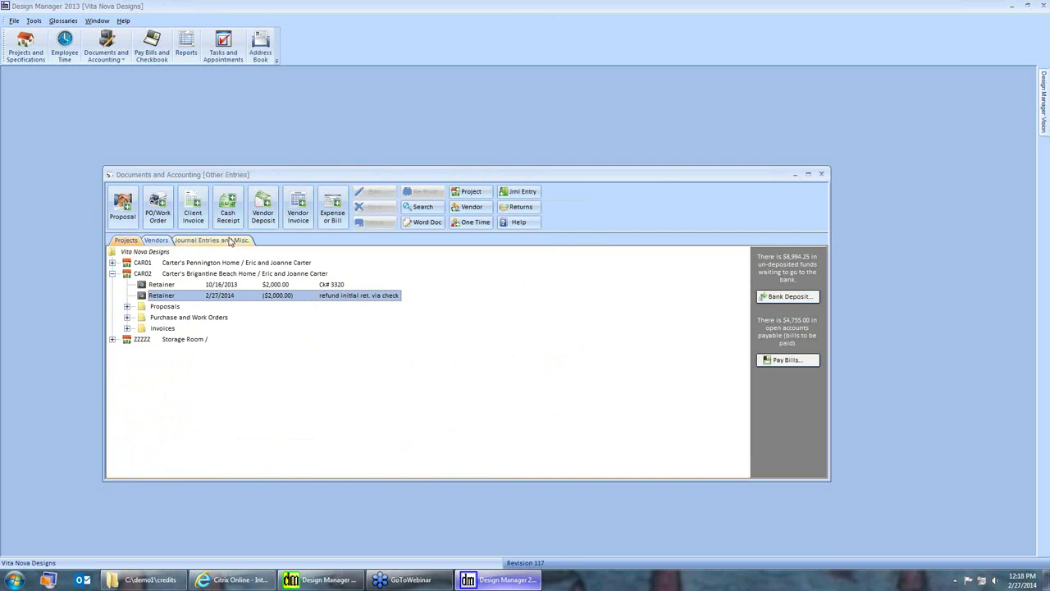
{"action": "left_click", "coordinate": [112, 273]}
{"action": "left_click", "coordinate": [127, 284]}
{"action": "left_click", "coordinate": [141, 295]}
{"action": "left_click", "coordinate": [210, 307]}
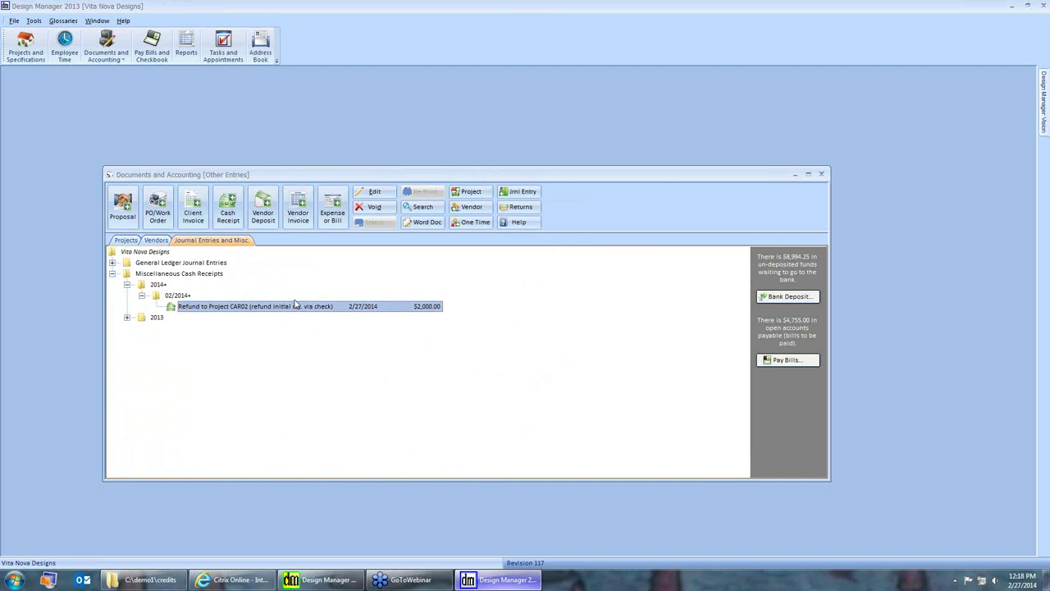
Widen the Checking window and tag the Refund CAR02 bill for payment
{"action": "left_click", "coordinate": [157, 49]}
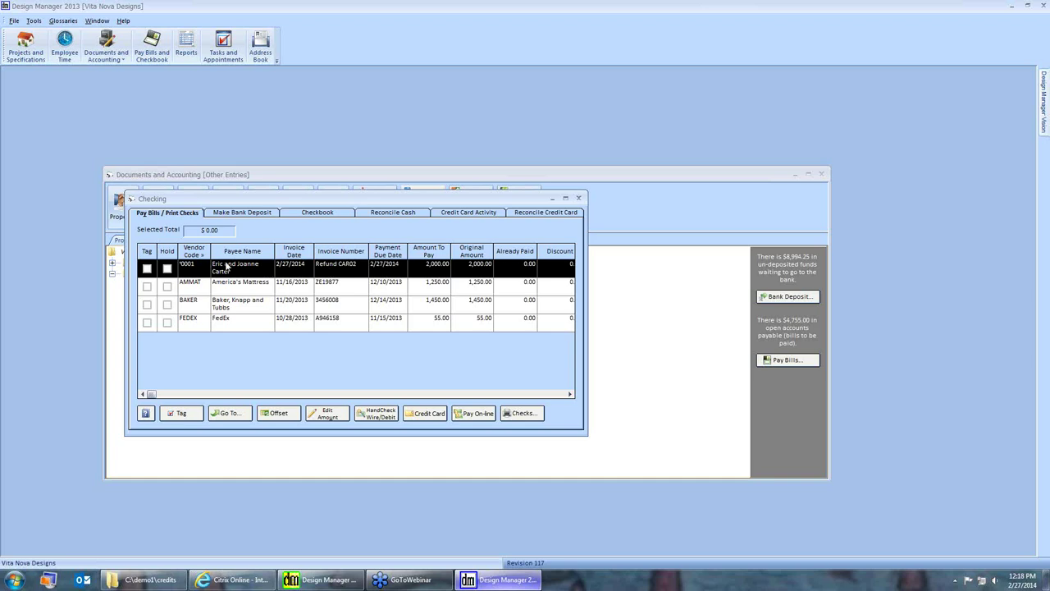
{"action": "left_click_drag", "start_coordinate": [589, 312], "coordinate": [682, 335]}
{"action": "left_click", "coordinate": [147, 268]}
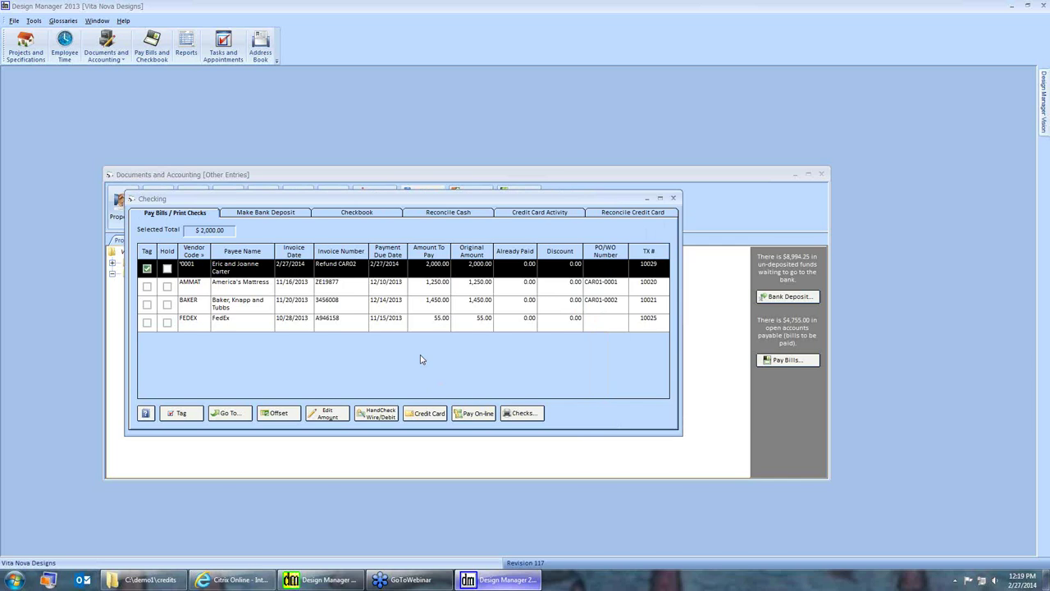
Return to Documents and Accounting and compare CAR02's retainer entries with the miscellaneous cash receipt for the refund
{"action": "left_click", "coordinate": [292, 174]}
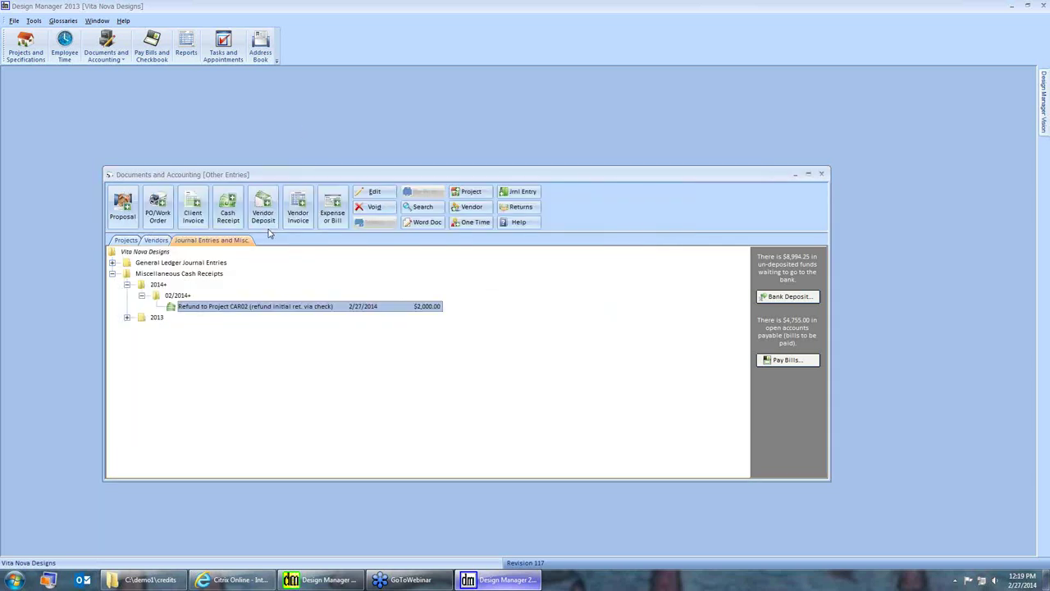
{"action": "left_click", "coordinate": [129, 240]}
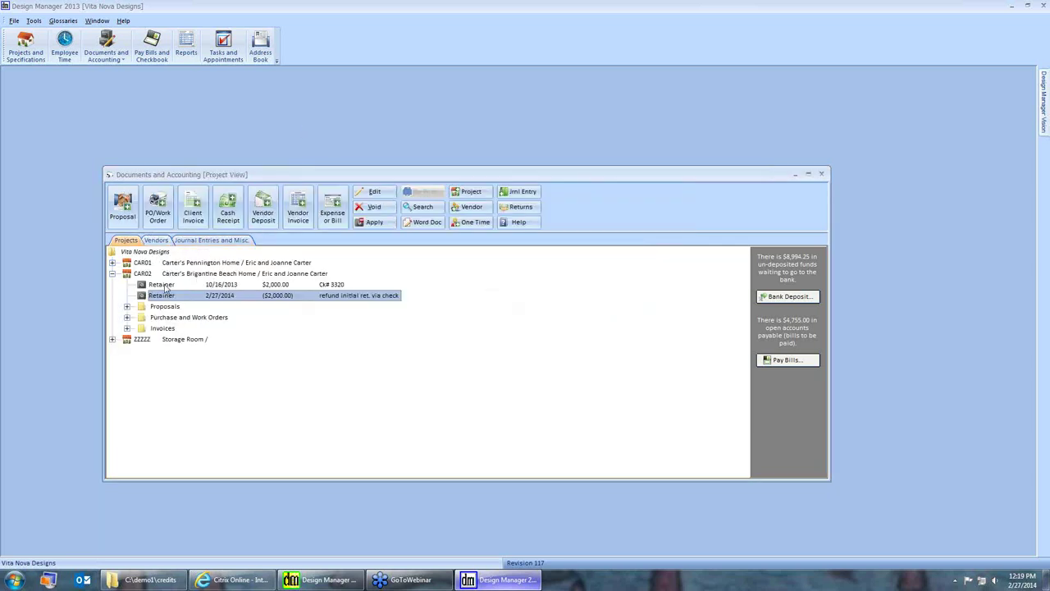
{"action": "left_click", "coordinate": [204, 240]}
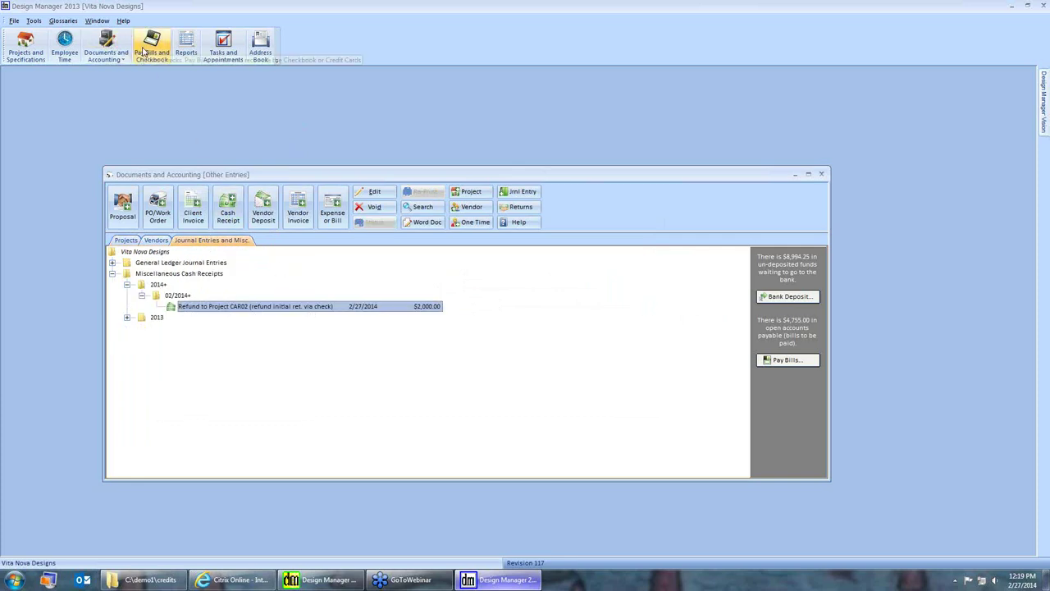
Examine the Refund CAR02 bill under one-time vendor *0001 and among the bills awaiting payment in Checking
{"action": "left_click", "coordinate": [156, 241]}
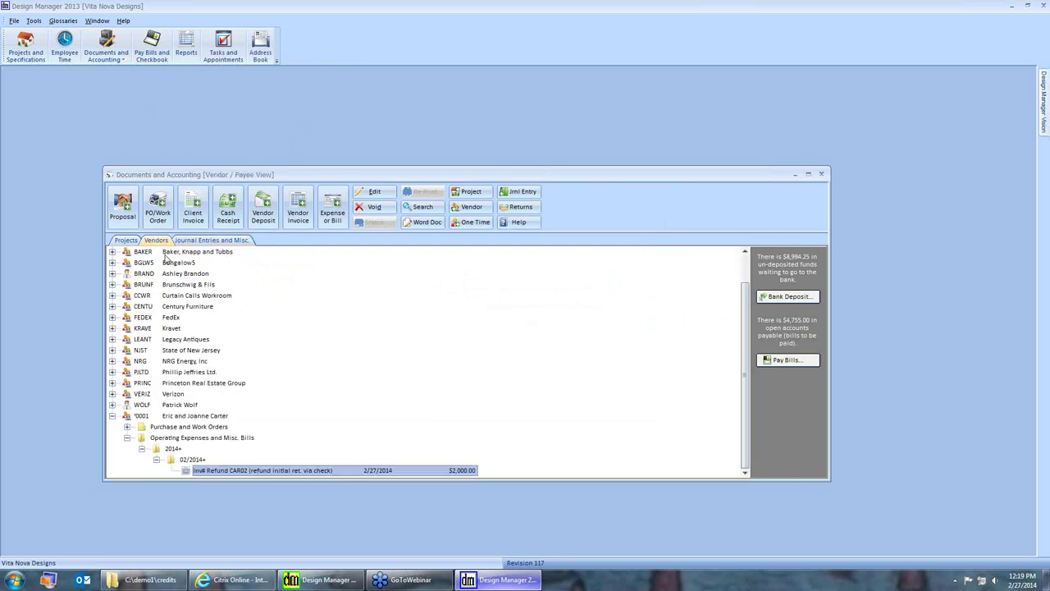
{"action": "left_click", "coordinate": [160, 416]}
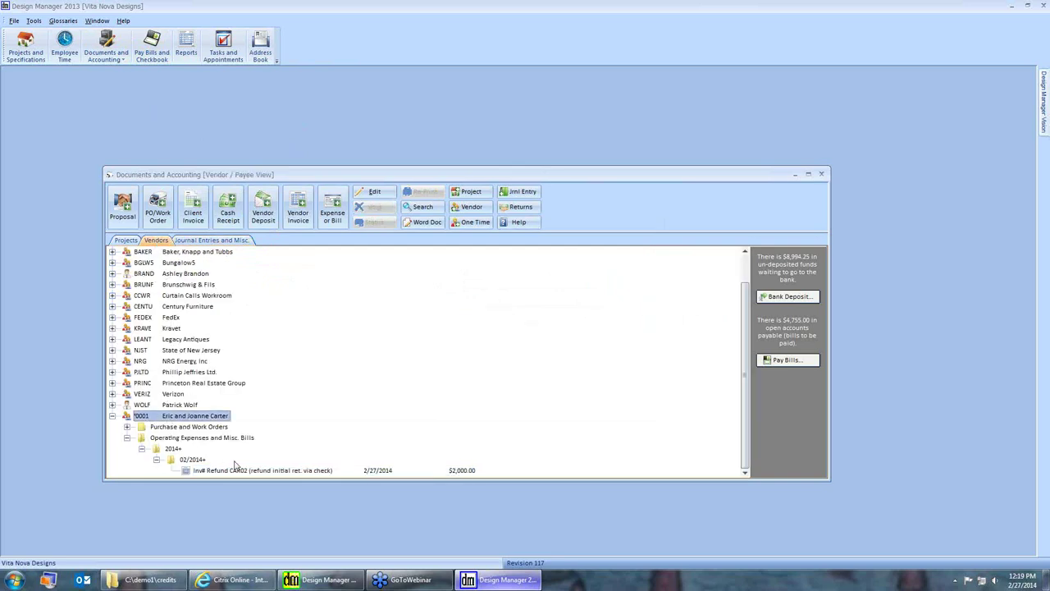
{"action": "left_click", "coordinate": [282, 472]}
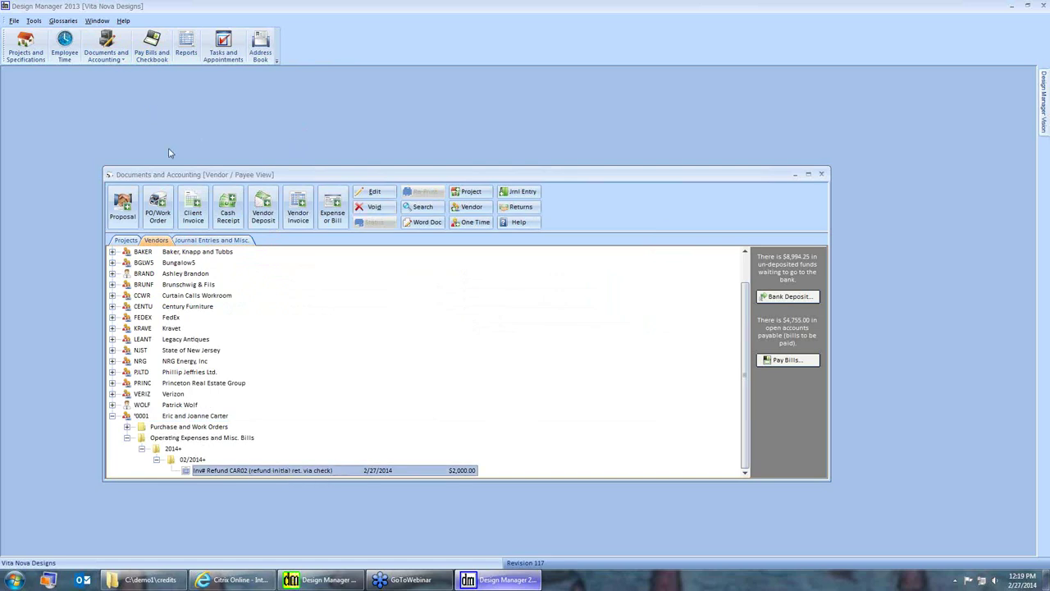
{"action": "left_click", "coordinate": [151, 48]}
{"action": "left_click", "coordinate": [280, 272]}
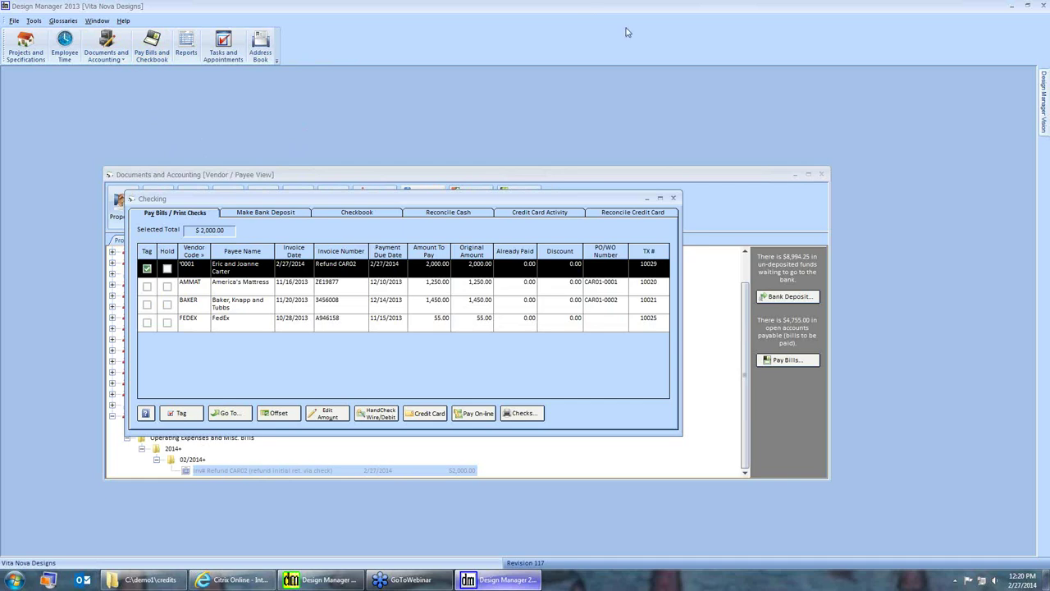
Close the Checking window, reposition Documents and Accounting, and show its project view
{"action": "left_click", "coordinate": [674, 199]}
{"action": "left_click_drag", "start_coordinate": [610, 177], "coordinate": [582, 141]}
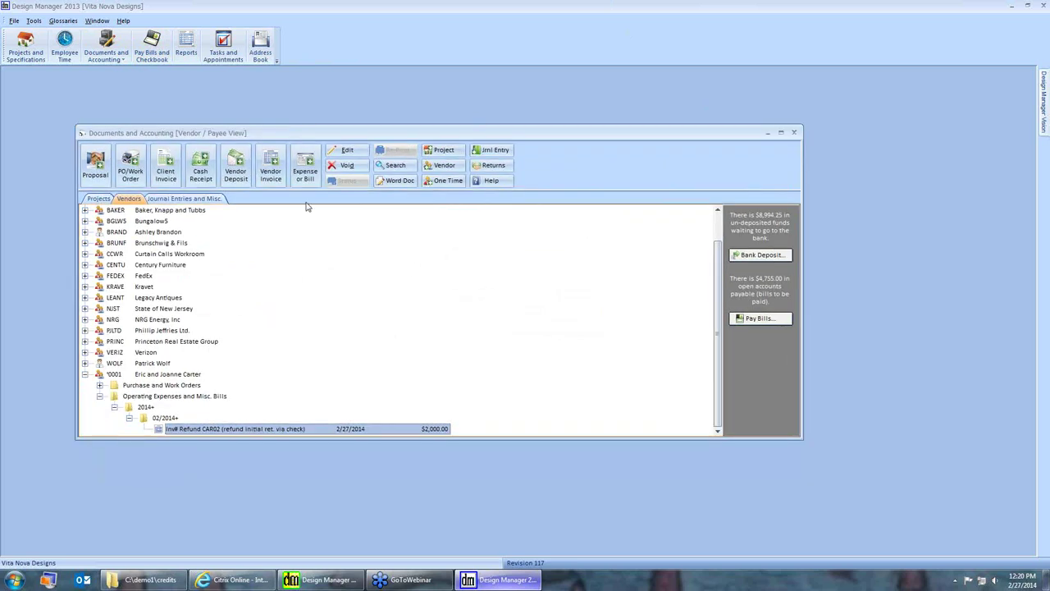
{"action": "left_click", "coordinate": [99, 198]}
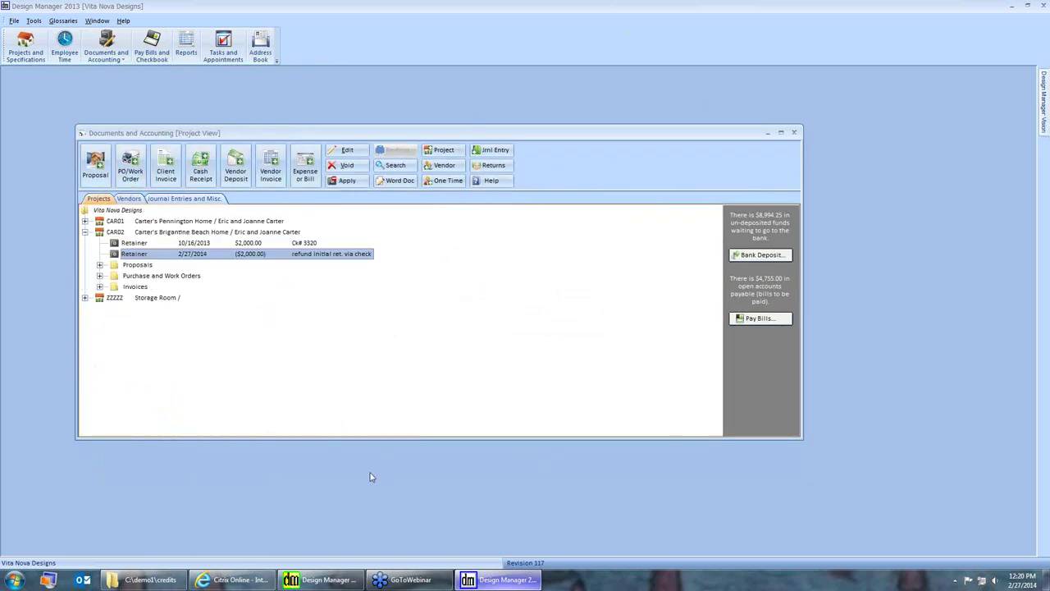
Switch to Design Manager Pro 7.0 and close its open windows, including Cash Receipts
{"action": "left_click", "coordinate": [320, 579]}
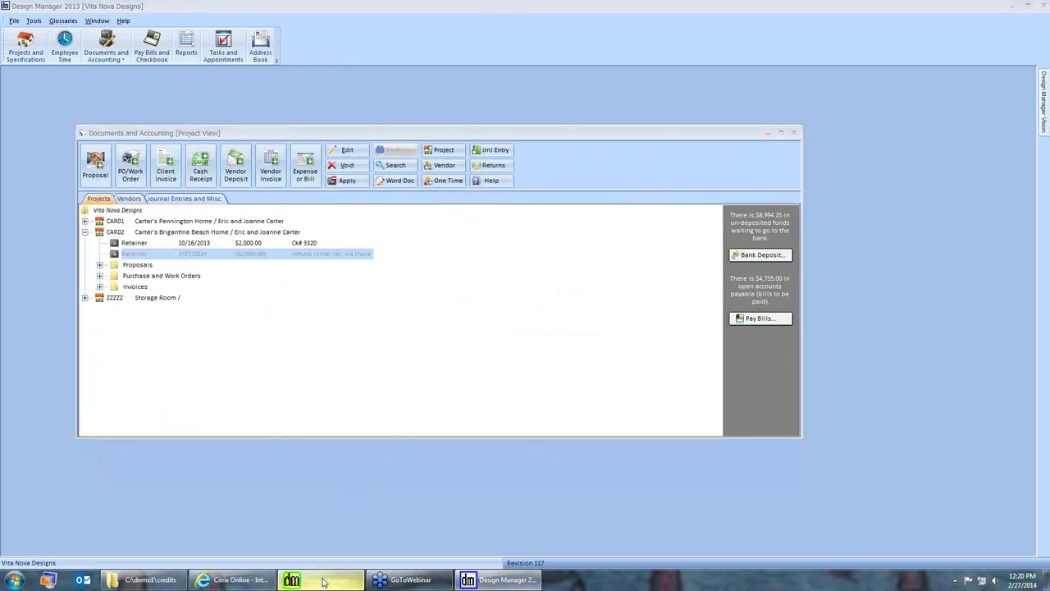
{"action": "double_click", "coordinate": [86, 126]}
{"action": "double_click", "coordinate": [61, 106]}
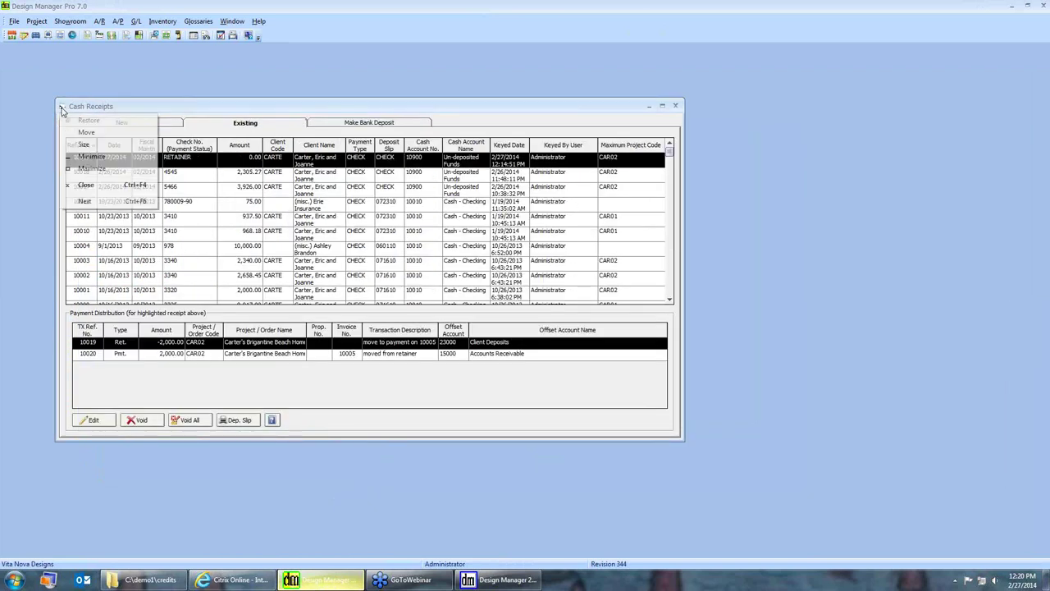
Open Proposals and Documents for project CAR02 and display the item status of proposal 0003
{"action": "left_click", "coordinate": [36, 21]}
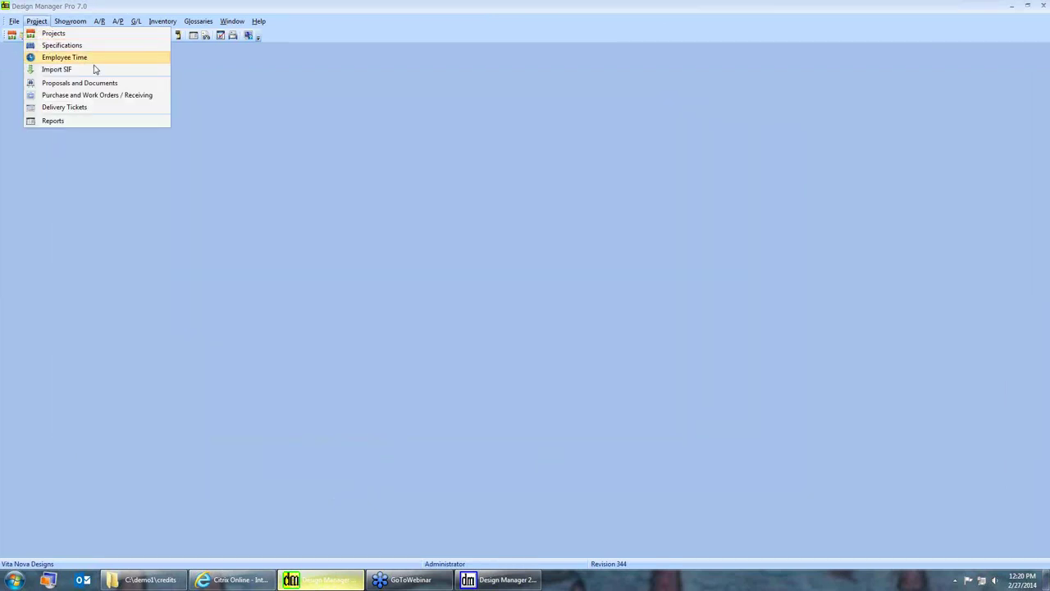
{"action": "left_click", "coordinate": [160, 84]}
{"action": "type", "text": "CAR02"}
{"action": "key", "text": "Tab"}
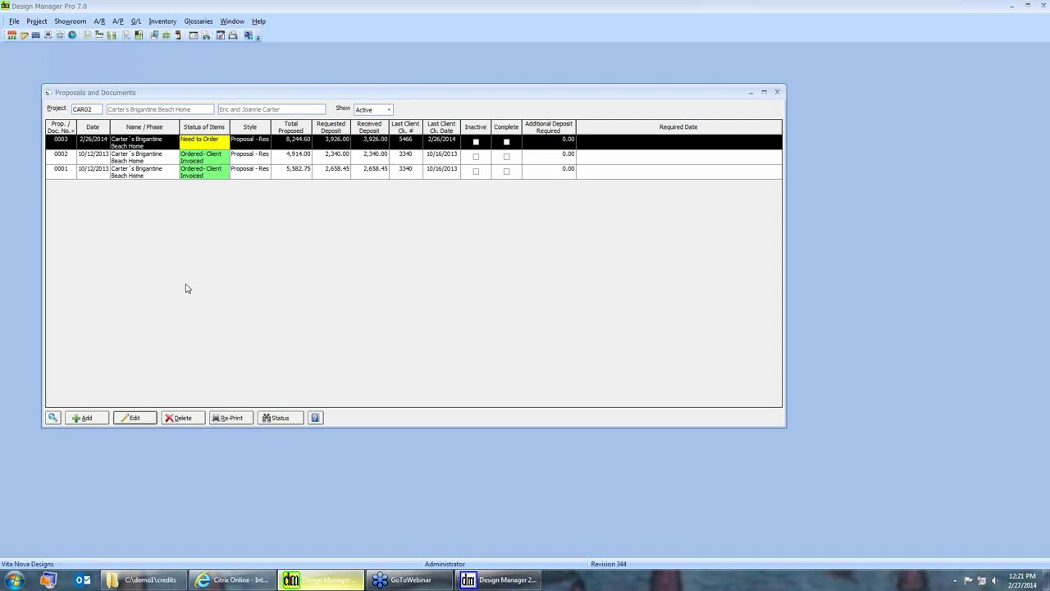
{"action": "left_click", "coordinate": [279, 417]}
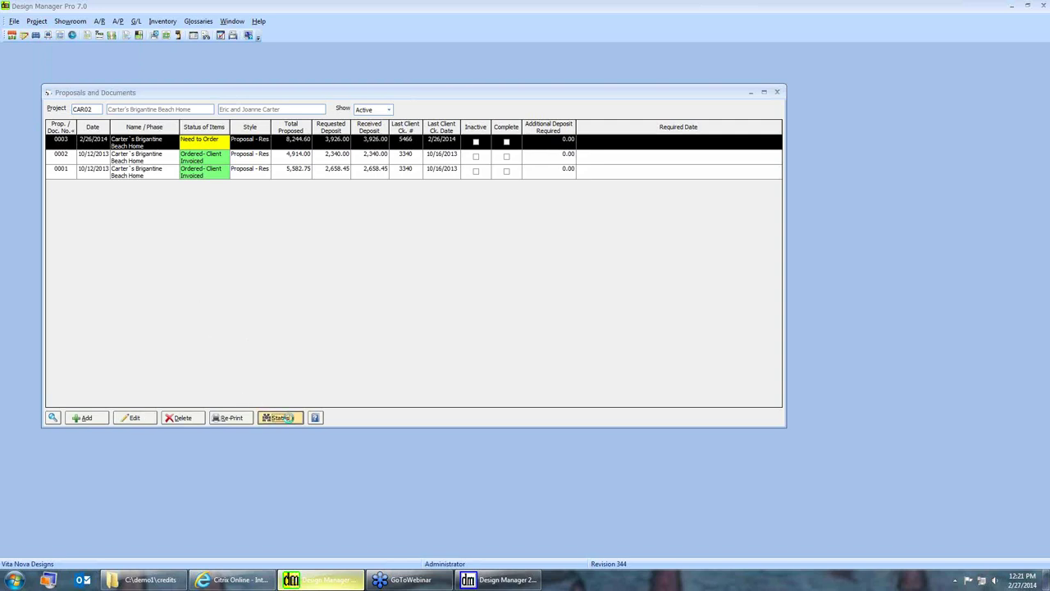
{"action": "left_click_drag", "start_coordinate": [552, 107], "coordinate": [601, 143]}
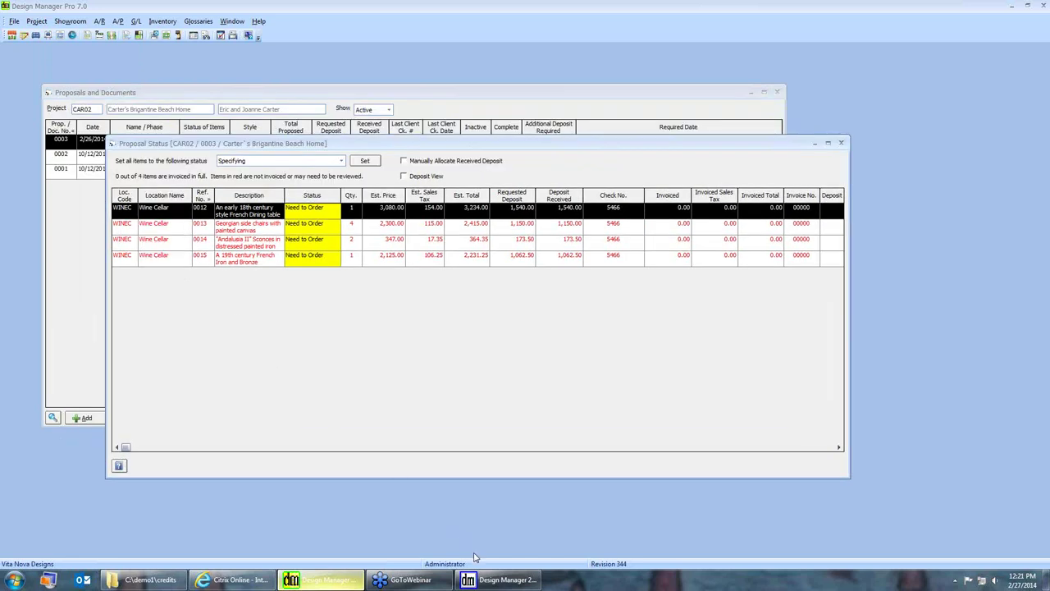
Switch to Design Manager 2013, examine the item status of CAR02's proposal 0003, and close it without changes
{"action": "left_click", "coordinate": [499, 579]}
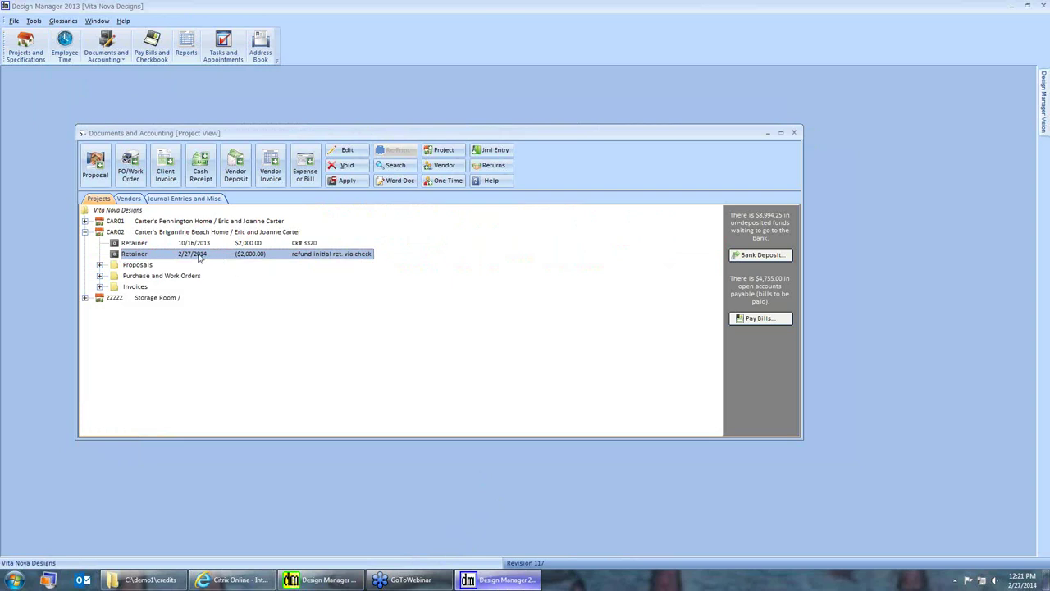
{"action": "left_click", "coordinate": [100, 264]}
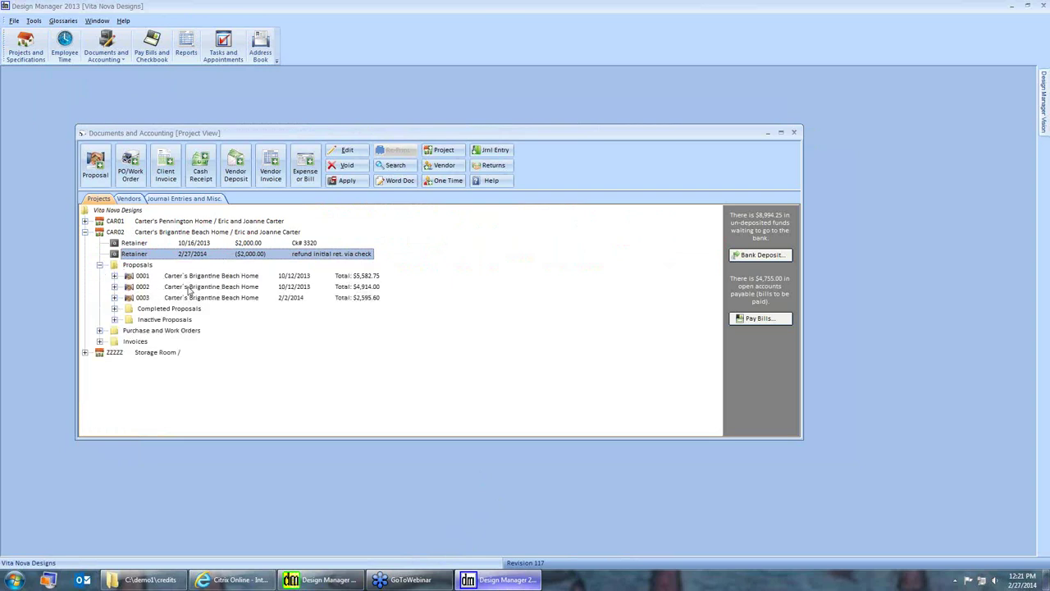
{"action": "left_click", "coordinate": [189, 298]}
{"action": "left_click", "coordinate": [348, 183]}
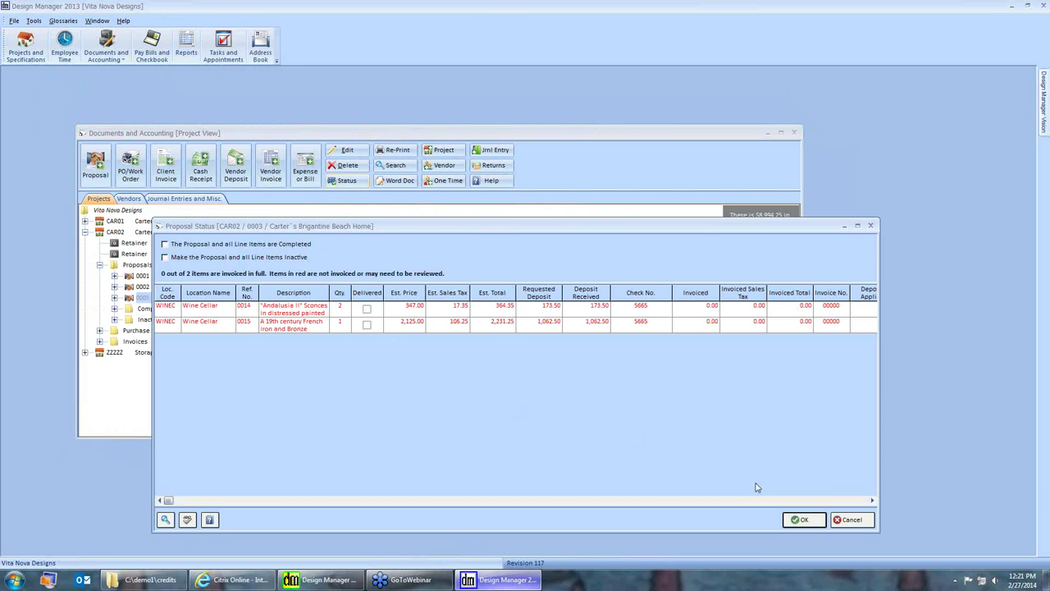
{"action": "left_click", "coordinate": [849, 520]}
Return to Design Manager Pro 7.0 and examine the deposits received and invoiced amounts of proposal 0003's items
{"action": "left_click", "coordinate": [320, 579]}
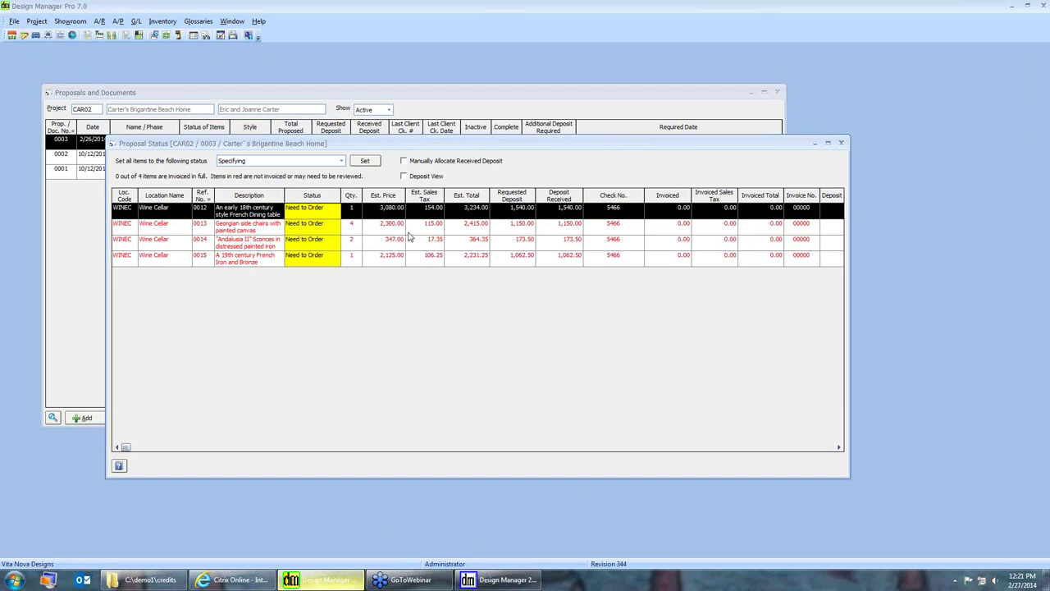
{"action": "key", "text": "Down"}
{"action": "key", "text": "Down"}
{"action": "key", "text": "Down"}
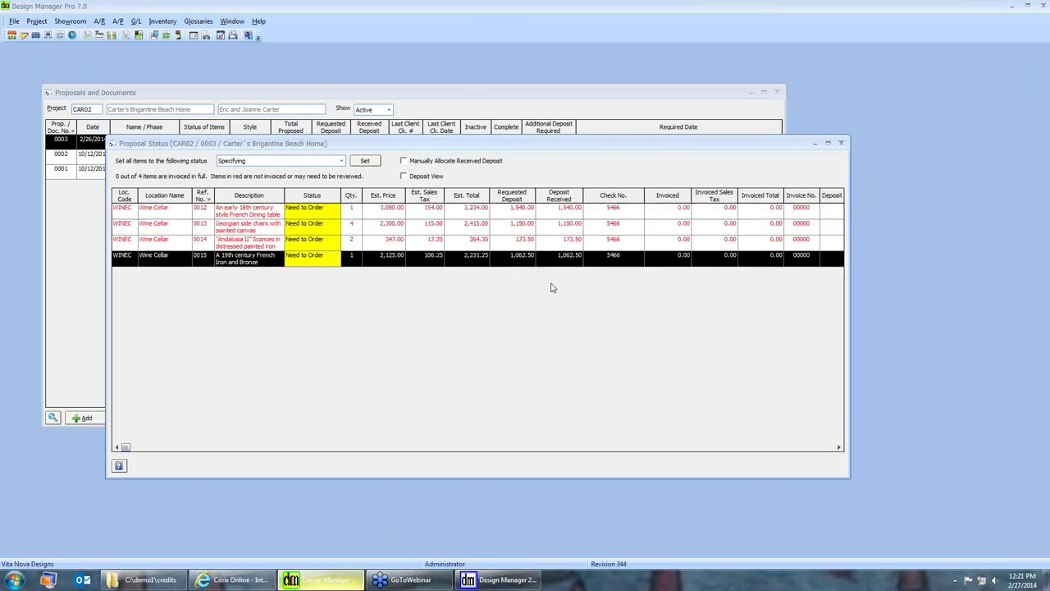
{"action": "left_click", "coordinate": [680, 197]}
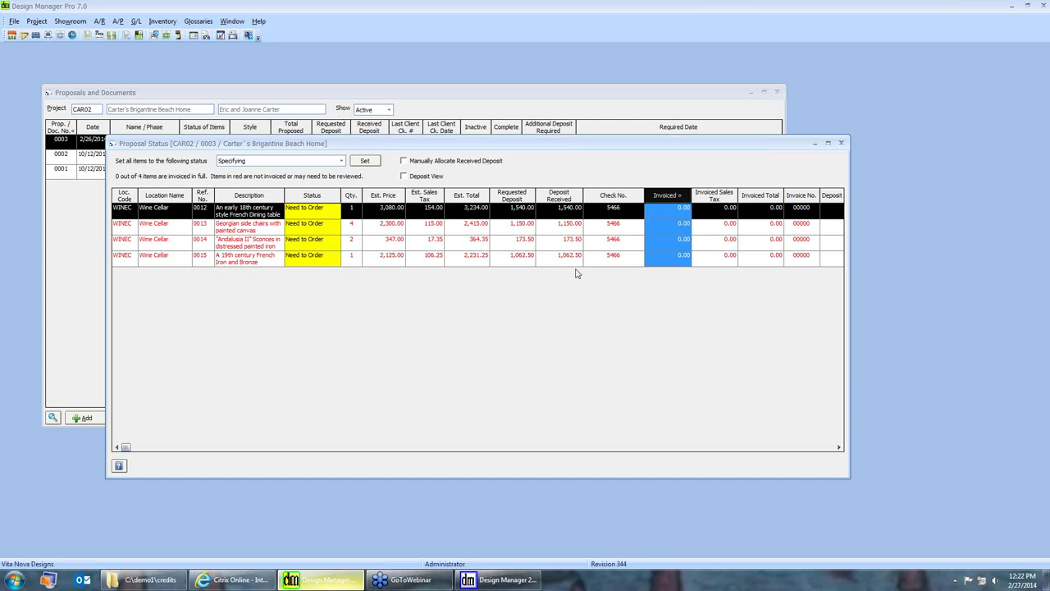
{"action": "left_click", "coordinate": [565, 217]}
{"action": "left_click", "coordinate": [562, 215]}
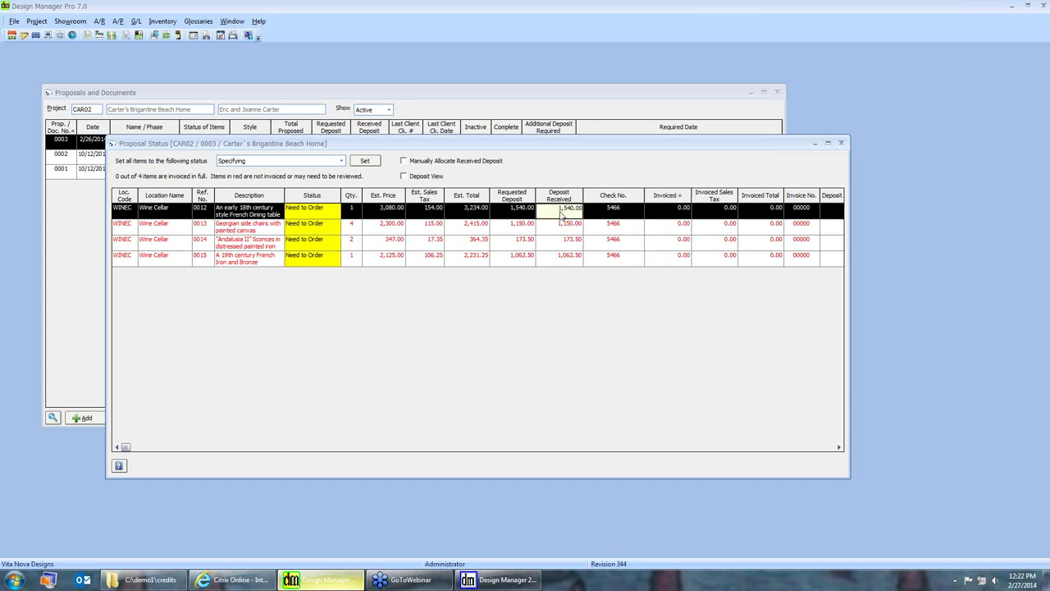
Compare proposal 0003's item deposits with its entry in the proposal list and close the Proposal Status window
{"action": "left_click_drag", "start_coordinate": [497, 145], "coordinate": [540, 257]}
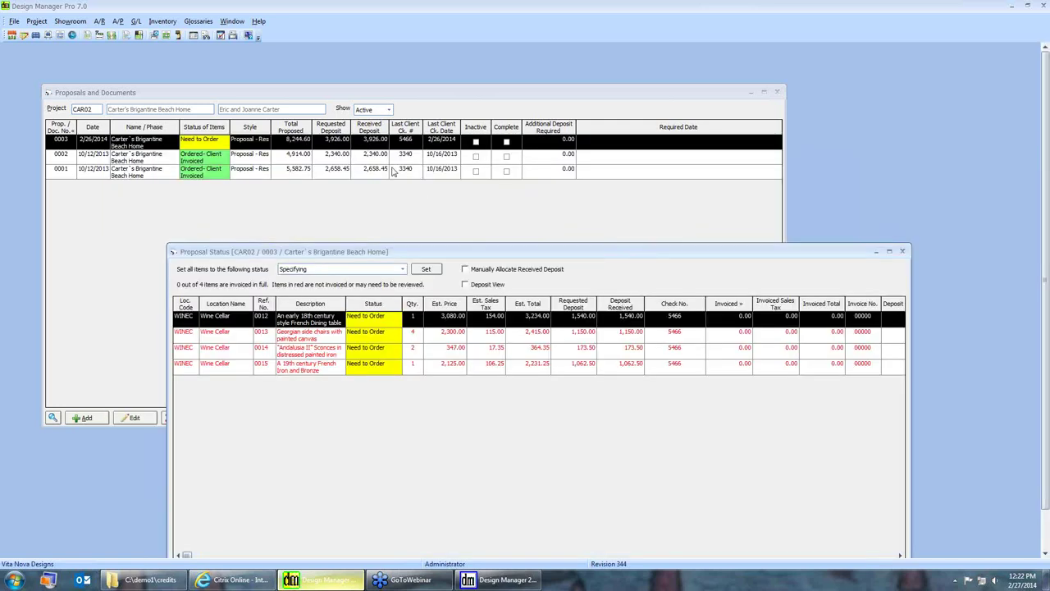
{"action": "left_click_drag", "start_coordinate": [557, 251], "coordinate": [520, 170]}
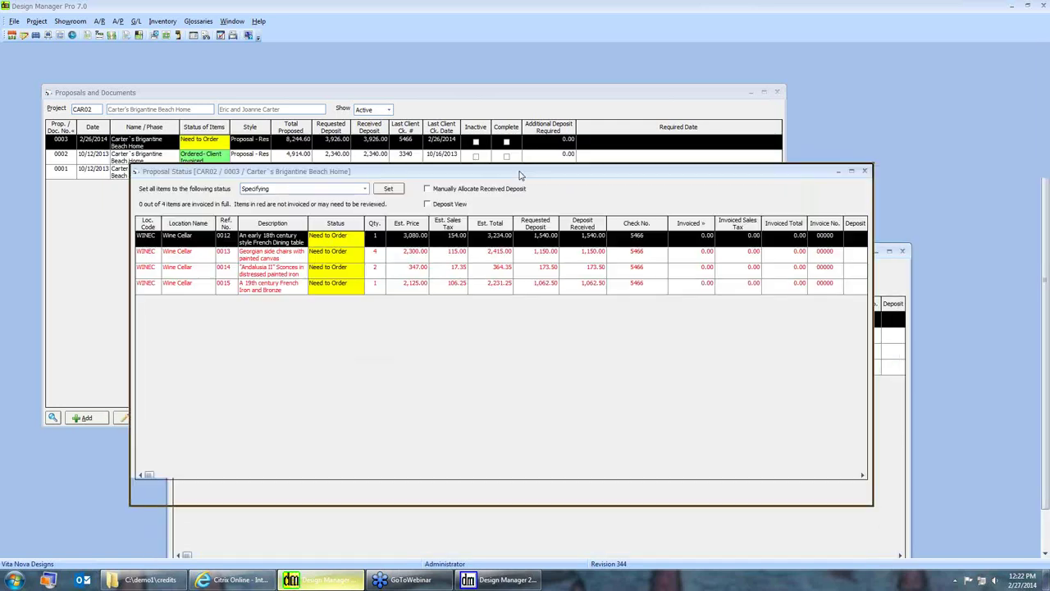
{"action": "left_click", "coordinate": [584, 243]}
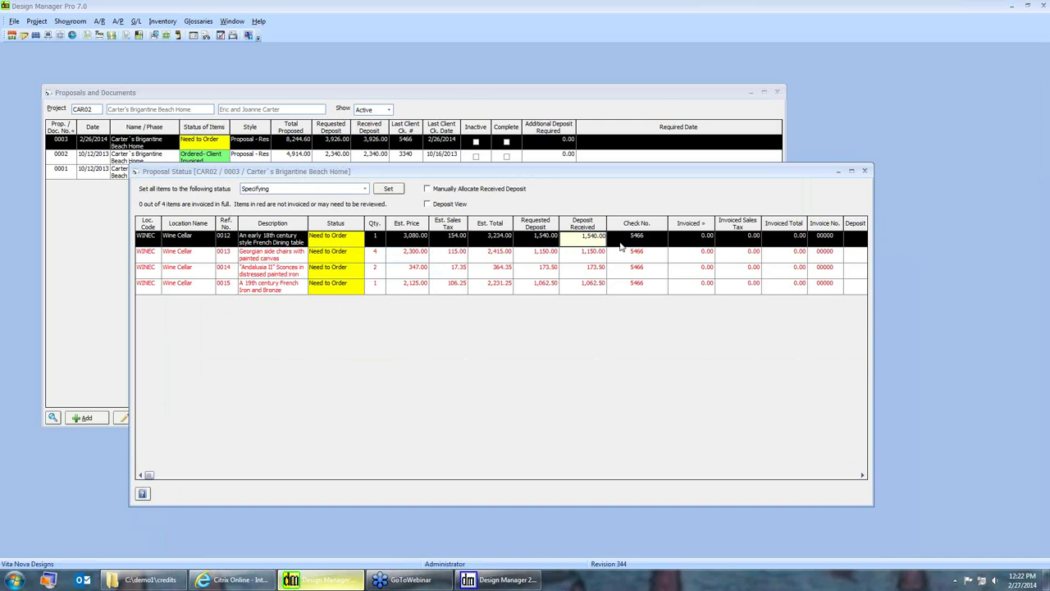
{"action": "left_click", "coordinate": [865, 170]}
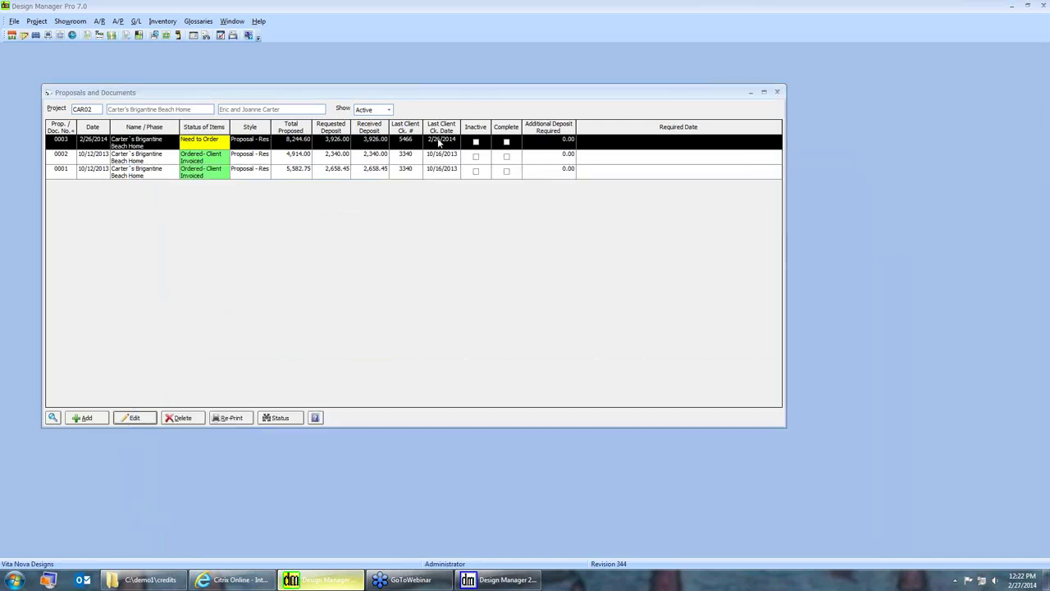
{"action": "left_click", "coordinate": [438, 142]}
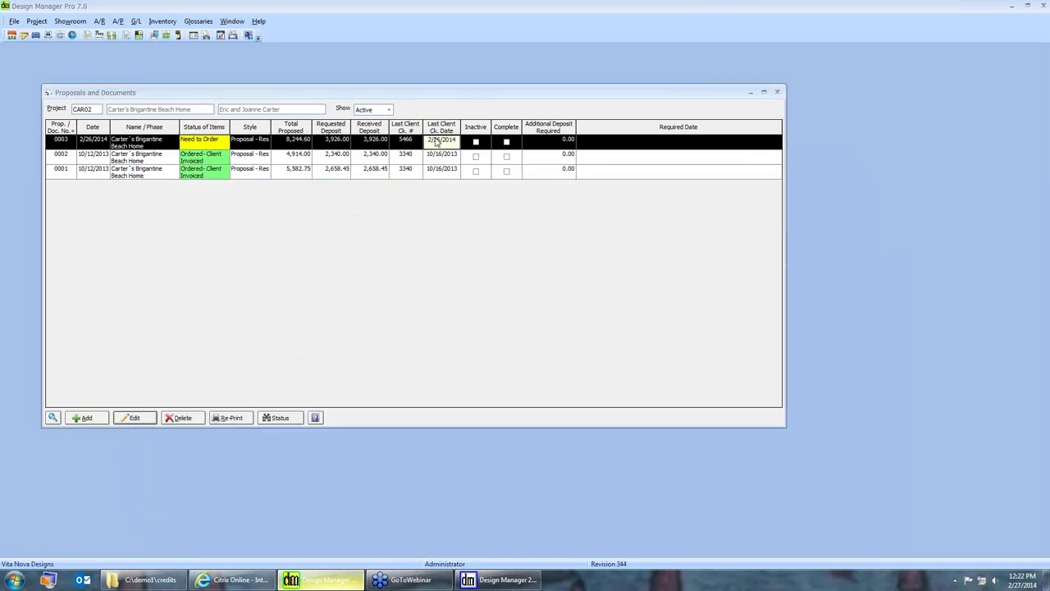
{"action": "left_click", "coordinate": [476, 196]}
Edit proposal 0003 to untag the Wine Cellar dining table item 0012, and accept the previewed proposal
{"action": "left_click", "coordinate": [135, 417]}
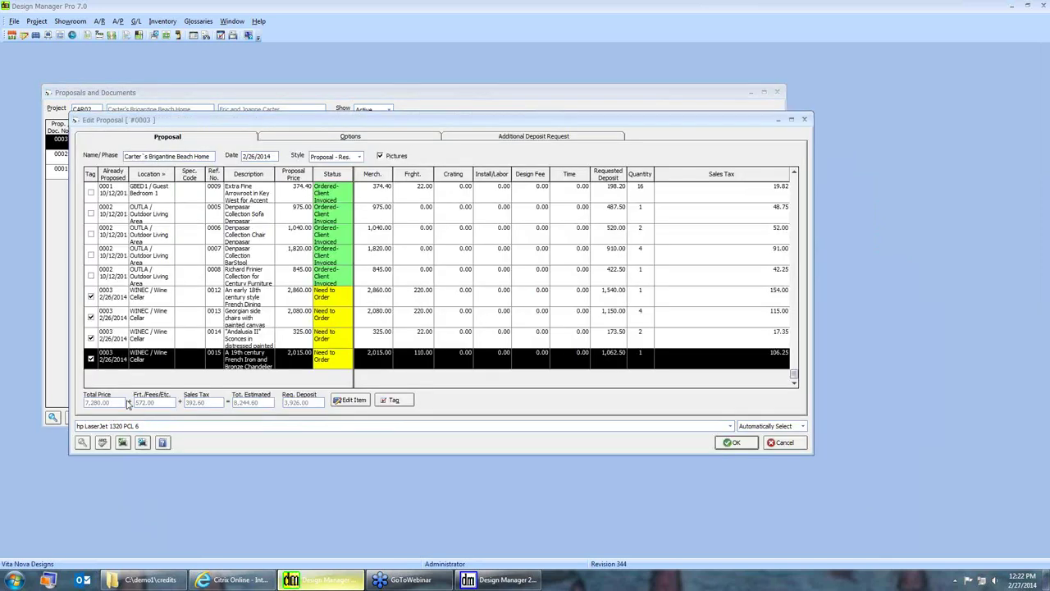
{"action": "left_click", "coordinate": [246, 302]}
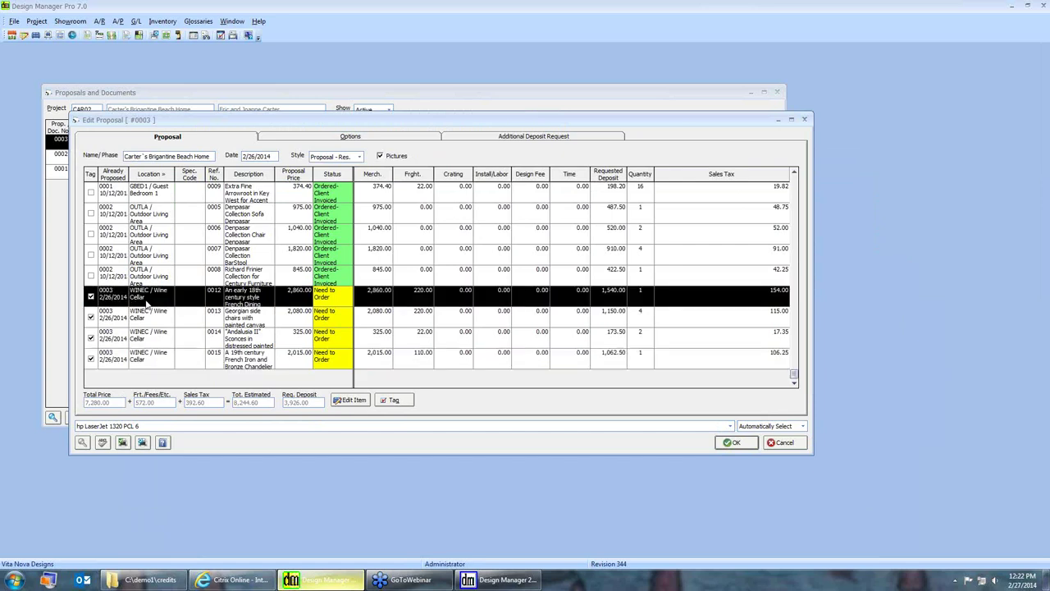
{"action": "left_click", "coordinate": [91, 297]}
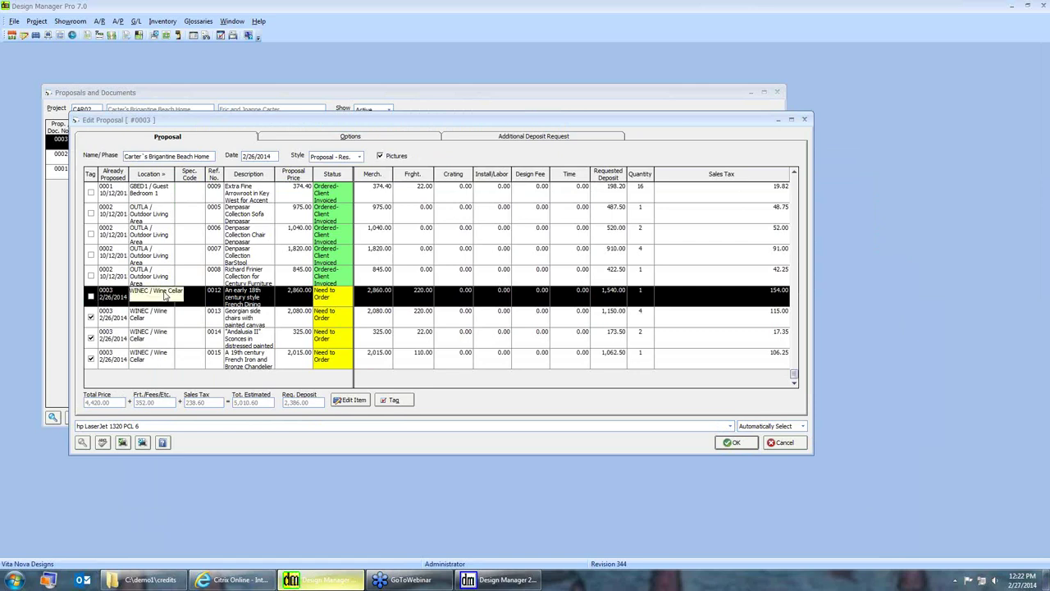
{"action": "left_click", "coordinate": [730, 443]}
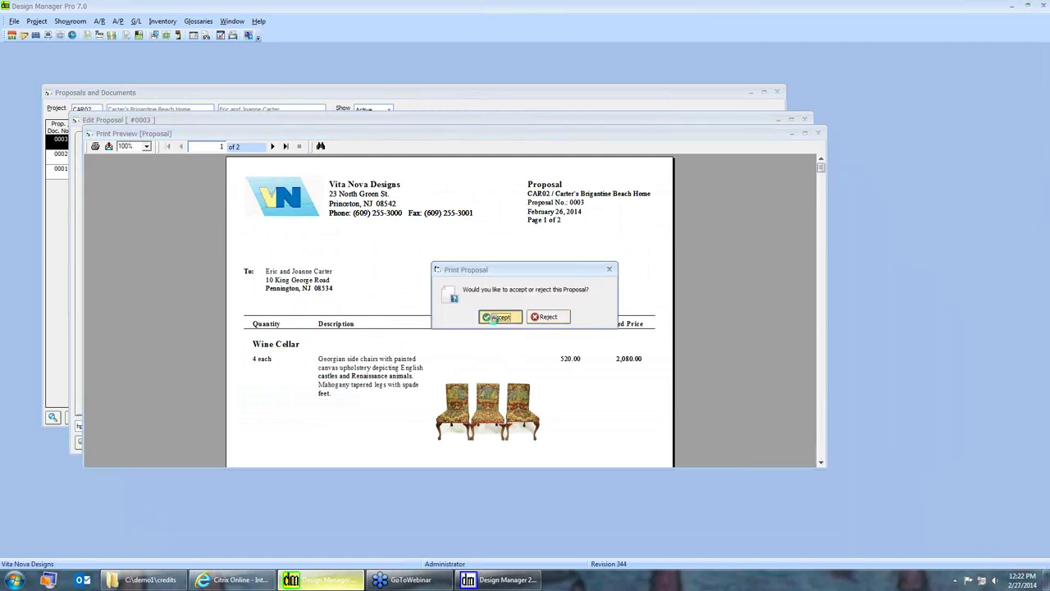
{"action": "left_click", "coordinate": [499, 317]}
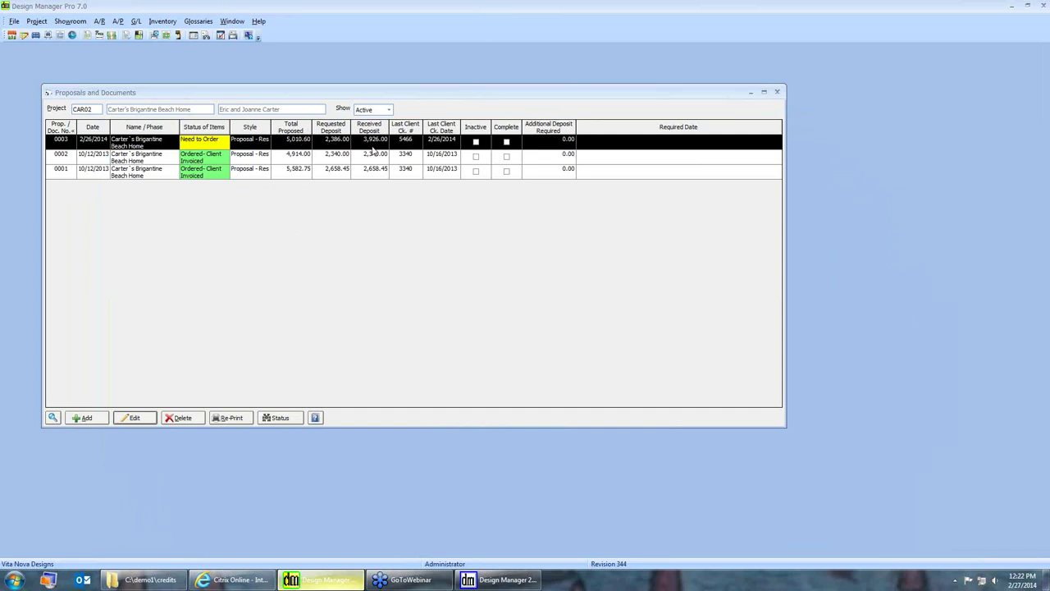
Compare proposal 0003's requested and received deposits, both in total and for each item in its status
{"action": "left_click", "coordinate": [332, 143]}
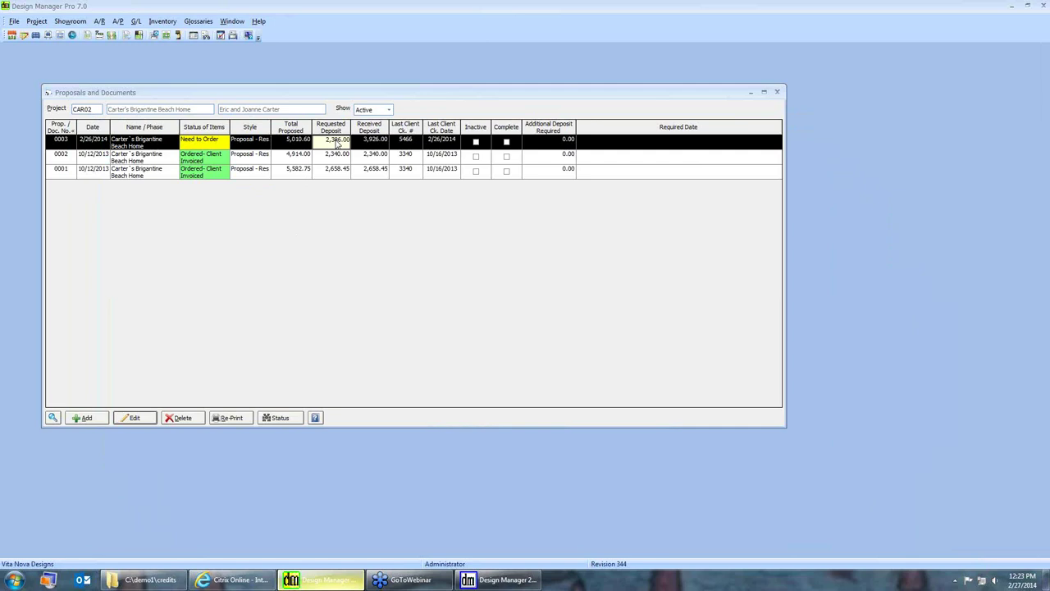
{"action": "left_click", "coordinate": [370, 146]}
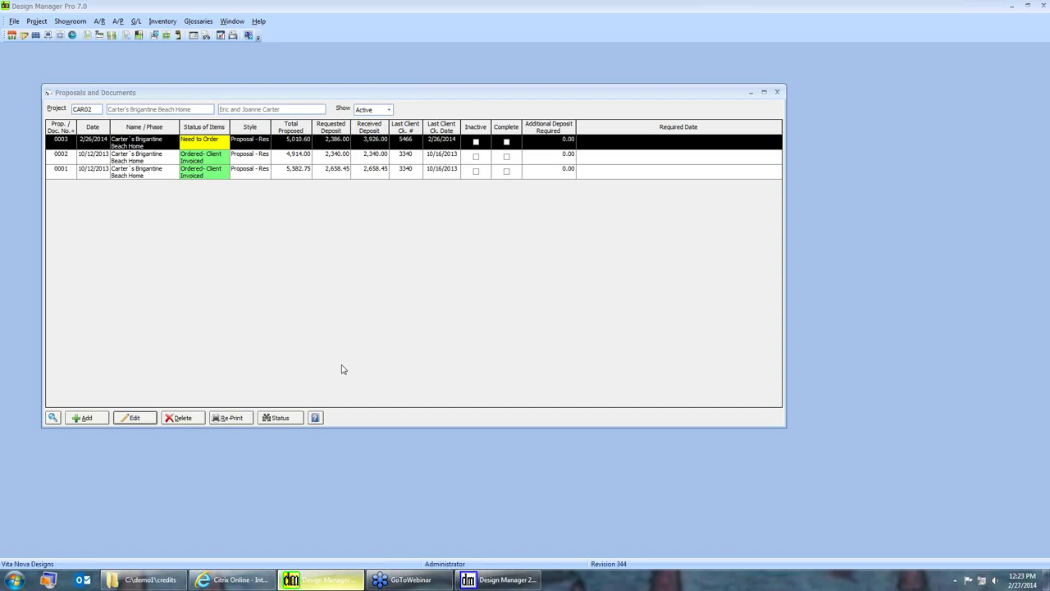
{"action": "left_click", "coordinate": [279, 419]}
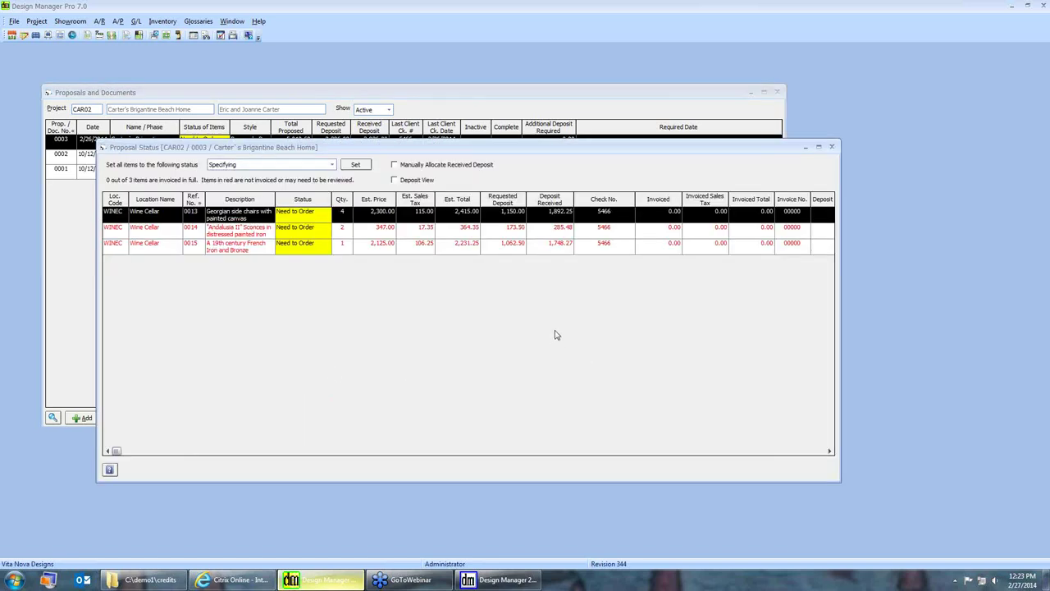
{"action": "left_click", "coordinate": [534, 232]}
{"action": "left_click", "coordinate": [532, 246]}
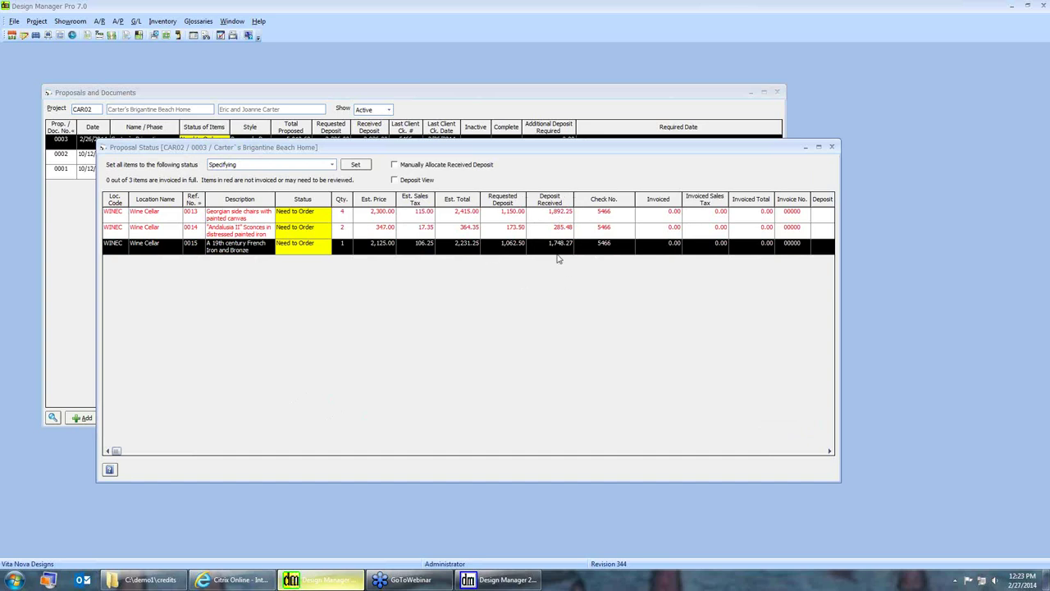
{"action": "left_click", "coordinate": [557, 258]}
{"action": "left_click", "coordinate": [831, 147]}
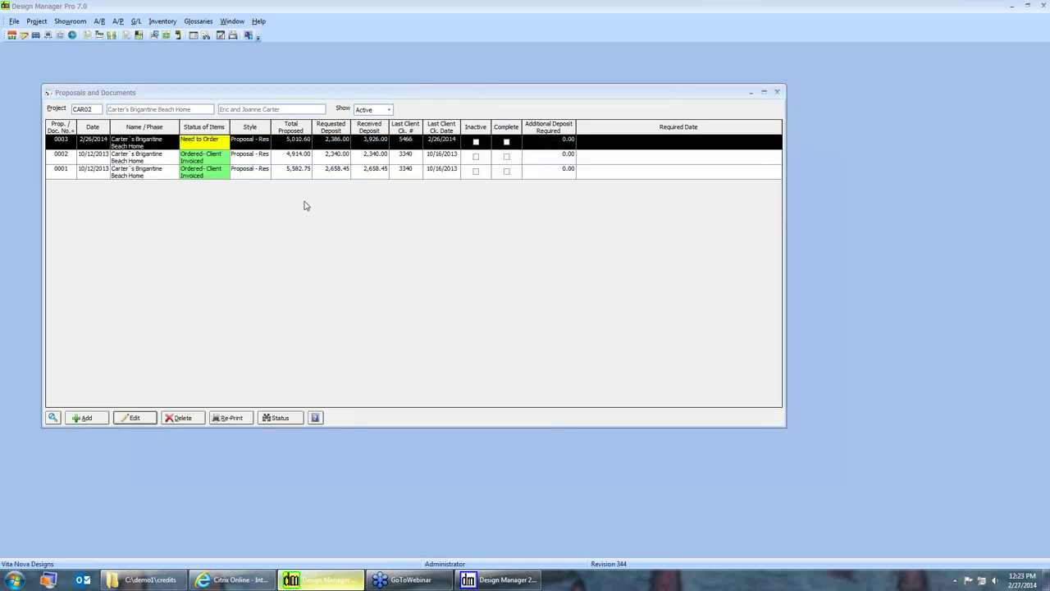
Try to untag the invoiced Denpasar Collection Sofa item 0005 from proposal 0002, and cancel the proposal edit
{"action": "left_click", "coordinate": [141, 156]}
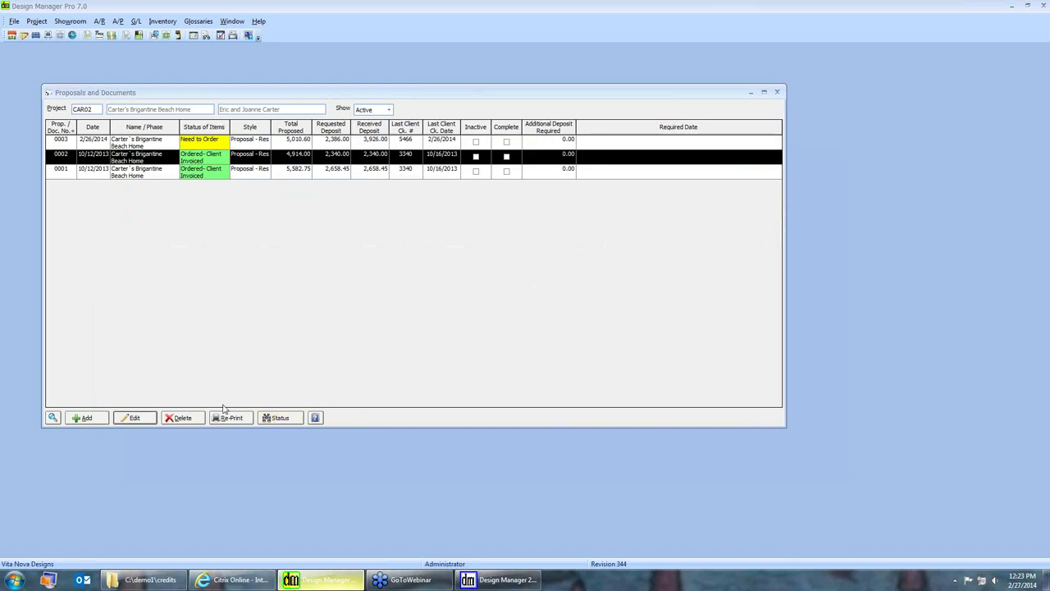
{"action": "left_click", "coordinate": [134, 418]}
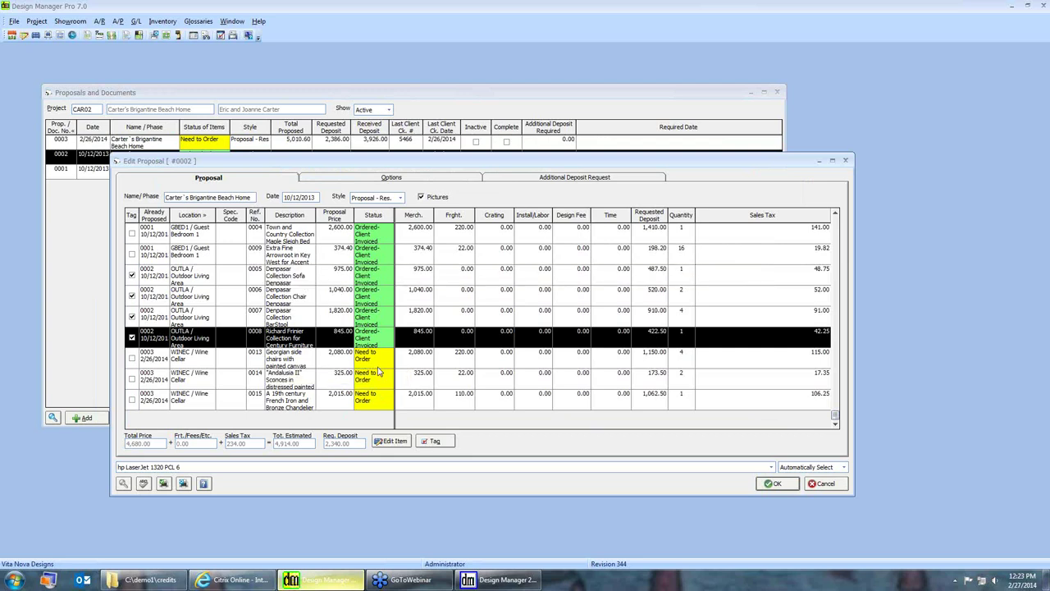
{"action": "left_click", "coordinate": [132, 275]}
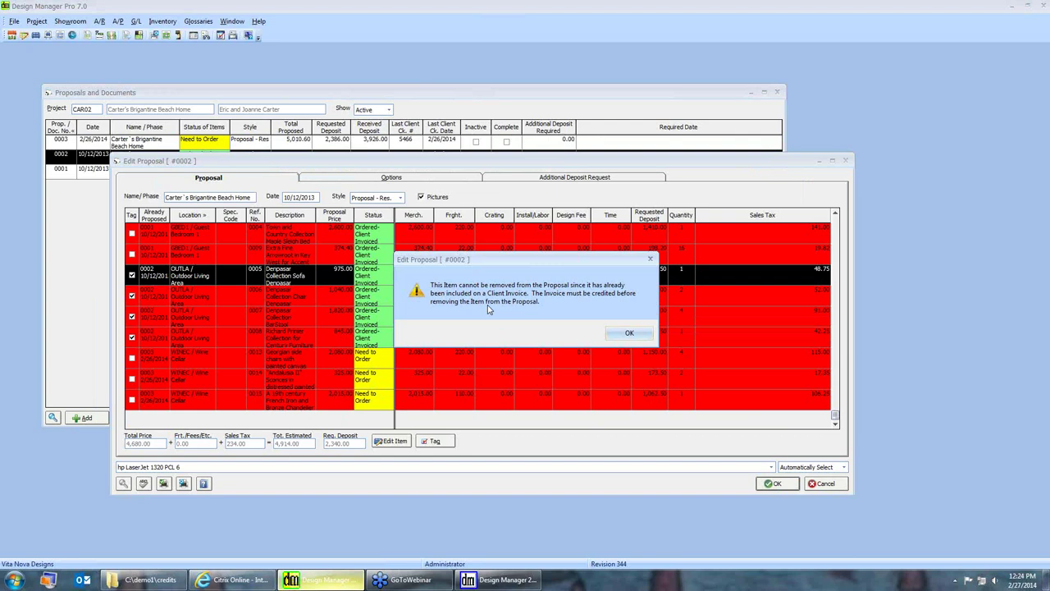
{"action": "left_click", "coordinate": [630, 333]}
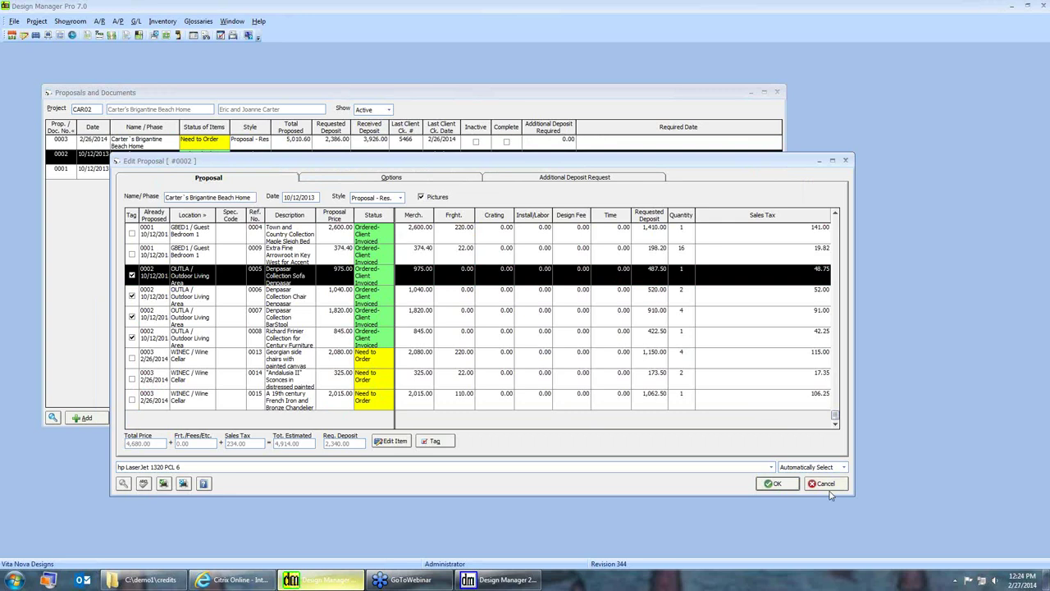
{"action": "left_click", "coordinate": [835, 485]}
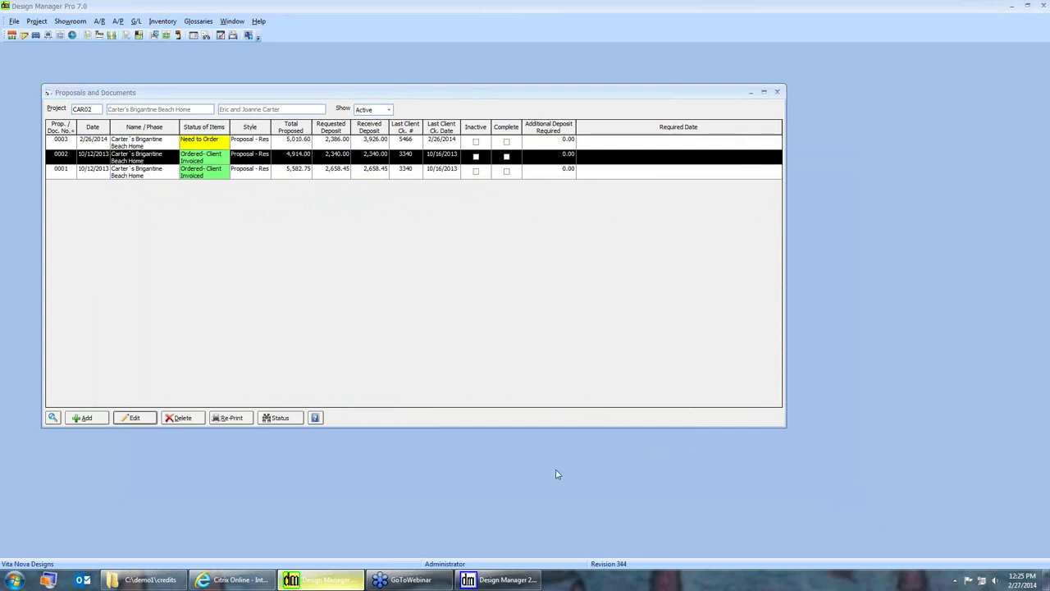
Switch to Design Manager 2013 and start a new cash receipt for CAR02 with all its proposals shown
{"action": "left_click", "coordinate": [507, 579]}
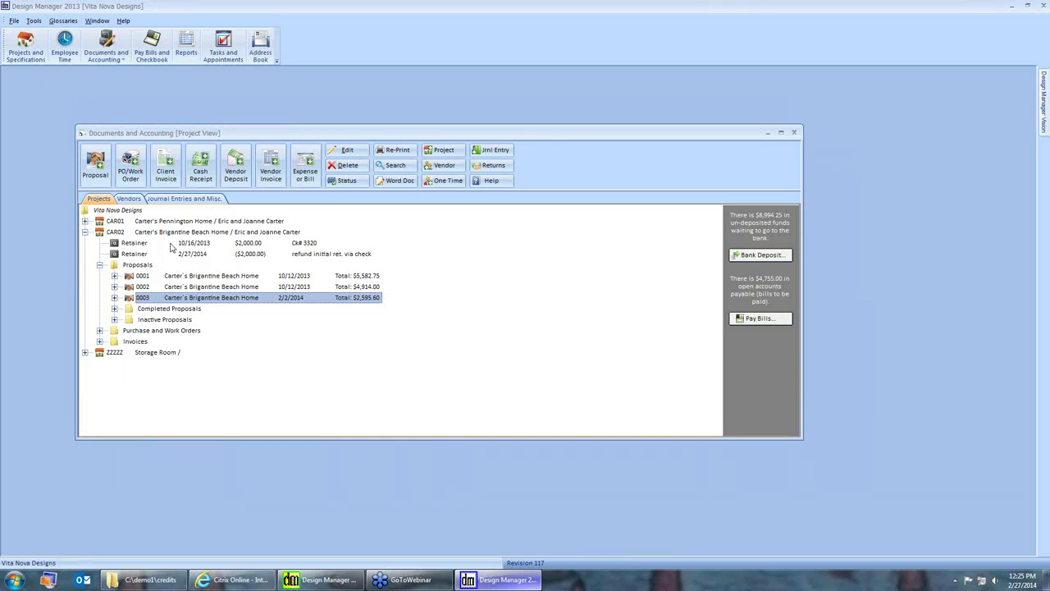
{"action": "left_click", "coordinate": [197, 175]}
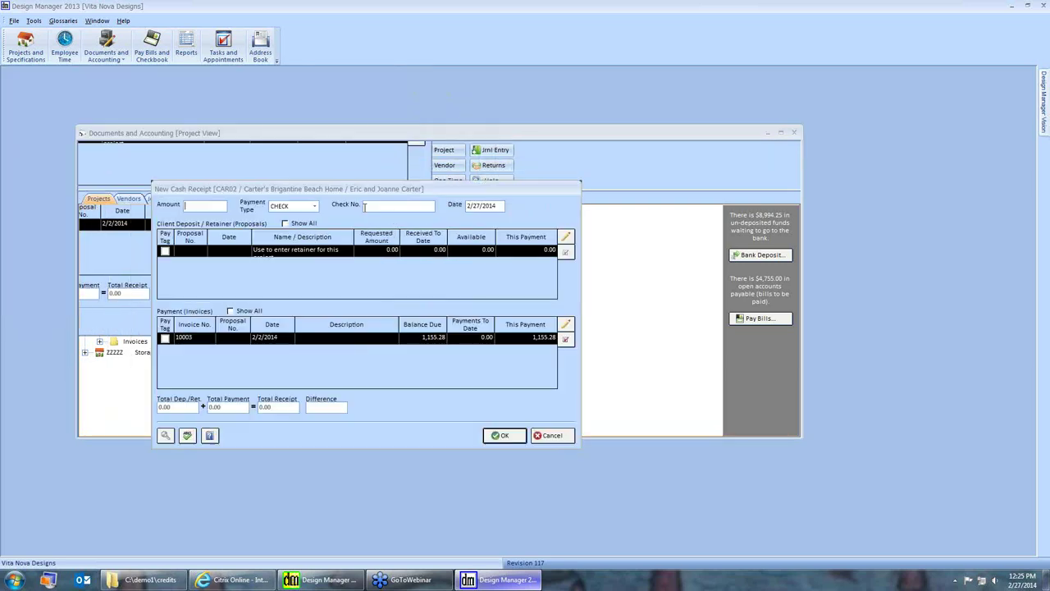
{"action": "left_click", "coordinate": [304, 224]}
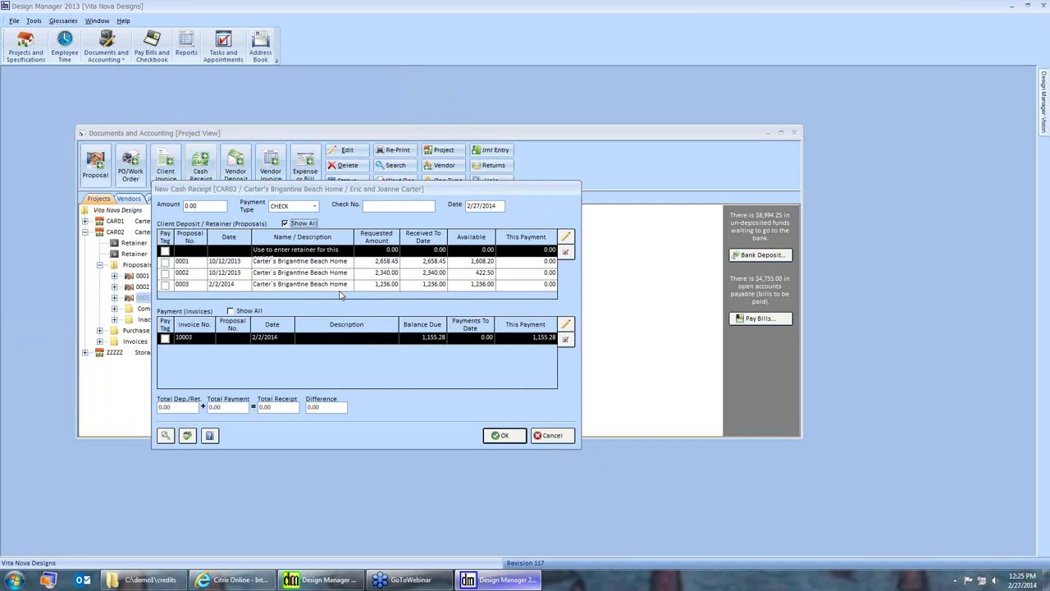
Enter a payment of -1236 against proposal 0003's deposit, described as "move to payment on 10003 & ret"
{"action": "left_click", "coordinate": [339, 285]}
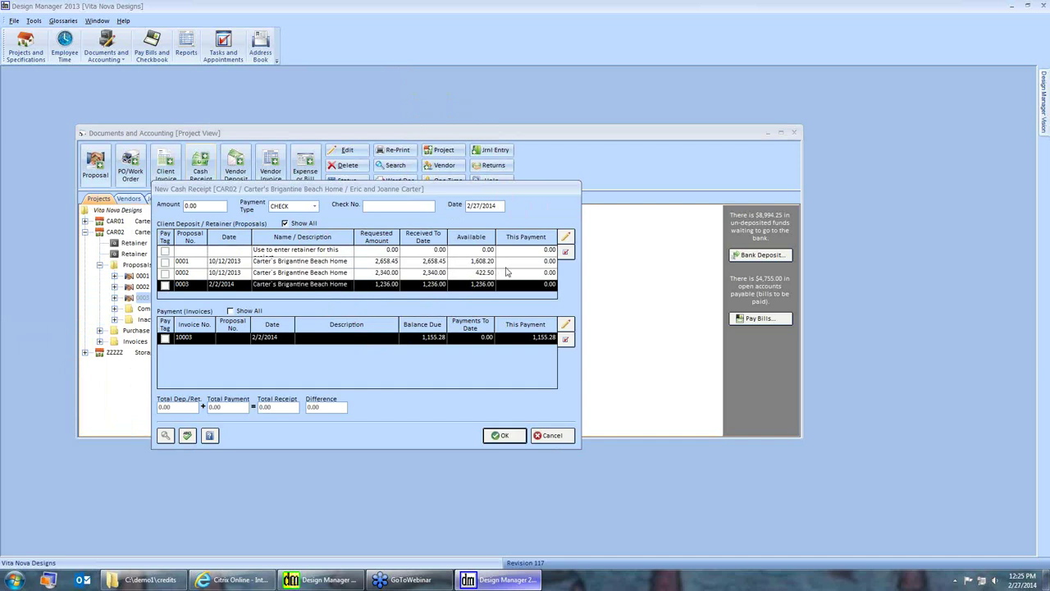
{"action": "left_click", "coordinate": [567, 237]}
{"action": "left_click_drag", "start_coordinate": [89, 94], "coordinate": [114, 108]}
{"action": "type", "text": "-1236"}
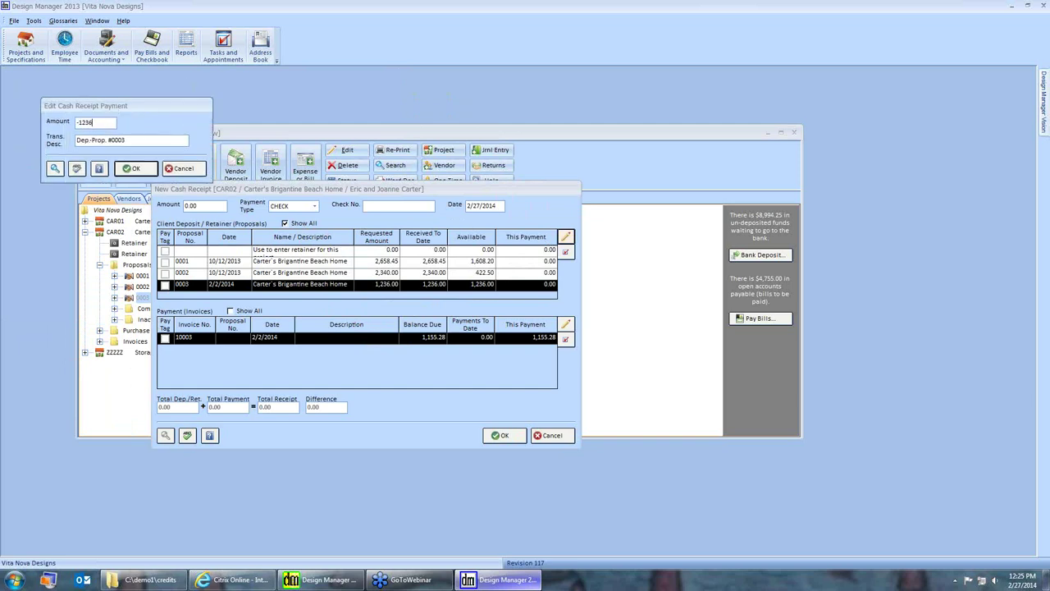
{"action": "key", "text": "Tab"}
{"action": "key", "text": "shift+End"}
{"action": "type", "text": "move to payment on 10003 & ret"}
{"action": "left_click", "coordinate": [131, 169]}
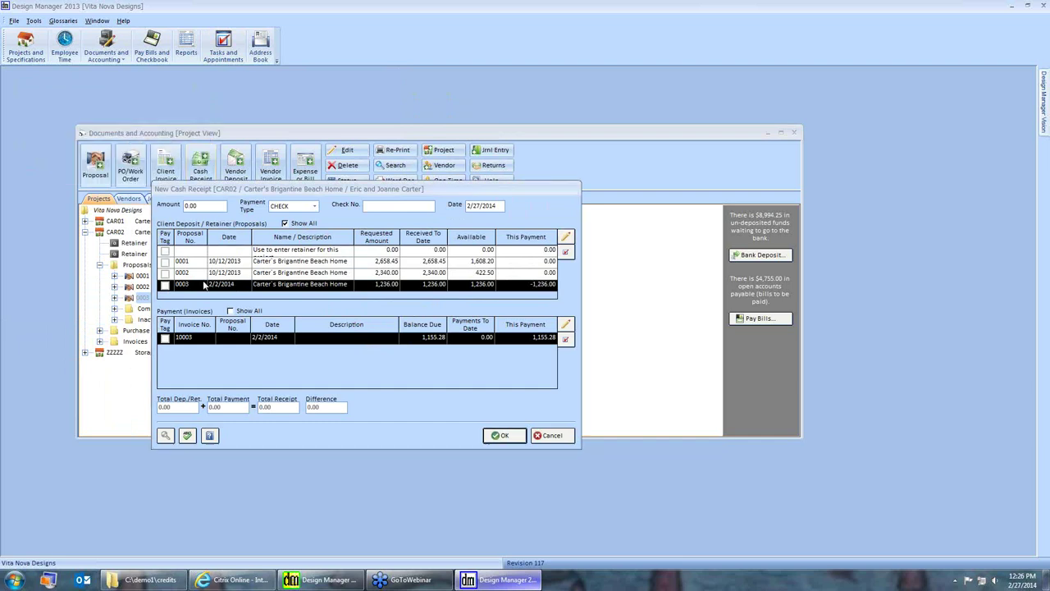
Tag proposal 0003's negative deposit and the payment on invoice 10003 for inclusion in the receipt
{"action": "left_click", "coordinate": [165, 285]}
{"action": "left_click", "coordinate": [539, 285]}
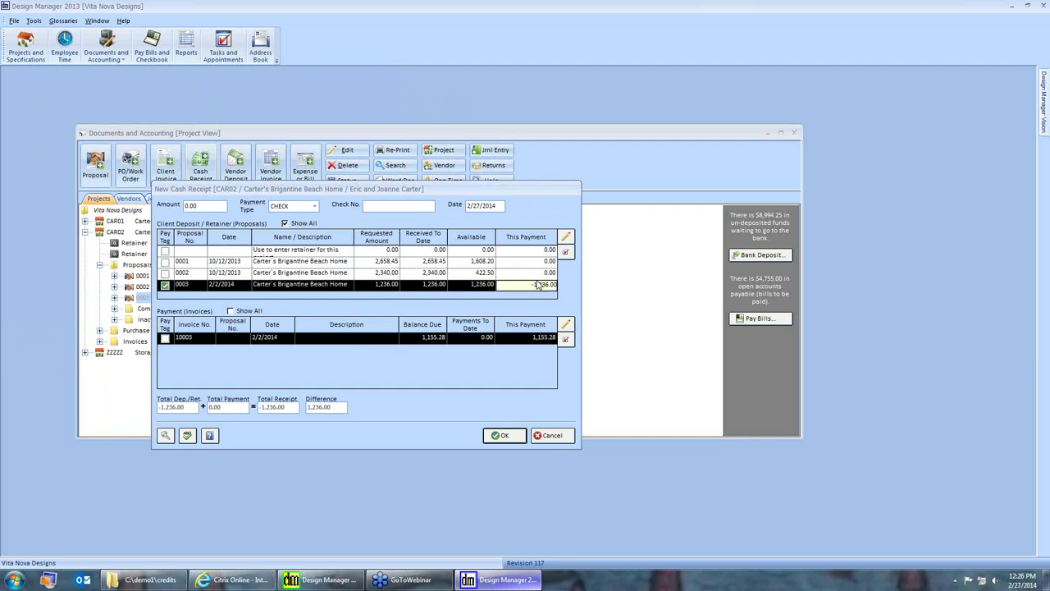
{"action": "key", "text": "Return"}
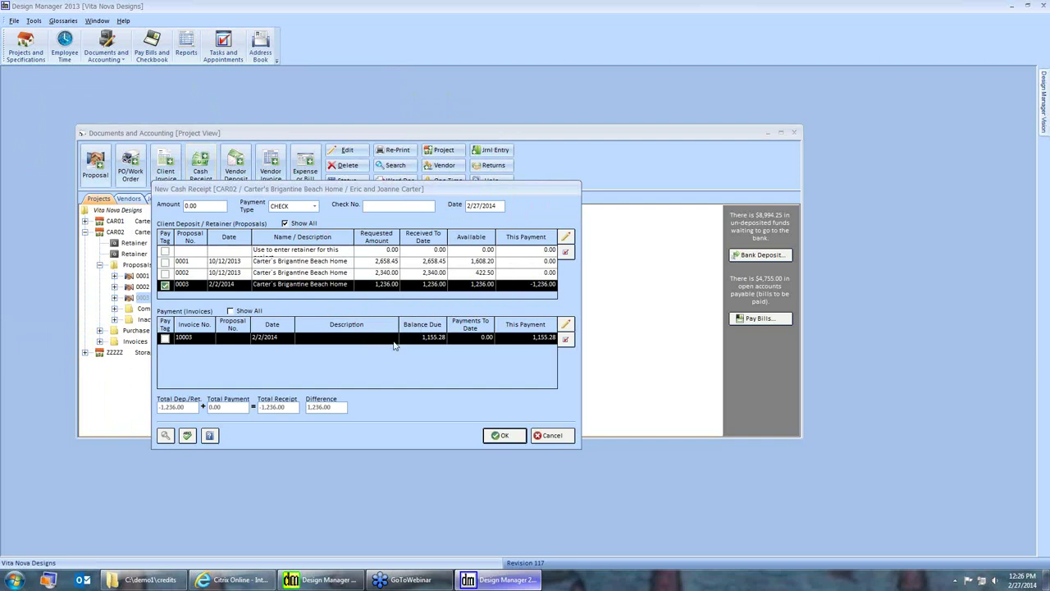
{"action": "left_click", "coordinate": [183, 340]}
{"action": "left_click", "coordinate": [165, 338]}
Enter a project retainer of 80.72 described as "moved from prop. 0003" and tag it for the receipt
{"action": "left_click", "coordinate": [336, 251]}
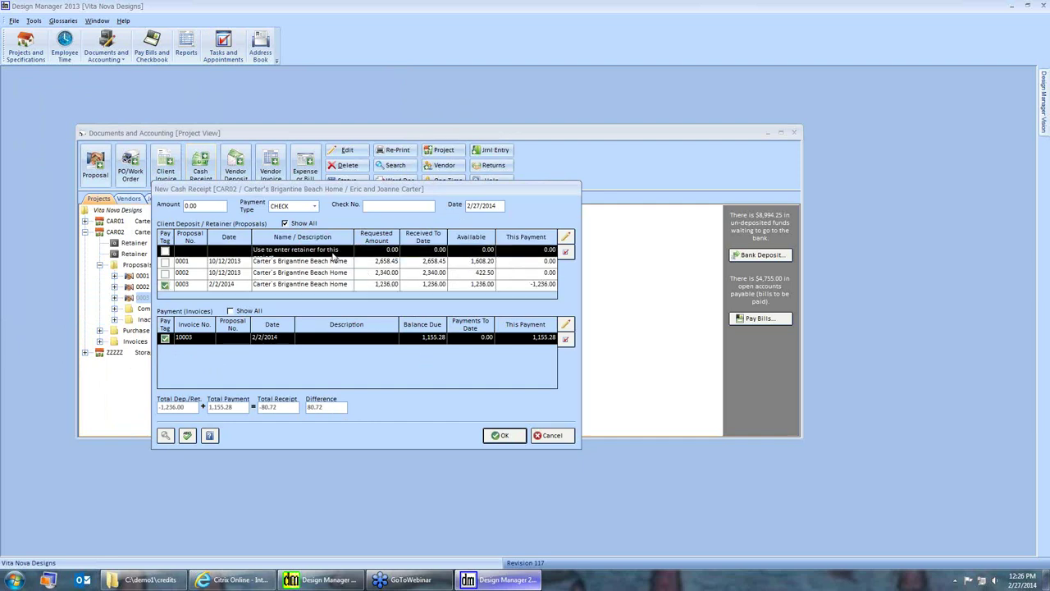
{"action": "left_click", "coordinate": [565, 236]}
{"action": "type", "text": "80.72"}
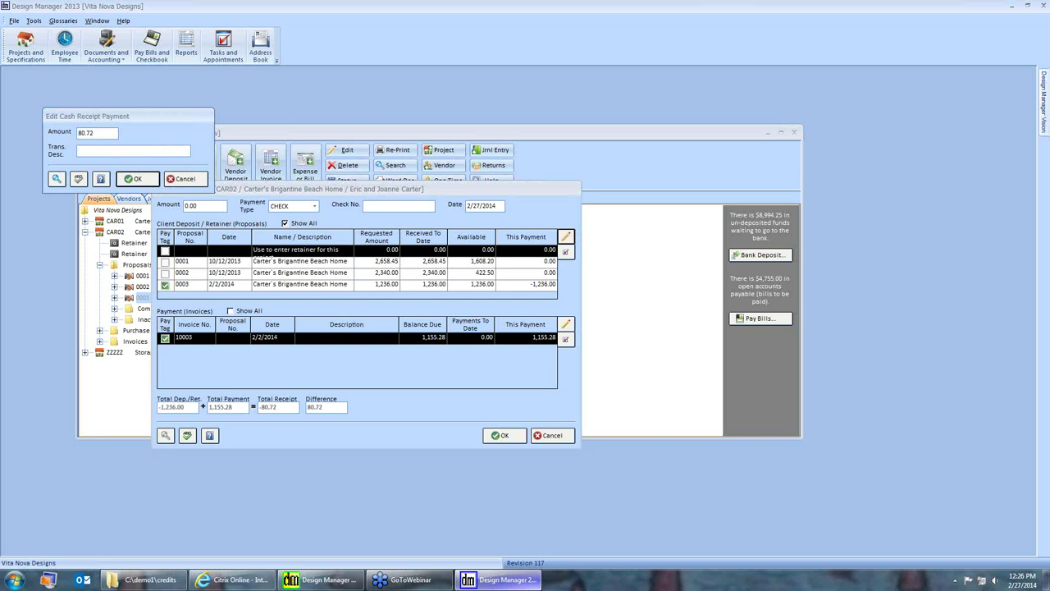
{"action": "type", "text": "moved from prop. 0003"}
{"action": "key", "text": "Return"}
{"action": "left_click", "coordinate": [165, 249]}
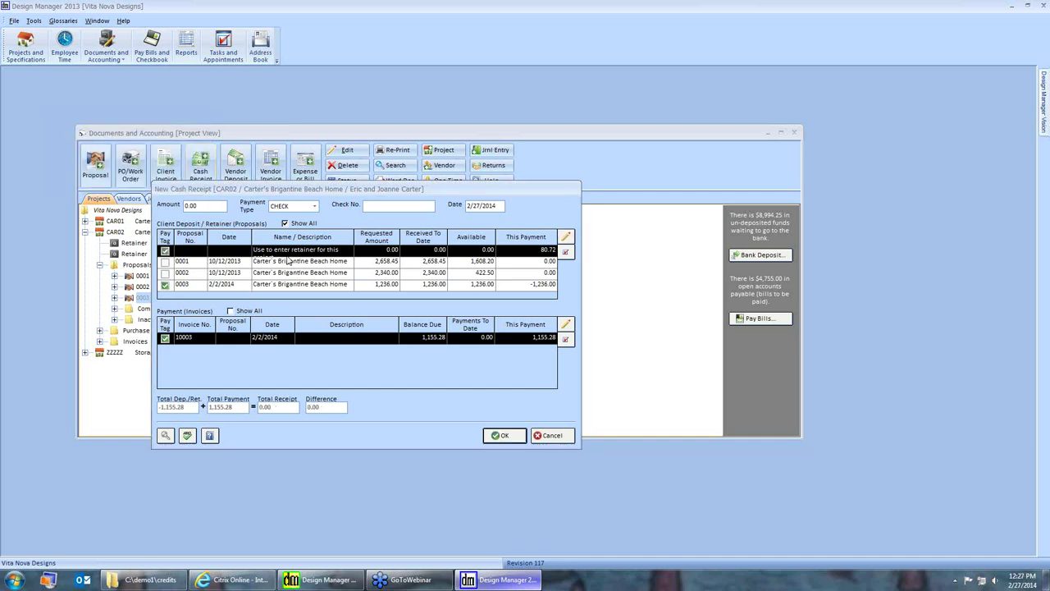
Review the tagged allocations, enter PROP-0003 as the check number, and save the zero-amount cash receipt
{"action": "left_click", "coordinate": [272, 285]}
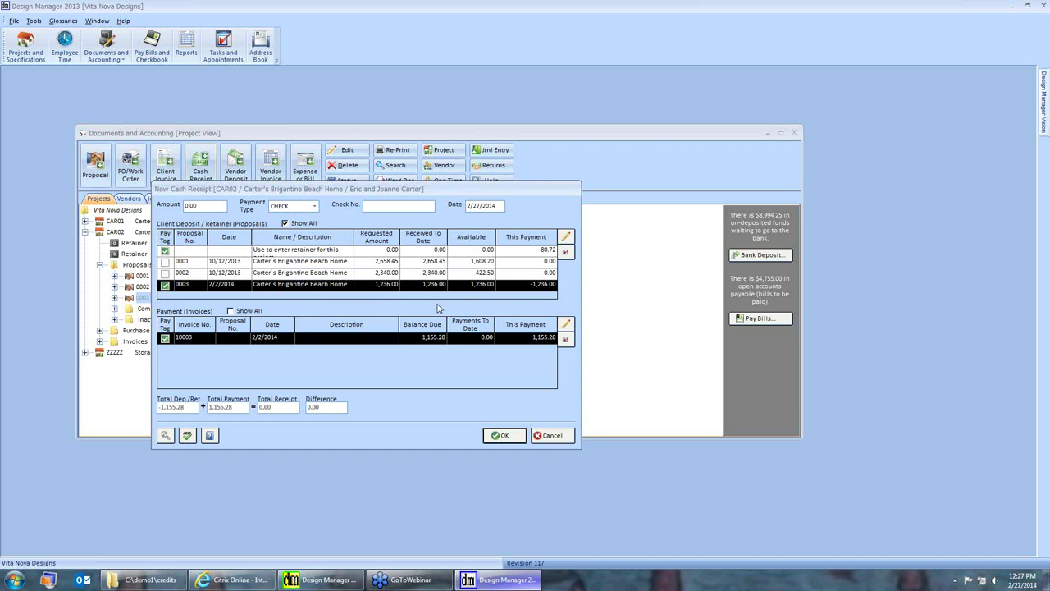
{"action": "left_click", "coordinate": [226, 251]}
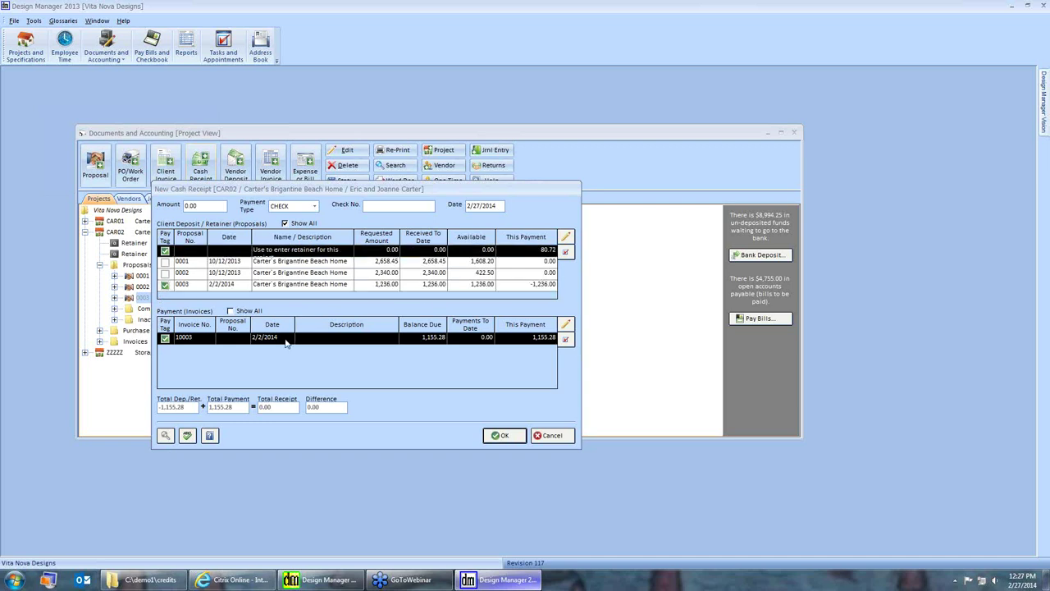
{"action": "left_click", "coordinate": [522, 346]}
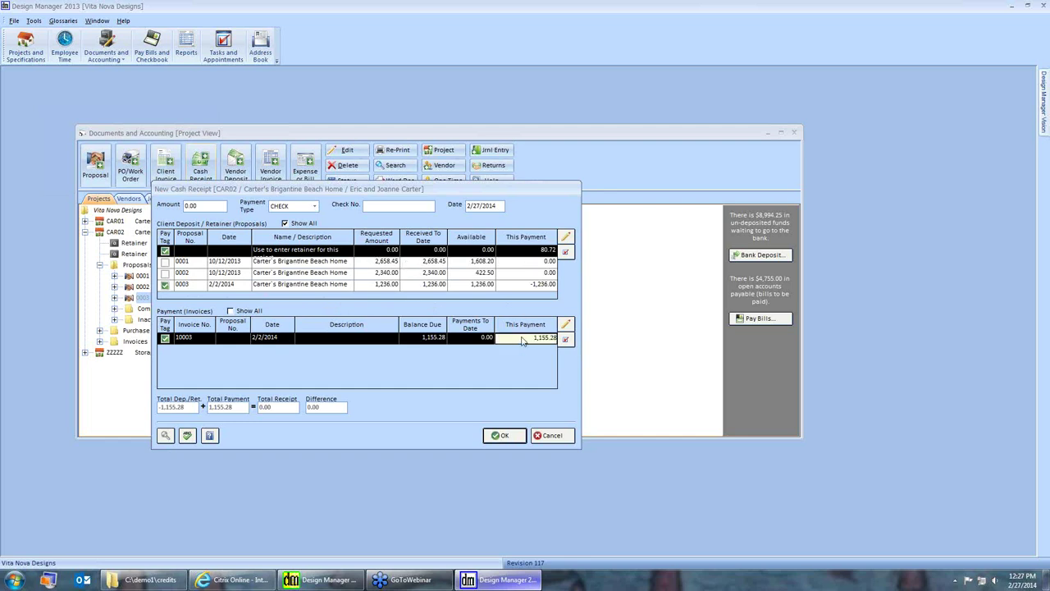
{"action": "left_click", "coordinate": [484, 339]}
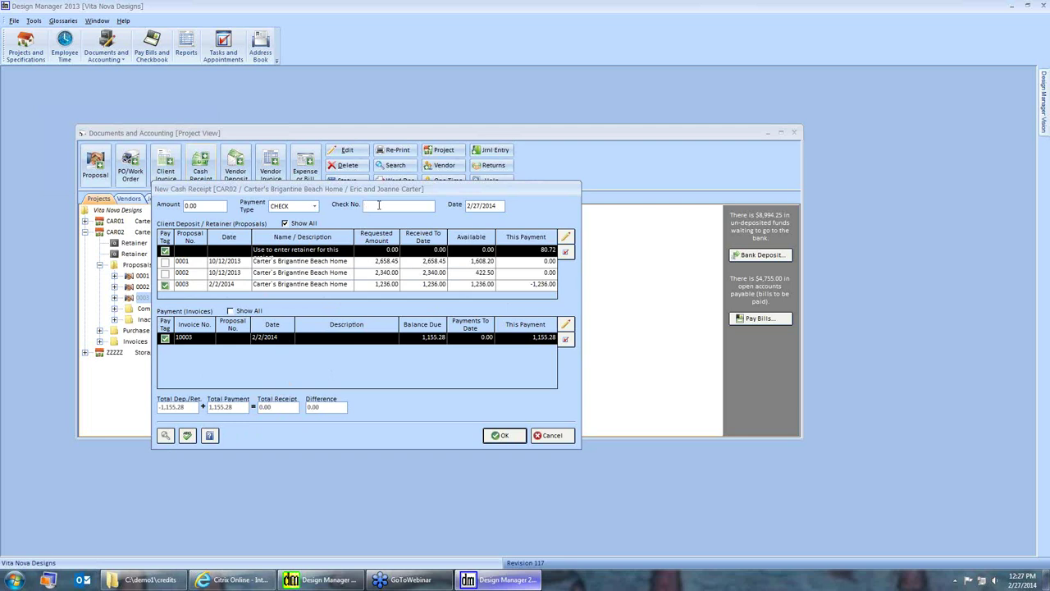
{"action": "left_click", "coordinate": [379, 205]}
{"action": "type", "text": "pROP0003"}
{"action": "left_click", "coordinate": [379, 206]}
{"action": "type", "text": "-"}
{"action": "left_click", "coordinate": [504, 435]}
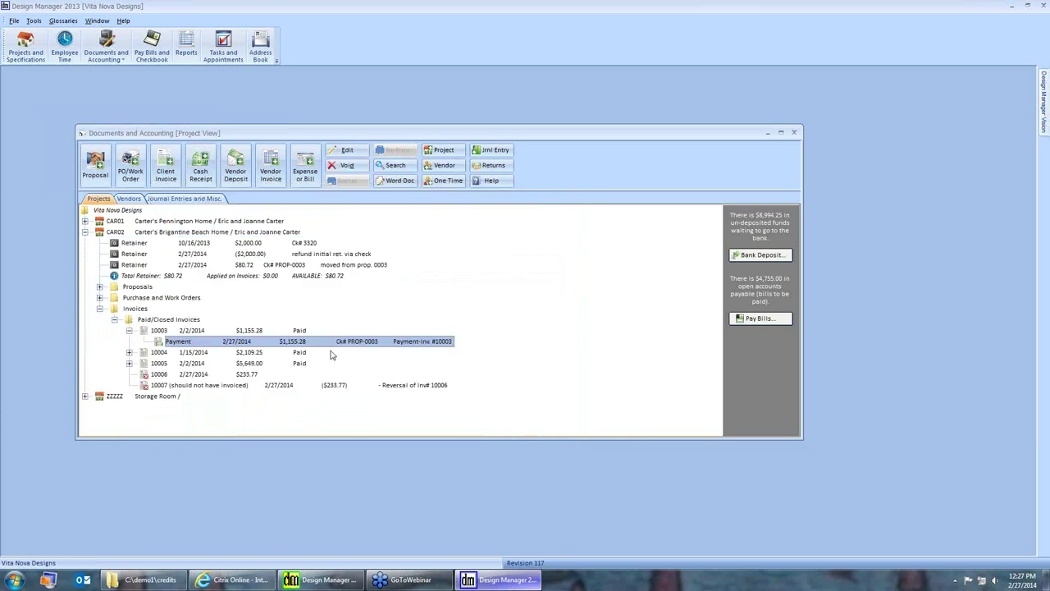
Examine how the reallocation was recorded under proposal 0003's deposits, invoice 10003's payment and CAR02's retainers
{"action": "left_click", "coordinate": [100, 288]}
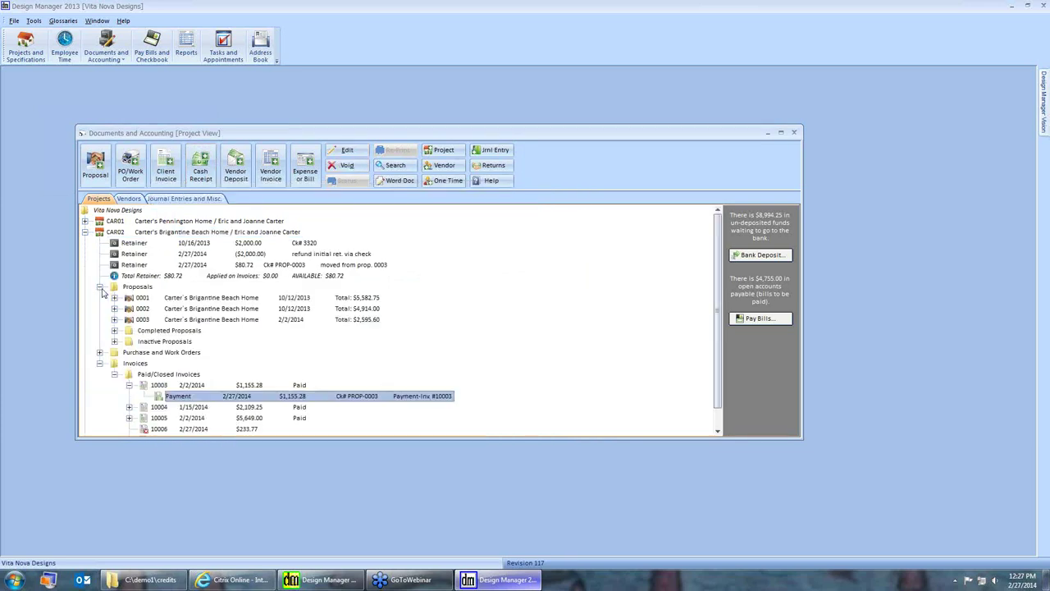
{"action": "left_click", "coordinate": [114, 319]}
{"action": "left_click", "coordinate": [243, 343]}
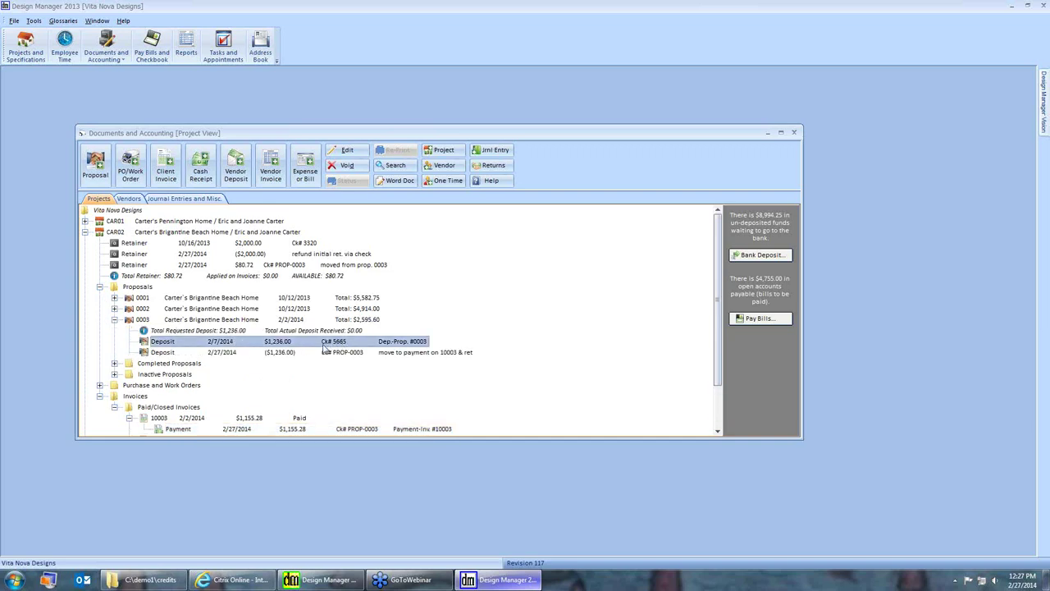
{"action": "left_click", "coordinate": [303, 351]}
{"action": "left_click", "coordinate": [303, 343]}
{"action": "left_click", "coordinate": [241, 333]}
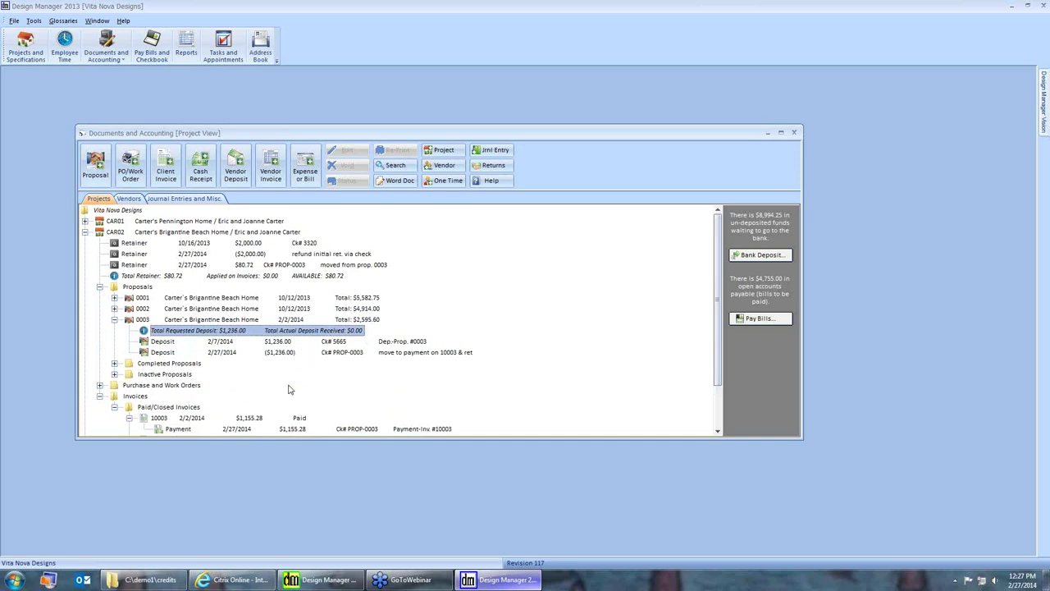
{"action": "scroll", "coordinate": [287, 405], "scroll_direction": "down", "scroll_amount": 2}
{"action": "left_click", "coordinate": [223, 374]}
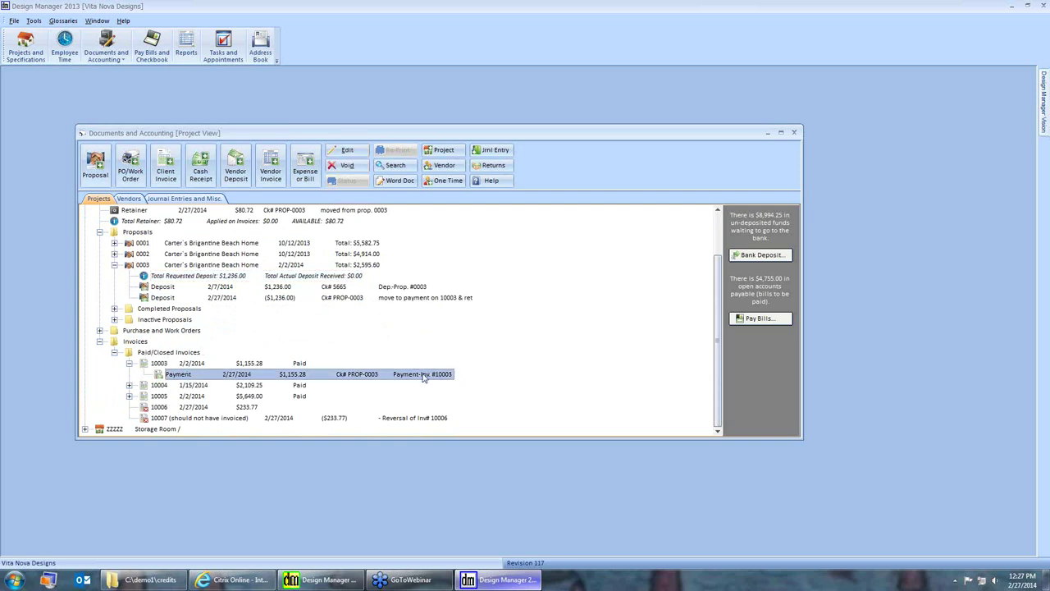
{"action": "scroll", "coordinate": [275, 336], "scroll_direction": "up", "scroll_amount": 2}
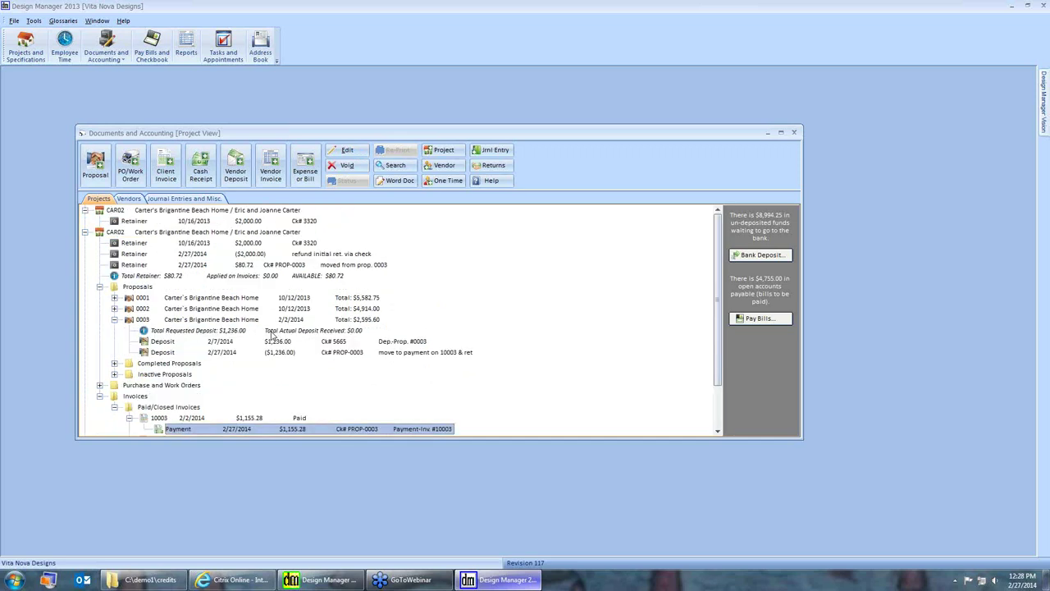
{"action": "left_click", "coordinate": [173, 267]}
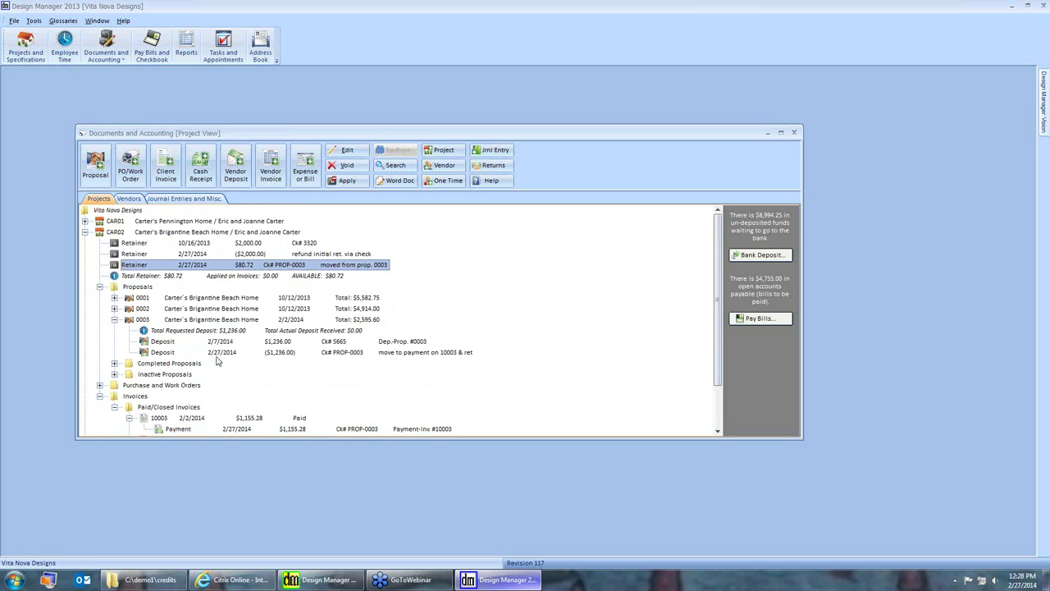
Switch to Design Manager Pro 7.0, close the proposals list, and open Returns and Credits for clients
{"action": "left_click", "coordinate": [324, 582]}
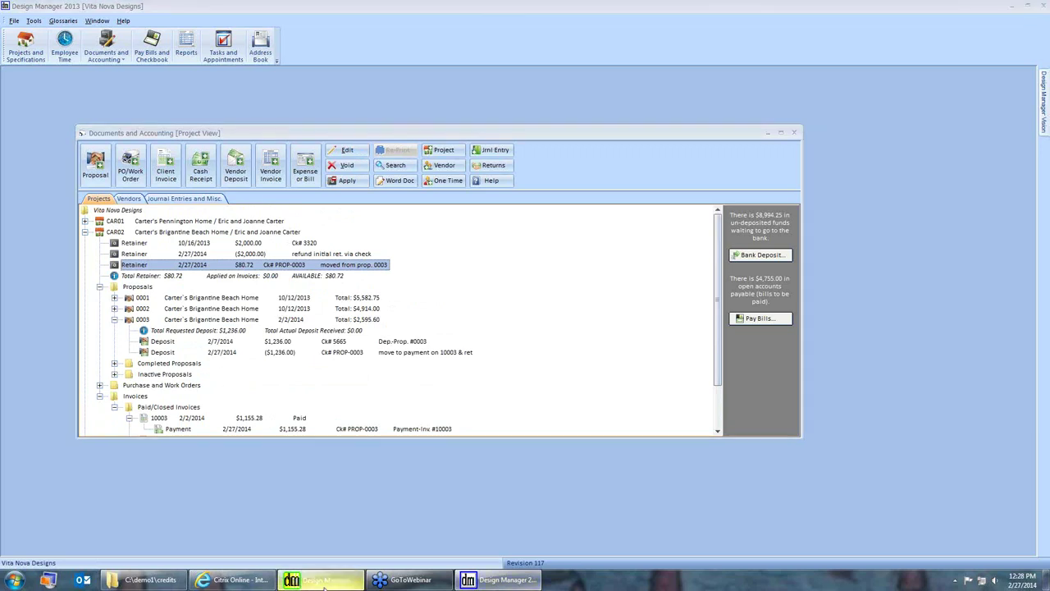
{"action": "left_click", "coordinate": [778, 89]}
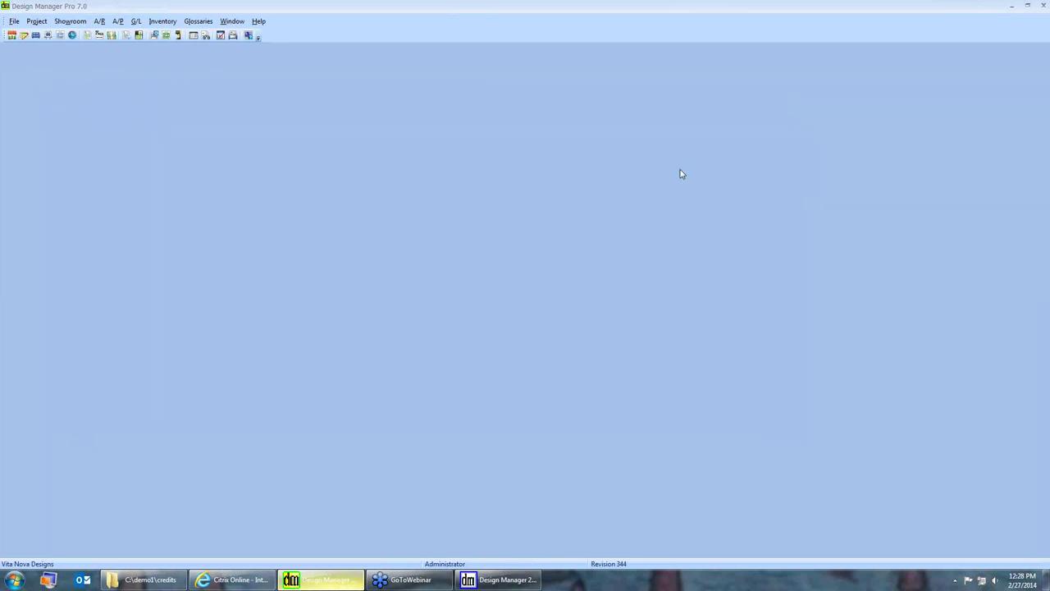
{"action": "left_click", "coordinate": [136, 21]}
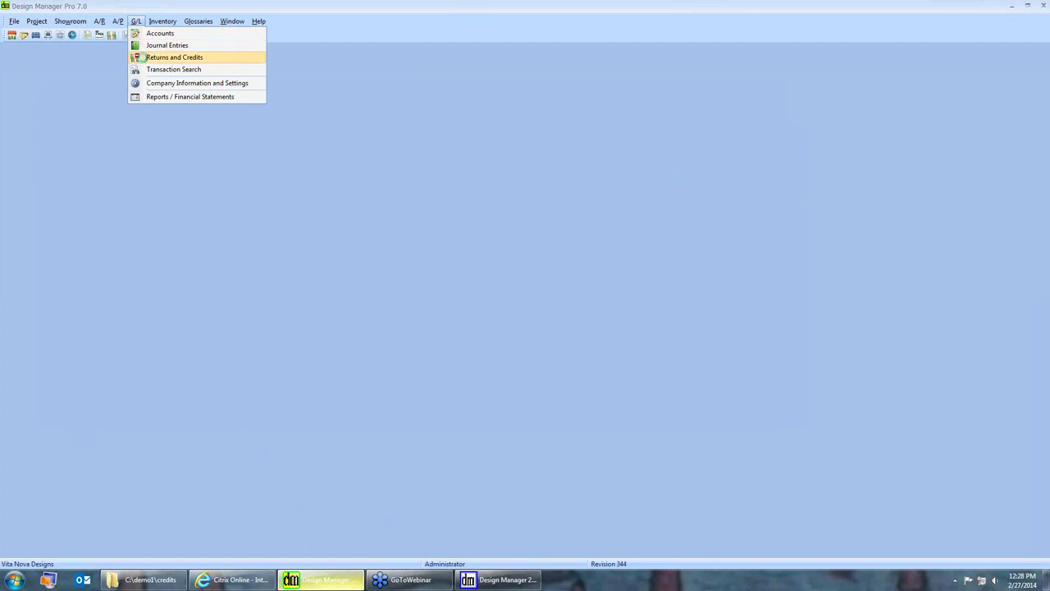
{"action": "left_click", "coordinate": [139, 57]}
{"action": "left_click_drag", "start_coordinate": [279, 191], "coordinate": [304, 168]}
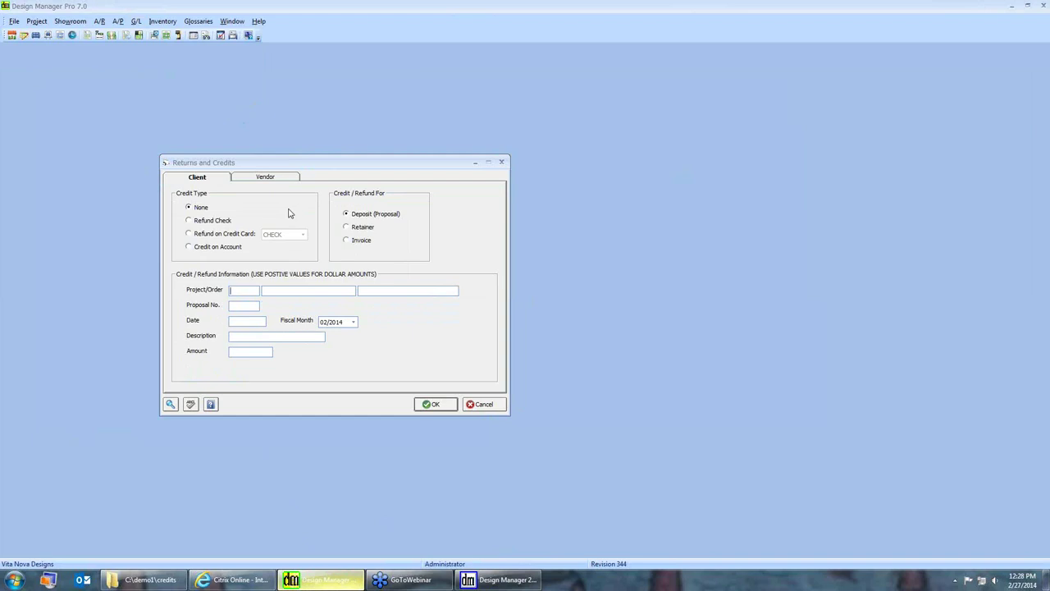
List project CAR01's proposals and compare the requested and received deposits of proposals 0001 and 0002
{"action": "left_click", "coordinate": [47, 35]}
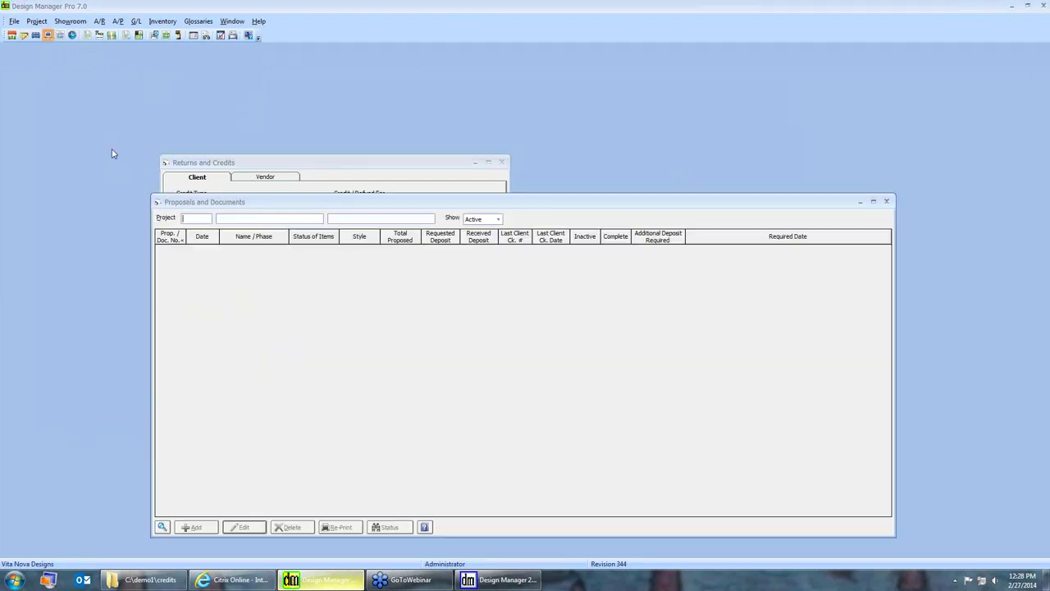
{"action": "type", "text": "CAR01"}
{"action": "key", "text": "Tab"}
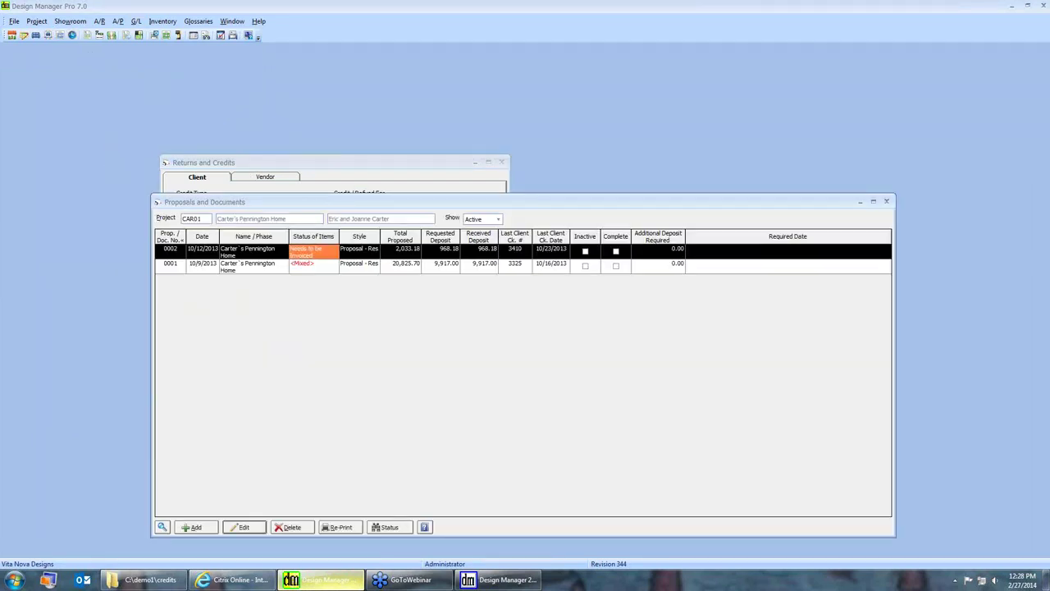
{"action": "left_click", "coordinate": [356, 269]}
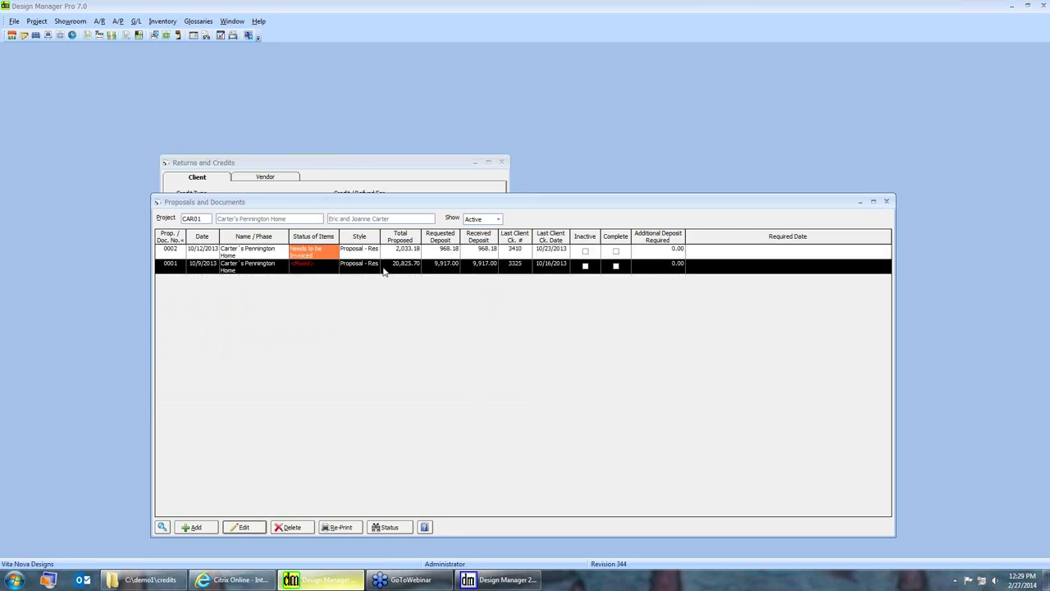
{"action": "left_click", "coordinate": [447, 256]}
{"action": "left_click", "coordinate": [490, 259]}
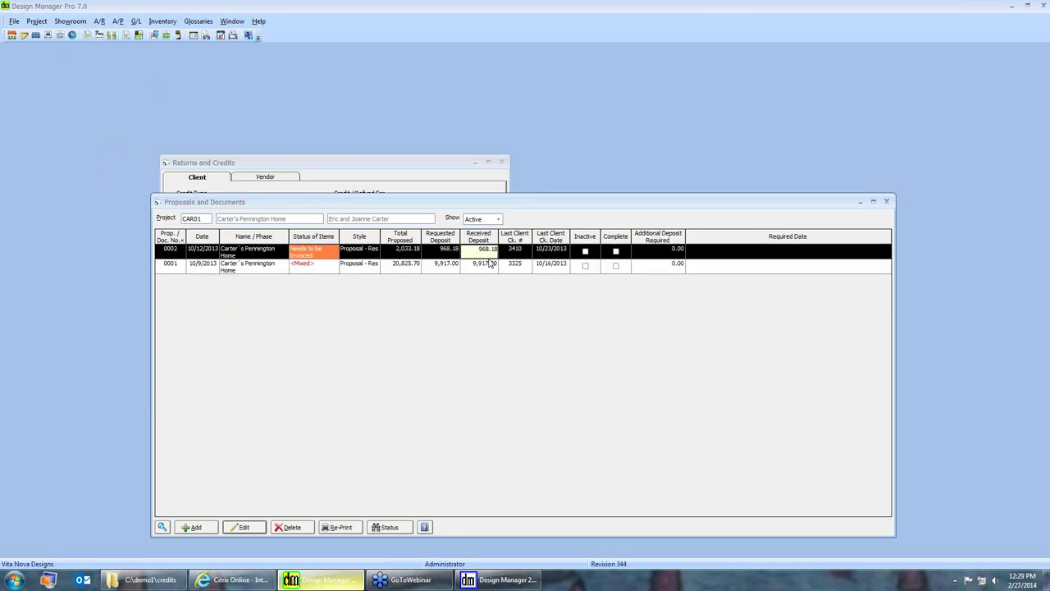
In Returns and Credits, set the client credit type to Refund on Credit Card with VISA as the payment type
{"action": "left_click", "coordinate": [416, 162]}
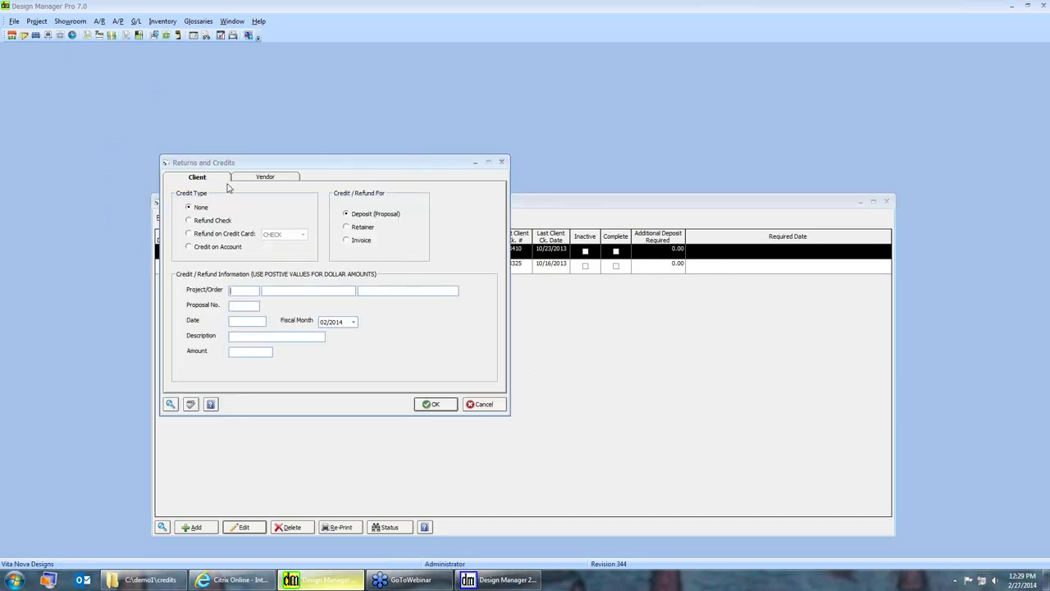
{"action": "left_click", "coordinate": [196, 234]}
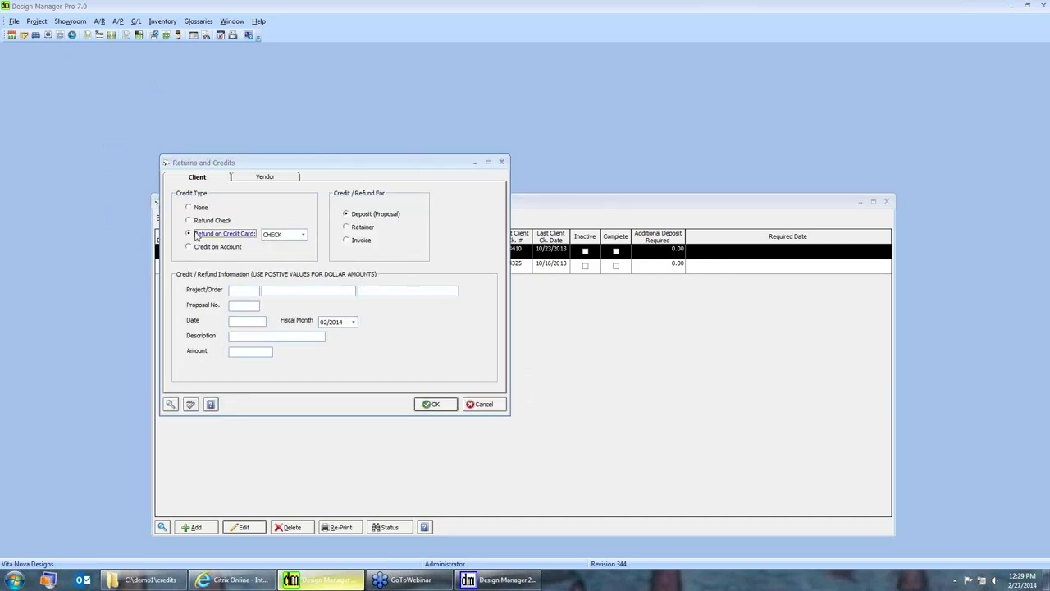
{"action": "left_click", "coordinate": [301, 235]}
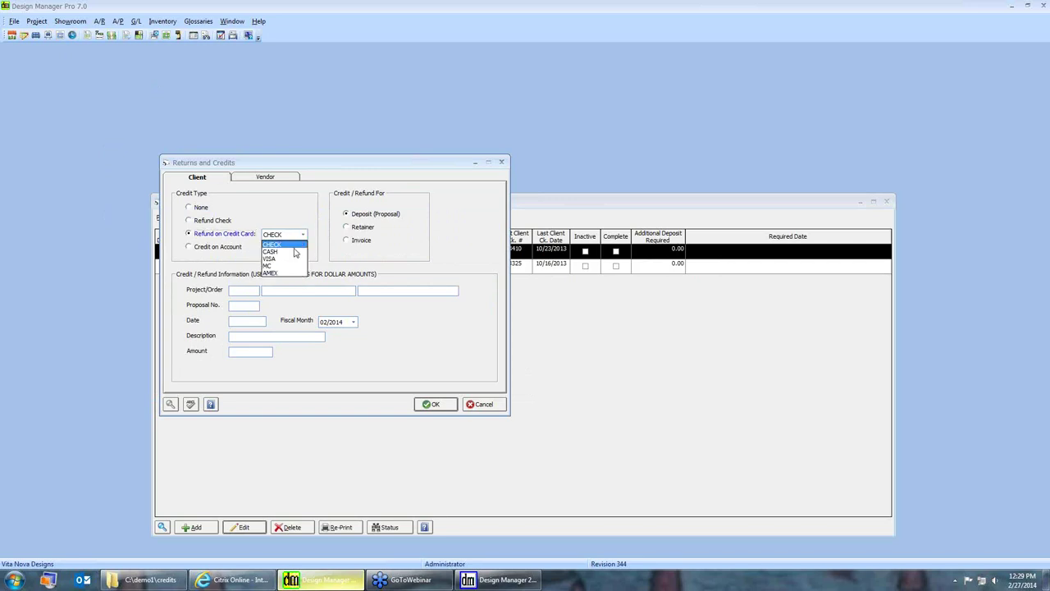
{"action": "left_click", "coordinate": [289, 260]}
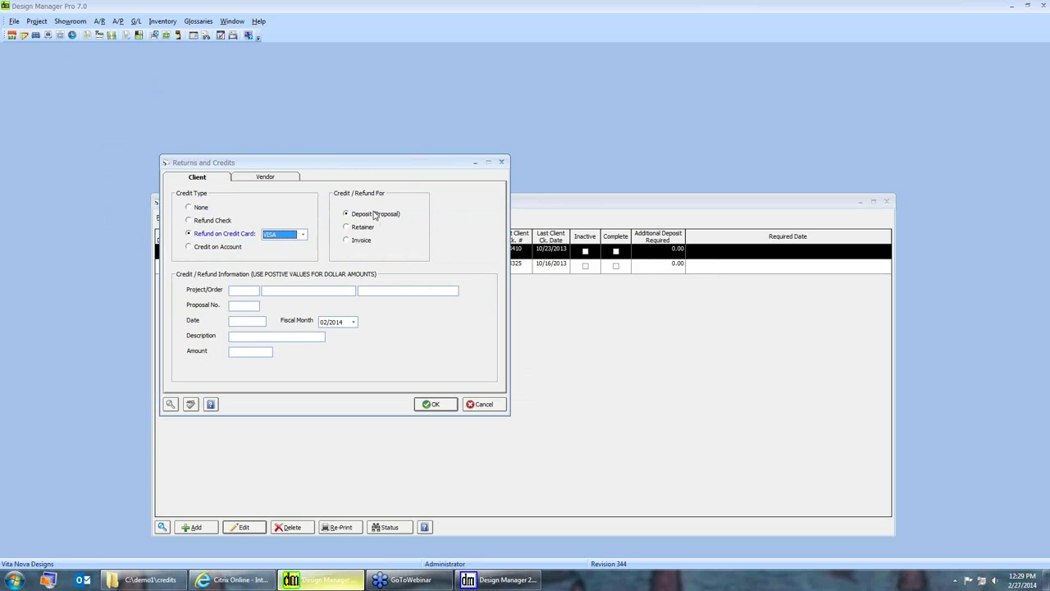
Fill in the refund for project CAR01, proposal 0002, dated 2/27/2014
{"action": "left_click", "coordinate": [251, 289]}
{"action": "type", "text": "CAR01"}
{"action": "left_click", "coordinate": [243, 306]}
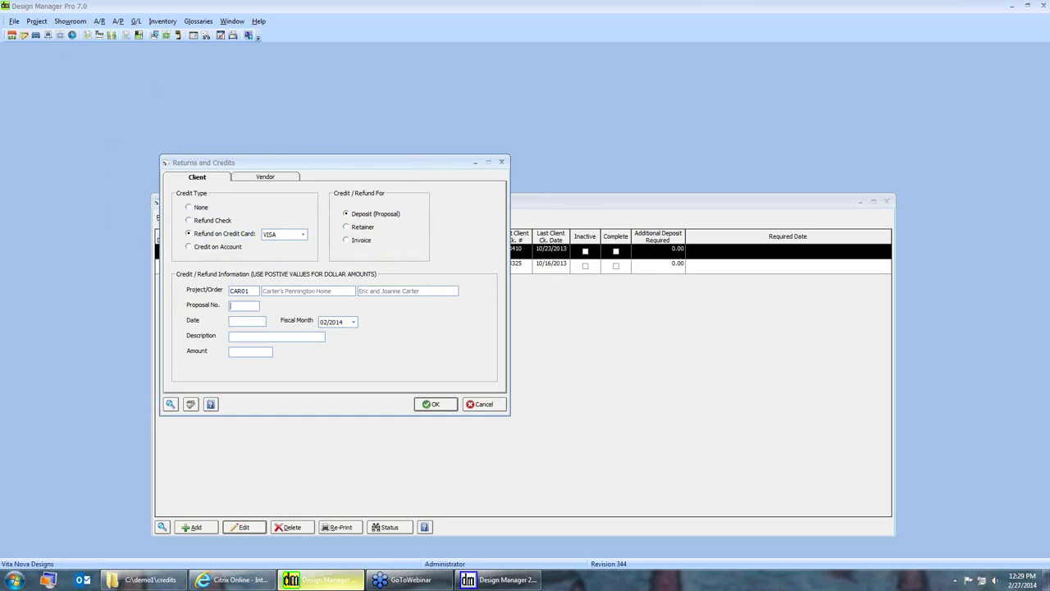
{"action": "type", "text": "00"}
{"action": "type", "text": "02"}
{"action": "type", "text": "2/27"}
{"action": "key", "text": "Tab"}
{"action": "key", "text": "Tab"}
Describe the credit as REFUND OF DEPOSIT and set its amount to 968.18
{"action": "type", "text": "REF"}
{"action": "type", "text": "UND O"}
{"action": "type", "text": "F DEPOSIT"}
{"action": "type", "text": "T"}
{"action": "type", "text": "968.18"}
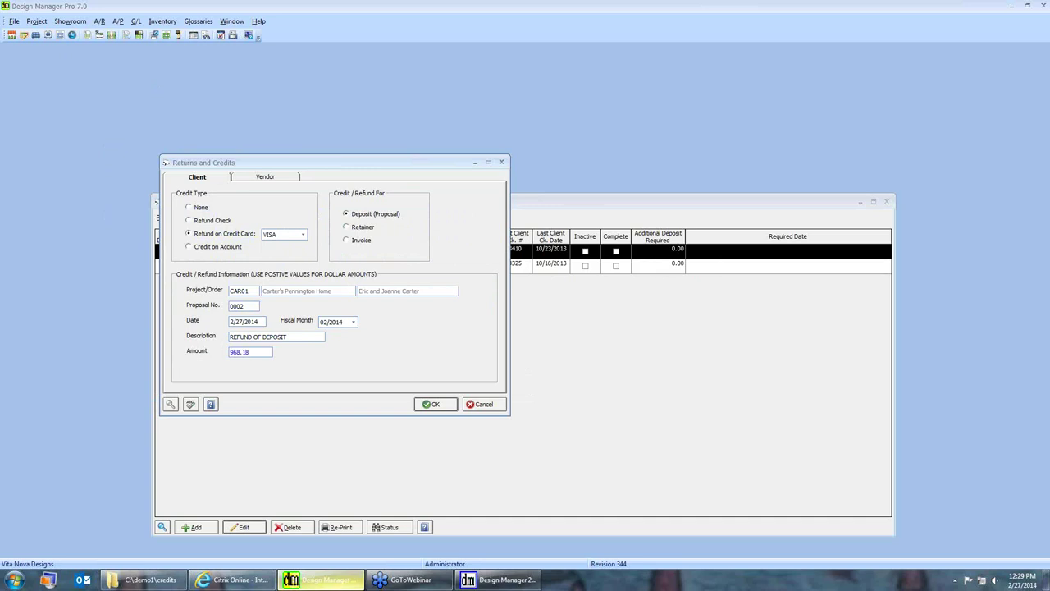
{"action": "left_click_drag", "start_coordinate": [247, 352], "coordinate": [221, 350]}
Close the proposals list and process the deposit refund
{"action": "left_click", "coordinate": [888, 201]}
{"action": "left_click", "coordinate": [434, 404]}
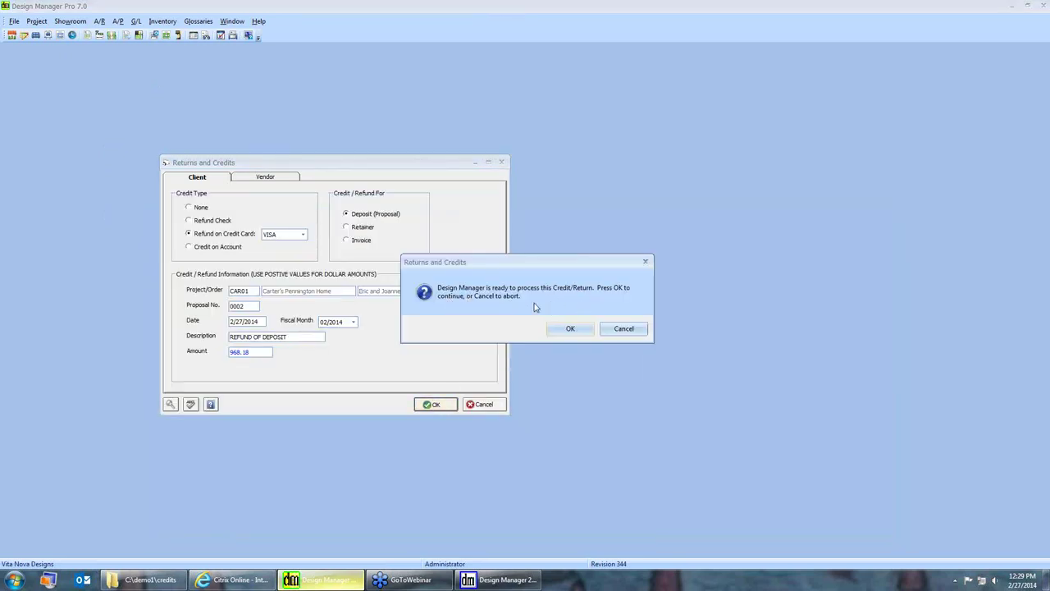
{"action": "left_click", "coordinate": [570, 329]}
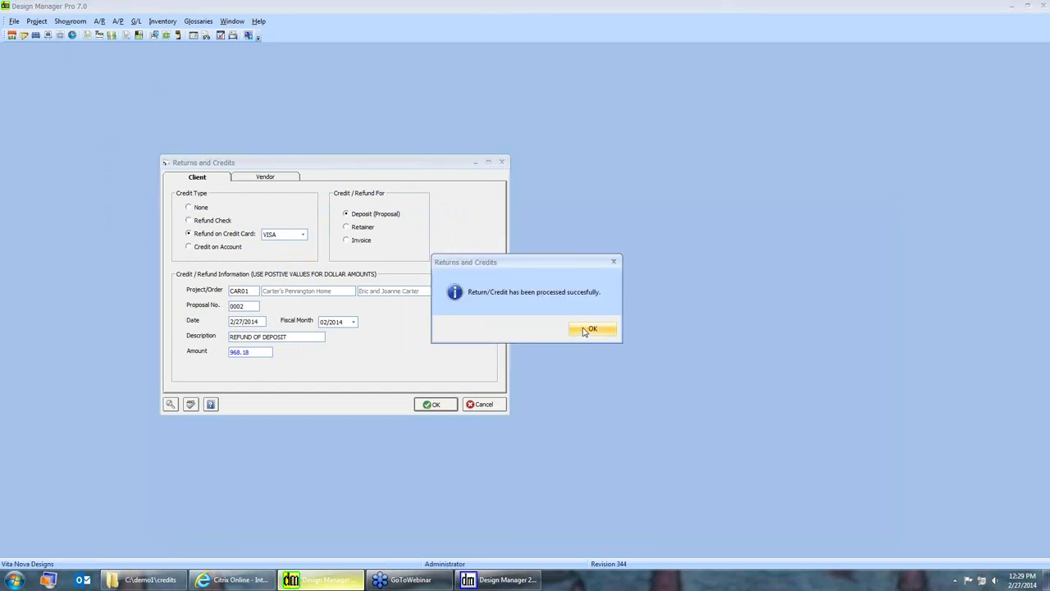
{"action": "left_click", "coordinate": [586, 330]}
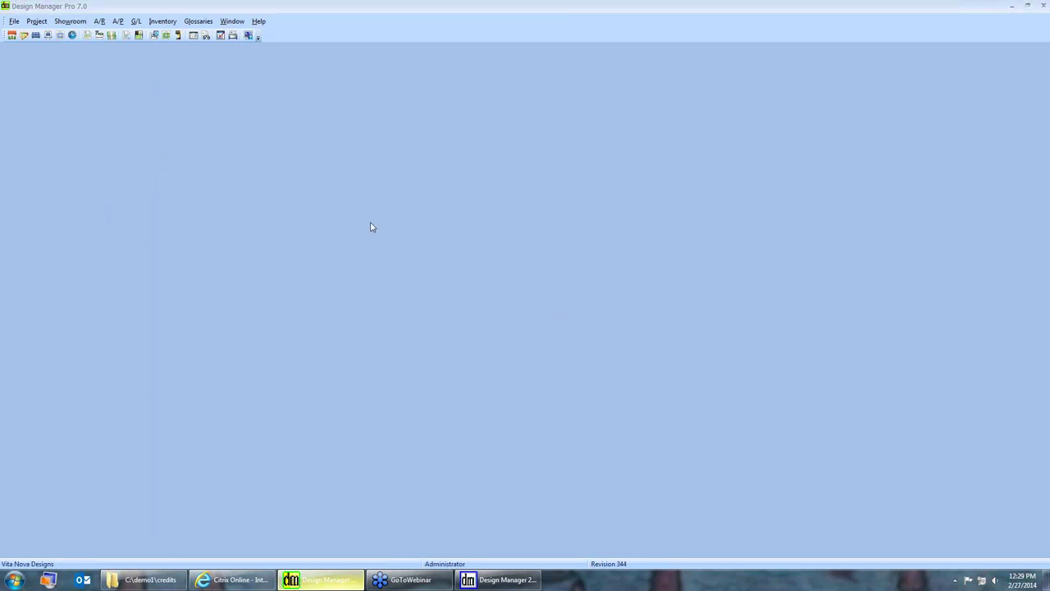
List project CAR01's proposals and examine proposal 0002's received deposit and status after the refund
{"action": "left_click", "coordinate": [49, 34]}
{"action": "type", "text": "CAR0"}
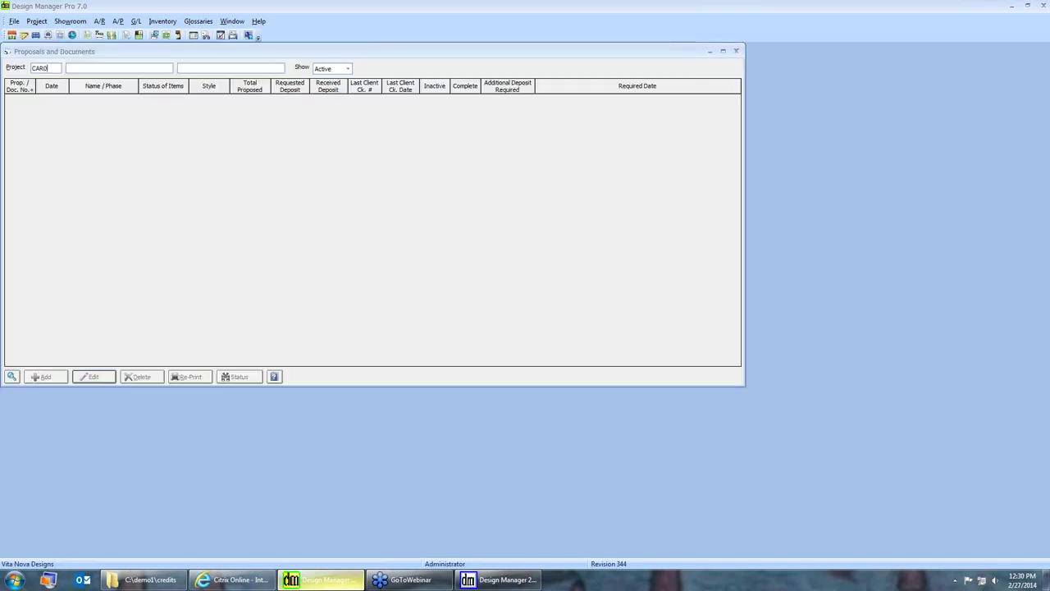
{"action": "type", "text": "1"}
{"action": "key", "text": "Tab"}
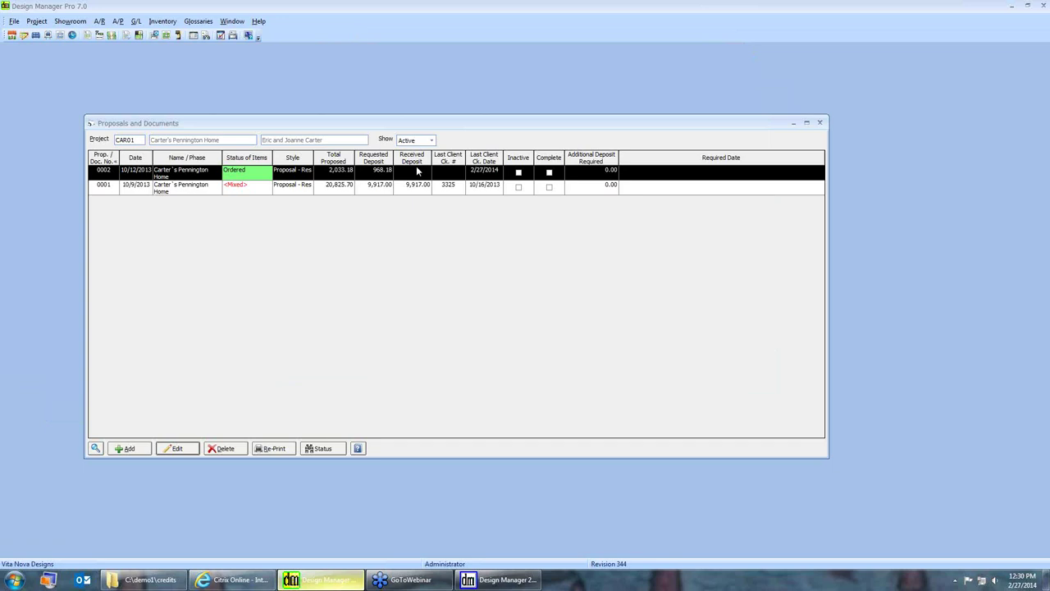
Examine how the deposit refund was recorded among the existing cash receipts
{"action": "left_click", "coordinate": [100, 22]}
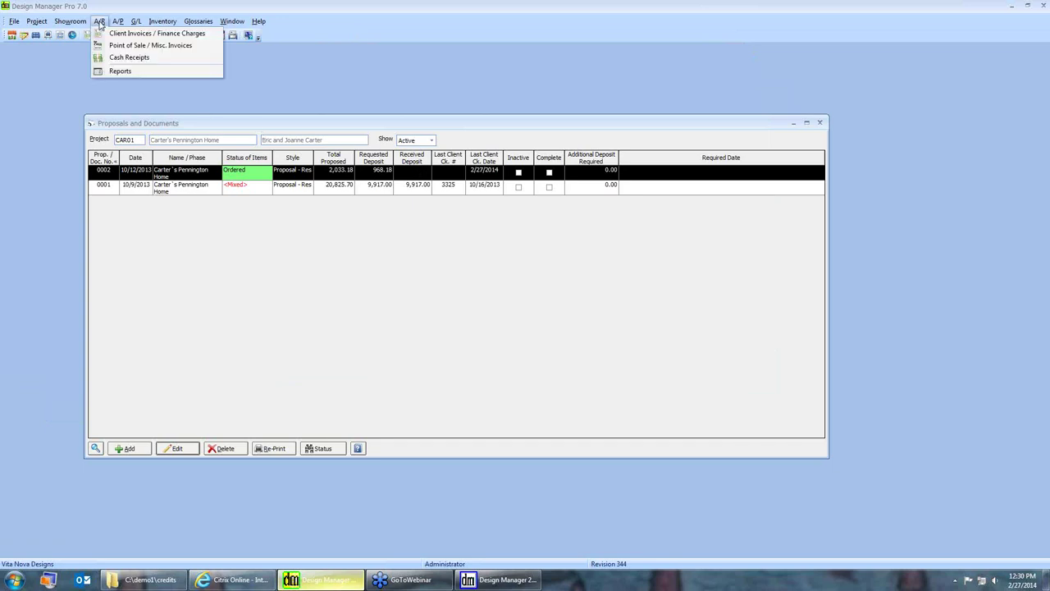
{"action": "left_click", "coordinate": [128, 58]}
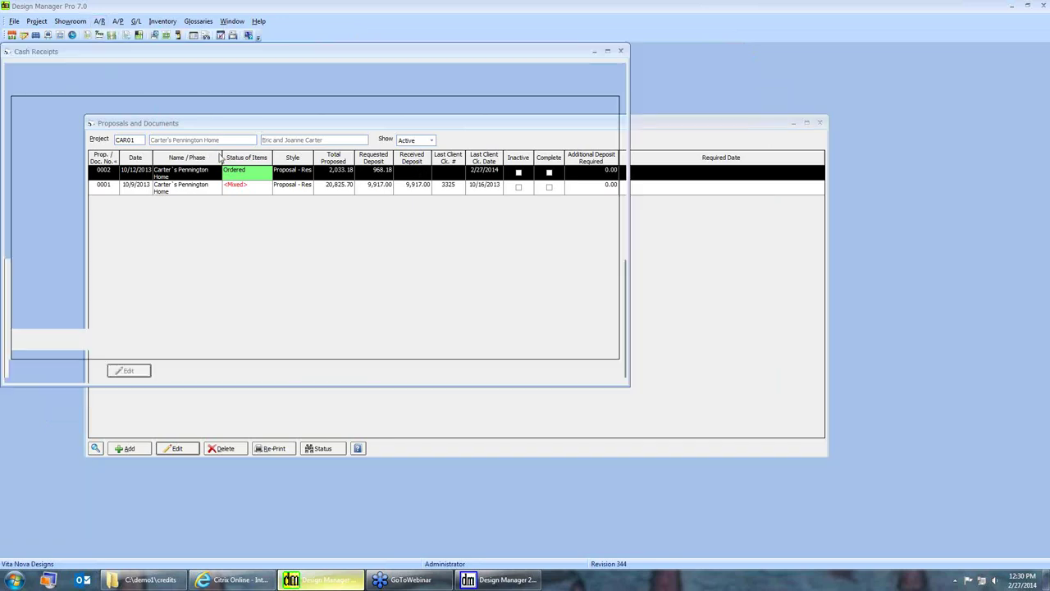
{"action": "left_click", "coordinate": [202, 67]}
{"action": "left_click_drag", "start_coordinate": [217, 51], "coordinate": [375, 177]}
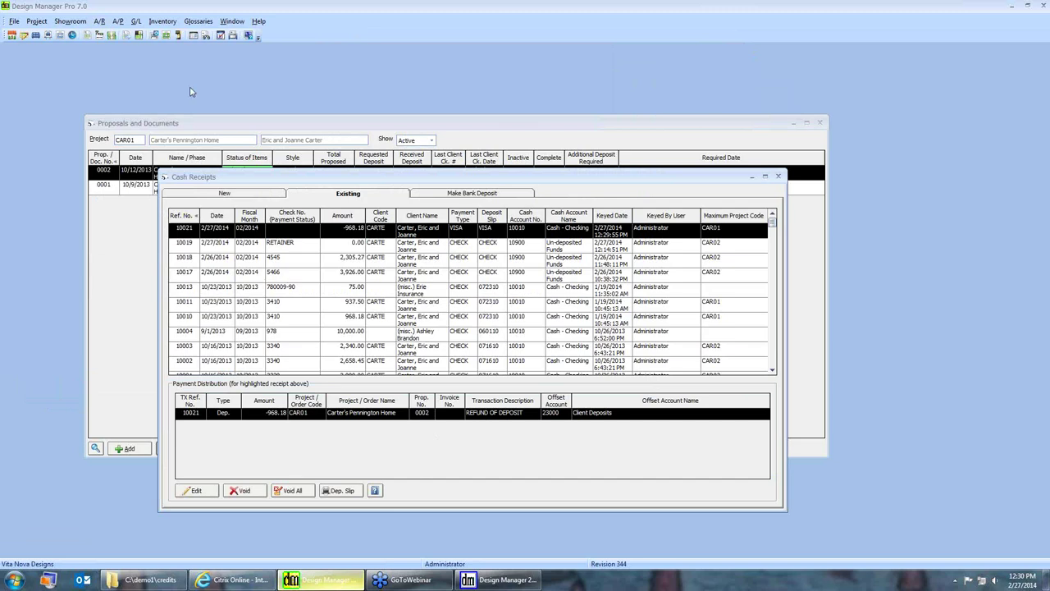
View the accounts payable checking window, and close it together with the cash receipts and proposals windows
{"action": "left_click", "coordinate": [117, 22]}
{"action": "left_click", "coordinate": [147, 45]}
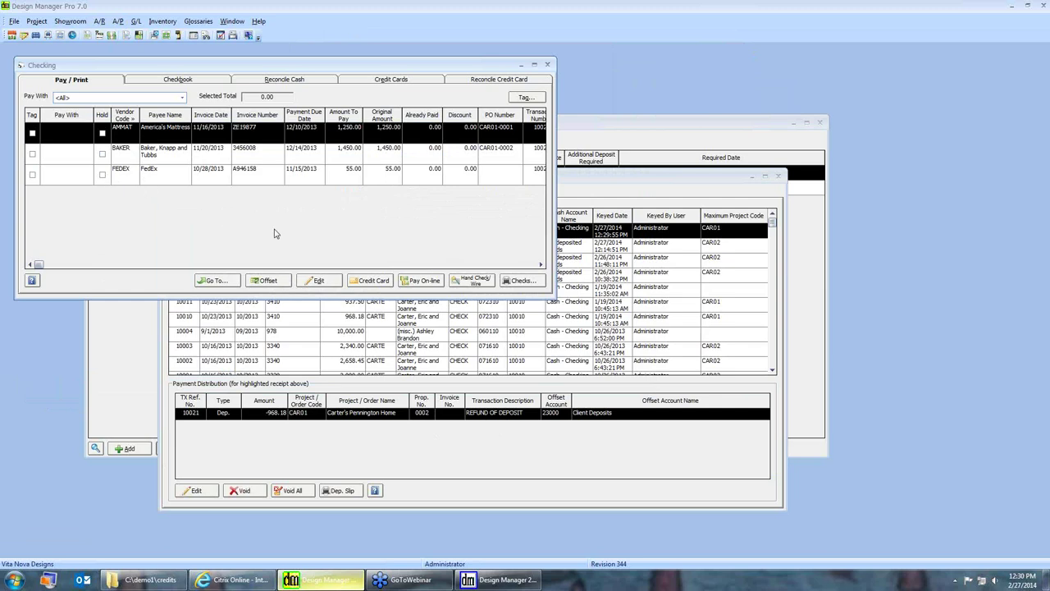
{"action": "left_click", "coordinate": [547, 65]}
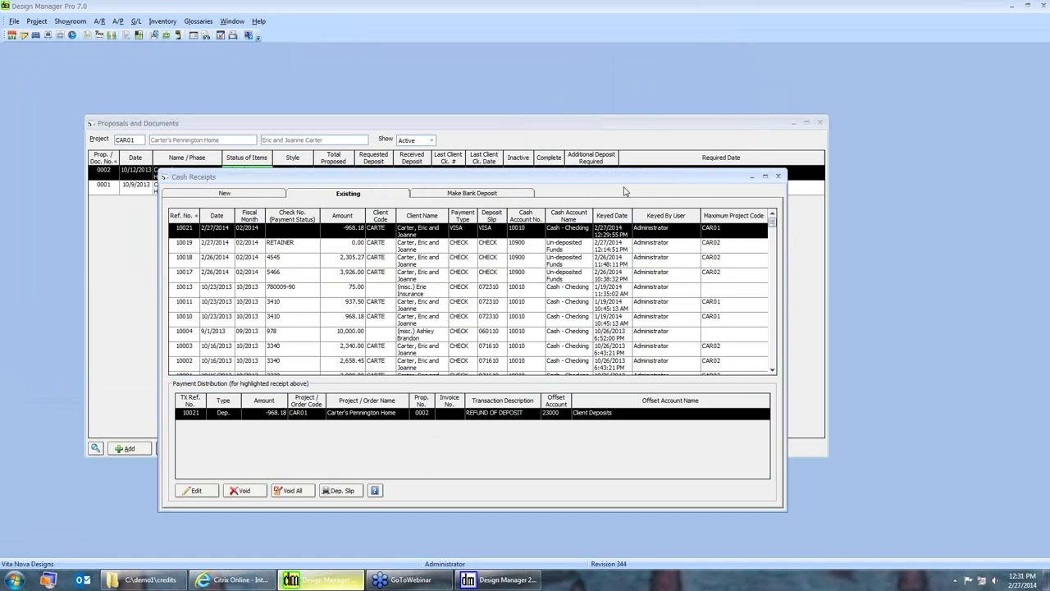
{"action": "left_click", "coordinate": [778, 176]}
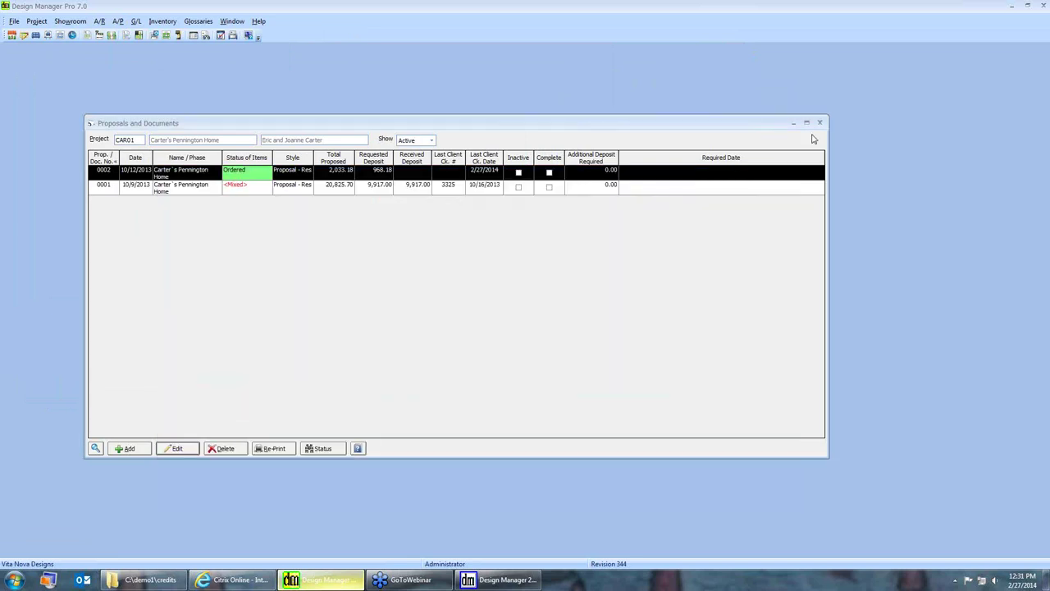
{"action": "key", "text": "Escape"}
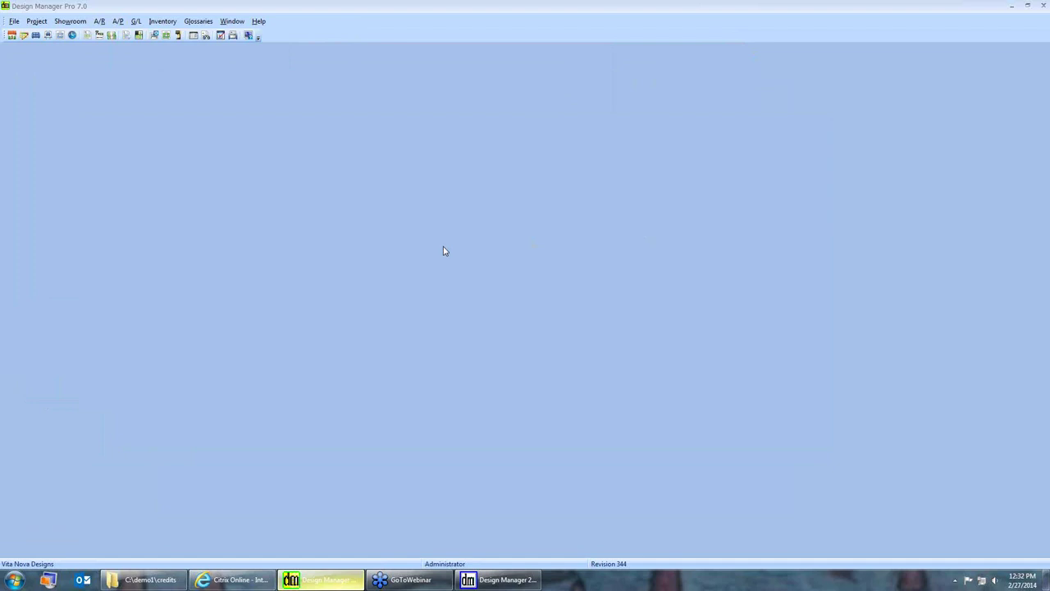
Switch to Design Manager 2013, collapse project CAR02, and select invoice 10001 among CAR01's invoices
{"action": "left_click", "coordinate": [511, 579]}
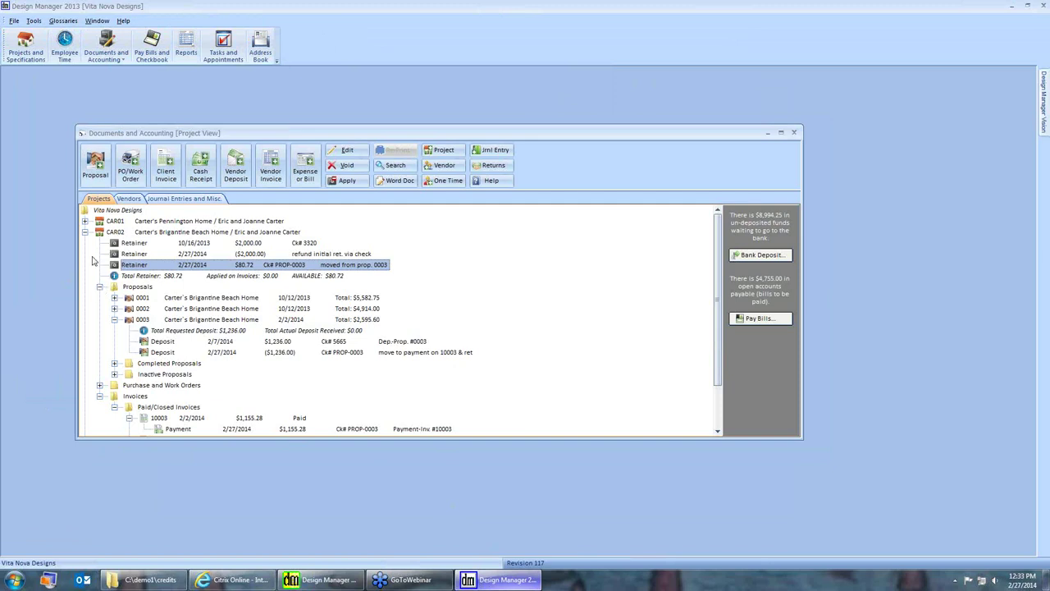
{"action": "left_click", "coordinate": [85, 232]}
{"action": "left_click", "coordinate": [86, 222]}
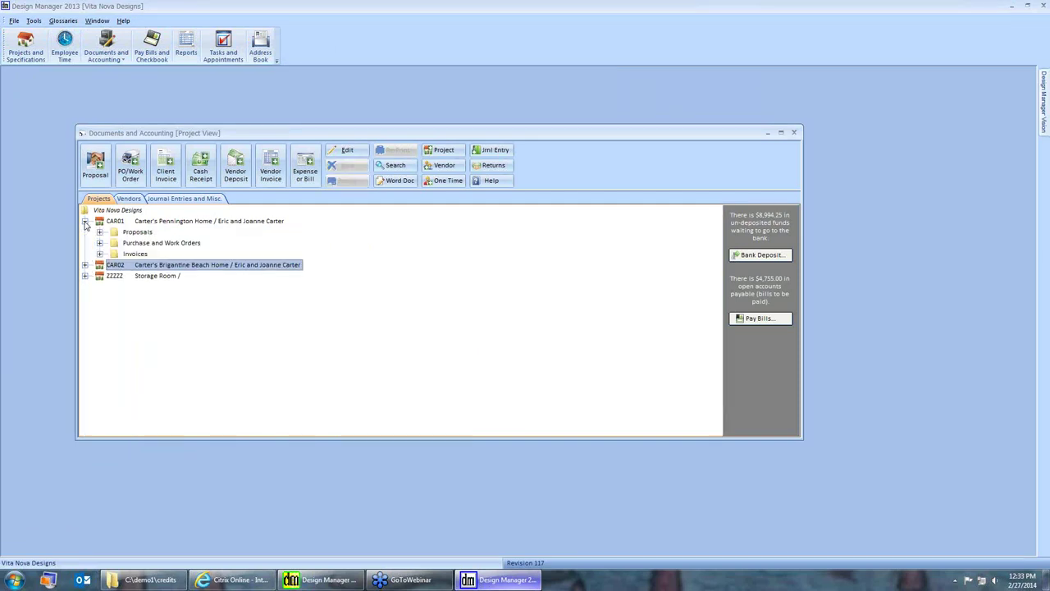
{"action": "left_click", "coordinate": [100, 254]}
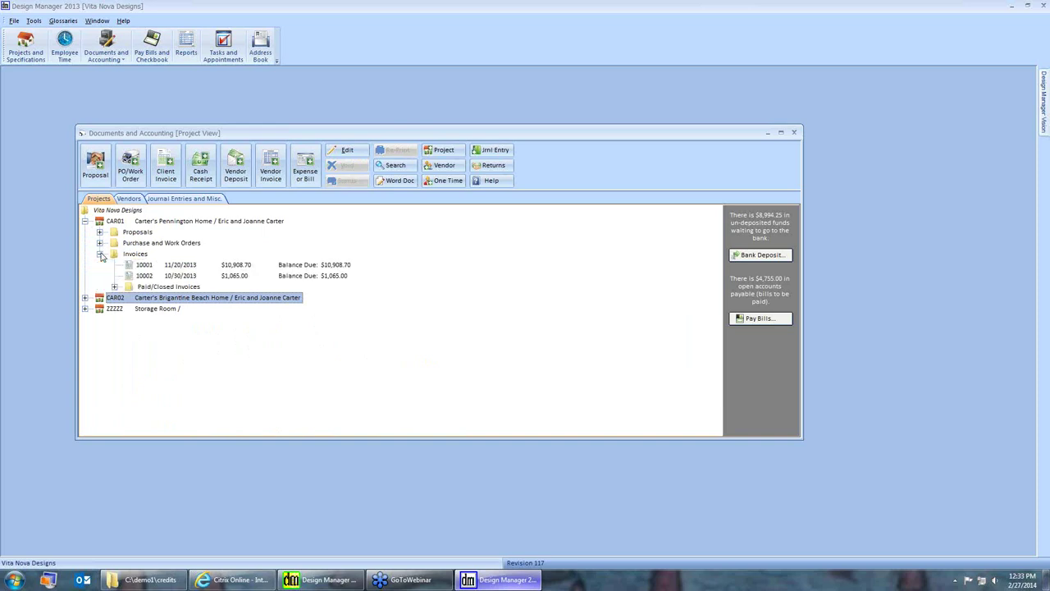
{"action": "left_click", "coordinate": [288, 269]}
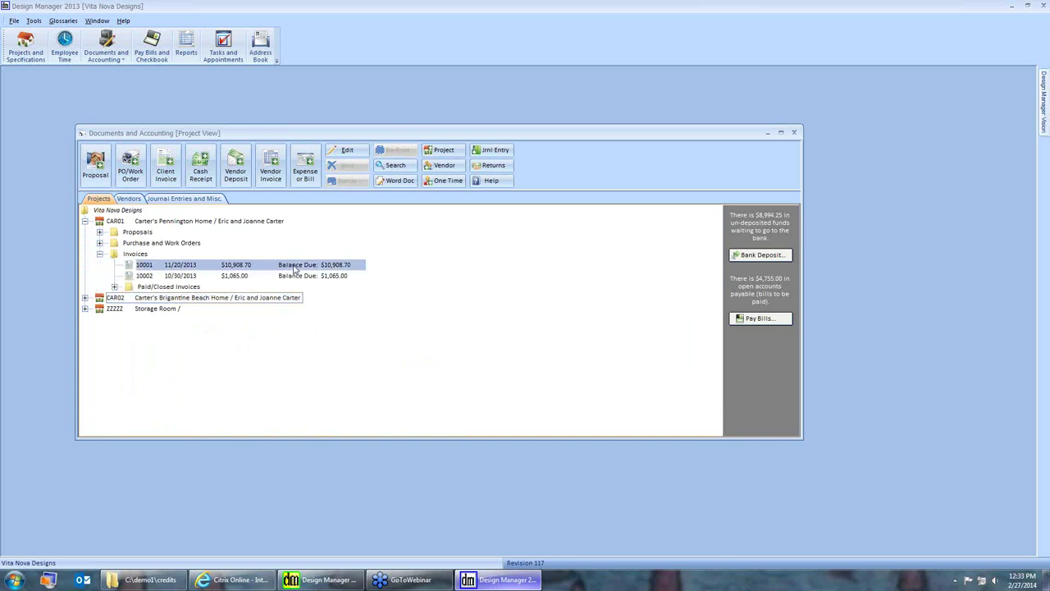
Preview a reprint of invoice 10001, examine its Master Bedroom items, and close the preview
{"action": "left_click", "coordinate": [392, 152]}
{"action": "key", "text": "Return"}
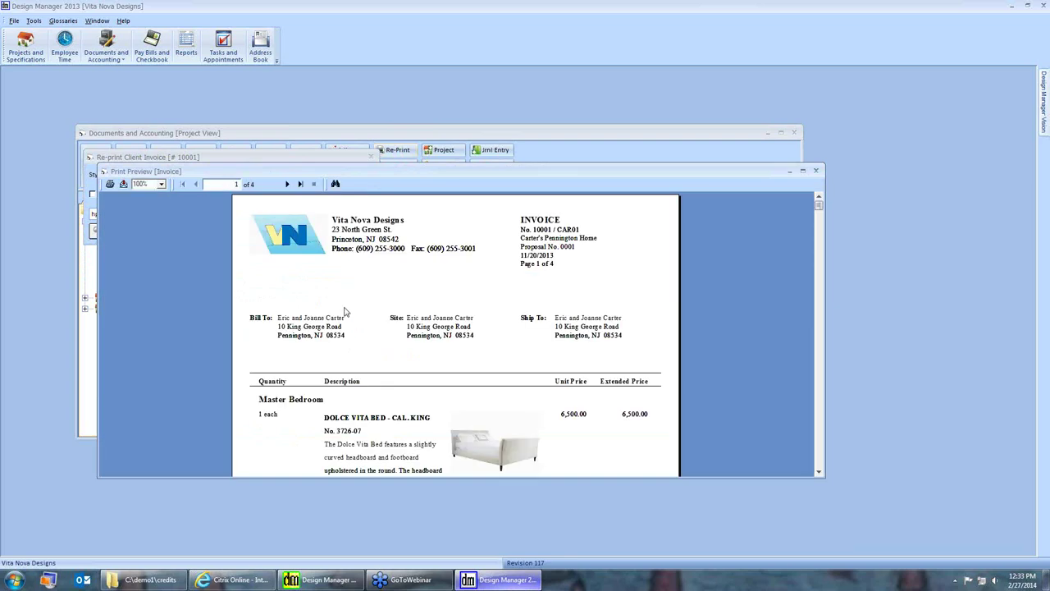
{"action": "scroll", "coordinate": [351, 318], "scroll_direction": "down", "scroll_amount": 2}
{"action": "scroll", "coordinate": [313, 326], "scroll_direction": "down", "scroll_amount": 2}
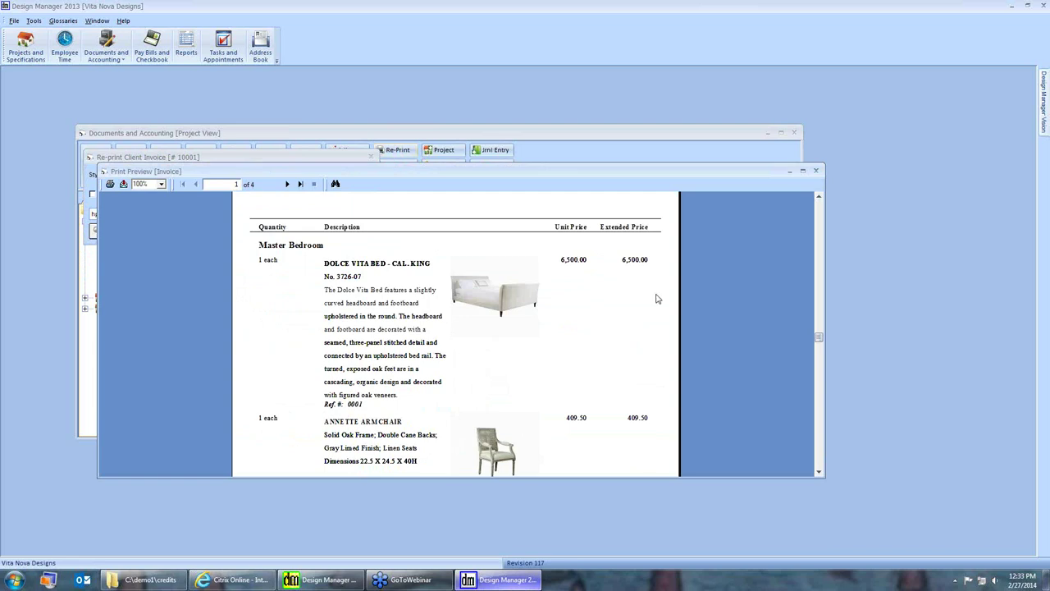
{"action": "left_click", "coordinate": [817, 173]}
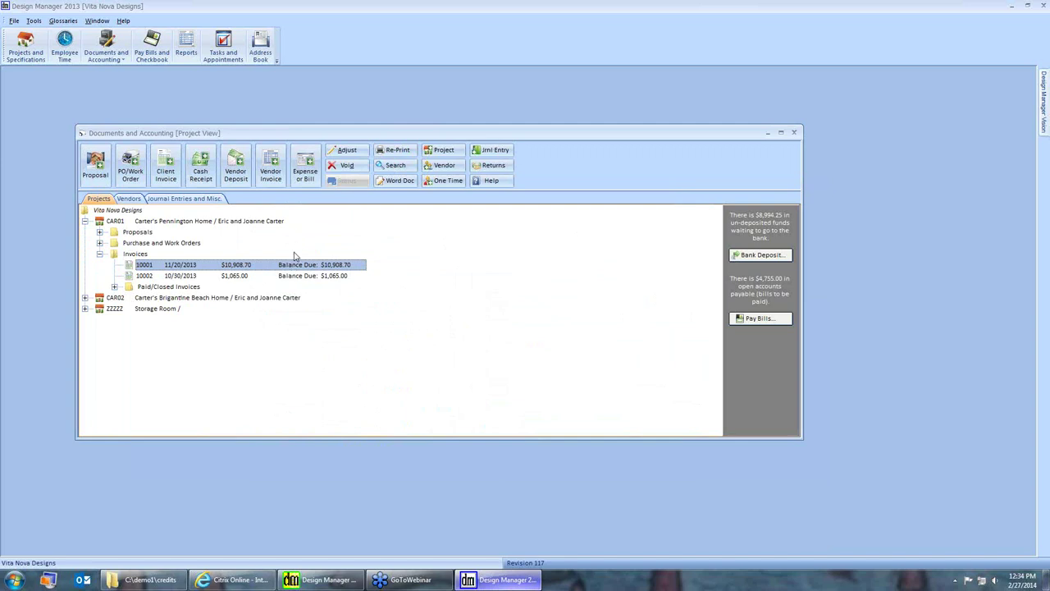
Void invoice 10001 with the description DID NOT LIKE BED - CREDIT, skip printing, and post the credit invoice
{"action": "left_click", "coordinate": [347, 166]}
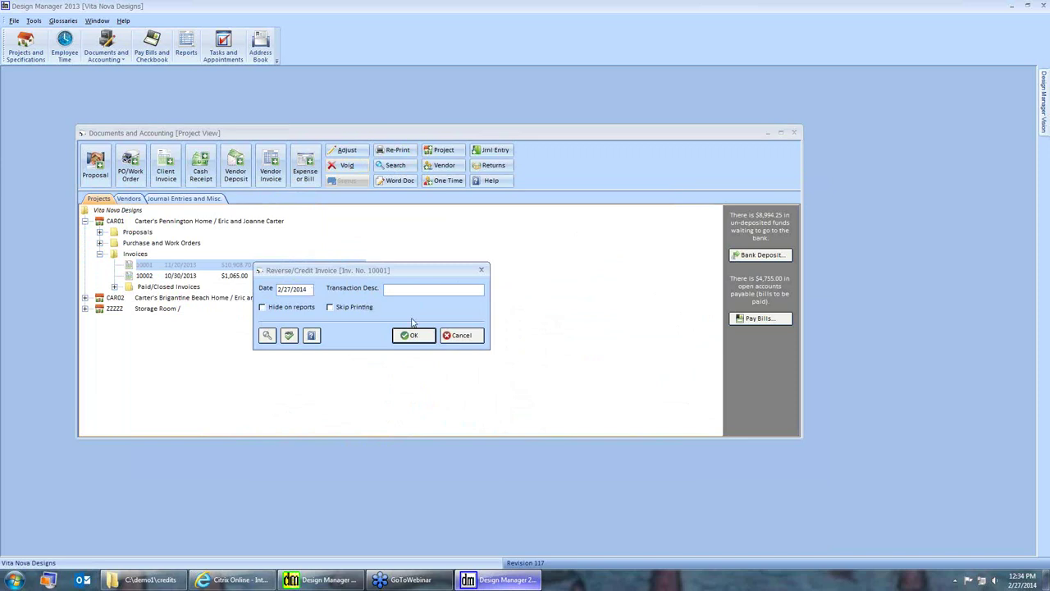
{"action": "type", "text": "DID NOT LIKE BED - CREDIT"}
{"action": "left_click", "coordinate": [353, 308]}
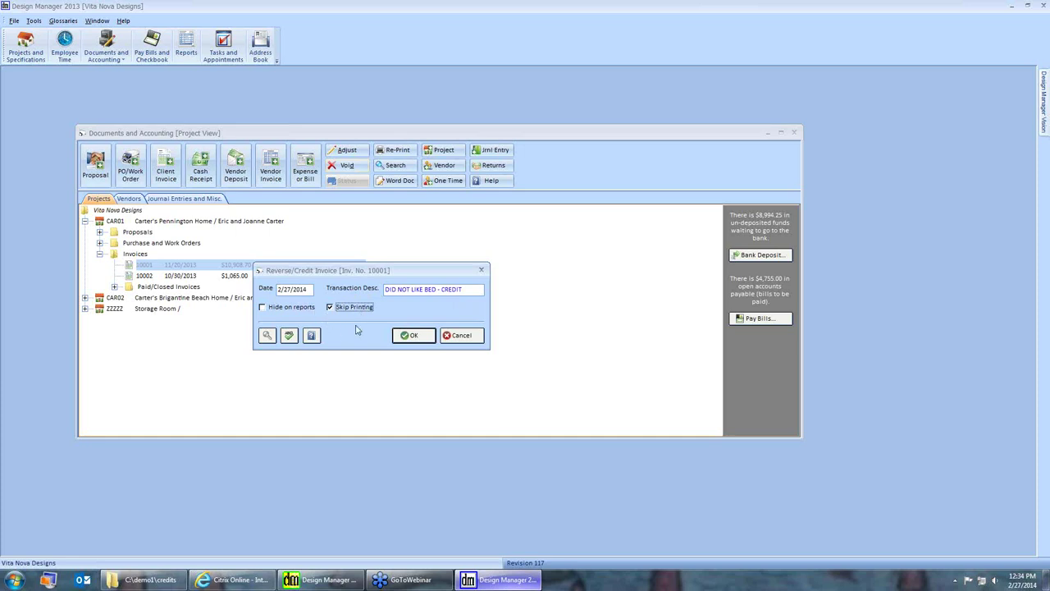
{"action": "left_click", "coordinate": [414, 338]}
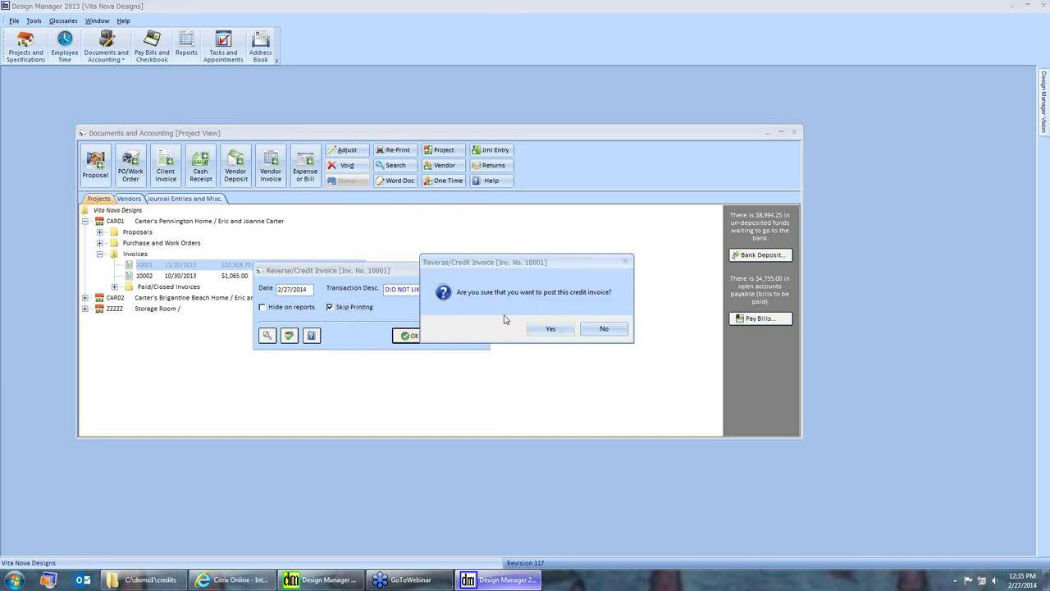
{"action": "left_click", "coordinate": [561, 328]}
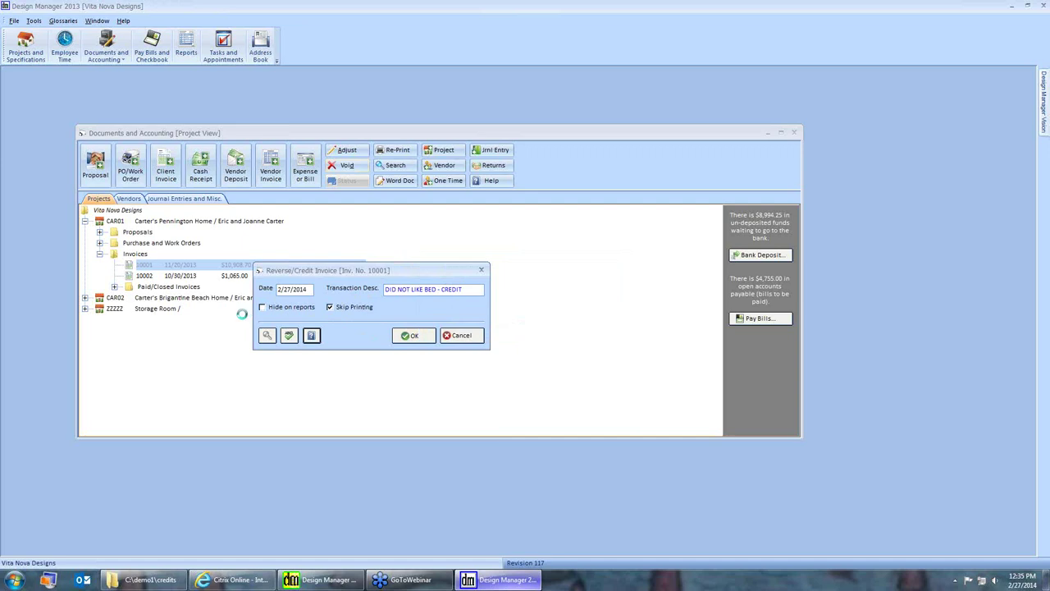
Compare invoice 10001 with its reversing credit invoice among CAR01's paid and closed invoices
{"action": "left_click", "coordinate": [99, 254]}
{"action": "left_click", "coordinate": [115, 276]}
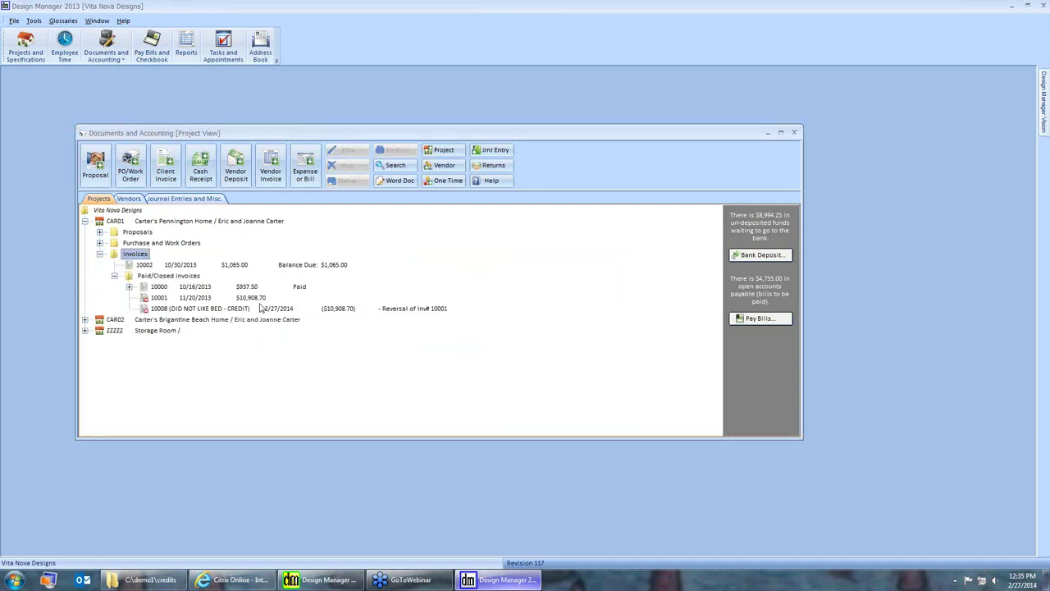
{"action": "left_click", "coordinate": [259, 299]}
{"action": "left_click", "coordinate": [256, 306]}
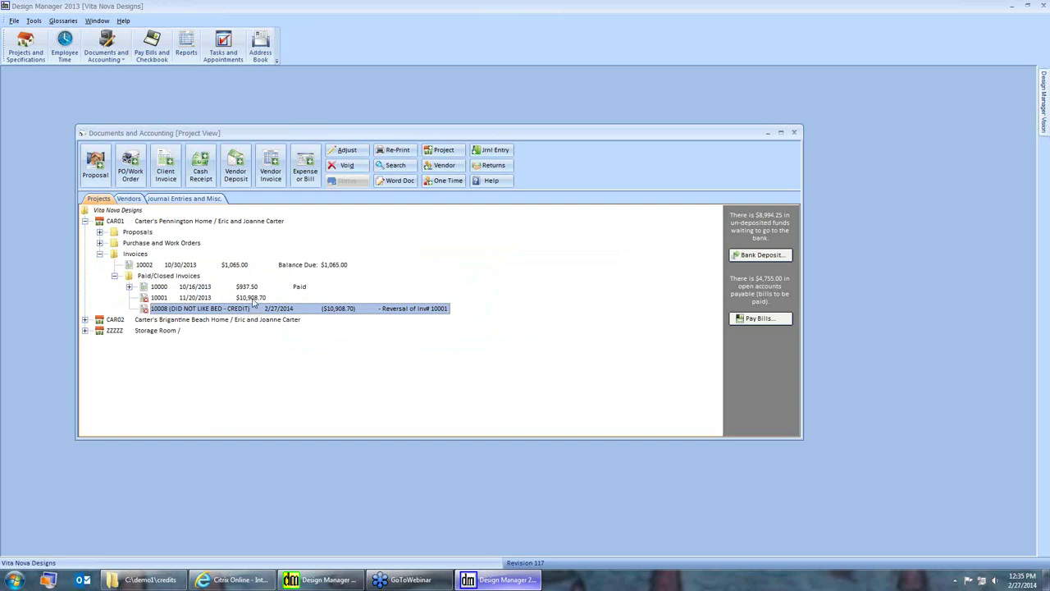
{"action": "left_click", "coordinate": [256, 298]}
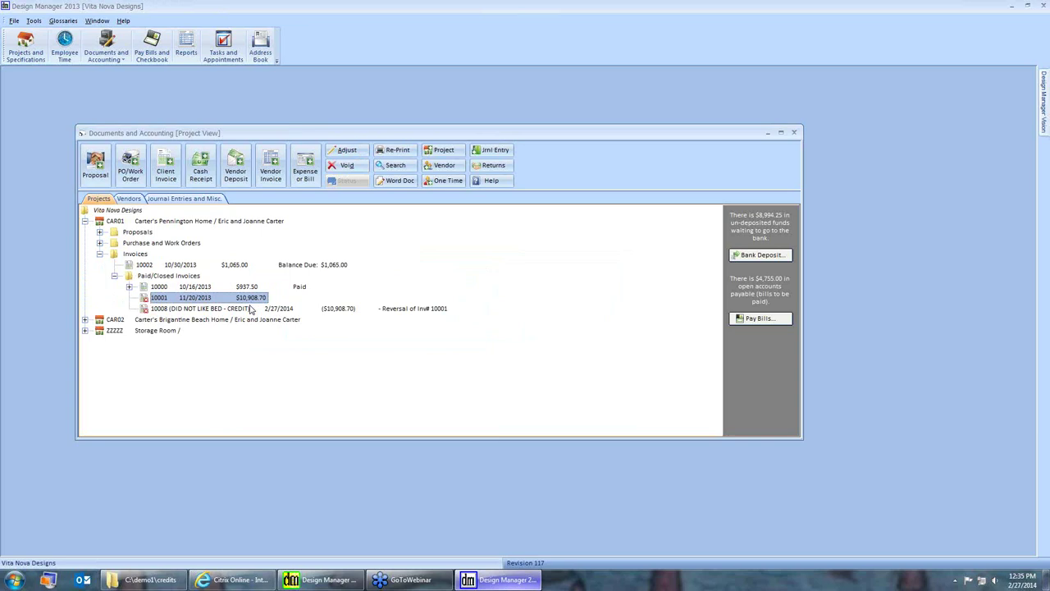
{"action": "left_click", "coordinate": [246, 309]}
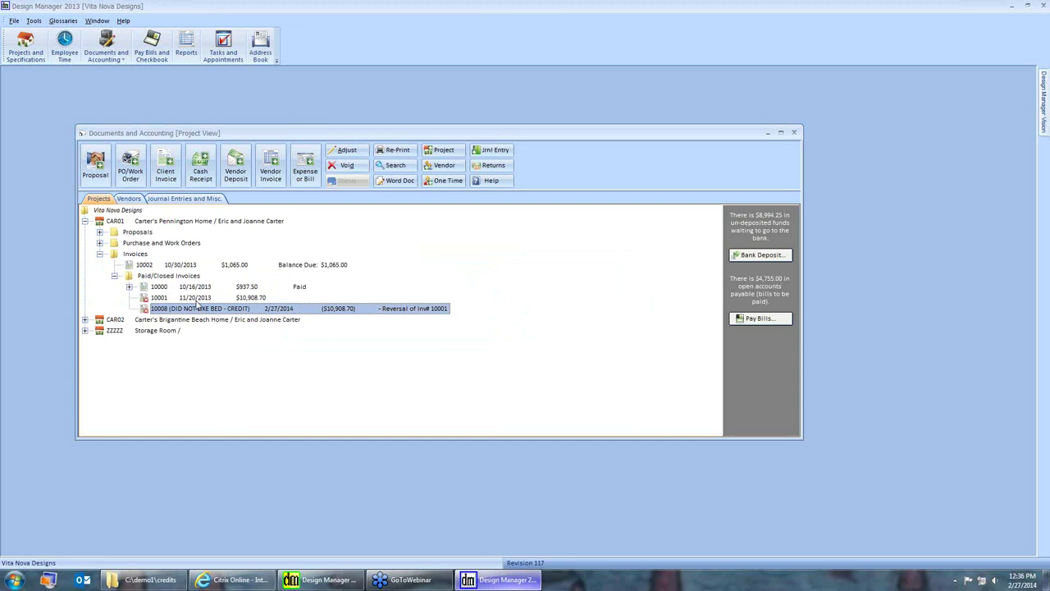
Start a new client invoice for CAR01, tag Master Bedroom items 0002 through 0005 without the bed, and cancel the invoice
{"action": "left_click", "coordinate": [141, 256]}
{"action": "left_click", "coordinate": [169, 168]}
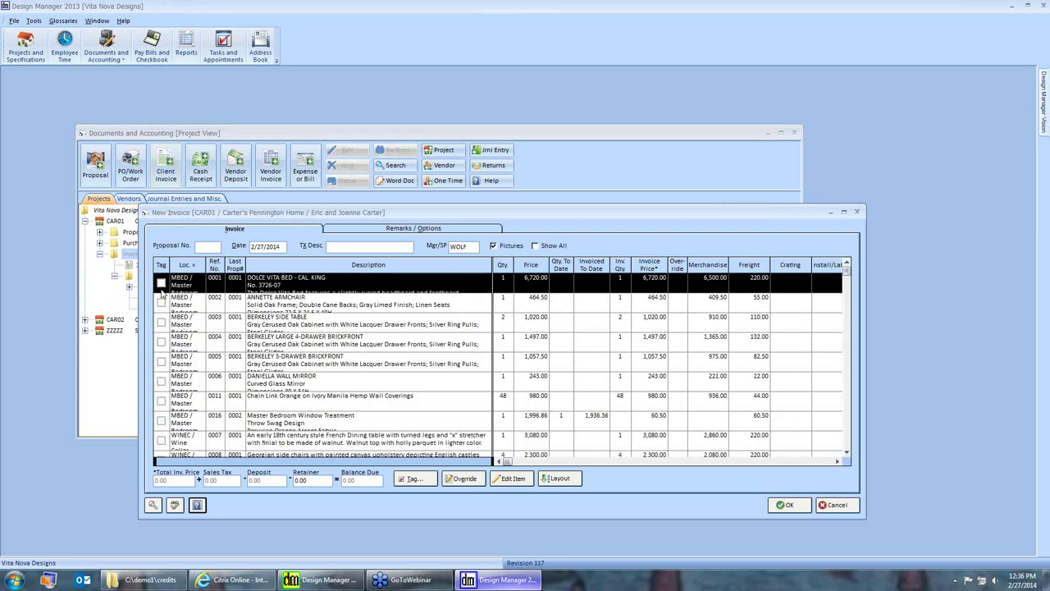
{"action": "left_click", "coordinate": [161, 302]}
{"action": "left_click", "coordinate": [161, 322]}
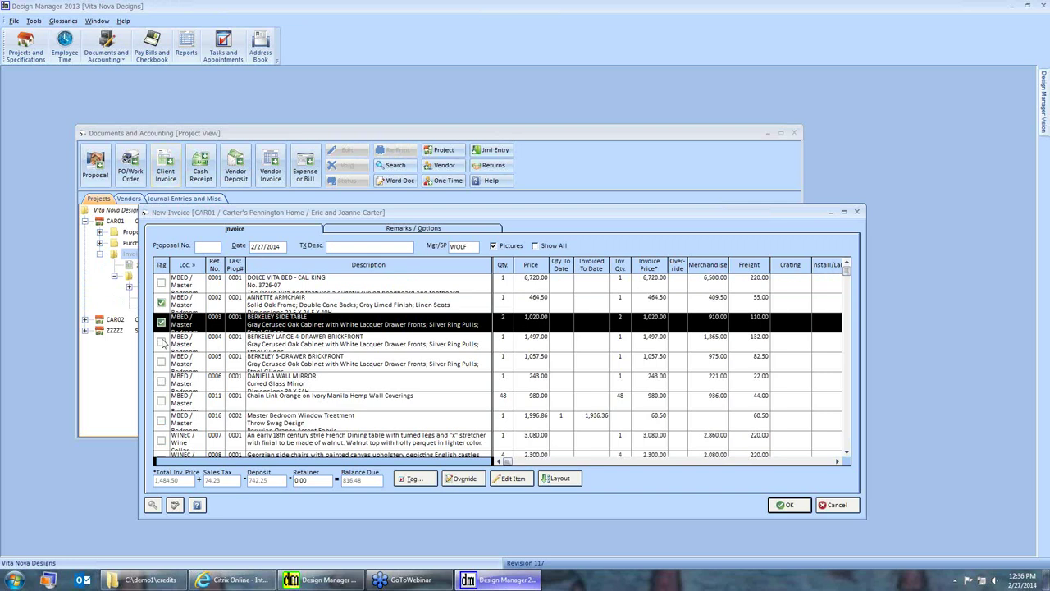
{"action": "left_click", "coordinate": [161, 341]}
{"action": "left_click", "coordinate": [161, 361]}
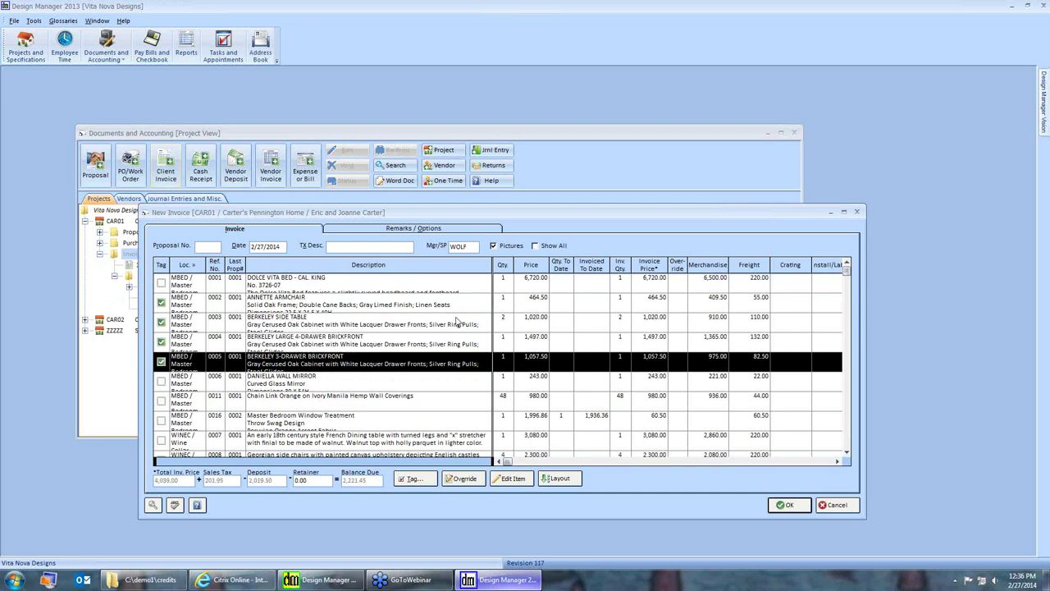
{"action": "left_click", "coordinate": [833, 505]}
Expand CAR01's paid and closed invoices and examine the payment recorded under invoice 10000
{"action": "left_click", "coordinate": [100, 254]}
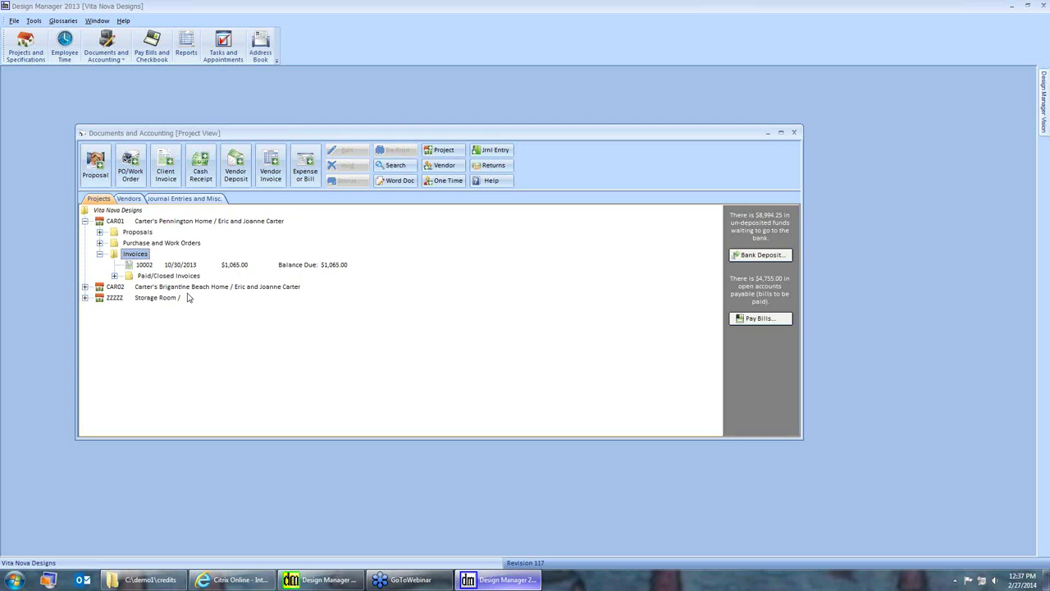
{"action": "left_click", "coordinate": [114, 276]}
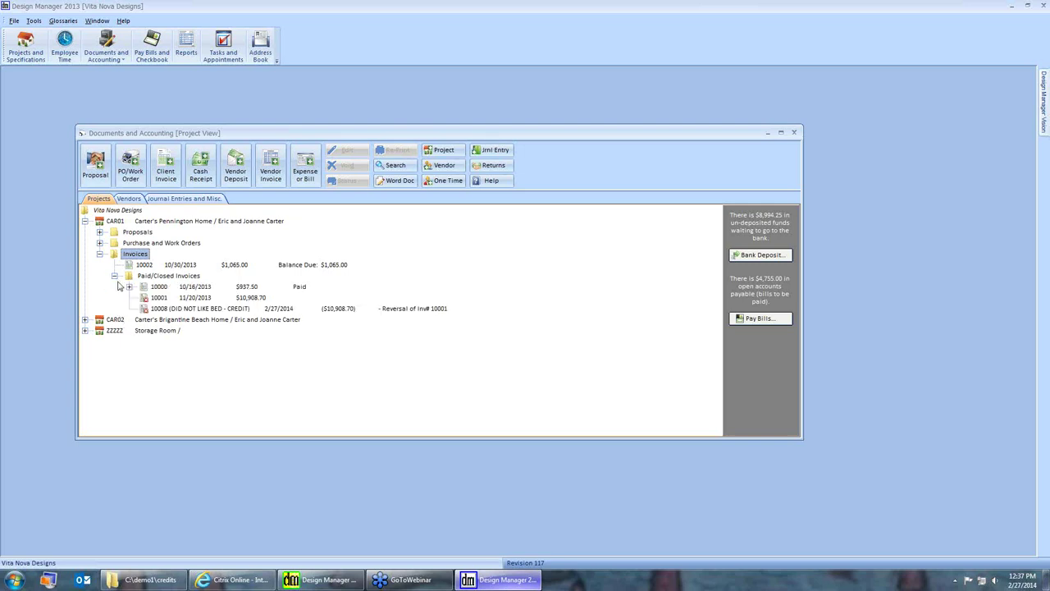
{"action": "left_click", "coordinate": [129, 286]}
{"action": "left_click", "coordinate": [197, 287]}
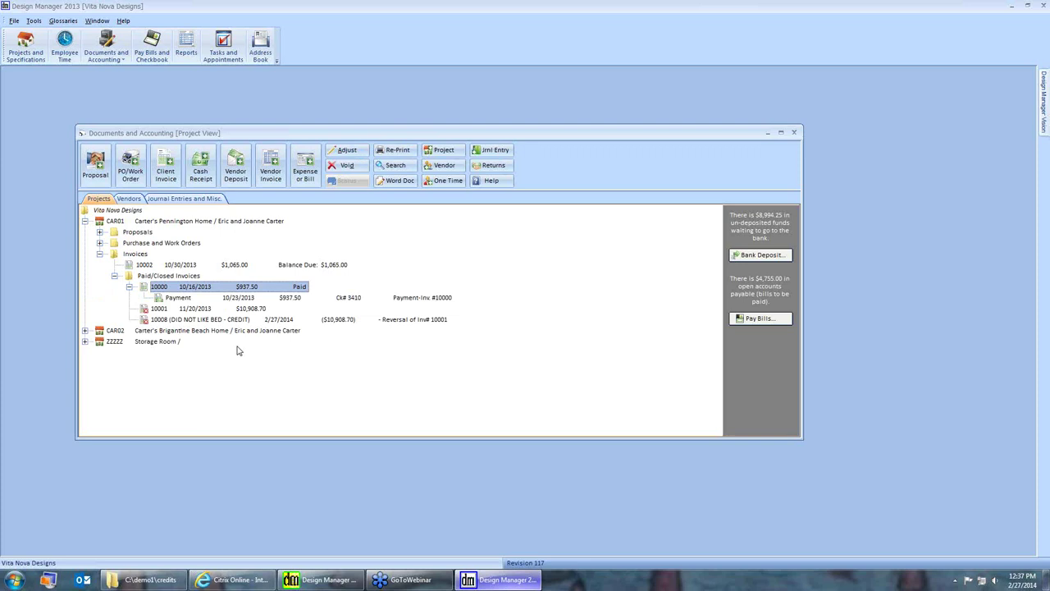
{"action": "left_click", "coordinate": [142, 253]}
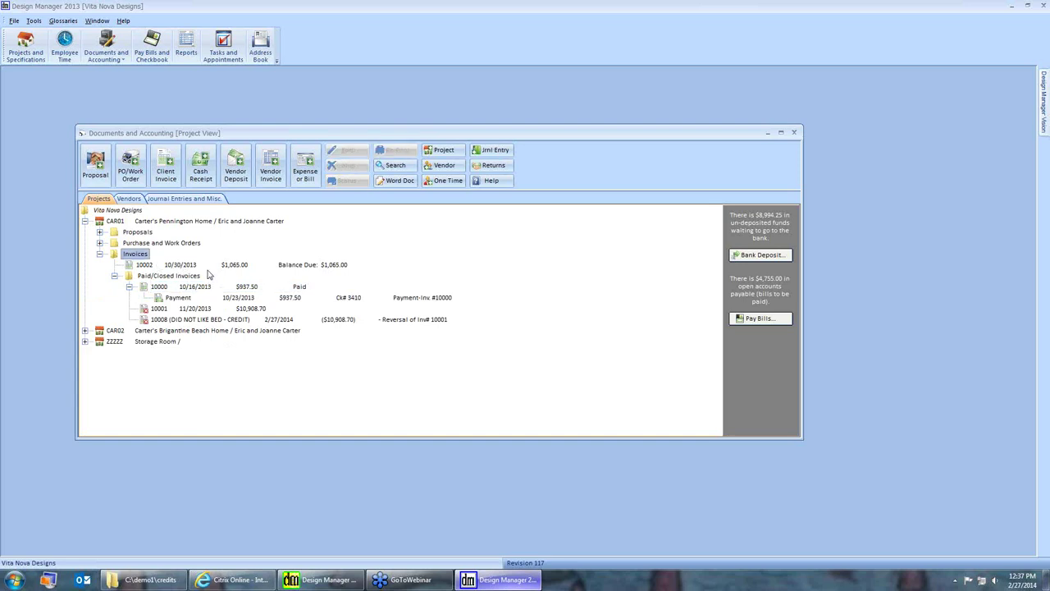
{"action": "left_click", "coordinate": [168, 172]}
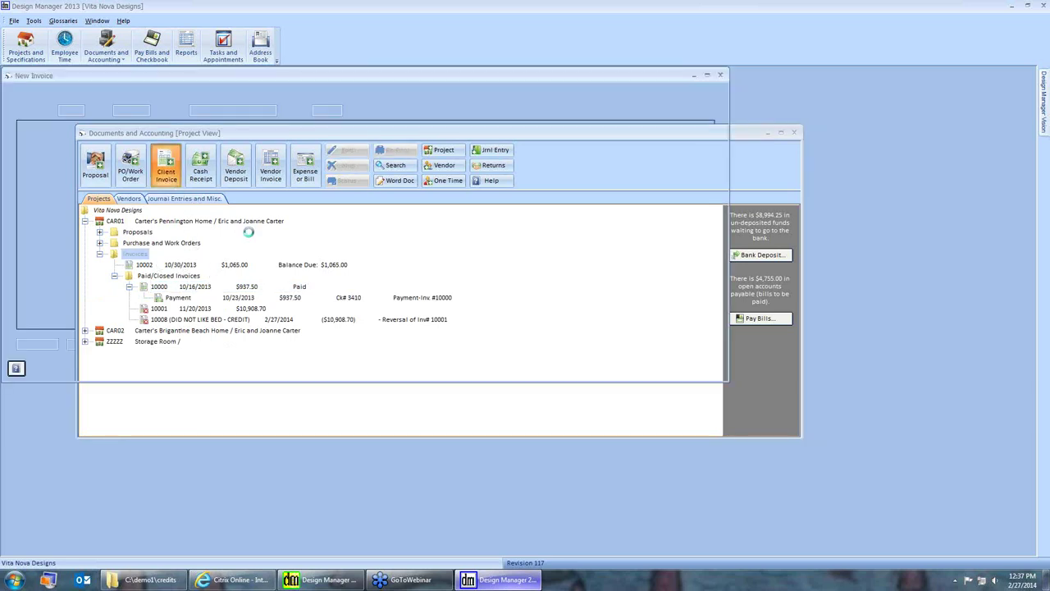
{"action": "left_click_drag", "start_coordinate": [125, 82], "coordinate": [201, 156]}
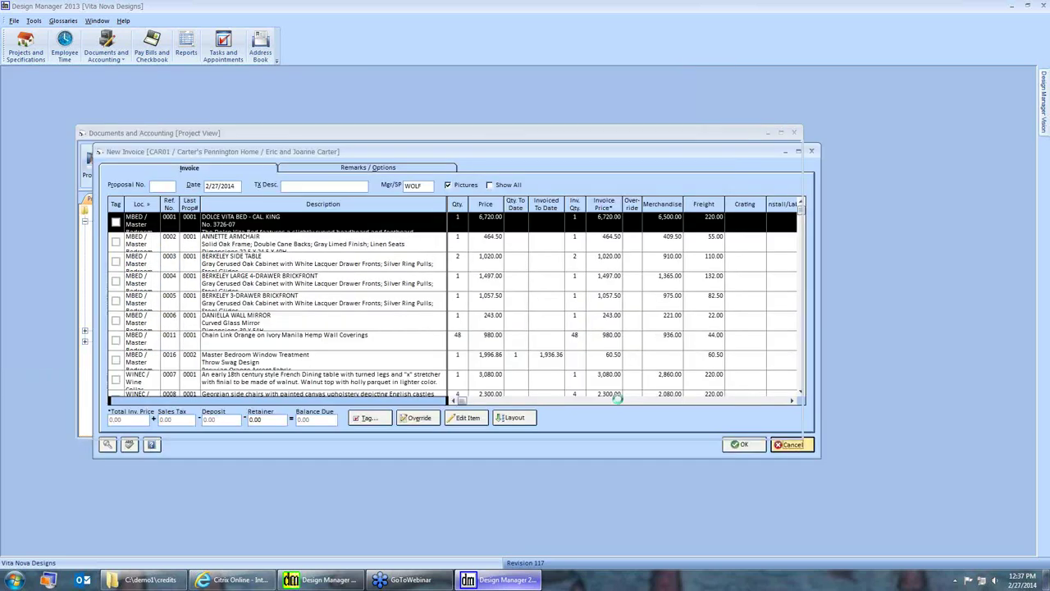
{"action": "left_click", "coordinate": [776, 441]}
Start a new client invoice for project CAR02 and list all its items, including those already invoiced
{"action": "left_click", "coordinate": [123, 265]}
{"action": "left_click", "coordinate": [165, 168]}
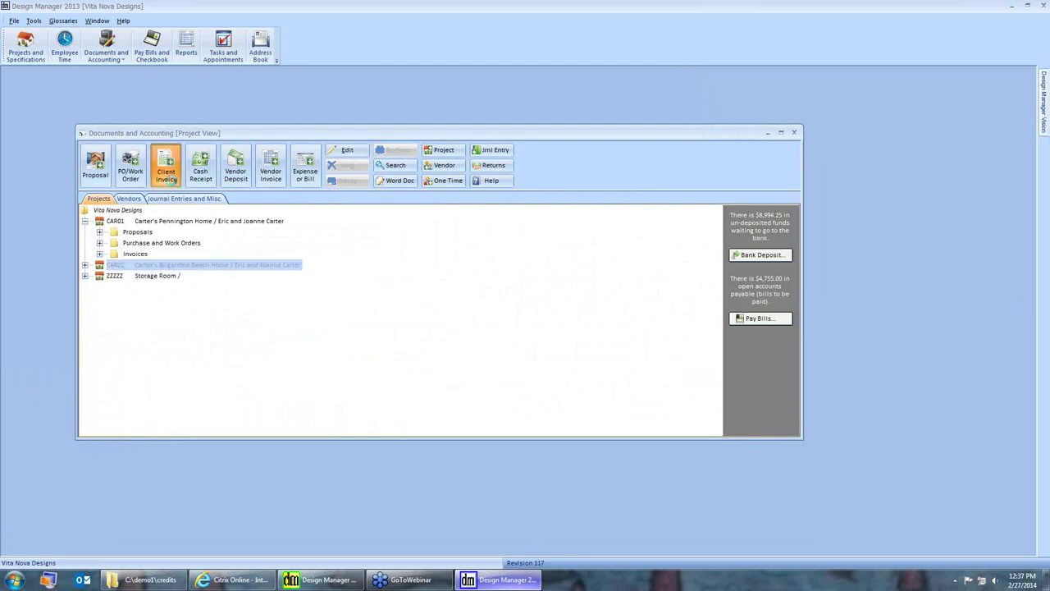
{"action": "left_click_drag", "start_coordinate": [144, 107], "coordinate": [223, 187]}
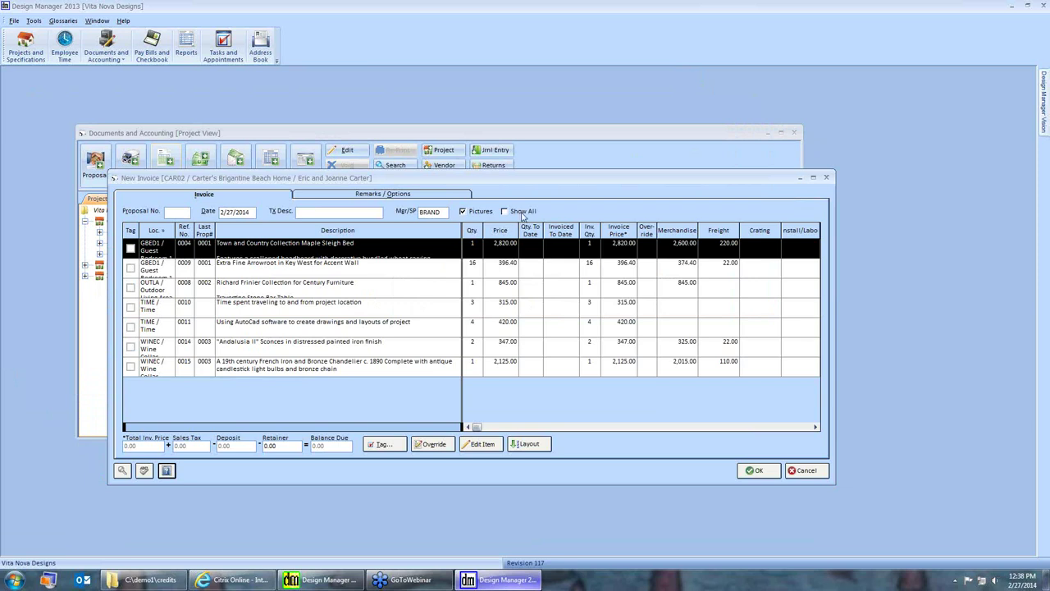
{"action": "left_click", "coordinate": [506, 212]}
{"action": "left_click", "coordinate": [377, 290]}
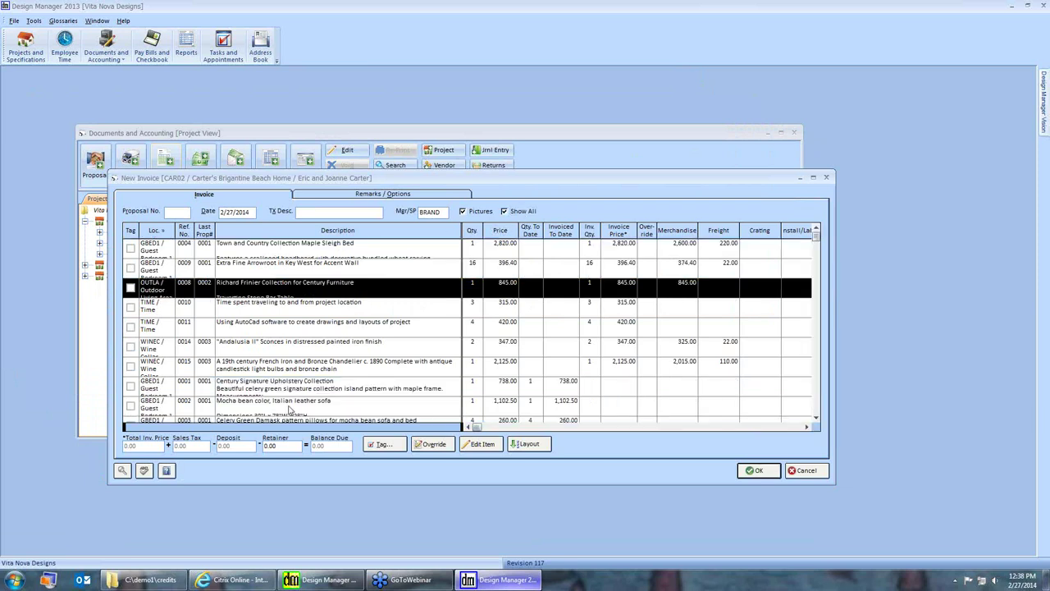
Review the sofa's invoiced amounts, compare the item list without and with Show All, and select leather sofa item 0002
{"action": "left_click", "coordinate": [206, 410]}
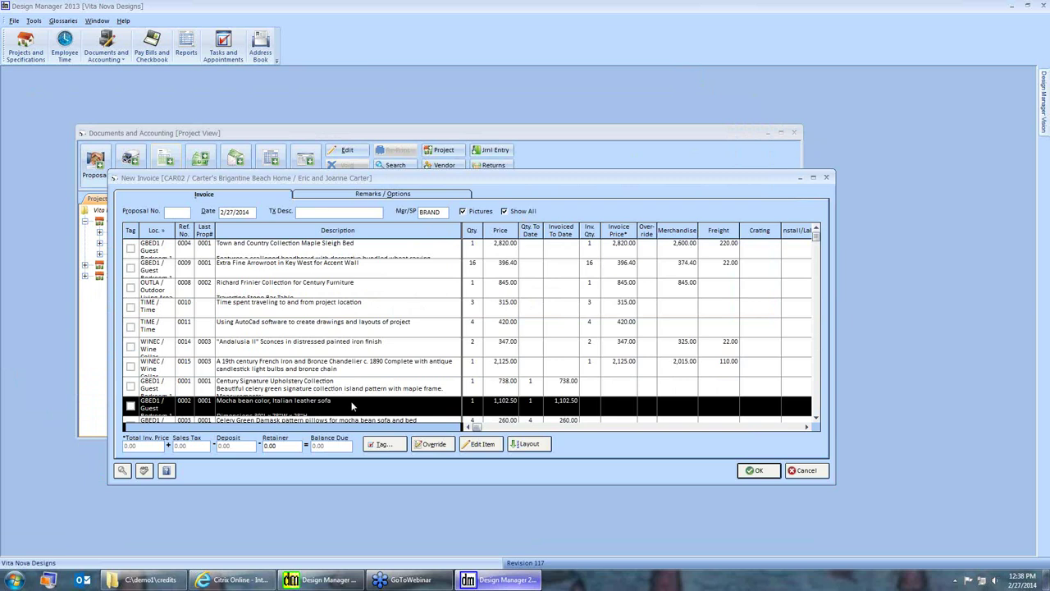
{"action": "left_click", "coordinate": [407, 414]}
{"action": "left_click", "coordinate": [536, 402]}
{"action": "left_click", "coordinate": [571, 402]}
{"action": "left_click", "coordinate": [522, 212]}
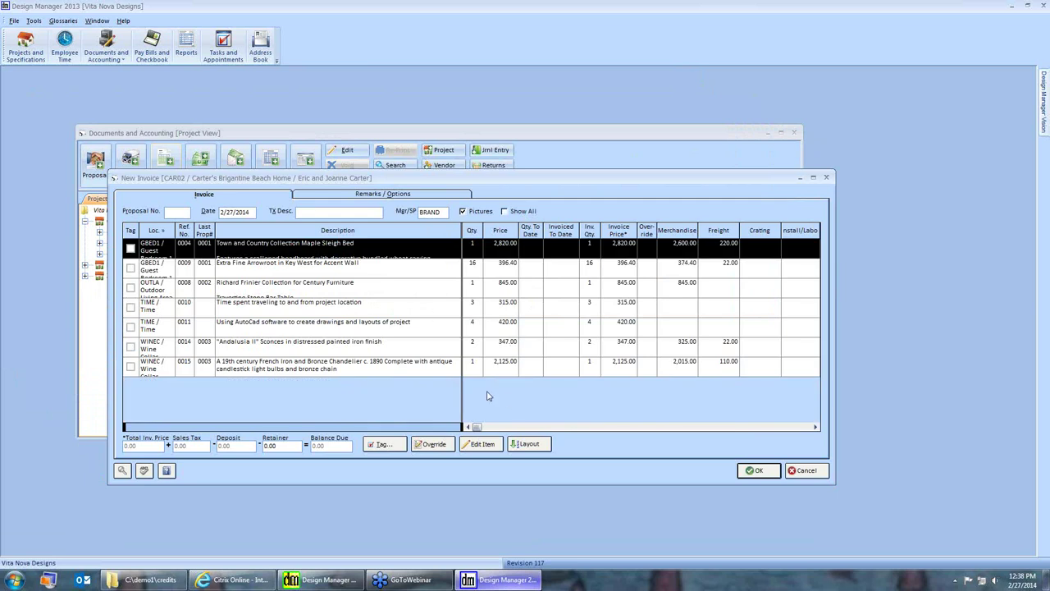
{"action": "left_click", "coordinate": [521, 211]}
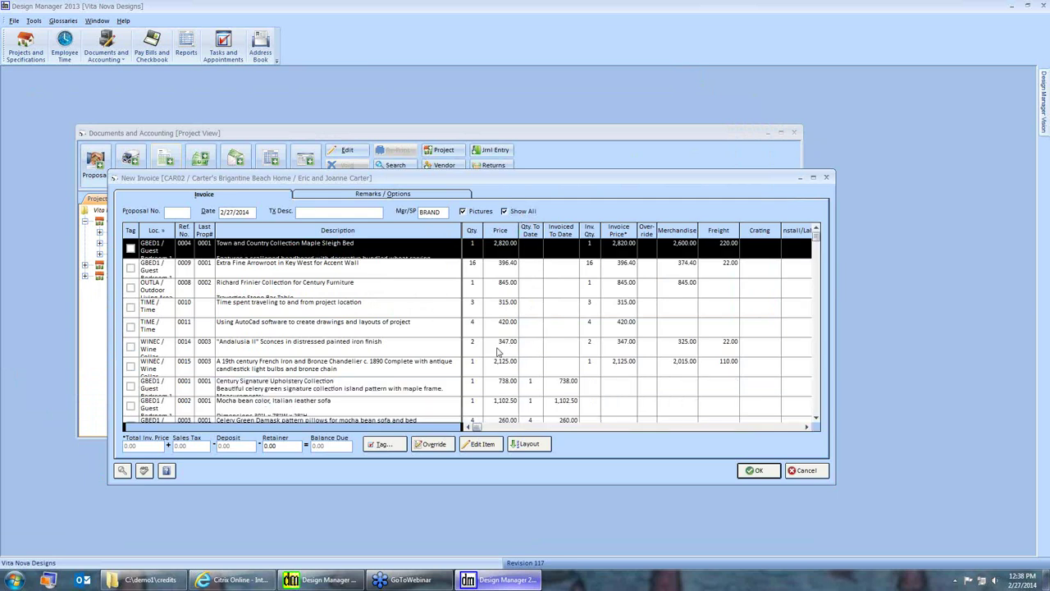
{"action": "left_click", "coordinate": [274, 404]}
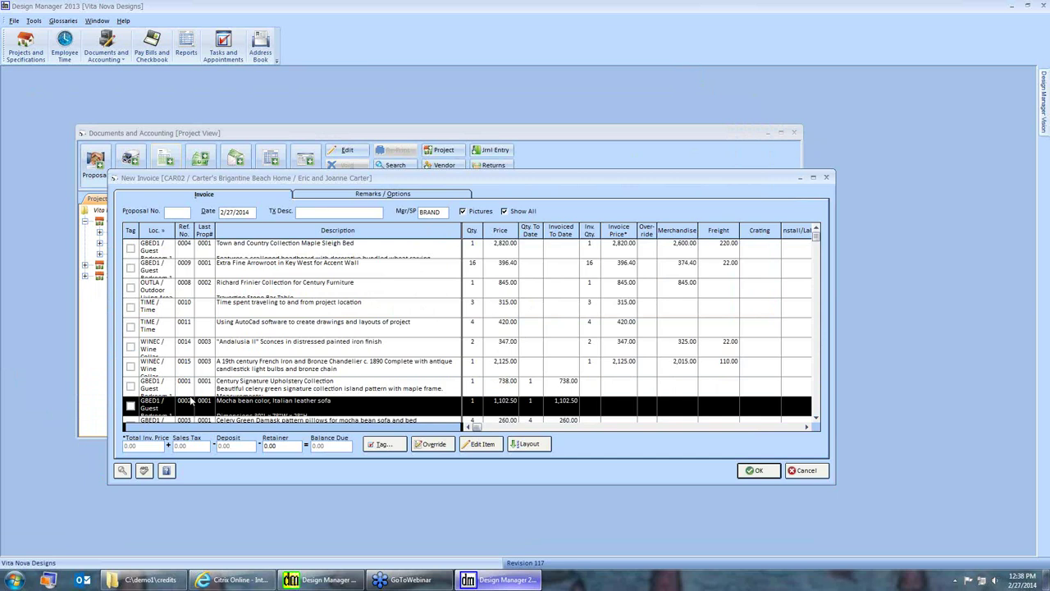
Override the invoice price of sofa item 0002 with a merchandise amount of -910.00
{"action": "left_click", "coordinate": [426, 451]}
{"action": "left_click", "coordinate": [26, 55]}
{"action": "left_click_drag", "start_coordinate": [86, 94], "coordinate": [124, 100]}
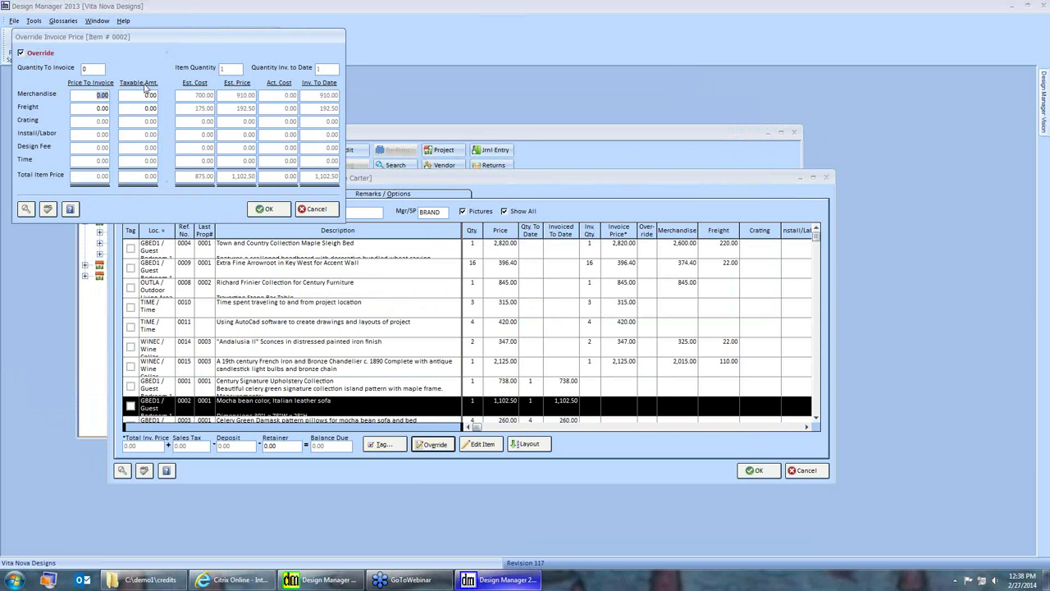
{"action": "type", "text": "910.00"}
{"action": "key", "text": "BackSpace"}
{"action": "key", "text": "BackSpace"}
{"action": "key", "text": "BackSpace"}
{"action": "key", "text": "BackSpace"}
{"action": "key", "text": "BackSpace"}
{"action": "key", "text": "BackSpace"}
{"action": "type", "text": "-910.00"}
{"action": "key", "text": "Tab"}
{"action": "left_click", "coordinate": [266, 209]}
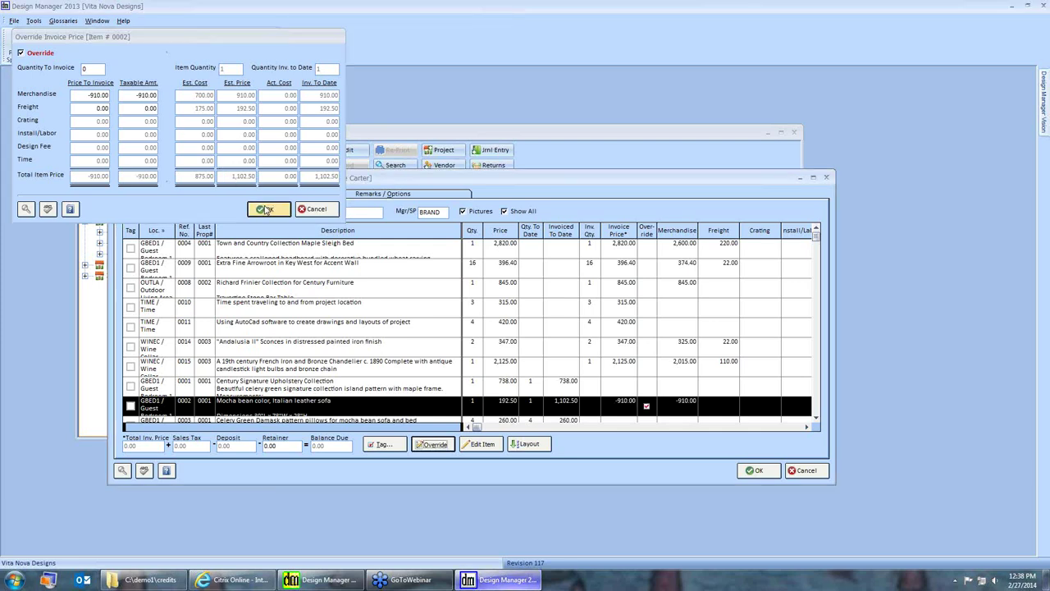
Tag the overridden sofa, preview the credit invoice in the Residential style, and accept it
{"action": "left_click", "coordinate": [130, 406]}
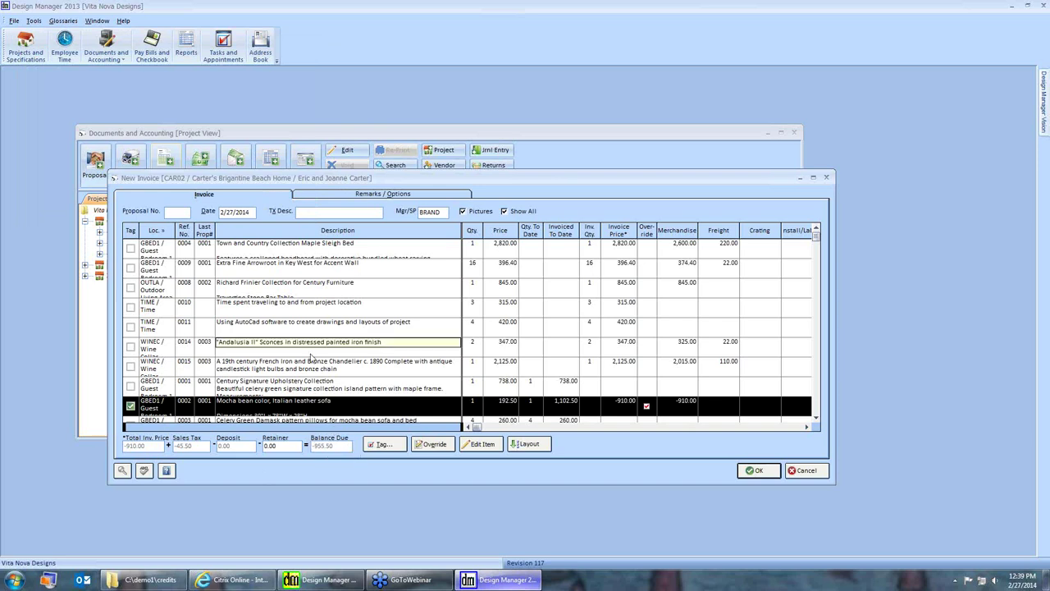
{"action": "left_click", "coordinate": [757, 470]}
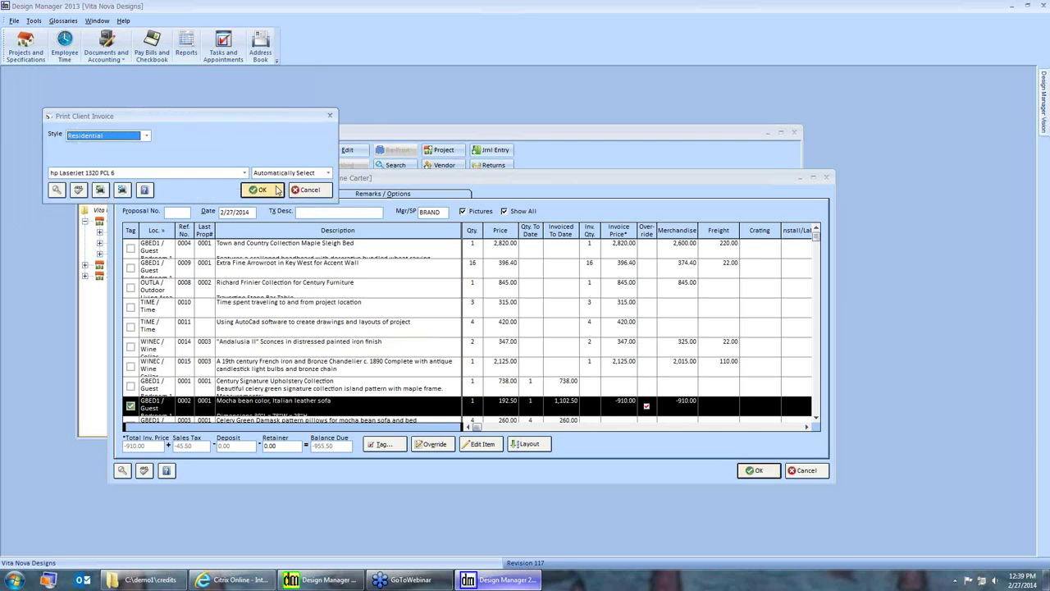
{"action": "key", "text": "Return"}
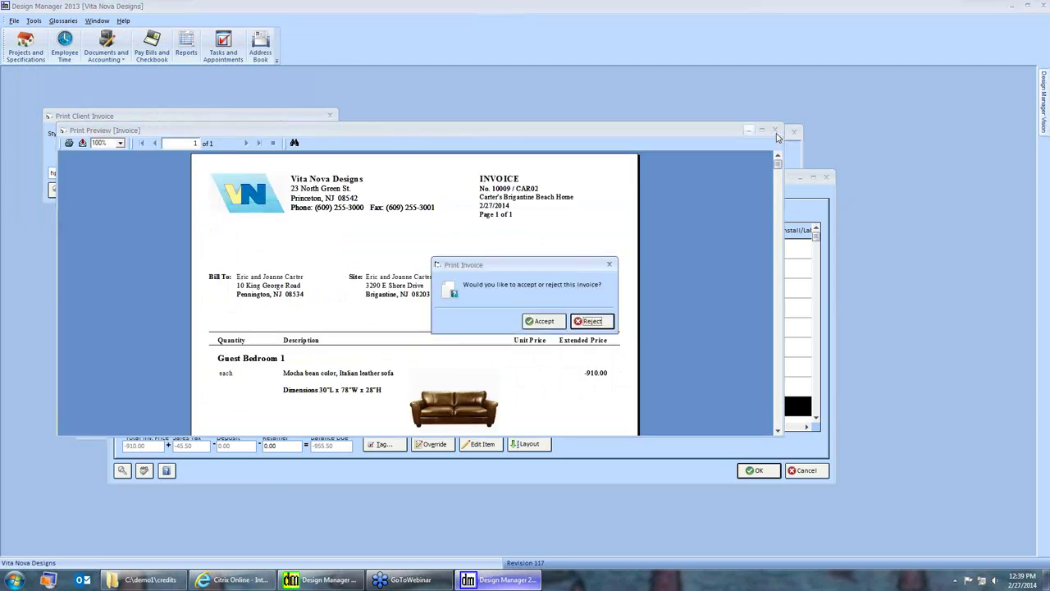
{"action": "left_click", "coordinate": [542, 321]}
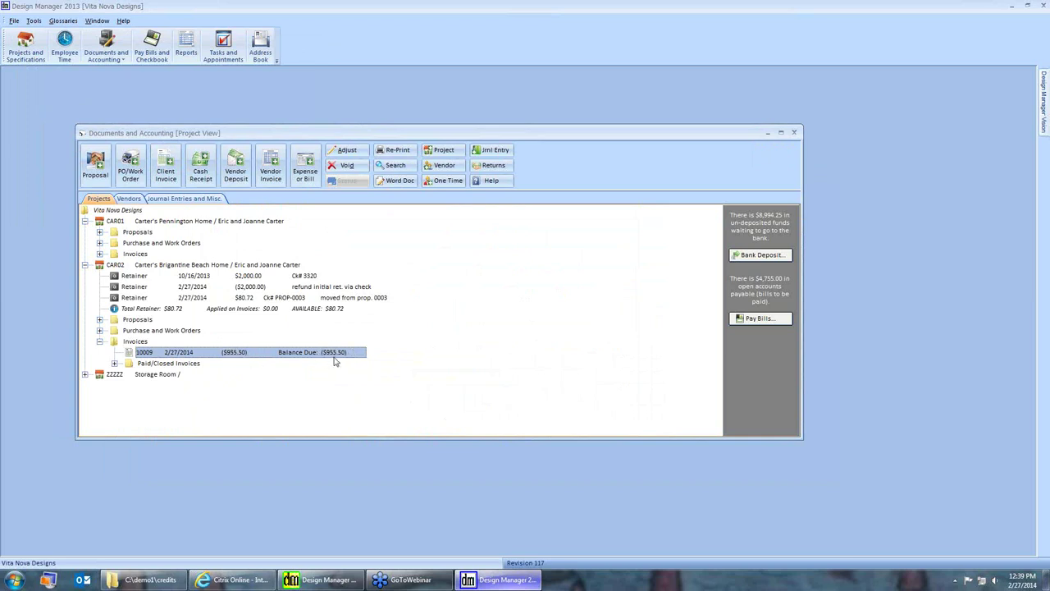
Run the Accounts Receivable Statements report for project CAR02
{"action": "left_click", "coordinate": [186, 45]}
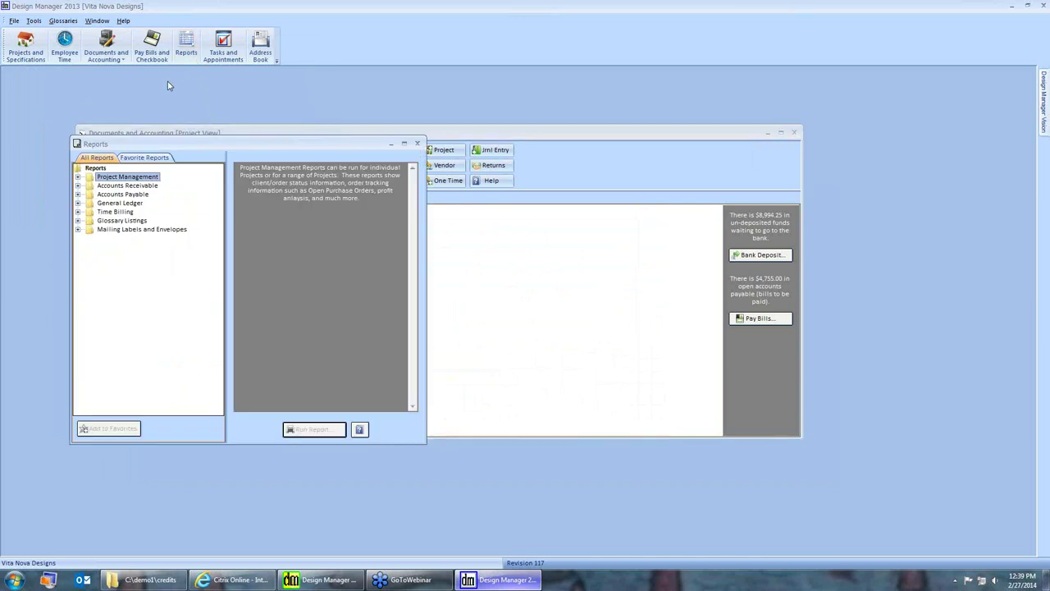
{"action": "left_click", "coordinate": [79, 186]}
{"action": "left_click", "coordinate": [129, 264]}
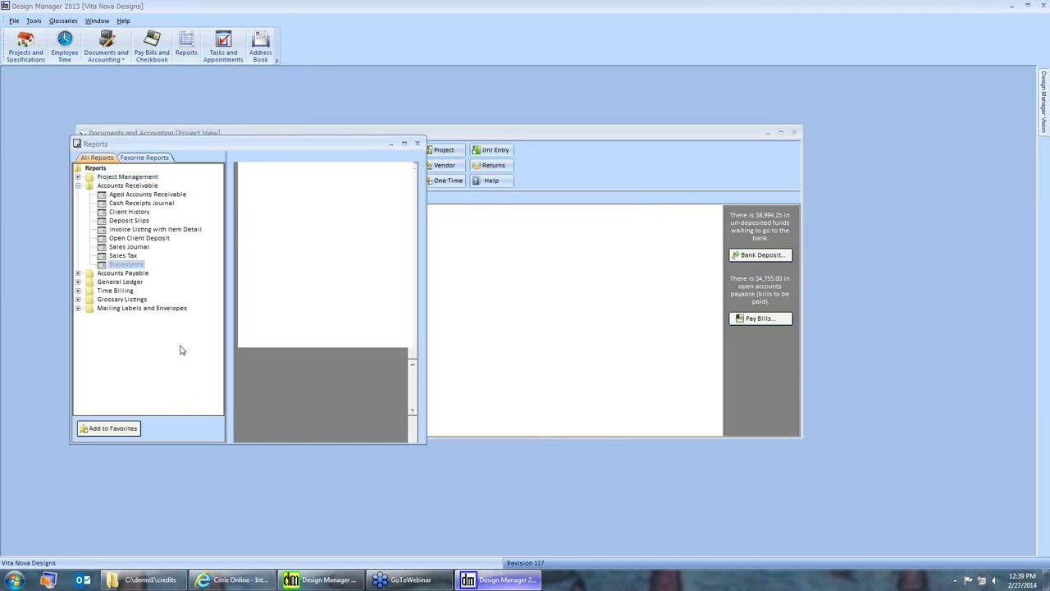
{"action": "left_click", "coordinate": [316, 429]}
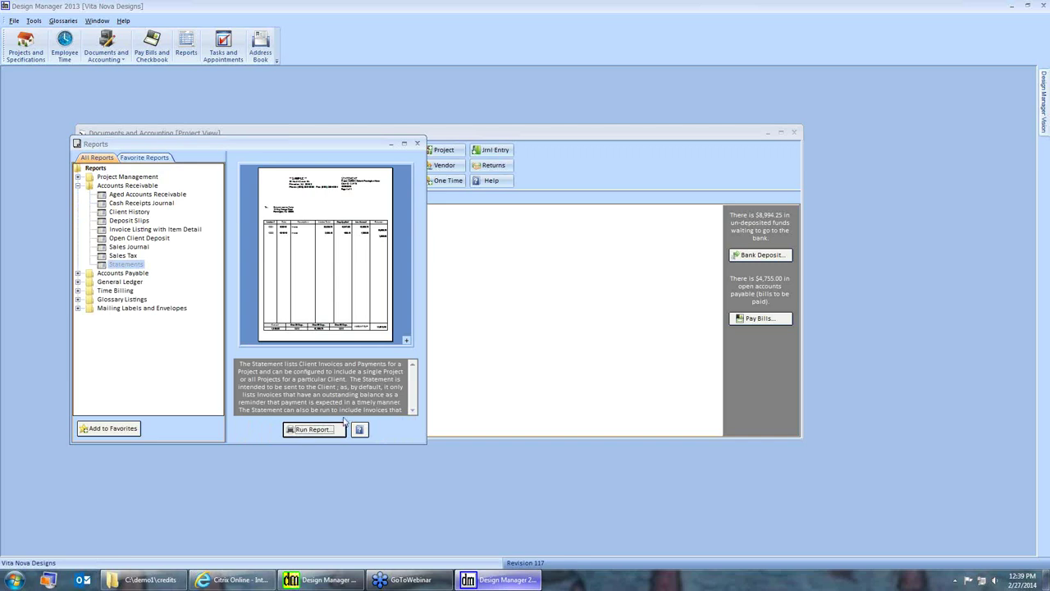
{"action": "type", "text": "CAR02"}
{"action": "key", "text": "Tab"}
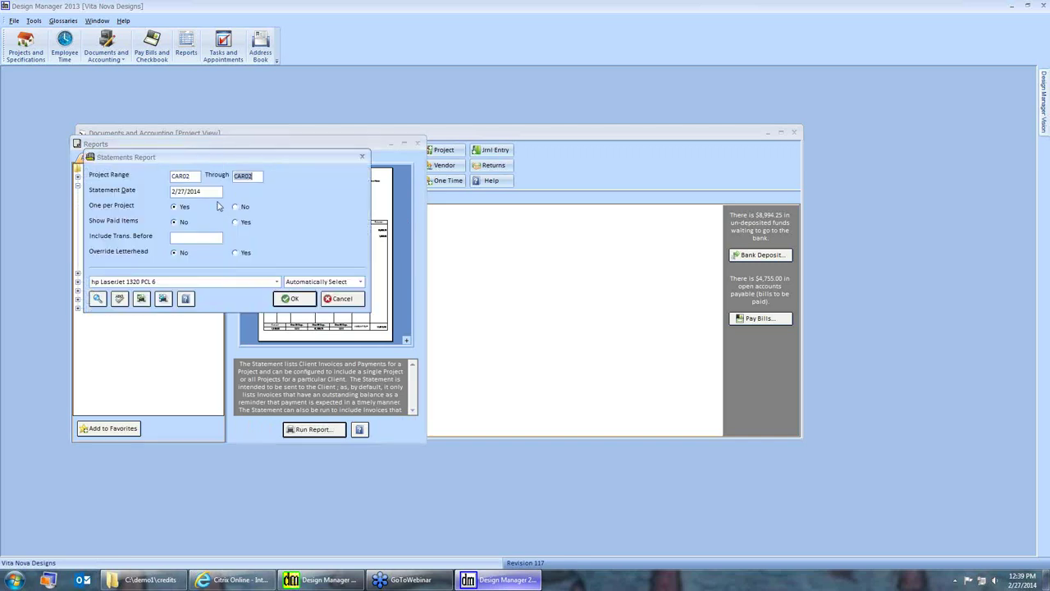
{"action": "left_click", "coordinate": [297, 299]}
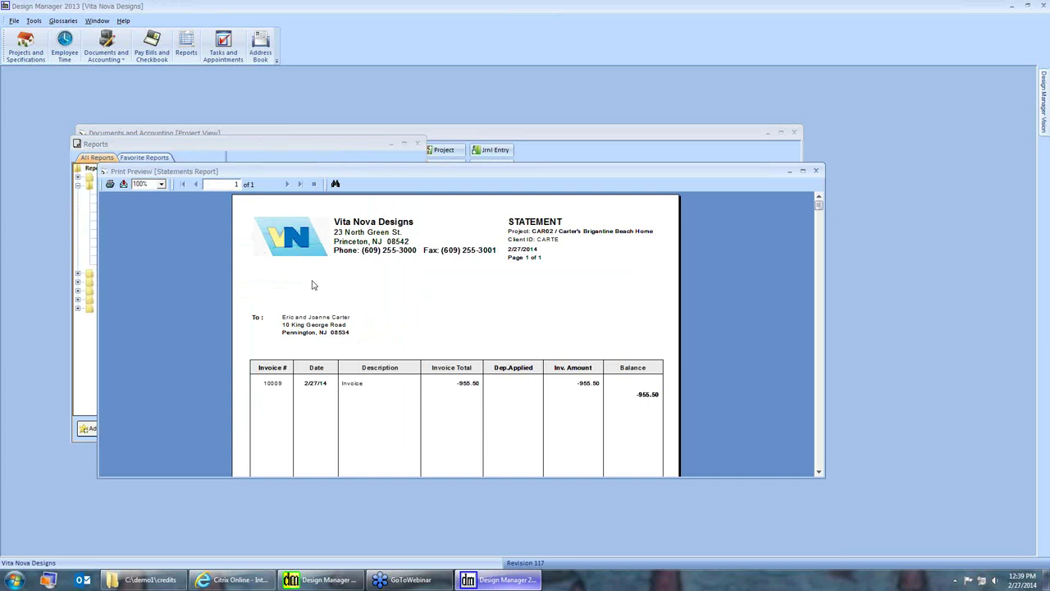
Examine the CAR02 statement through to its amount due, and close the preview and the reports window
{"action": "scroll", "coordinate": [315, 295], "scroll_direction": "down", "scroll_amount": 5}
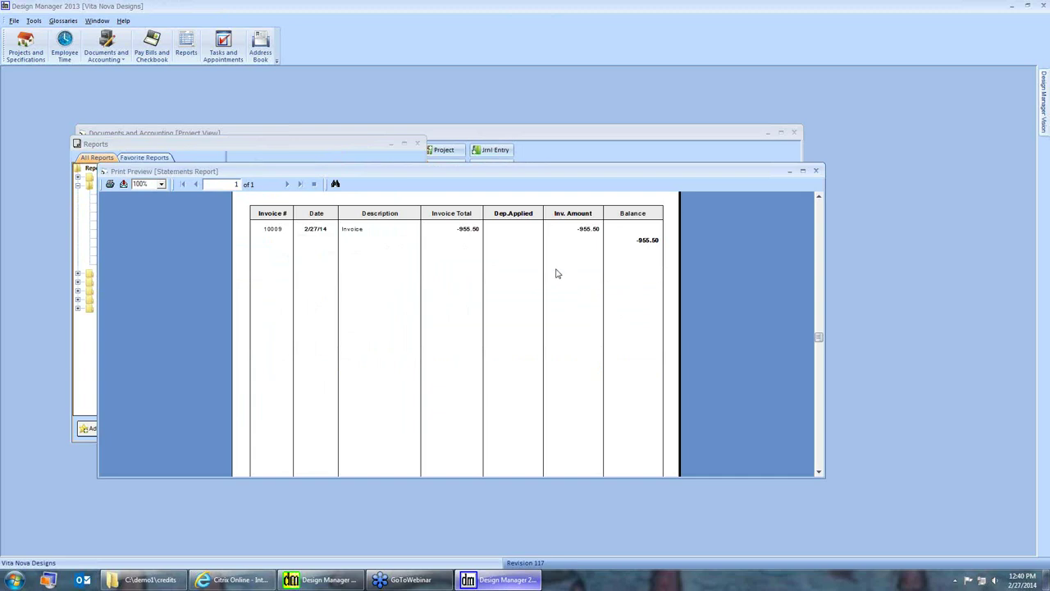
{"action": "scroll", "coordinate": [574, 275], "scroll_direction": "down", "scroll_amount": 5}
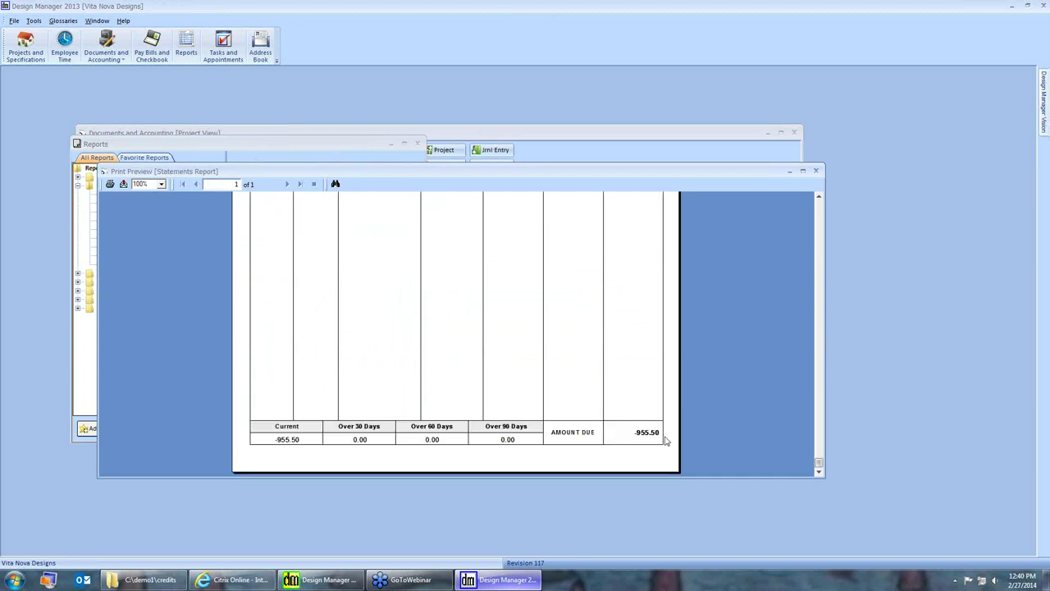
{"action": "left_click", "coordinate": [816, 171]}
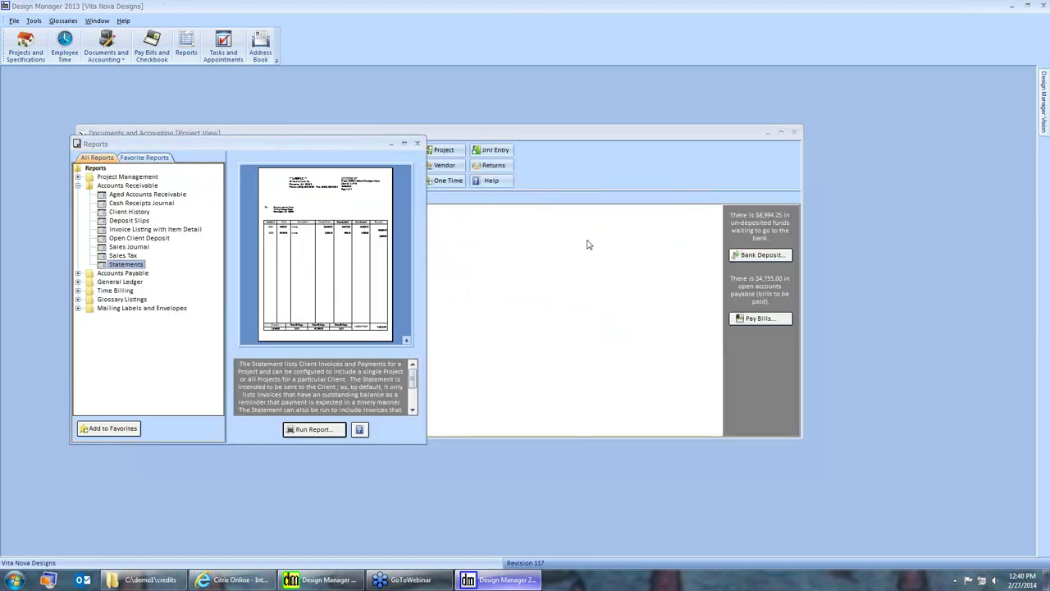
{"action": "left_click", "coordinate": [417, 143]}
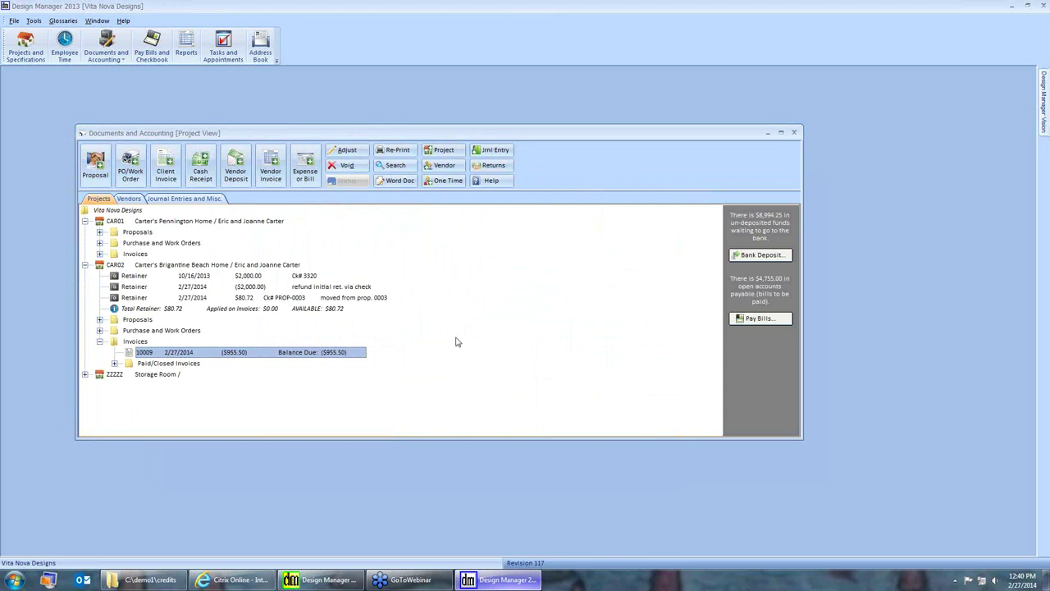
Switch to Design Manager Pro and set up a client return as a credit on account for an invoice
{"action": "left_click", "coordinate": [336, 578]}
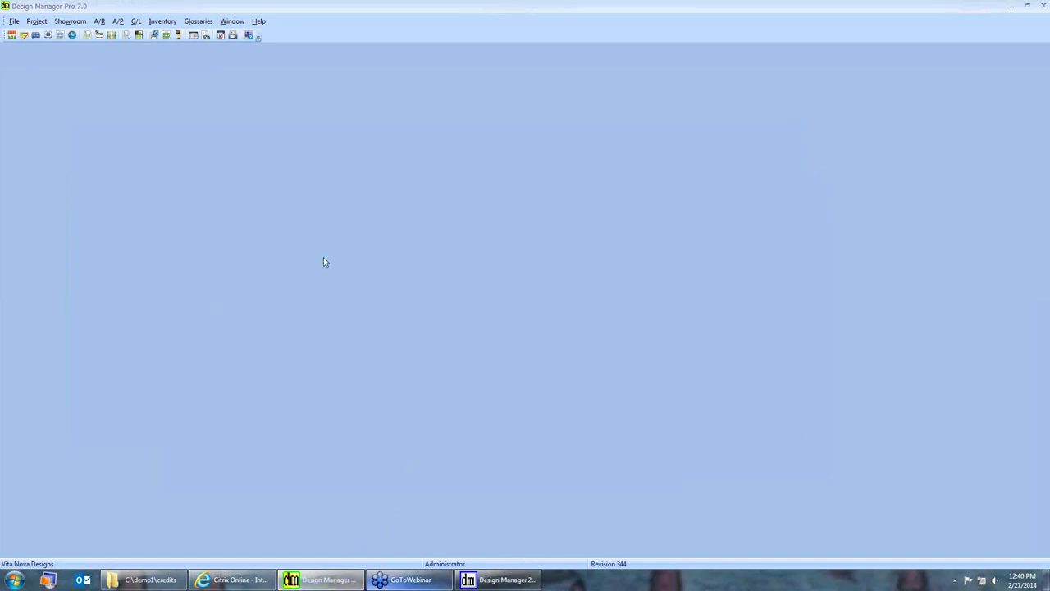
{"action": "left_click", "coordinate": [136, 22]}
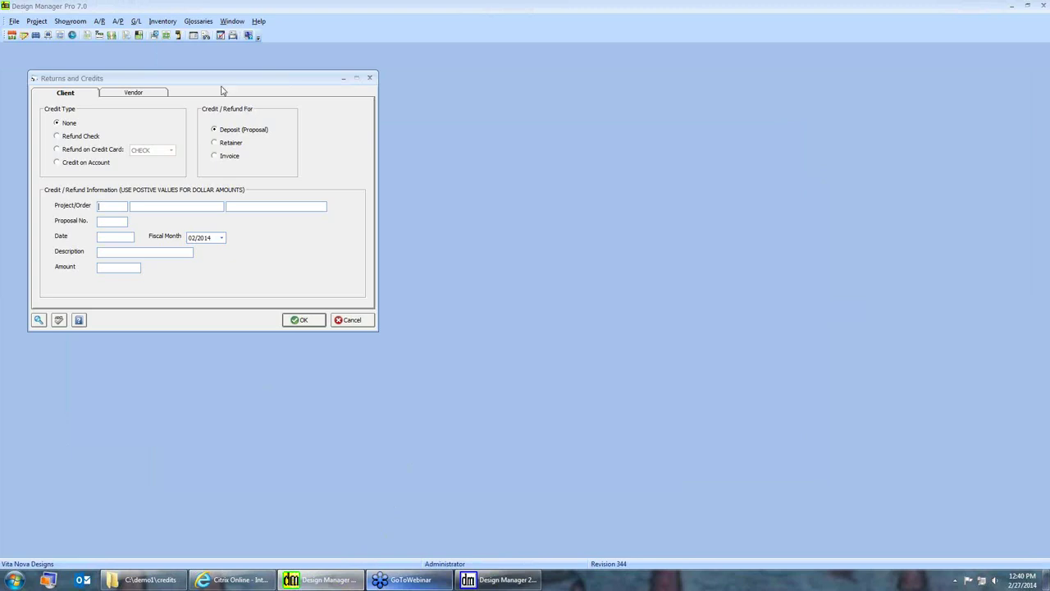
{"action": "left_click_drag", "start_coordinate": [190, 77], "coordinate": [244, 107]}
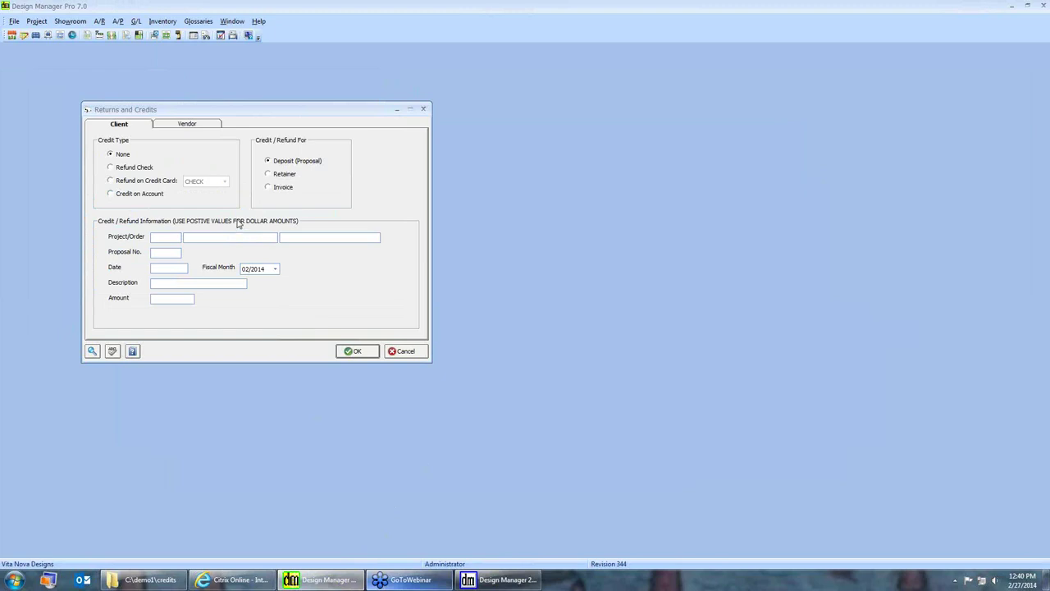
{"action": "left_click", "coordinate": [110, 194]}
{"action": "left_click", "coordinate": [279, 189]}
{"action": "left_click", "coordinate": [280, 190]}
Set the credit's project to CAR02 and choose its open invoice 10005
{"action": "left_click", "coordinate": [167, 237]}
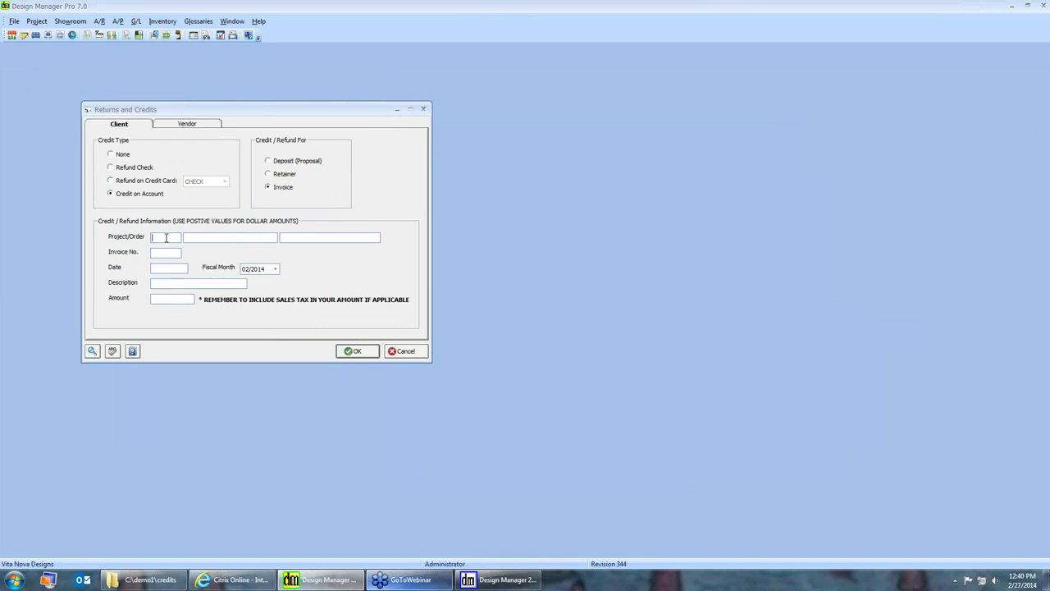
{"action": "type", "text": "CARO"}
{"action": "type", "text": "2"}
{"action": "key", "text": "Tab"}
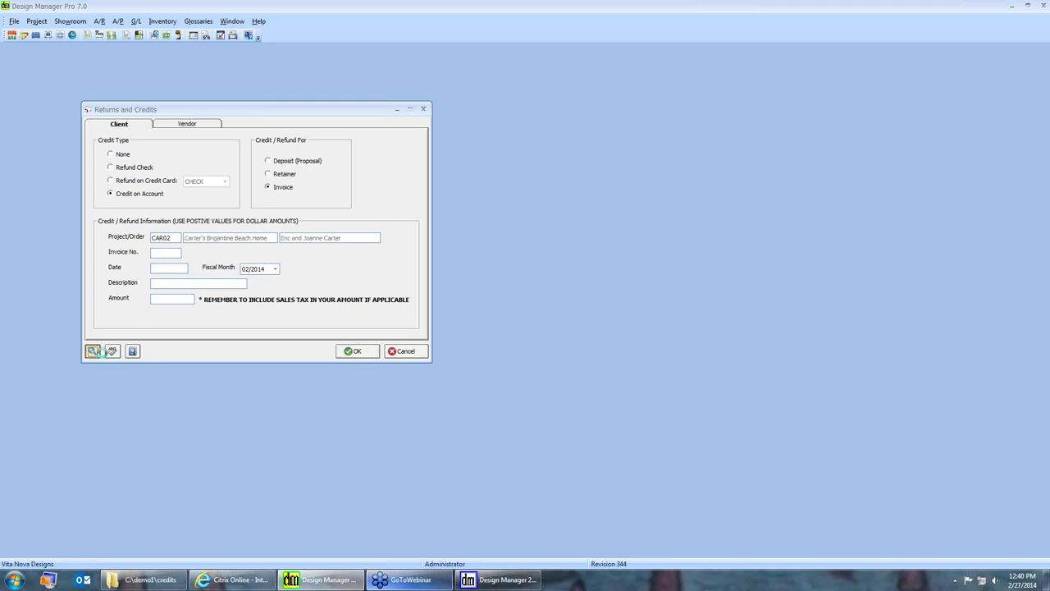
{"action": "left_click", "coordinate": [92, 351]}
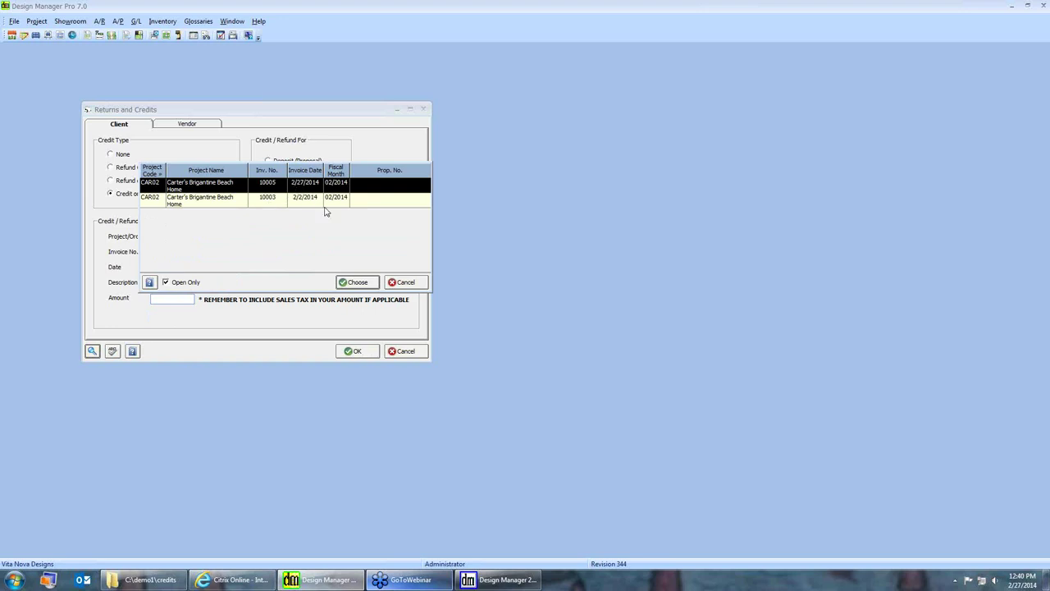
{"action": "left_click", "coordinate": [371, 285]}
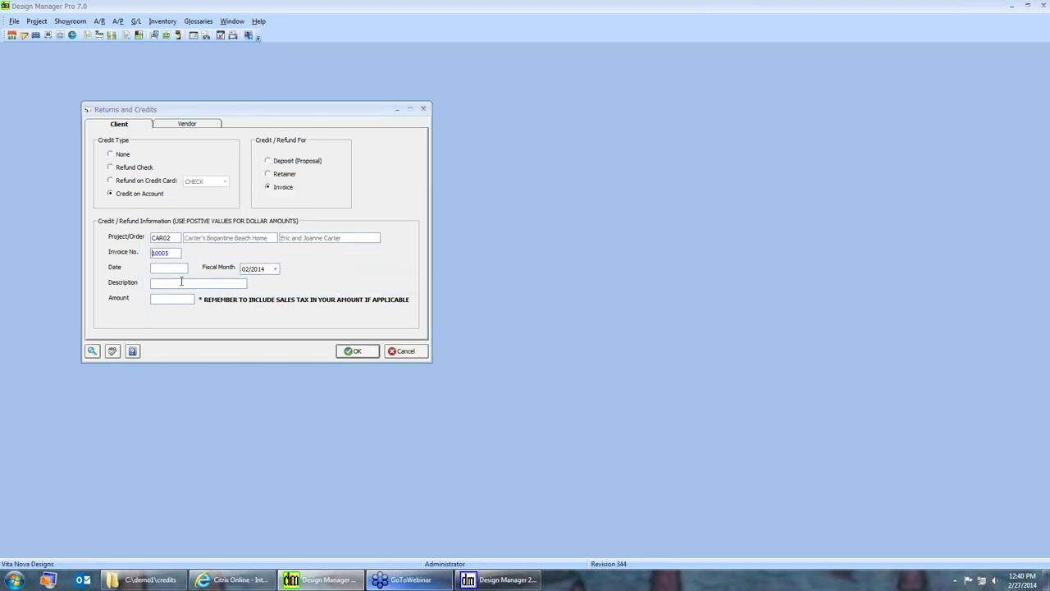
Date the credit 2/27/2014 and describe it as REFUND ON ACCOUNT
{"action": "left_click", "coordinate": [173, 267]}
{"action": "type", "text": "2/27/2014"}
{"action": "key", "text": "Tab"}
{"action": "key", "text": "Tab"}
{"action": "type", "text": "RETUR"}
{"action": "key", "text": "BackSpace"}
{"action": "key", "text": "BackSpace"}
{"action": "key", "text": "BackSpace"}
{"action": "type", "text": "FUND ON ACCOUNT"}
Open the specifications of project CAR02 and sort the items by last invoice, newest first
{"action": "left_click", "coordinate": [36, 35]}
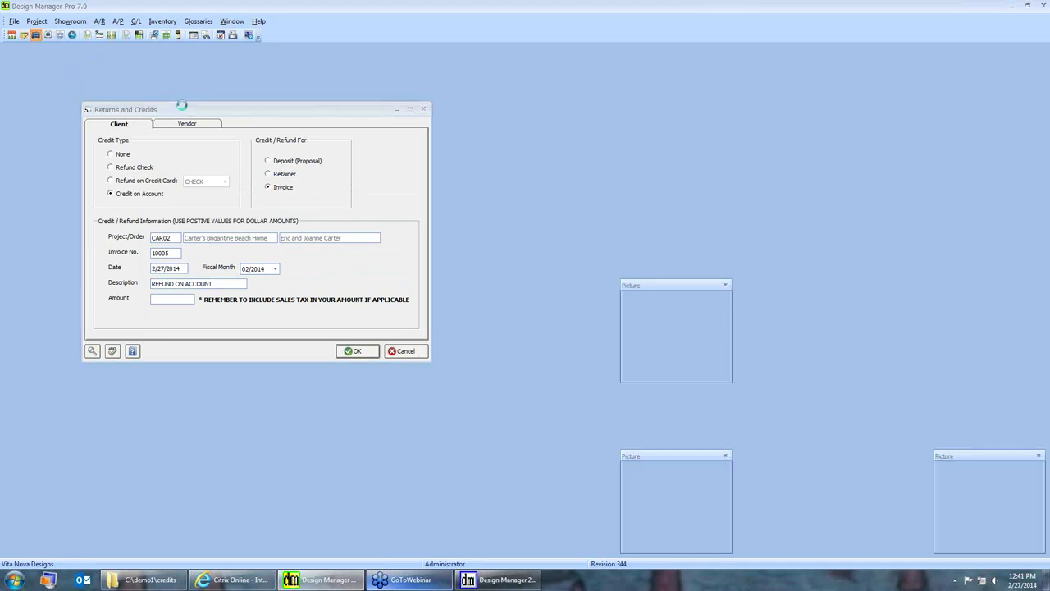
{"action": "left_click_drag", "start_coordinate": [222, 111], "coordinate": [347, 178]}
{"action": "type", "text": "CAR"}
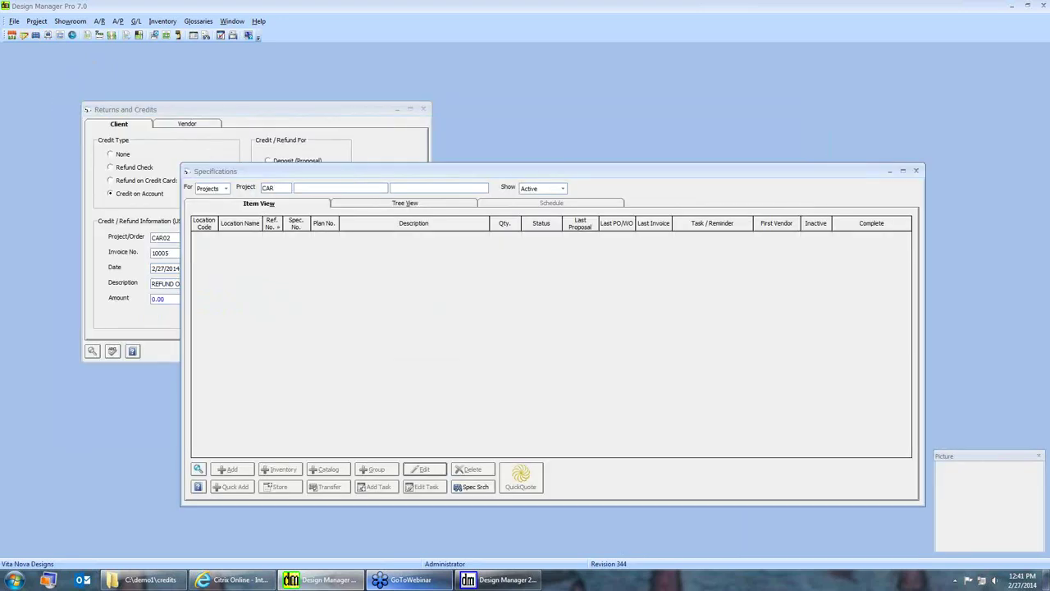
{"action": "type", "text": "02"}
{"action": "key", "text": "Tab"}
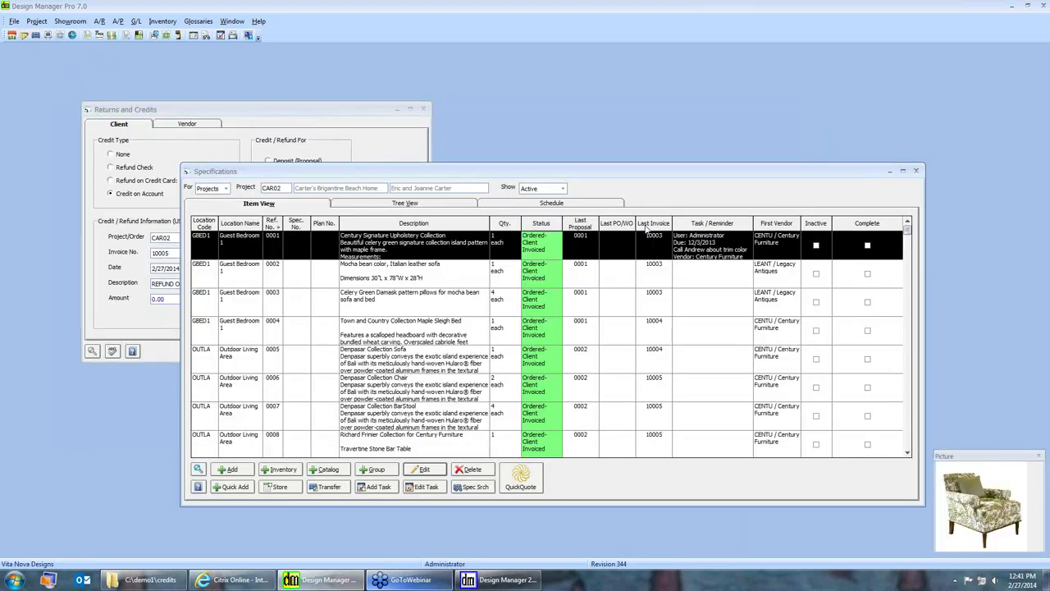
{"action": "left_click", "coordinate": [661, 225]}
{"action": "left_click", "coordinate": [663, 226]}
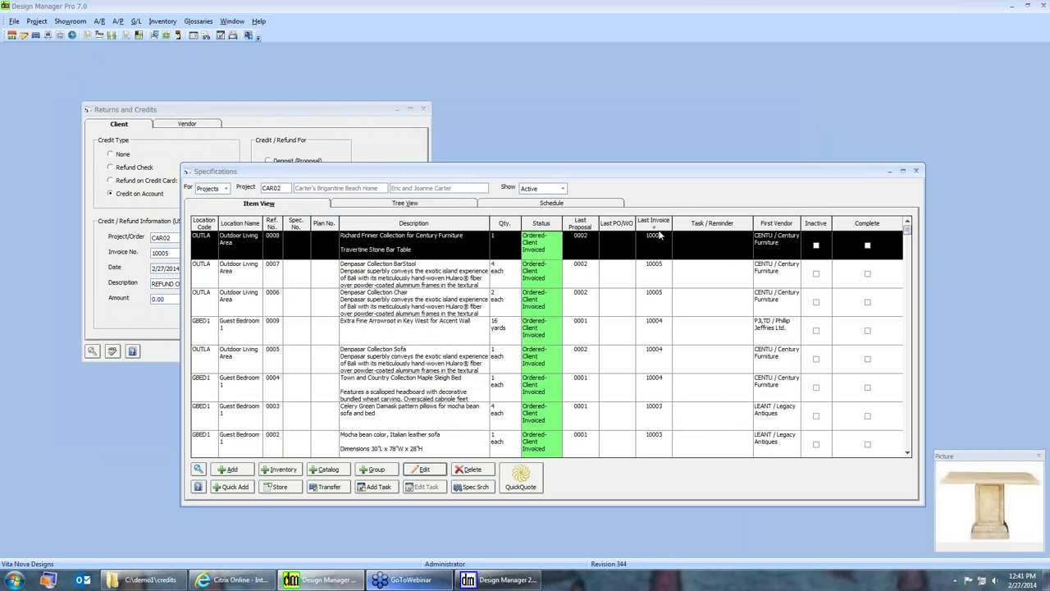
Check the client invoice amounts in the status details of item 0008, the travertine bar table, and close the item without changes
{"action": "left_click", "coordinate": [423, 469]}
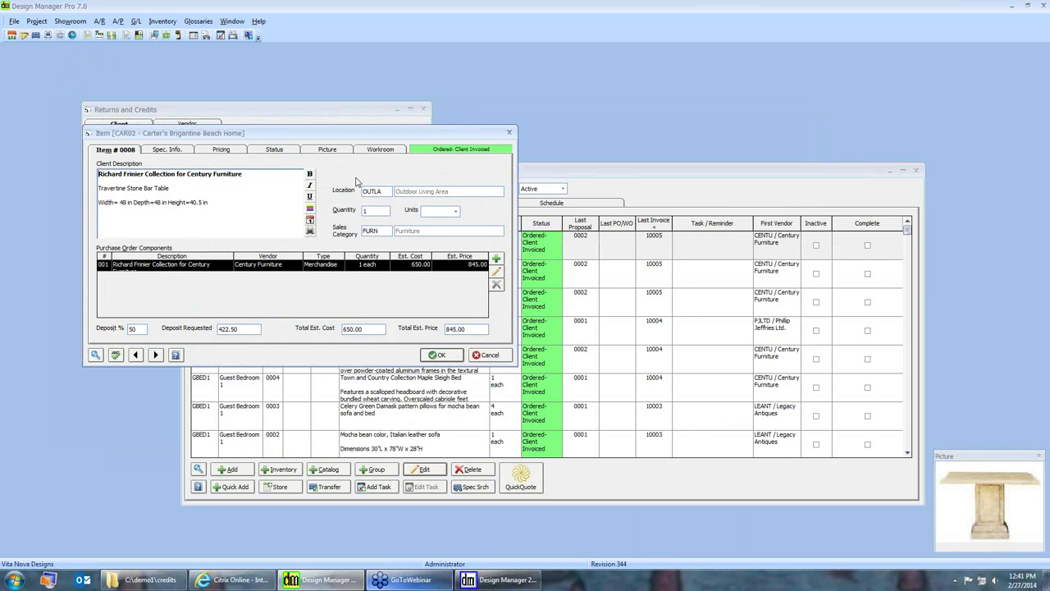
{"action": "left_click", "coordinate": [282, 152]}
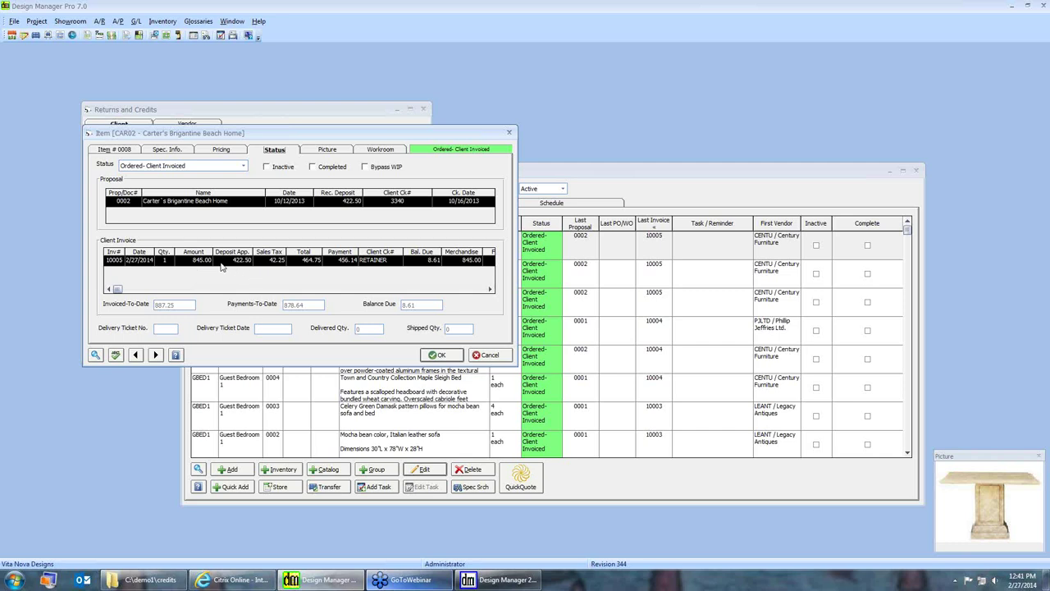
{"action": "left_click", "coordinate": [484, 354]}
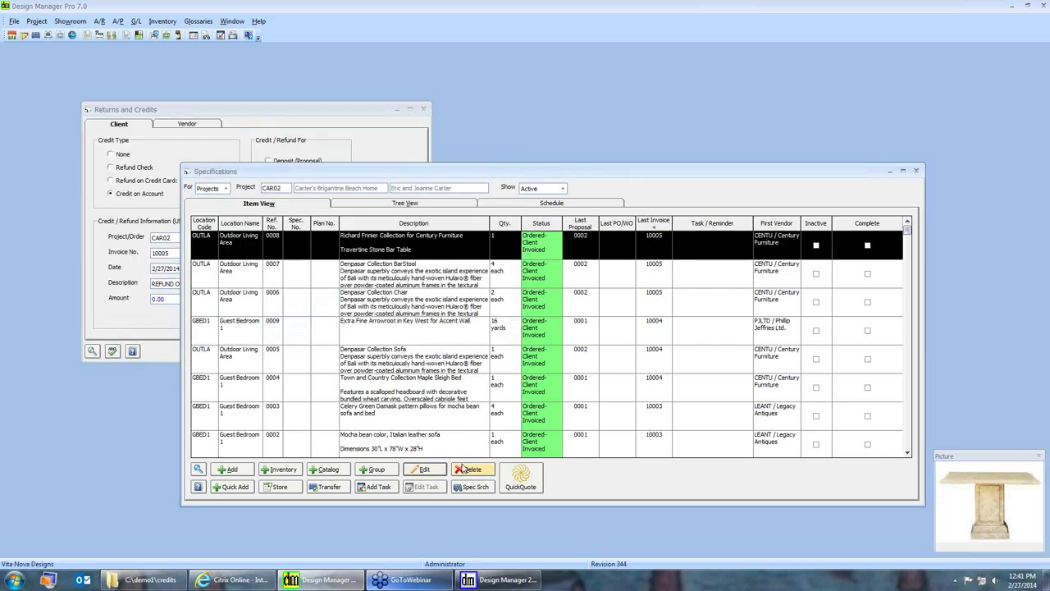
{"action": "left_click", "coordinate": [422, 469]}
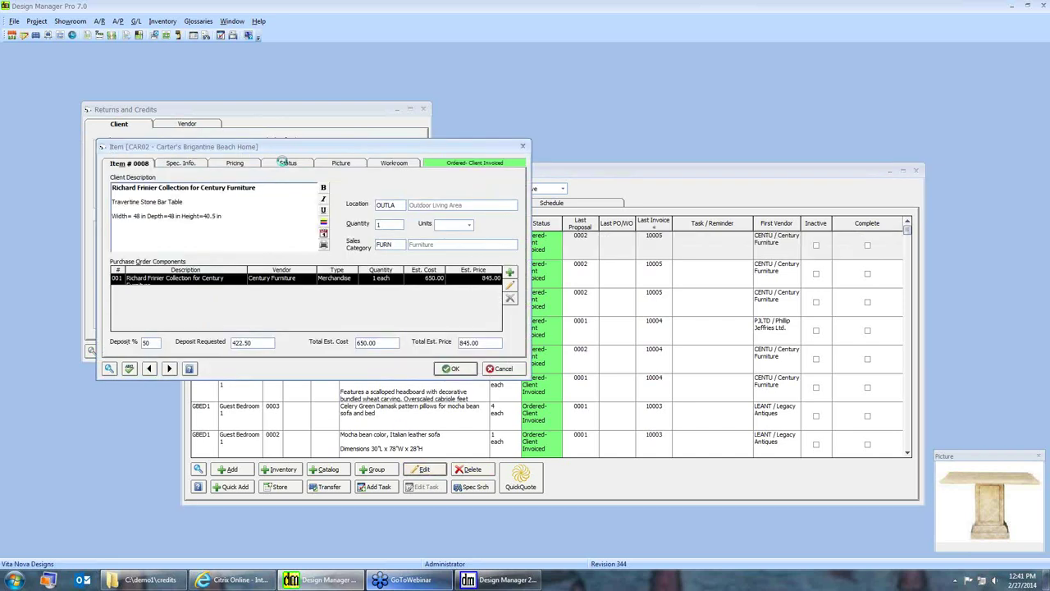
{"action": "left_click", "coordinate": [283, 162]}
{"action": "left_click", "coordinate": [140, 162]}
{"action": "left_click", "coordinate": [281, 166]}
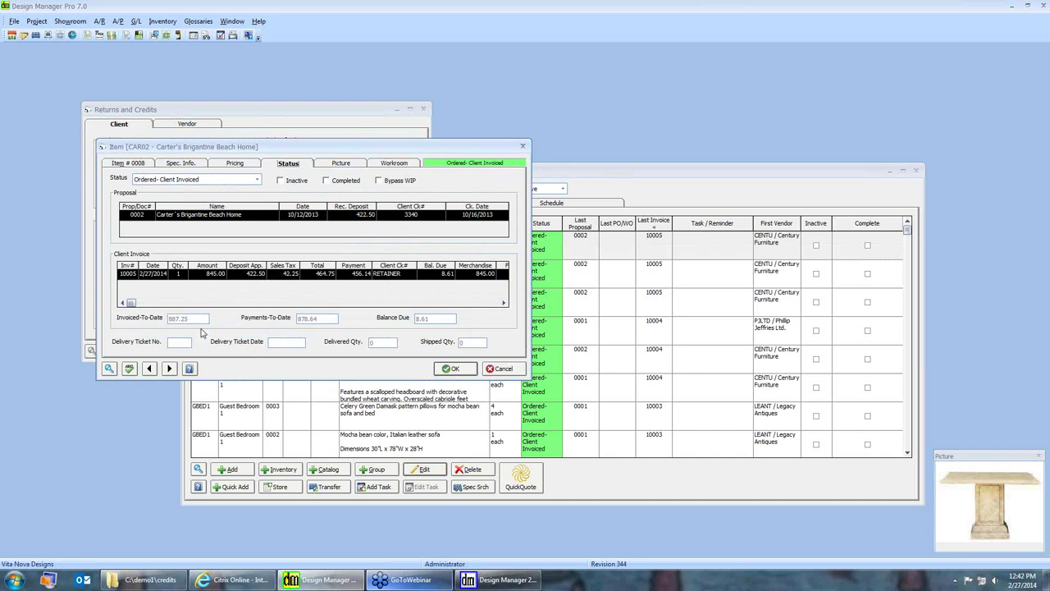
{"action": "left_click", "coordinate": [502, 369]}
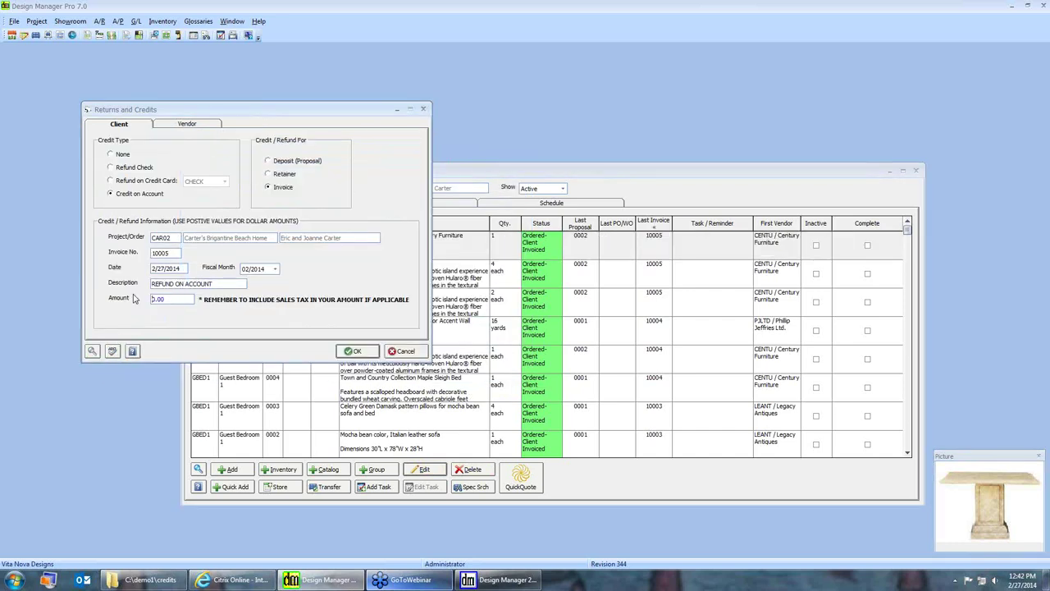
Set the credit amount to 887.25 and process the credit through to selecting the returned items
{"action": "left_click", "coordinate": [172, 301]}
{"action": "type", "text": "887.25"}
{"action": "left_click", "coordinate": [357, 351]}
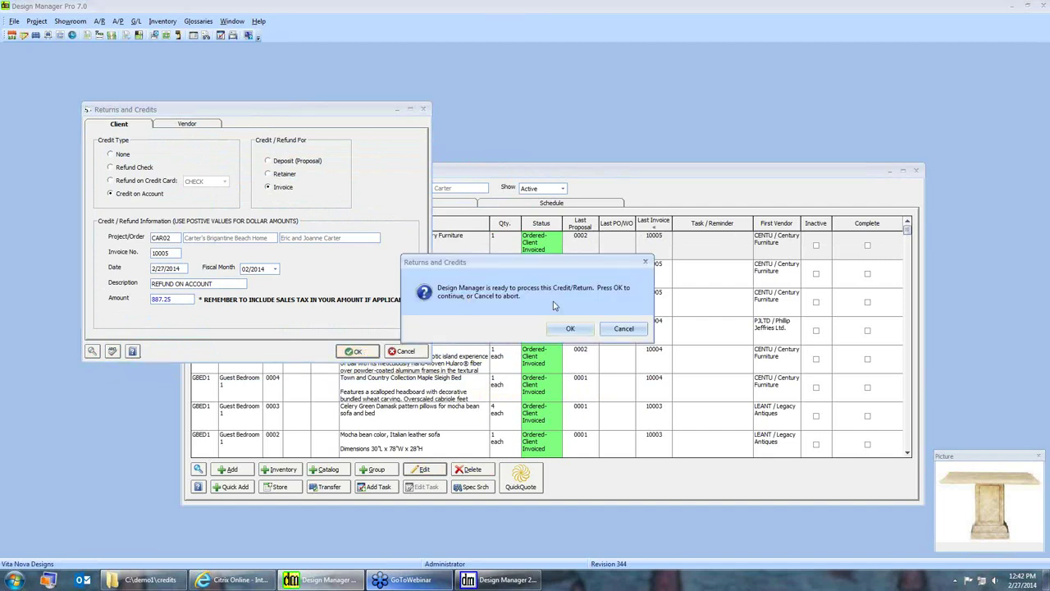
{"action": "left_click", "coordinate": [570, 329]}
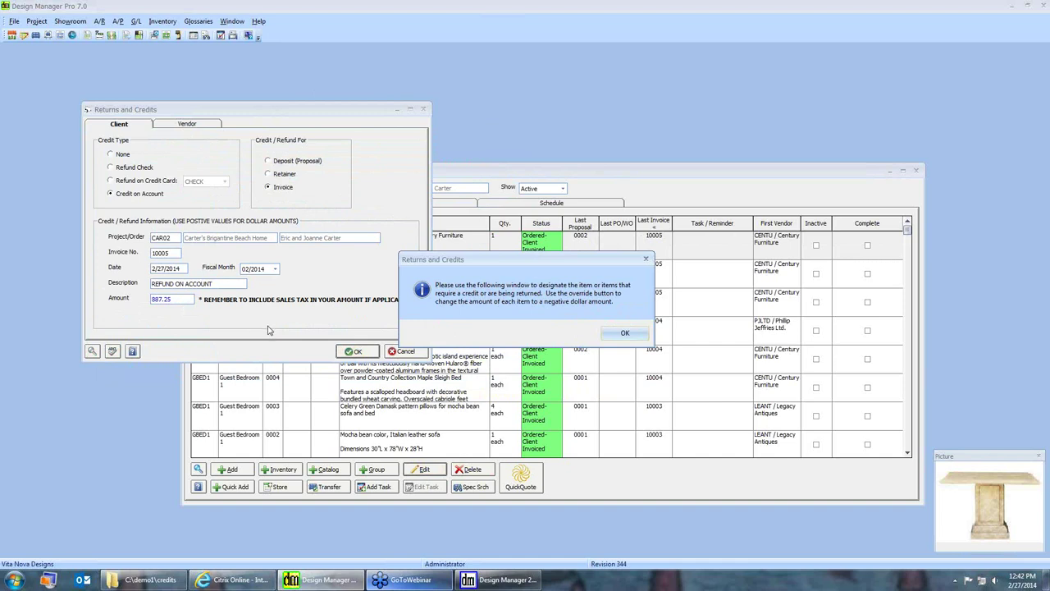
{"action": "left_click", "coordinate": [625, 334]}
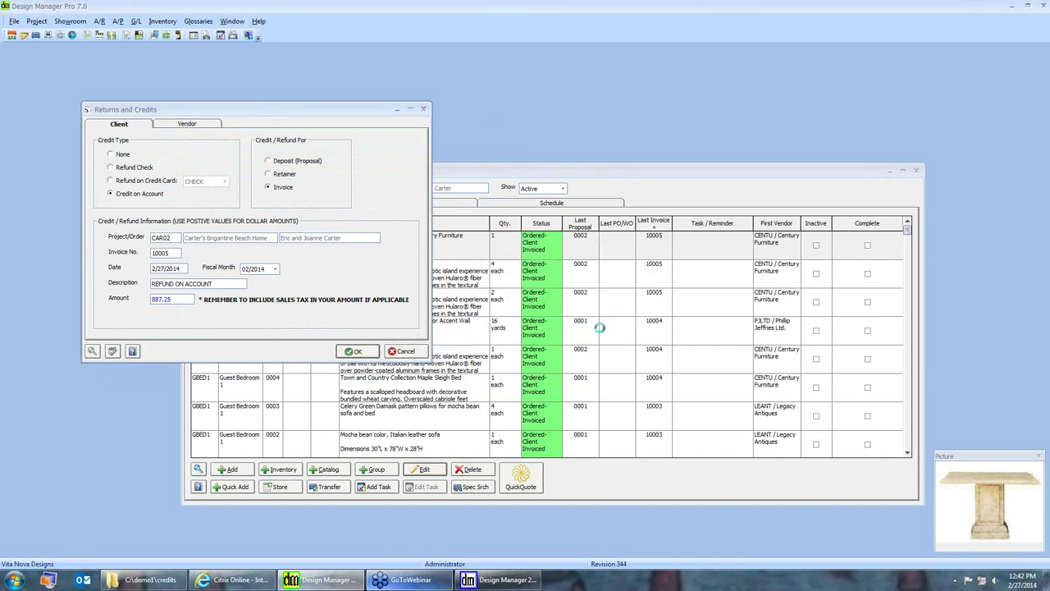
In the new CAR02 invoice, override the invoice price of bar table item 0008 with a merchandise amount of -845.00
{"action": "left_click", "coordinate": [673, 193]}
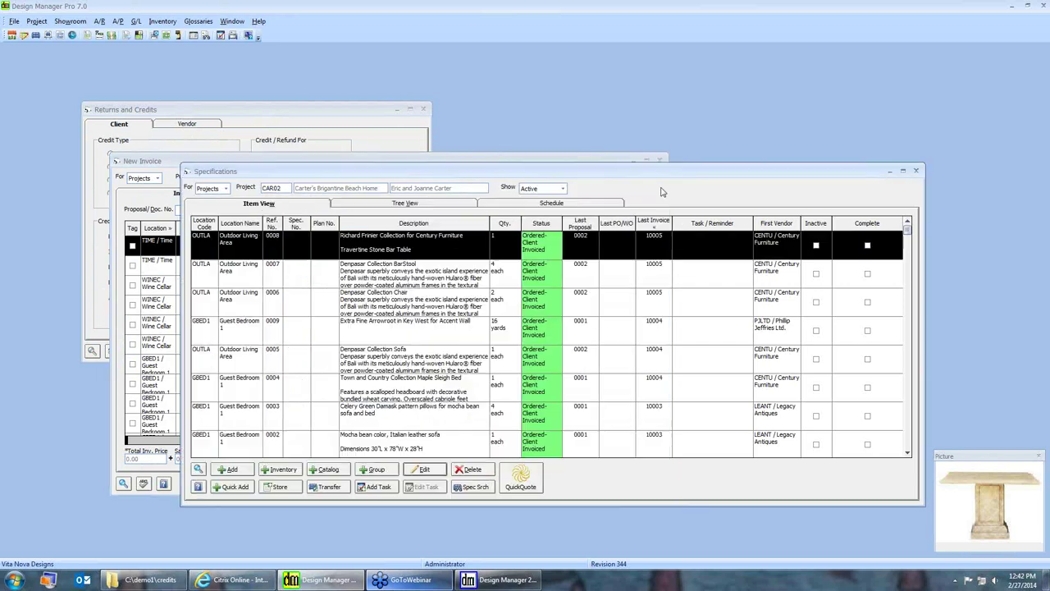
{"action": "left_click_drag", "start_coordinate": [300, 173], "coordinate": [423, 179]}
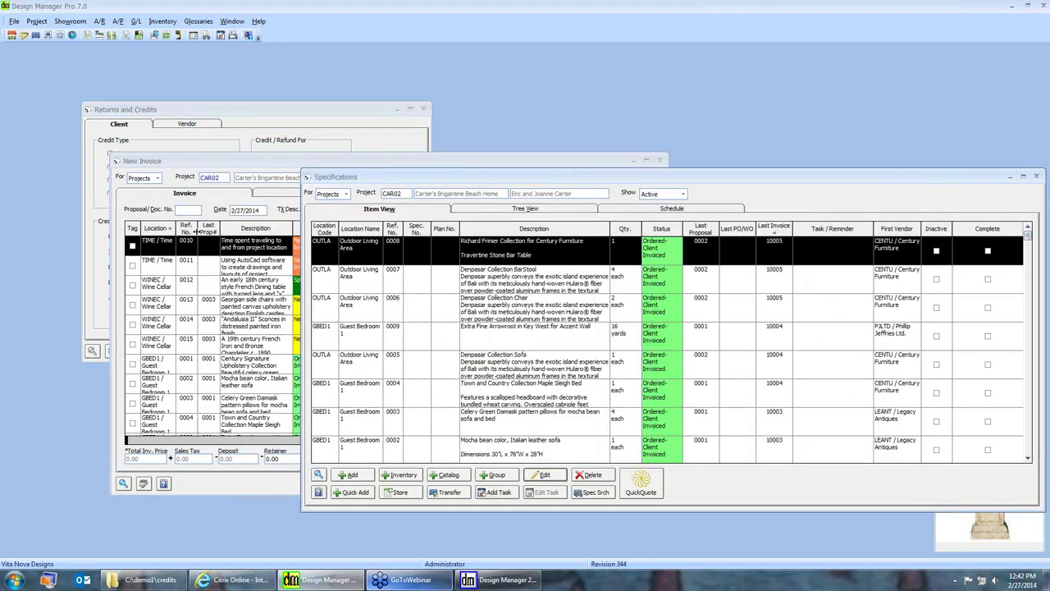
{"action": "left_click", "coordinate": [207, 203]}
{"action": "scroll", "coordinate": [207, 320], "scroll_direction": "down", "scroll_amount": 5}
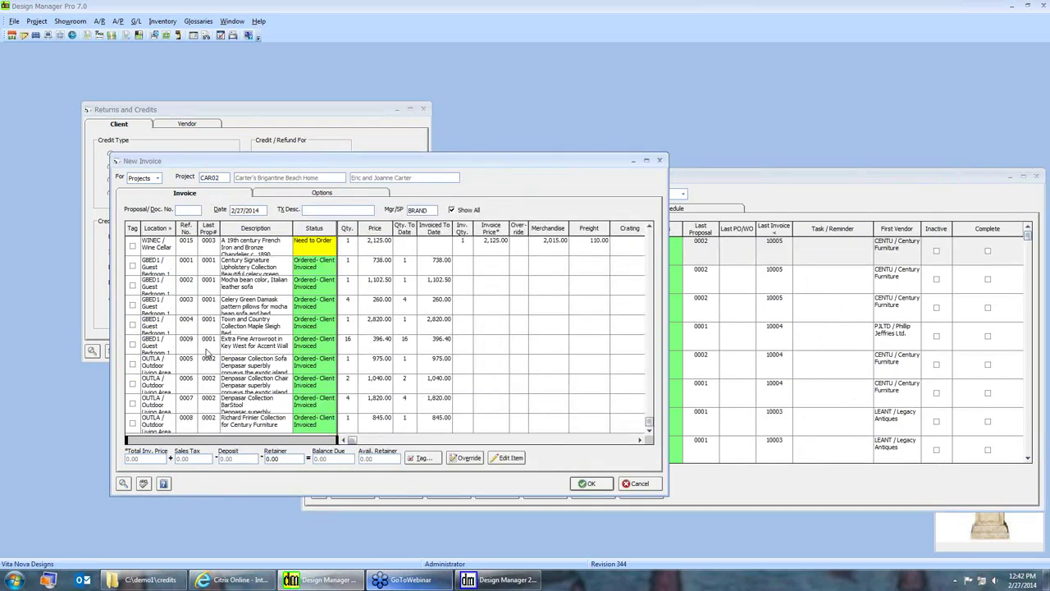
{"action": "left_click", "coordinate": [265, 424]}
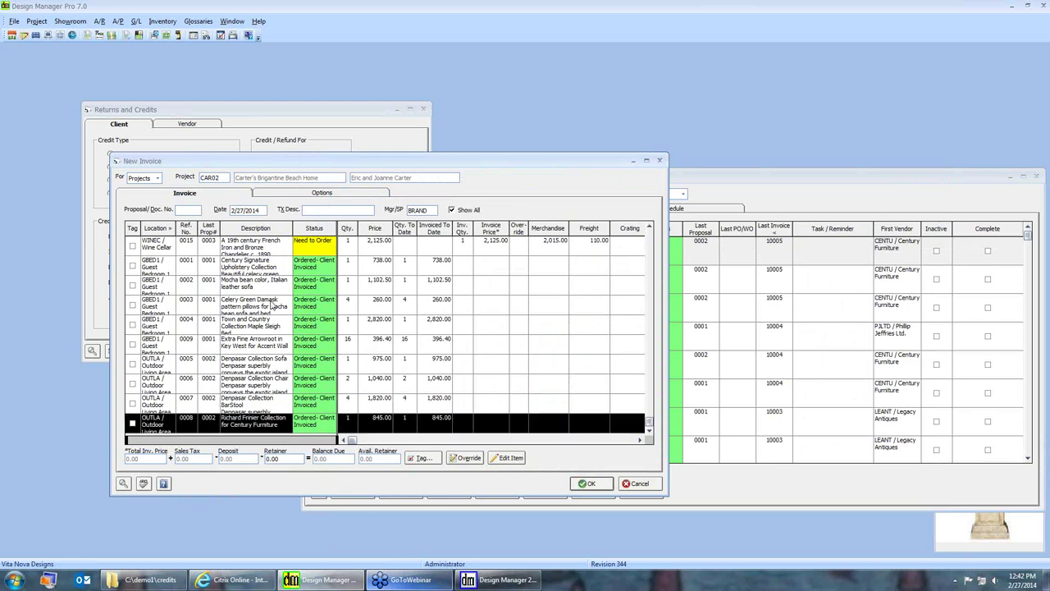
{"action": "left_click", "coordinate": [206, 422]}
{"action": "left_click", "coordinate": [464, 457]}
{"action": "left_click", "coordinate": [40, 54]}
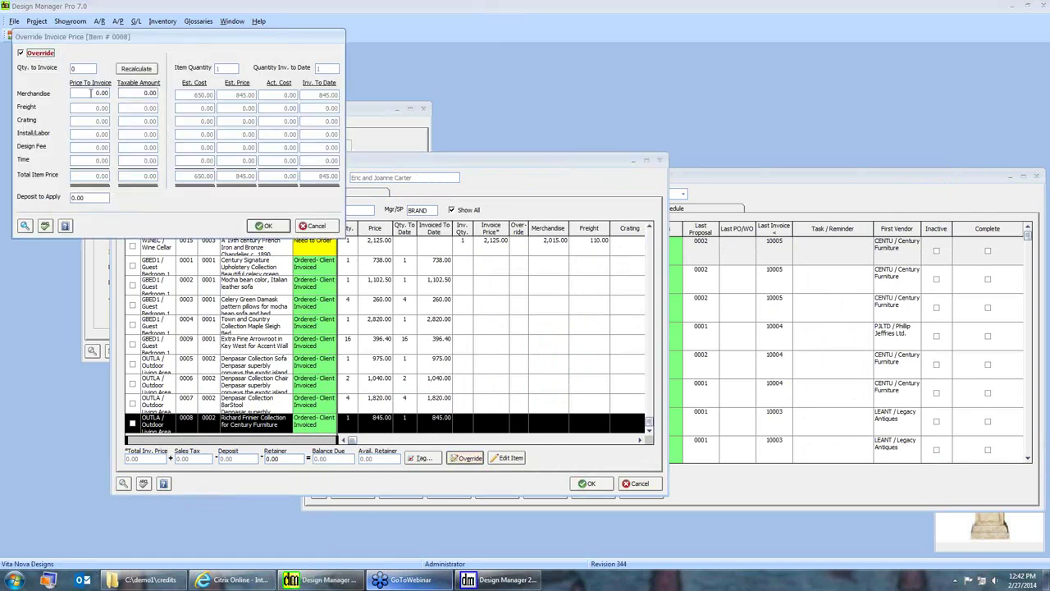
{"action": "type", "text": "845.00"}
{"action": "left_click", "coordinate": [72, 198]}
{"action": "left_click", "coordinate": [90, 93]}
{"action": "type", "text": "-"}
{"action": "left_click", "coordinate": [265, 226]}
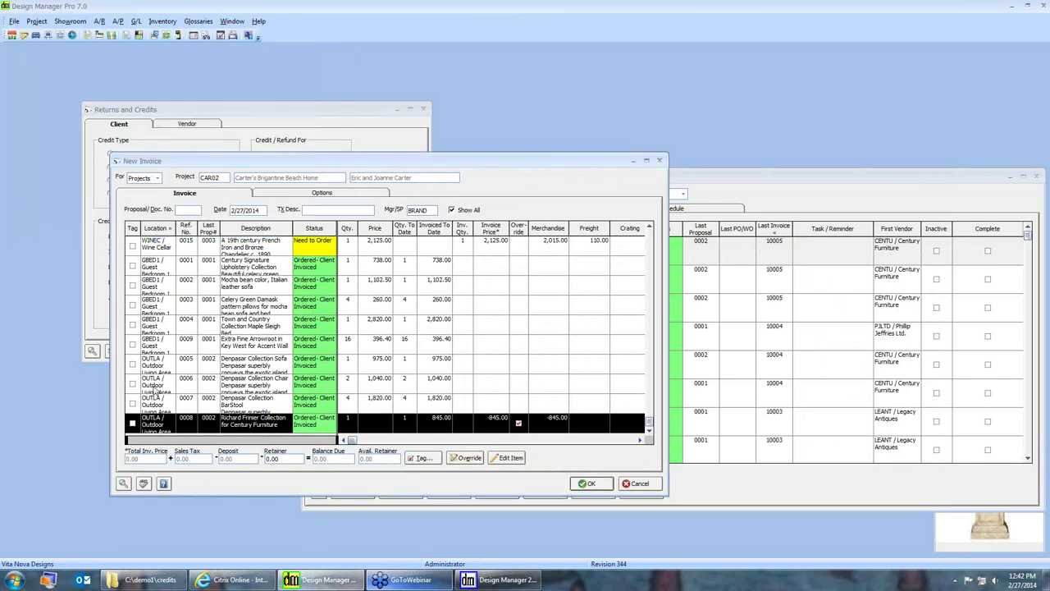
Tag the overridden bar table item and preview the credit invoice in the Residential style
{"action": "left_click", "coordinate": [132, 423]}
{"action": "left_click_drag", "start_coordinate": [351, 163], "coordinate": [488, 186]}
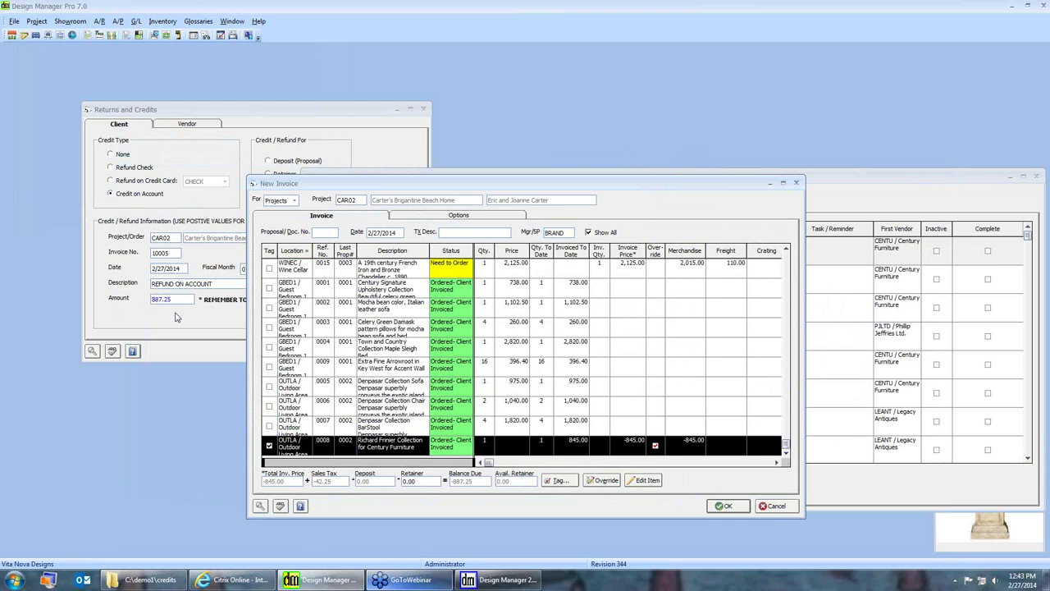
{"action": "left_click_drag", "start_coordinate": [366, 189], "coordinate": [235, 145]}
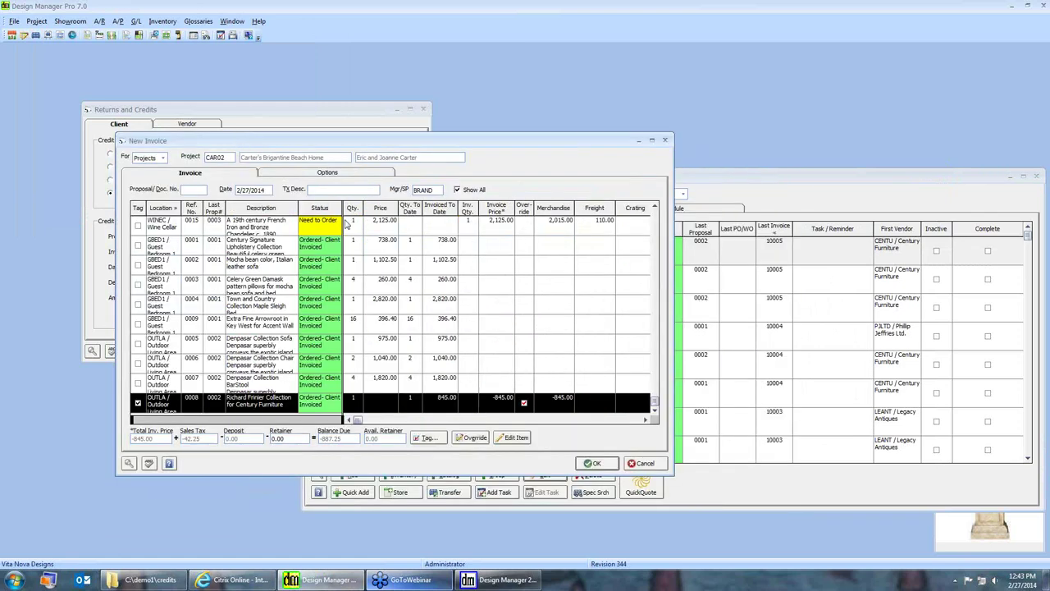
{"action": "left_click", "coordinate": [594, 460]}
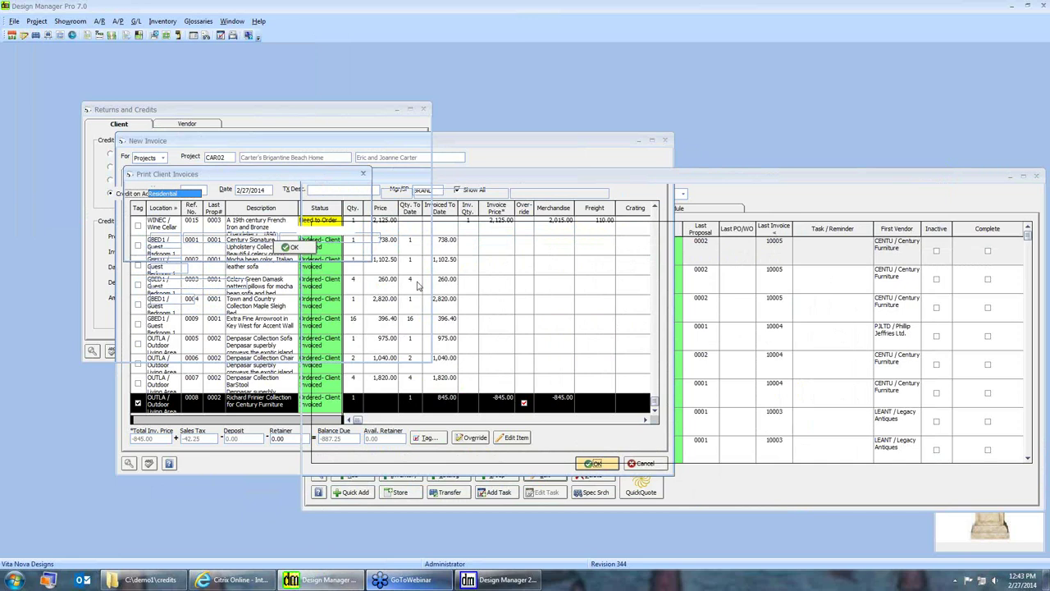
{"action": "left_click", "coordinate": [294, 247]}
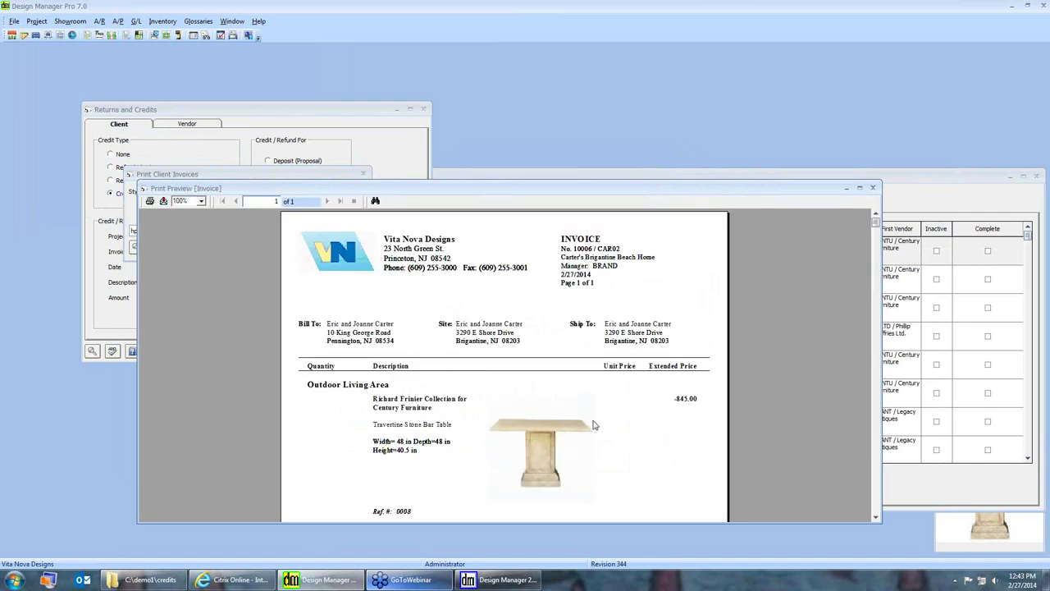
Review the credit invoice down to its totals, close the preview, and accept the invoice to complete the credit
{"action": "left_click", "coordinate": [686, 399]}
{"action": "scroll", "coordinate": [491, 391], "scroll_direction": "down", "scroll_amount": 3}
{"action": "scroll", "coordinate": [472, 392], "scroll_direction": "down", "scroll_amount": 2}
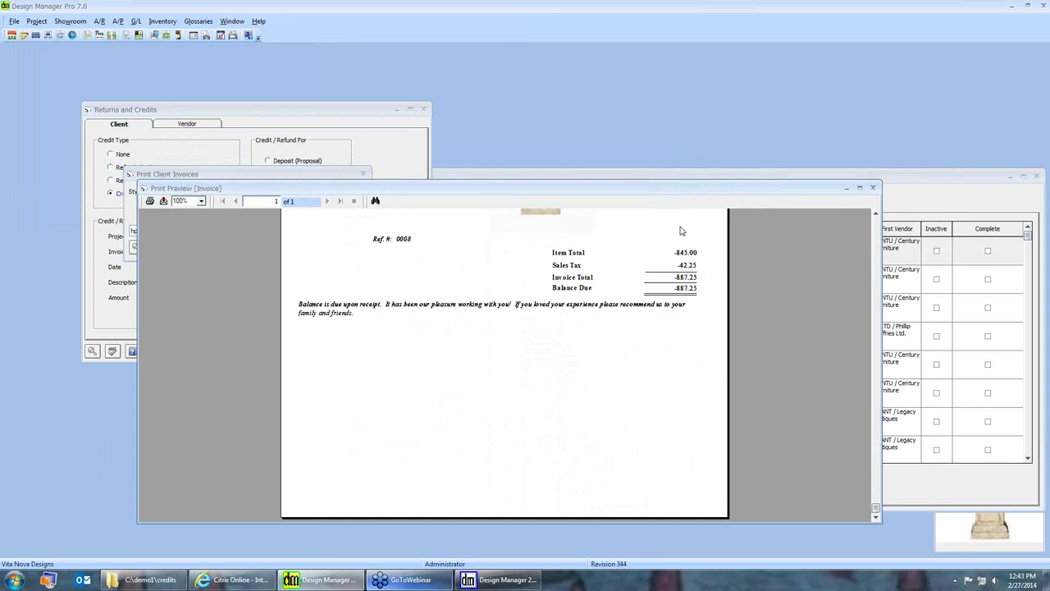
{"action": "left_click", "coordinate": [693, 254]}
{"action": "left_click", "coordinate": [873, 187]}
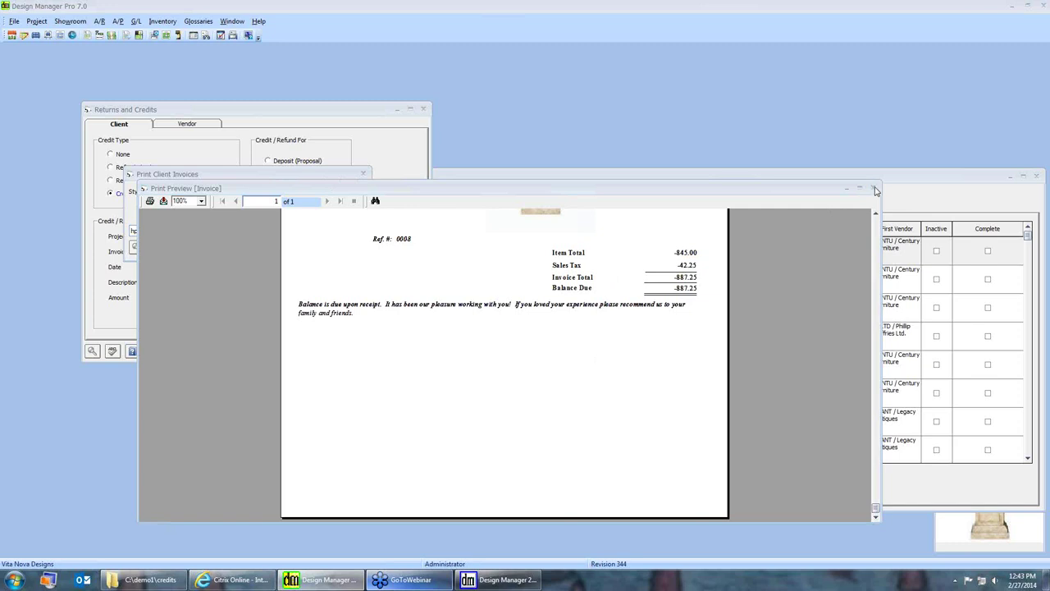
{"action": "left_click", "coordinate": [502, 317]}
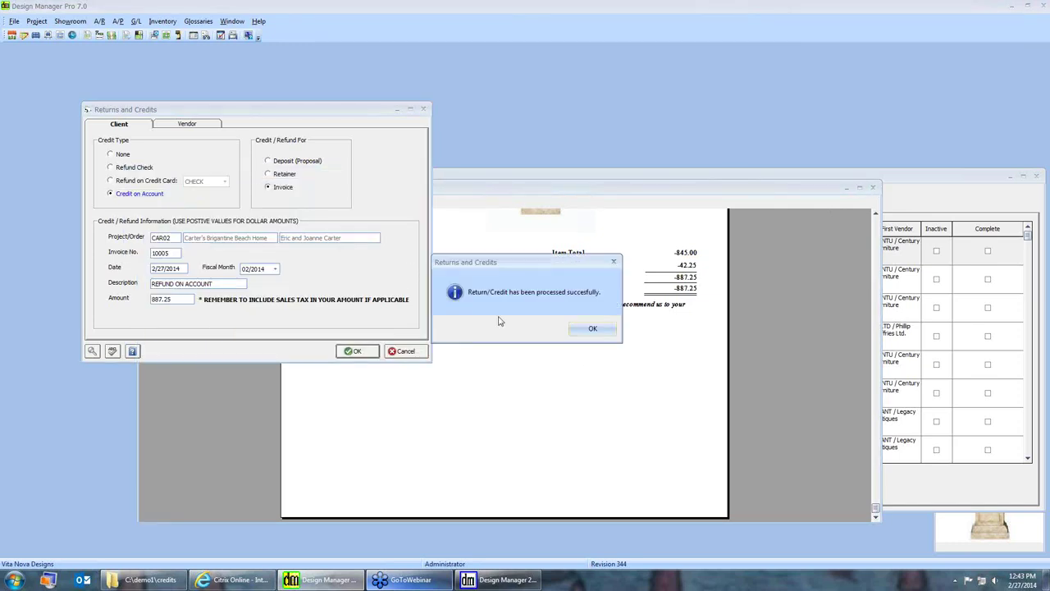
{"action": "left_click", "coordinate": [596, 333]}
Display the list of existing client invoices to check the new credit invoice
{"action": "left_click", "coordinate": [99, 20]}
{"action": "left_click", "coordinate": [114, 34]}
{"action": "left_click", "coordinate": [314, 219]}
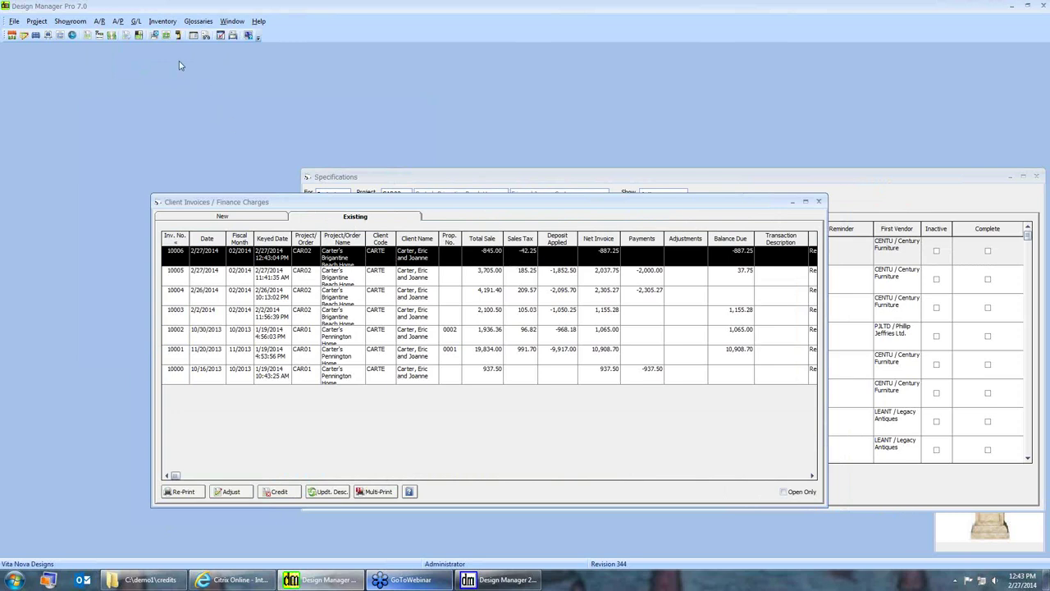
Run the accounts receivable Statements report for project CAR02
{"action": "left_click", "coordinate": [193, 37]}
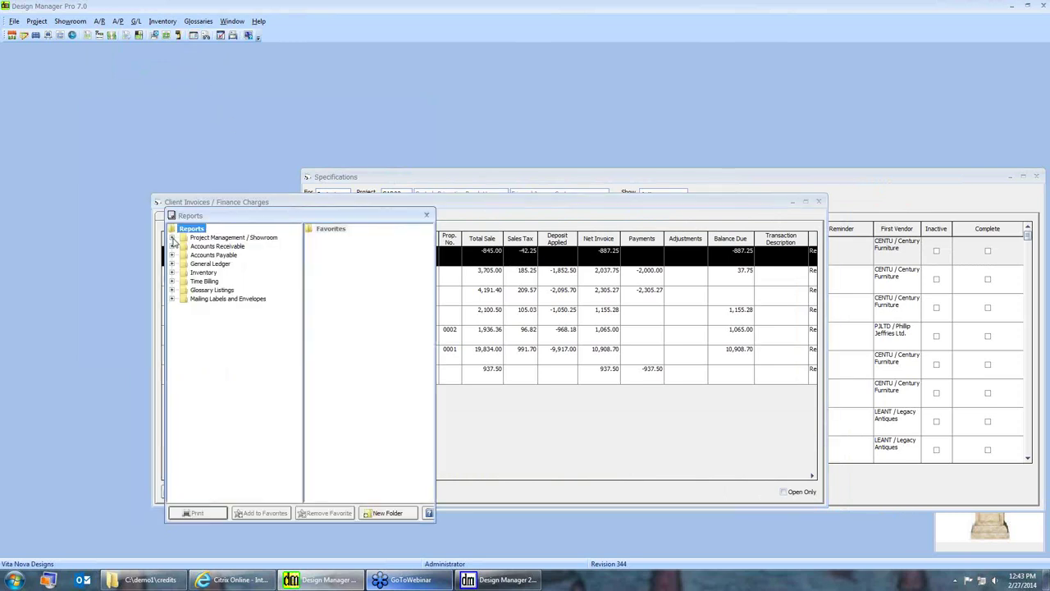
{"action": "left_click", "coordinate": [173, 246]}
{"action": "left_click", "coordinate": [219, 352]}
{"action": "left_click", "coordinate": [195, 513]}
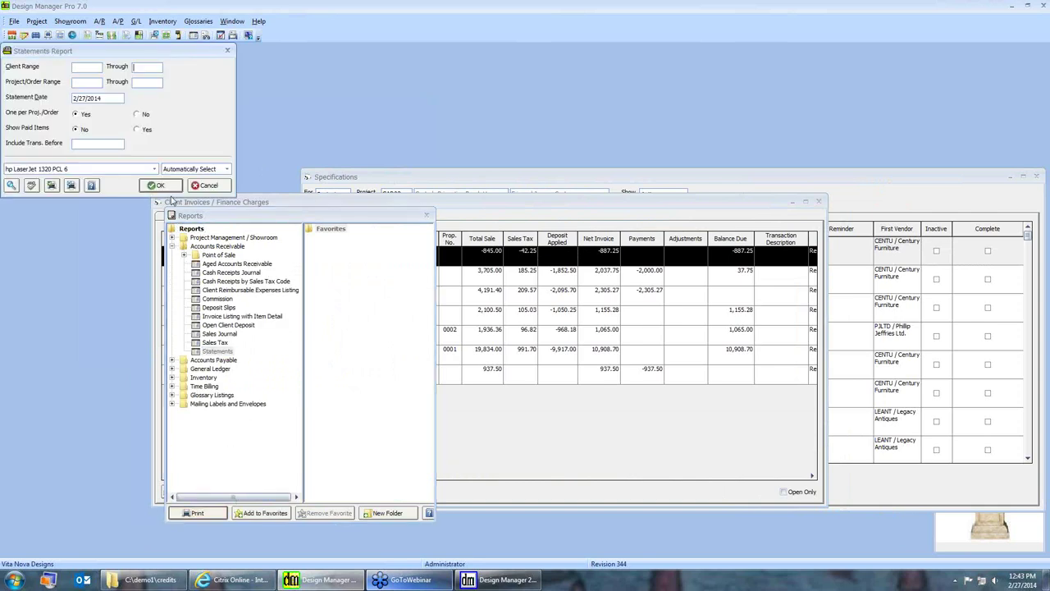
{"action": "key", "text": "Tab"}
{"action": "type", "text": "CAR02"}
{"action": "key", "text": "Tab"}
{"action": "left_click", "coordinate": [159, 186]}
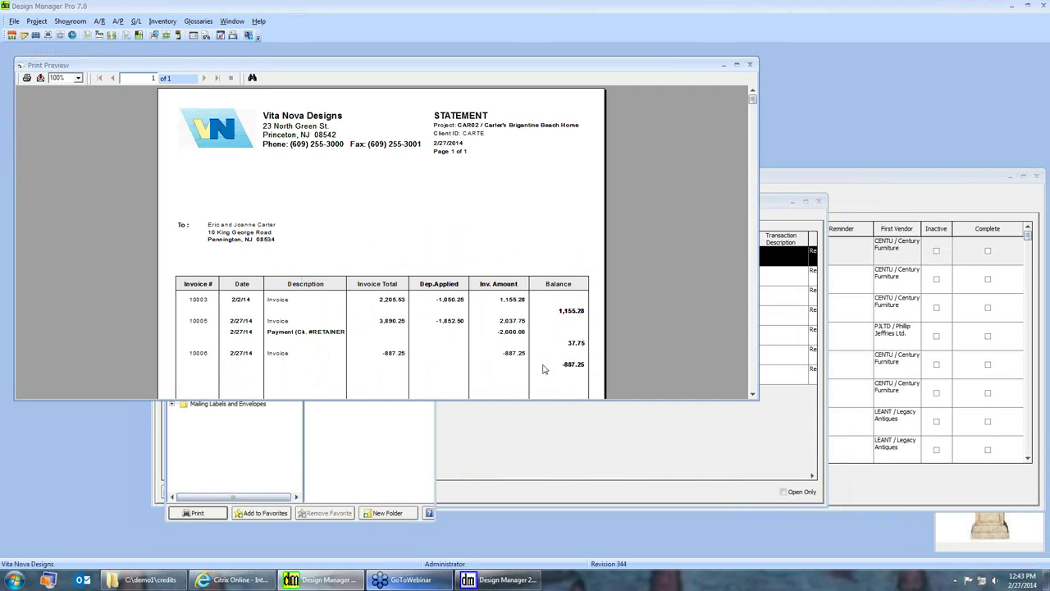
Review the CAR02 statement's invoice lines and amount due, and close the preview
{"action": "scroll", "coordinate": [304, 344], "scroll_direction": "down", "scroll_amount": 5}
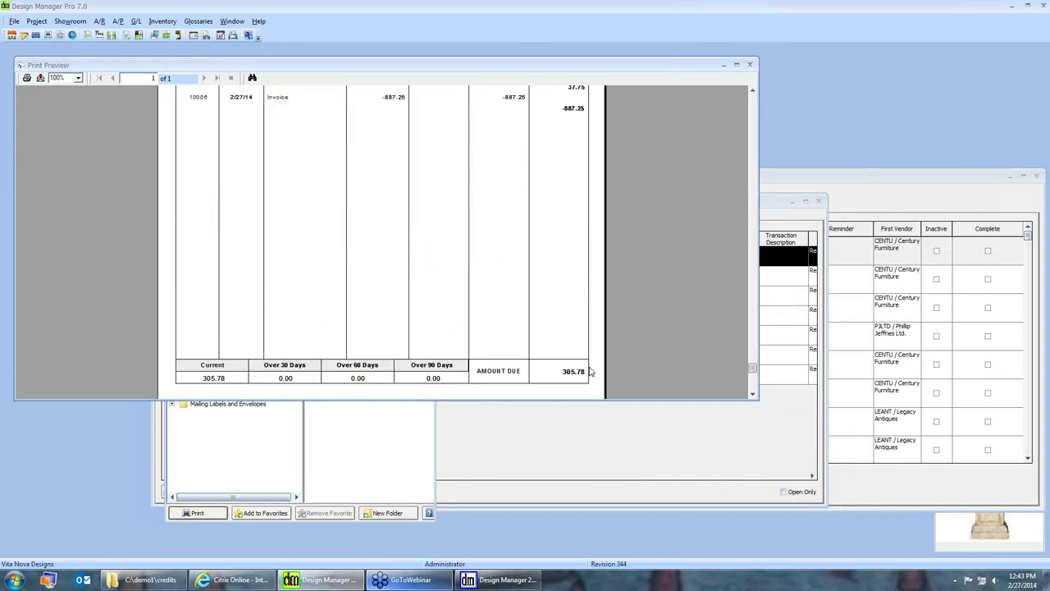
{"action": "scroll", "coordinate": [602, 362], "scroll_direction": "up", "scroll_amount": 5}
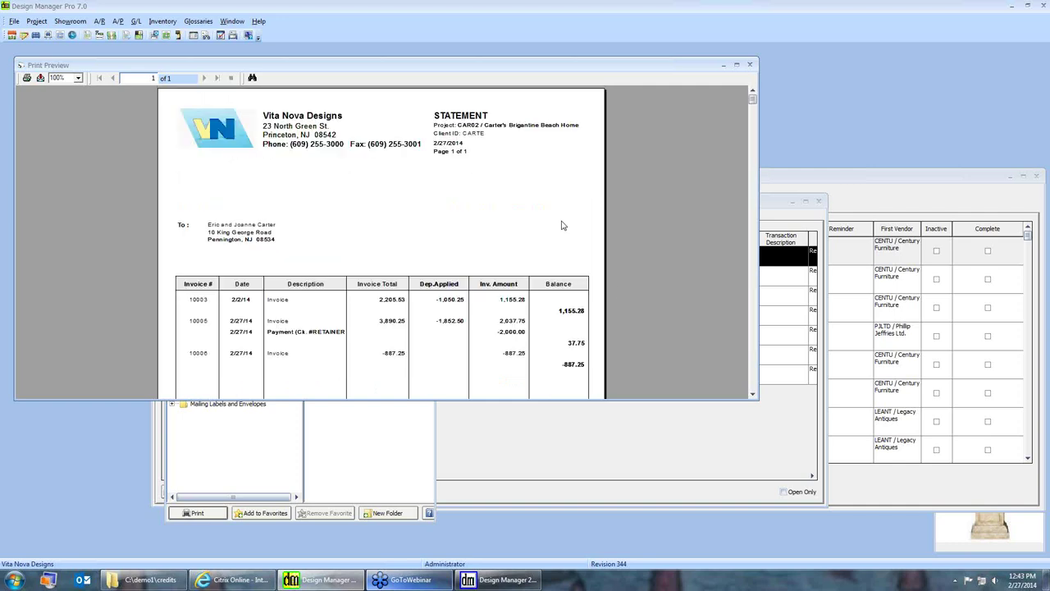
{"action": "scroll", "coordinate": [471, 212], "scroll_direction": "down", "scroll_amount": 3}
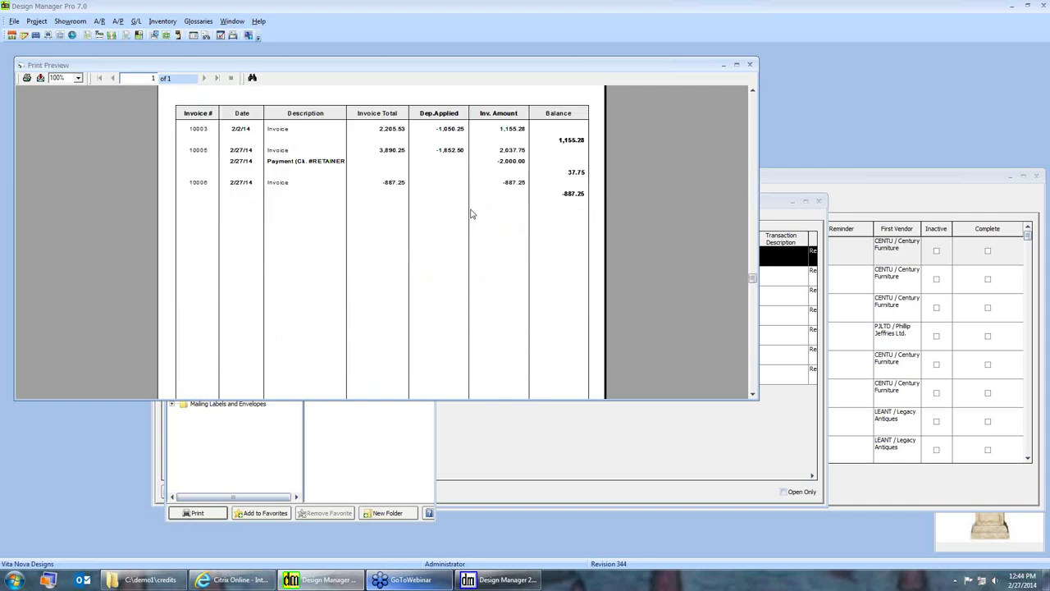
{"action": "scroll", "coordinate": [595, 307], "scroll_direction": "down", "scroll_amount": 3}
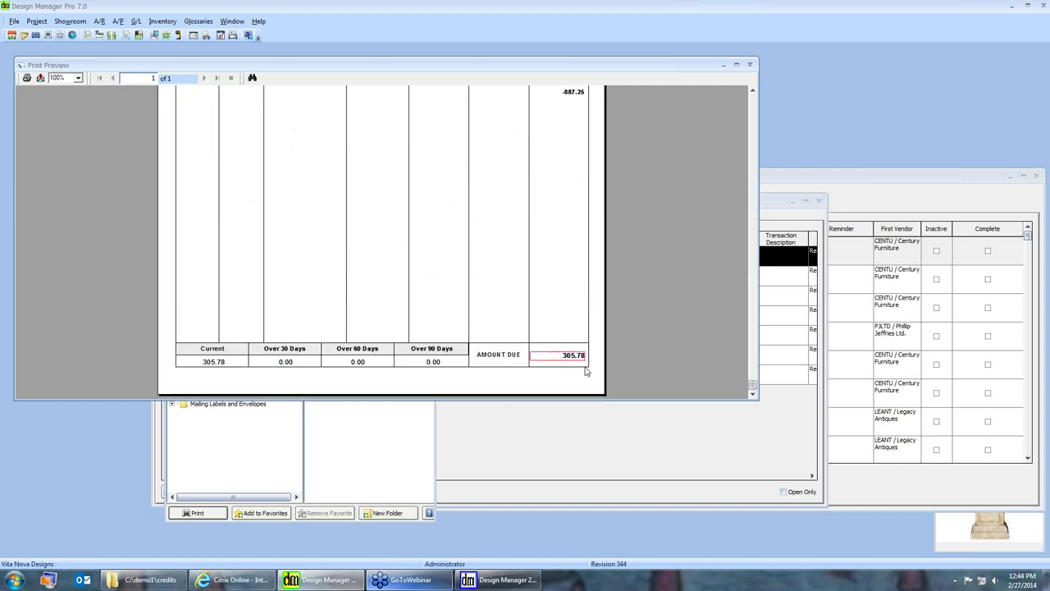
{"action": "scroll", "coordinate": [544, 263], "scroll_direction": "up", "scroll_amount": 5}
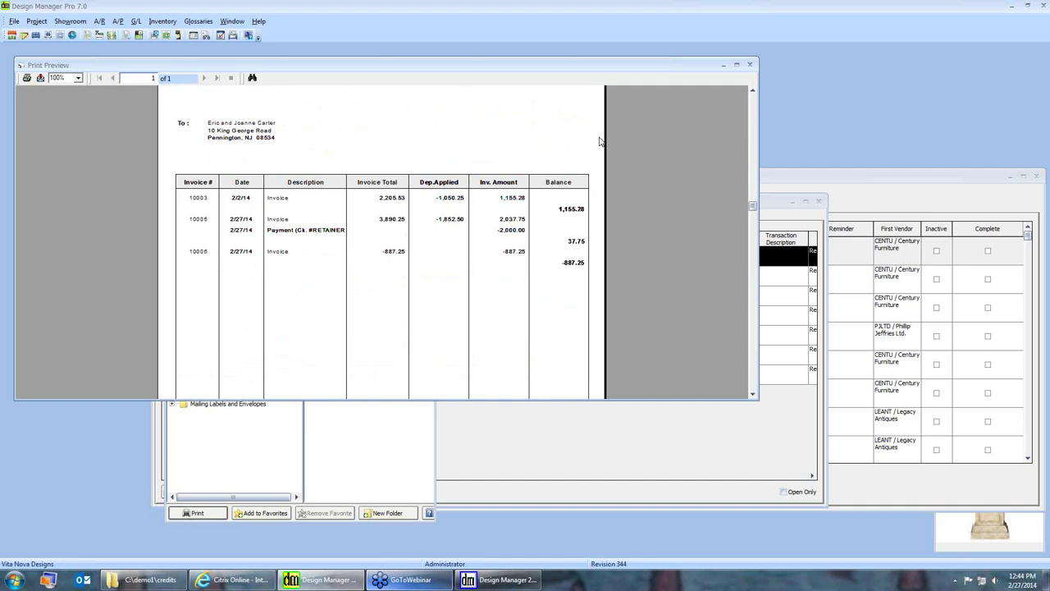
{"action": "left_click", "coordinate": [749, 64]}
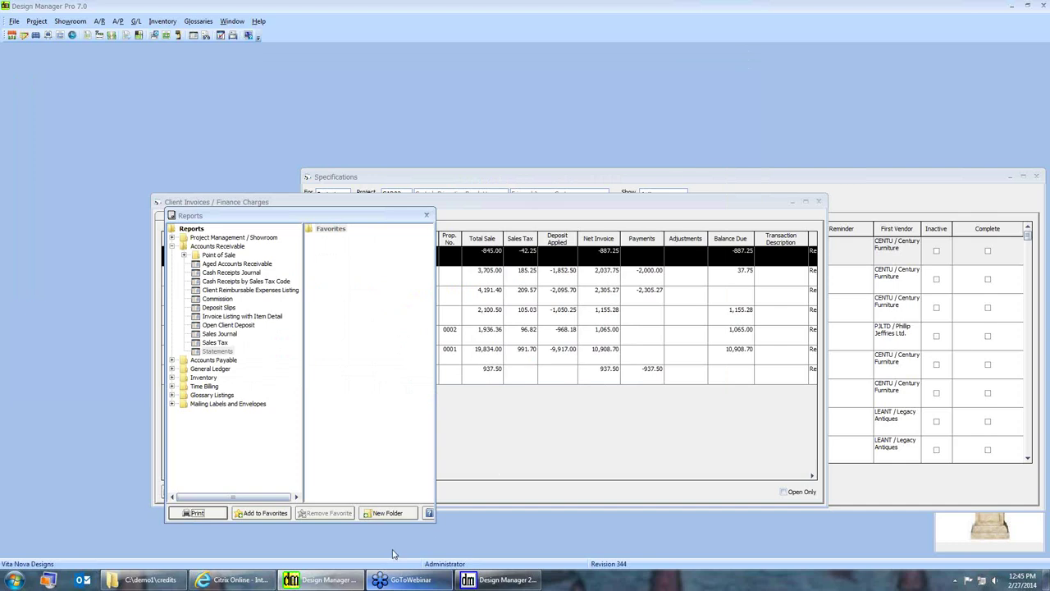
Switch to Design Manager 2013 and start a new item in project CAR02
{"action": "left_click", "coordinate": [481, 580]}
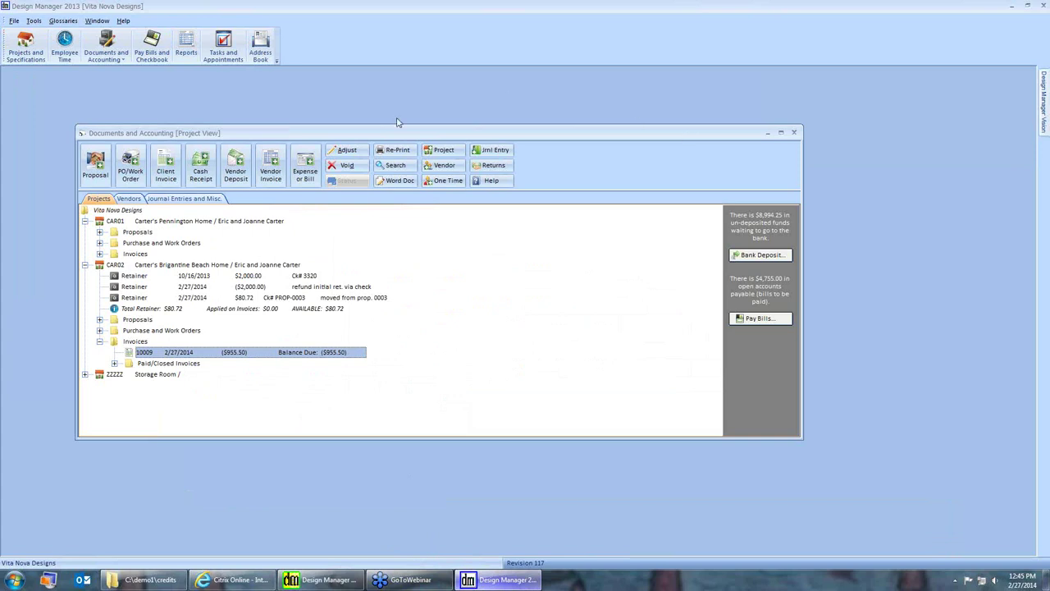
{"action": "left_click", "coordinate": [25, 43]}
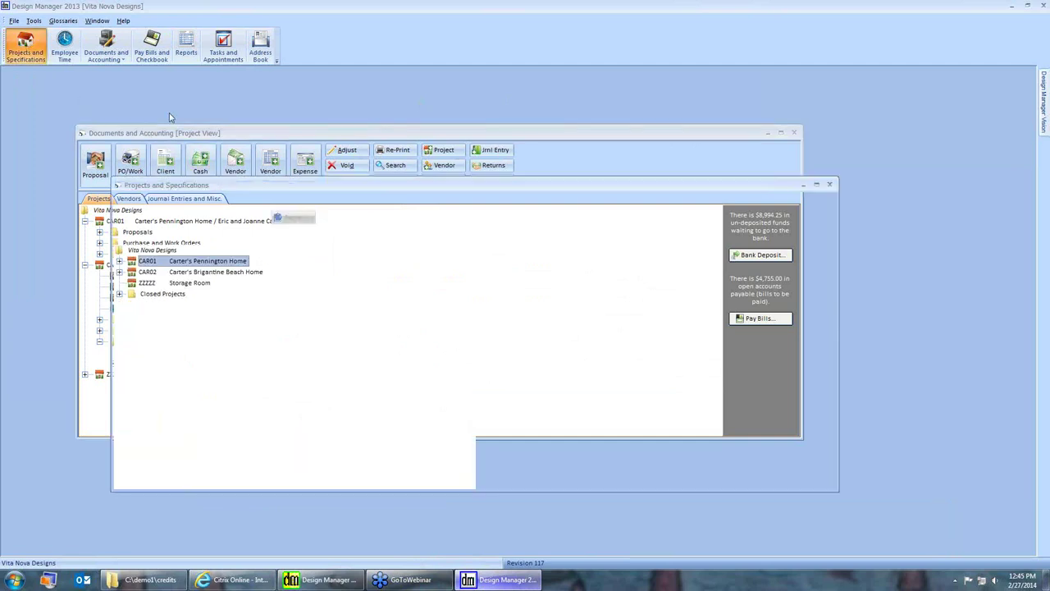
{"action": "left_click_drag", "start_coordinate": [313, 189], "coordinate": [258, 118]}
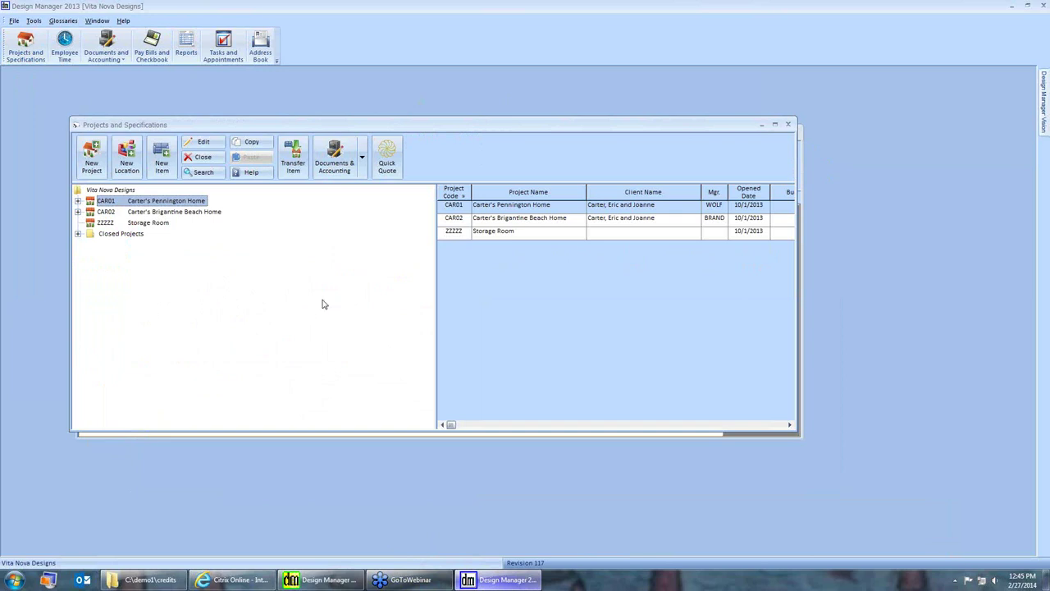
{"action": "left_click", "coordinate": [204, 215]}
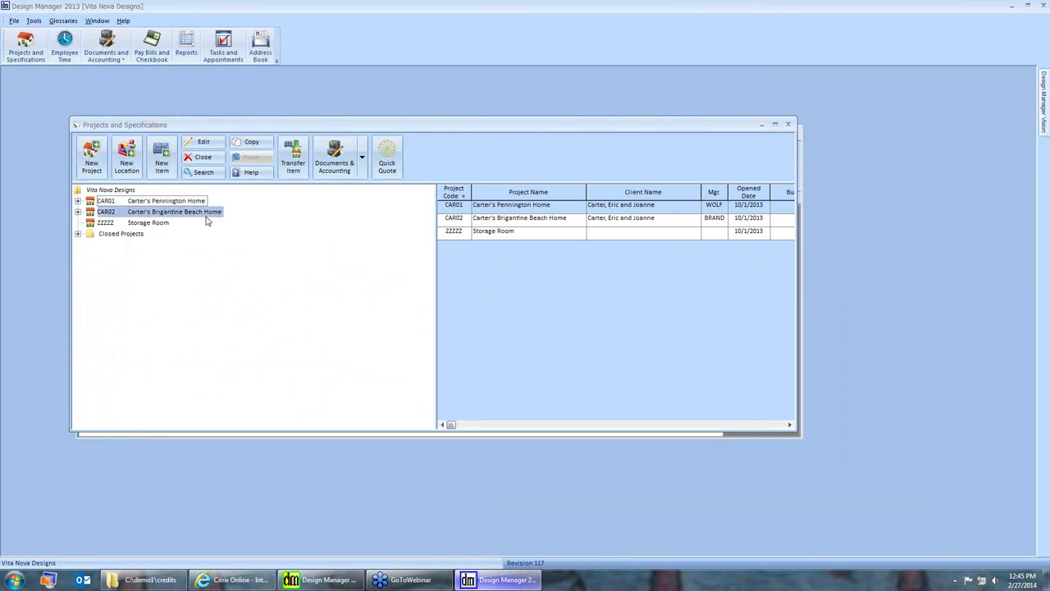
{"action": "left_click", "coordinate": [161, 157]}
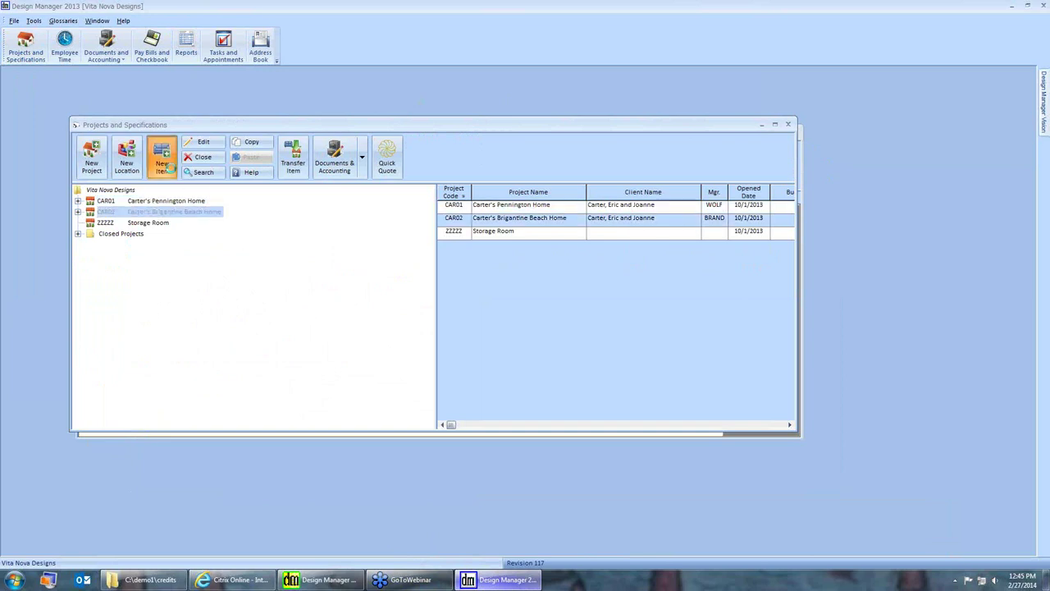
{"action": "left_click_drag", "start_coordinate": [232, 204], "coordinate": [319, 242]}
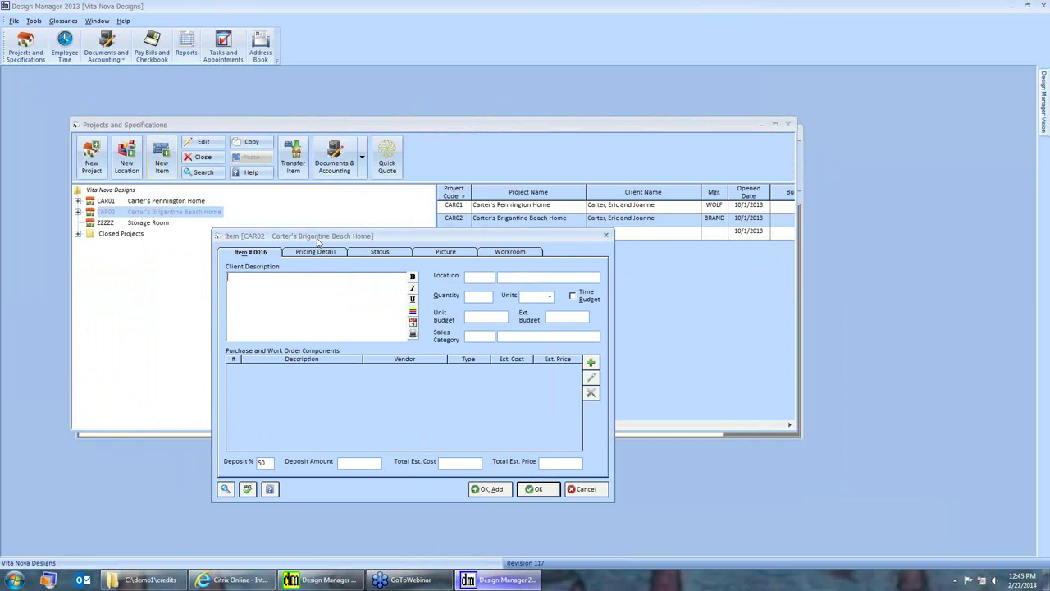
Describe the new item as "Complimentary Design Time" and set its location to TIME
{"action": "type", "text": "cOMP"}
{"action": "key", "text": "BackSpace"}
{"action": "key", "text": "BackSpace"}
{"action": "key", "text": "BackSpace"}
{"action": "type", "text": "Complimentary Design Time a"}
{"action": "key", "text": "BackSpace"}
{"action": "key", "text": "BackSpace"}
{"action": "key", "text": "BackSpace"}
{"action": "key", "text": "BackSpace"}
{"action": "key", "text": "BackSpace"}
{"action": "left_click", "coordinate": [468, 281]}
{"action": "type", "text": "TIME"}
{"action": "key", "text": "Tab"}
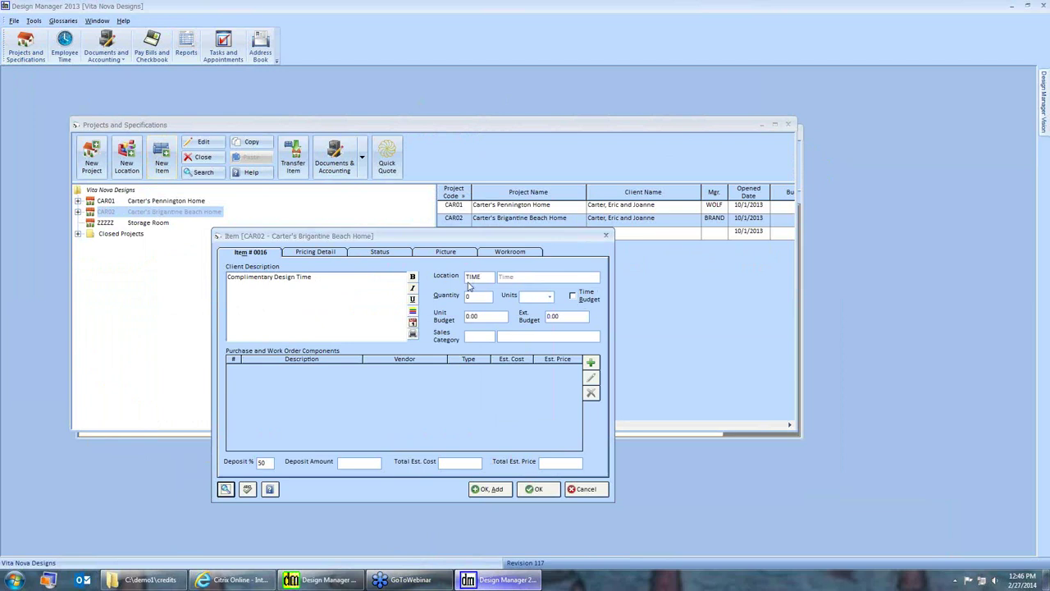
Assign the Professional Services / Time (PROF) sales category to the complimentary design time item
{"action": "key", "text": "Tab"}
{"action": "scroll", "coordinate": [535, 398], "scroll_direction": "down", "scroll_amount": 2}
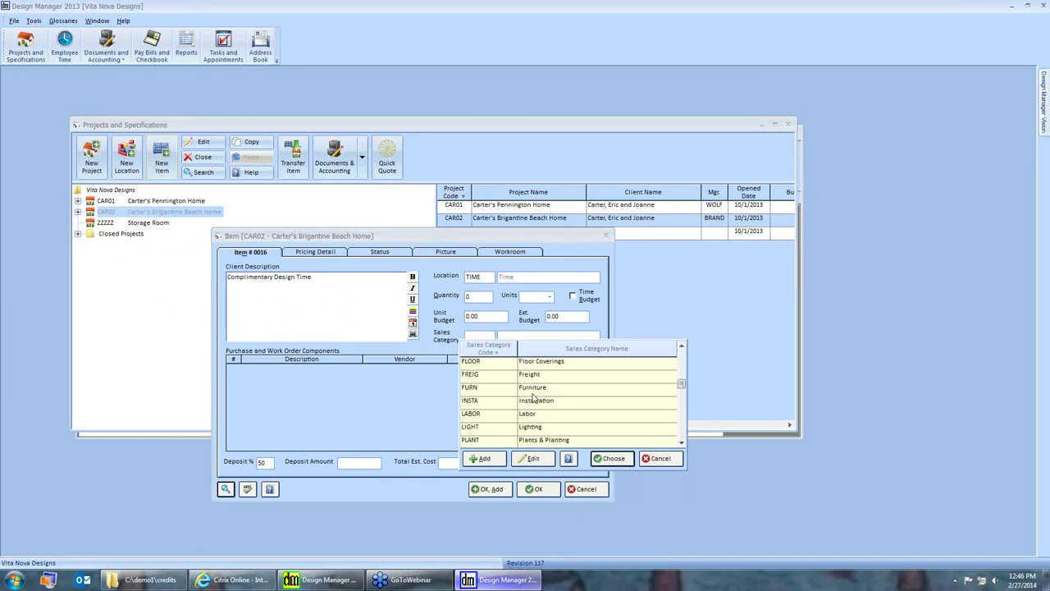
{"action": "left_click", "coordinate": [517, 427]}
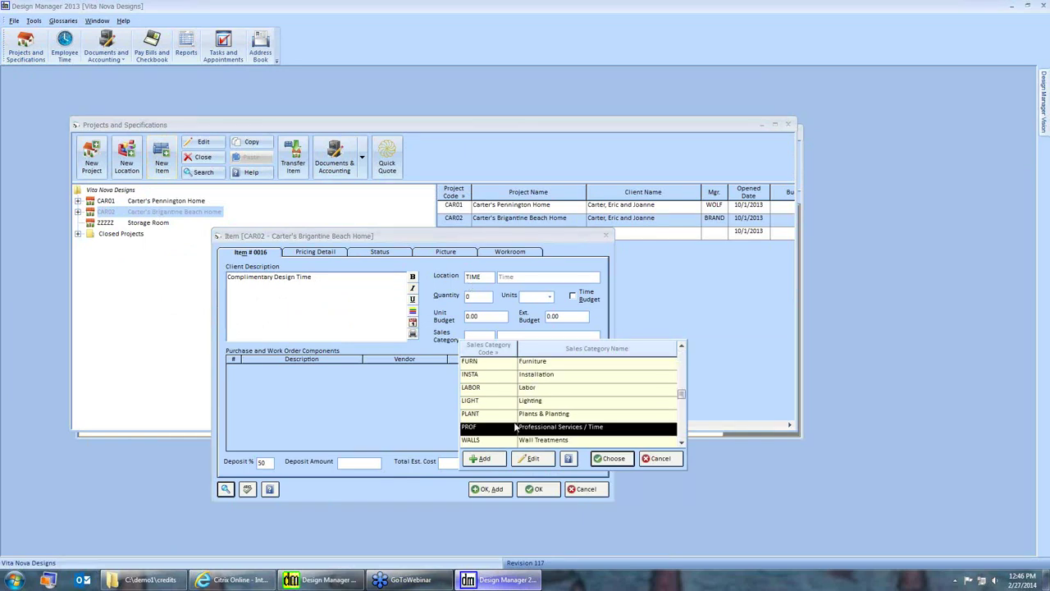
{"action": "left_click", "coordinate": [628, 458]}
Add a component to the item with Discount pricing and a unit list price of -150
{"action": "left_click", "coordinate": [592, 363]}
{"action": "left_click", "coordinate": [197, 373]}
{"action": "left_click", "coordinate": [393, 319]}
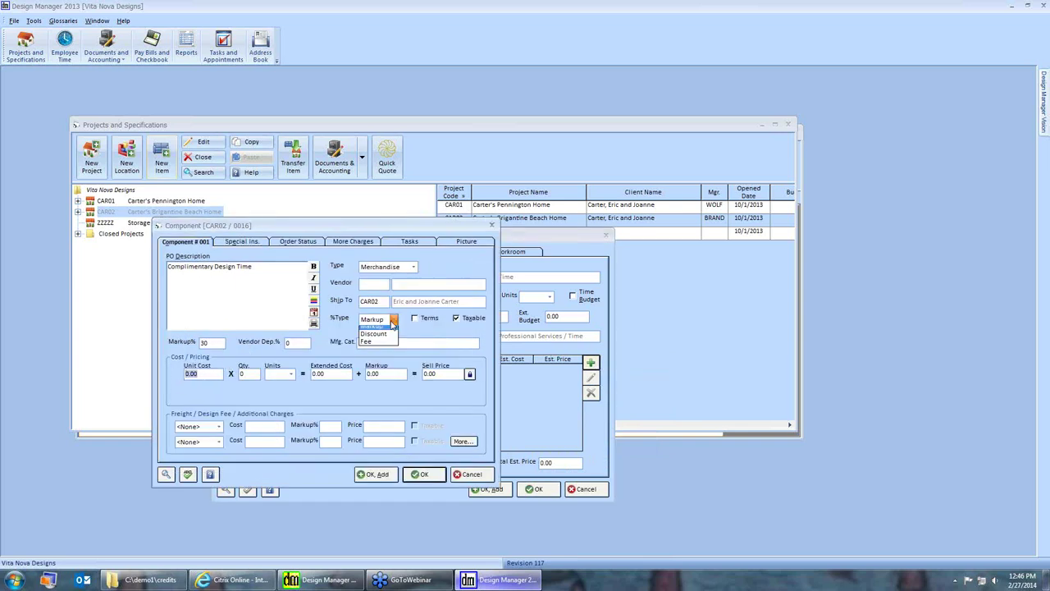
{"action": "left_click", "coordinate": [370, 340]}
{"action": "left_click", "coordinate": [207, 392]}
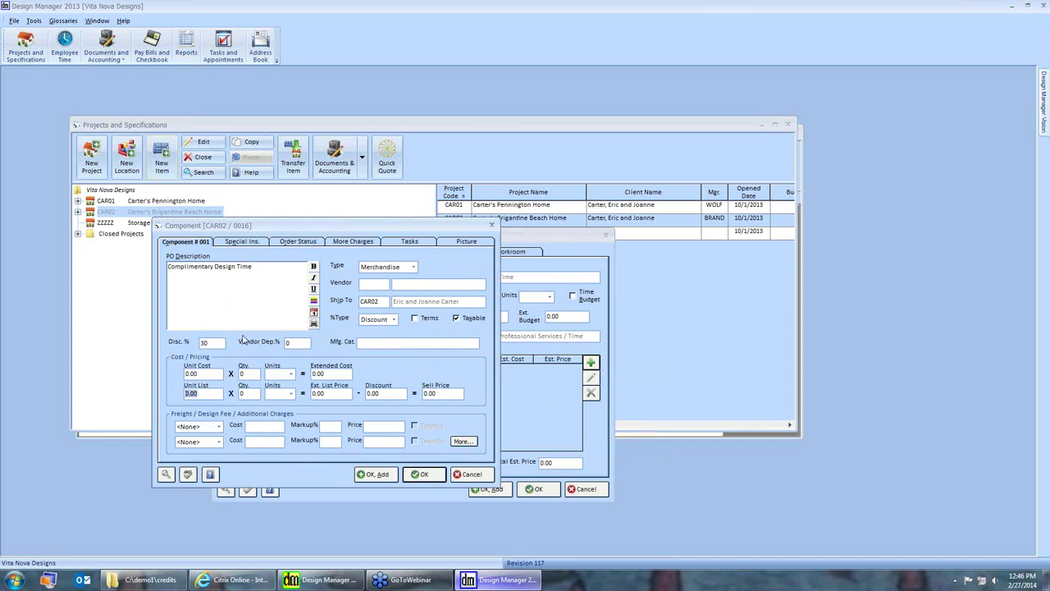
{"action": "type", "text": "-150"}
{"action": "key", "text": "Tab"}
Set the component's discount percentage to 0 and accept the component
{"action": "double_click", "coordinate": [203, 343]}
{"action": "type", "text": "0"}
{"action": "key", "text": "Tab"}
{"action": "left_click", "coordinate": [443, 393]}
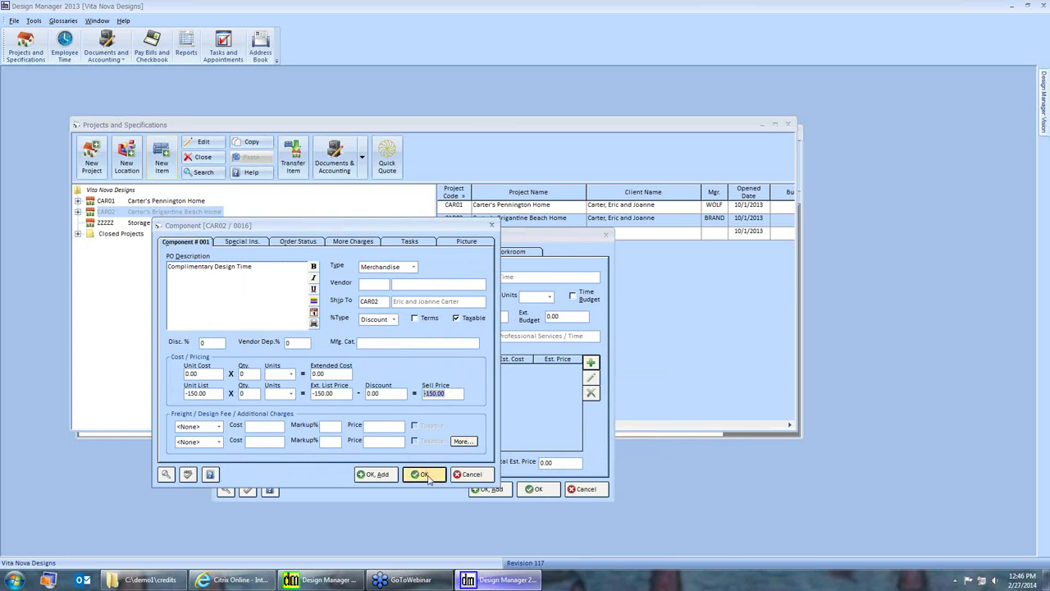
{"action": "left_click", "coordinate": [424, 475]}
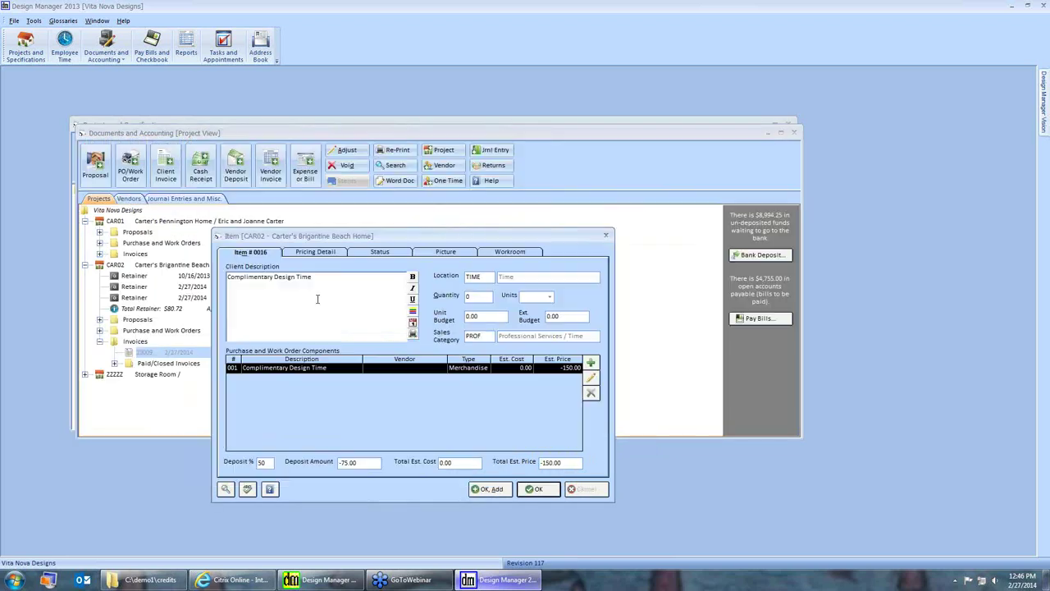
Append "for 2 hours" to the item's client description and save the item
{"action": "type", "text": "for 2 hours"}
{"action": "left_click", "coordinate": [538, 489]}
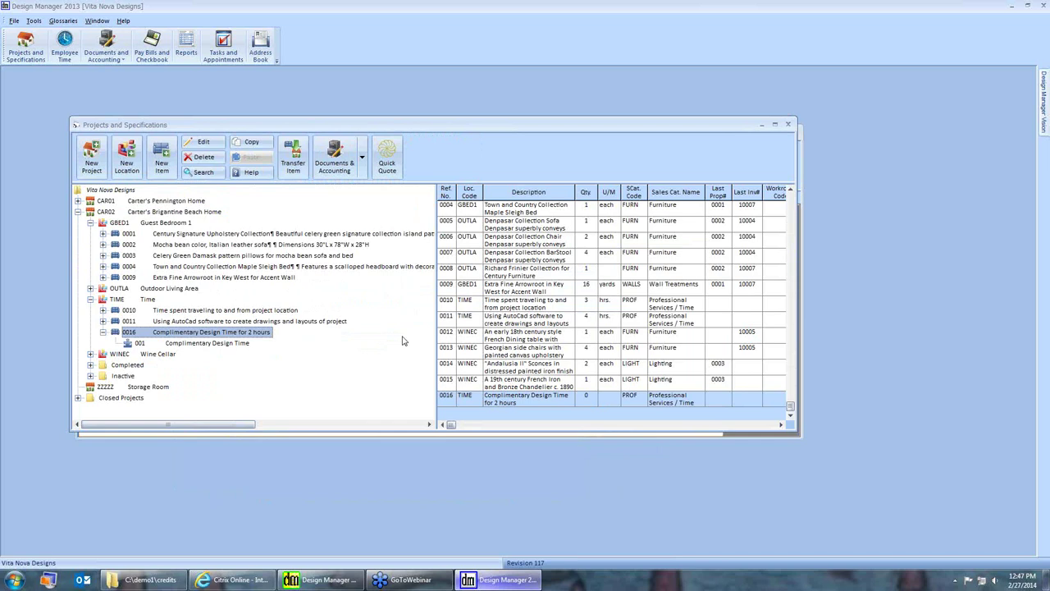
Start a new client invoice for CAR02 and tag items 0010, 0011, 0008, 0009 and the complimentary time item 0016
{"action": "key", "text": "ctrl+d"}
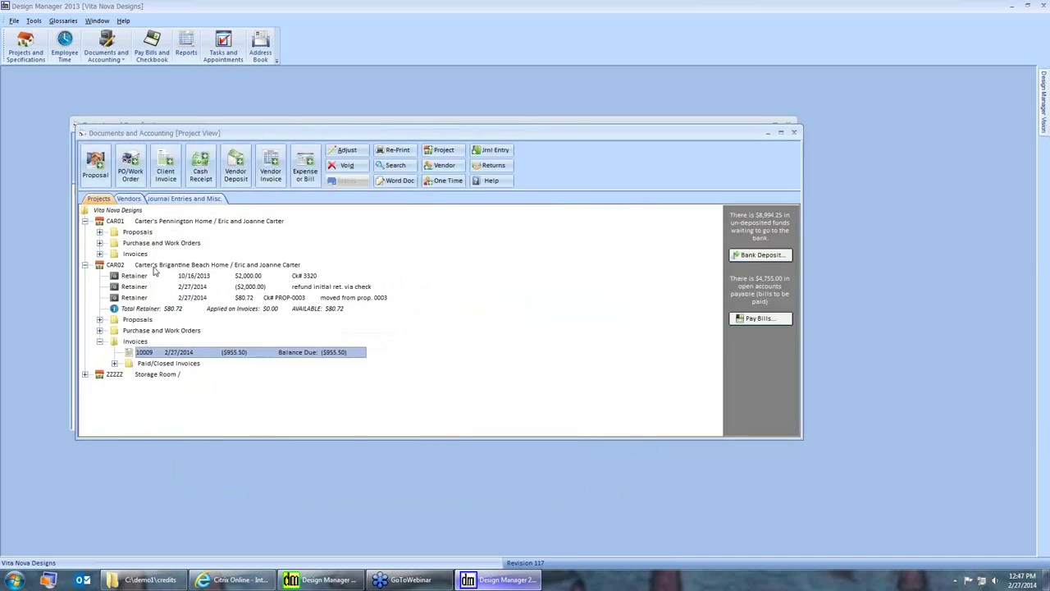
{"action": "left_click", "coordinate": [152, 265]}
{"action": "left_click", "coordinate": [167, 173]}
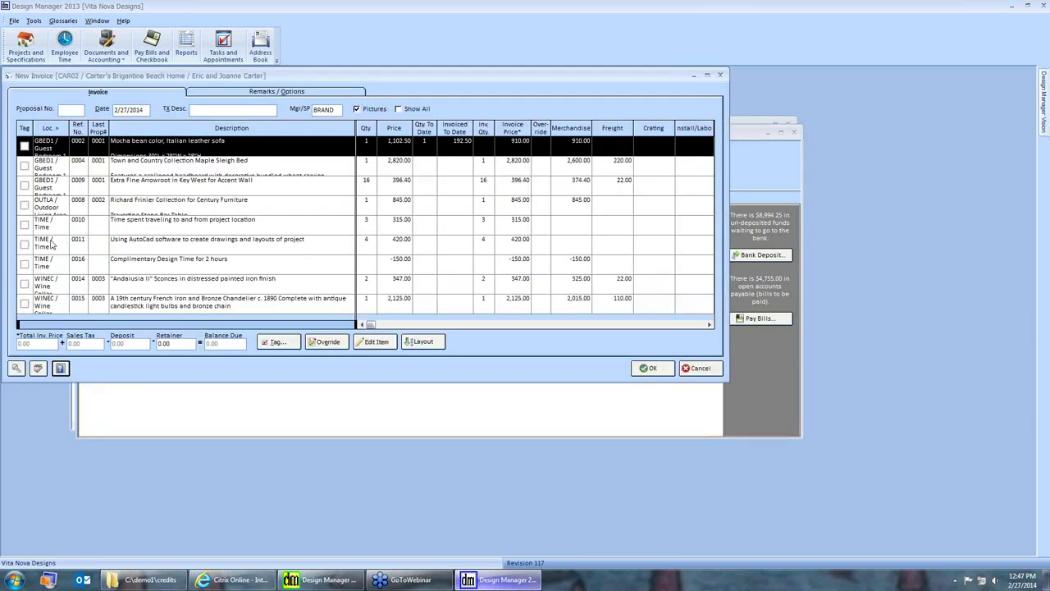
{"action": "left_click", "coordinate": [24, 226]}
{"action": "left_click", "coordinate": [24, 244]}
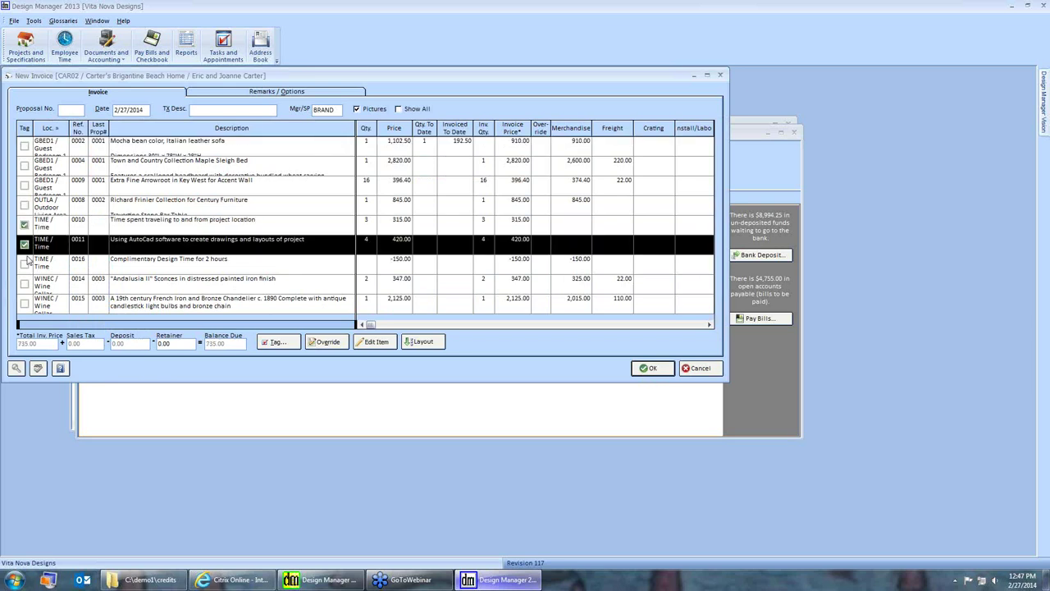
{"action": "left_click", "coordinate": [24, 205]}
{"action": "left_click", "coordinate": [25, 186]}
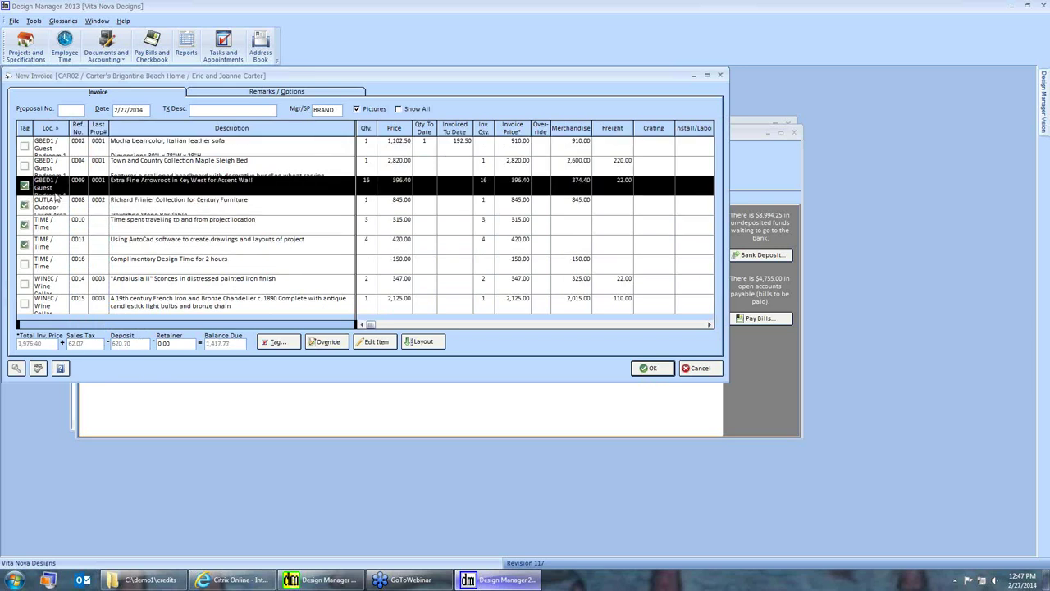
{"action": "left_click", "coordinate": [82, 267]}
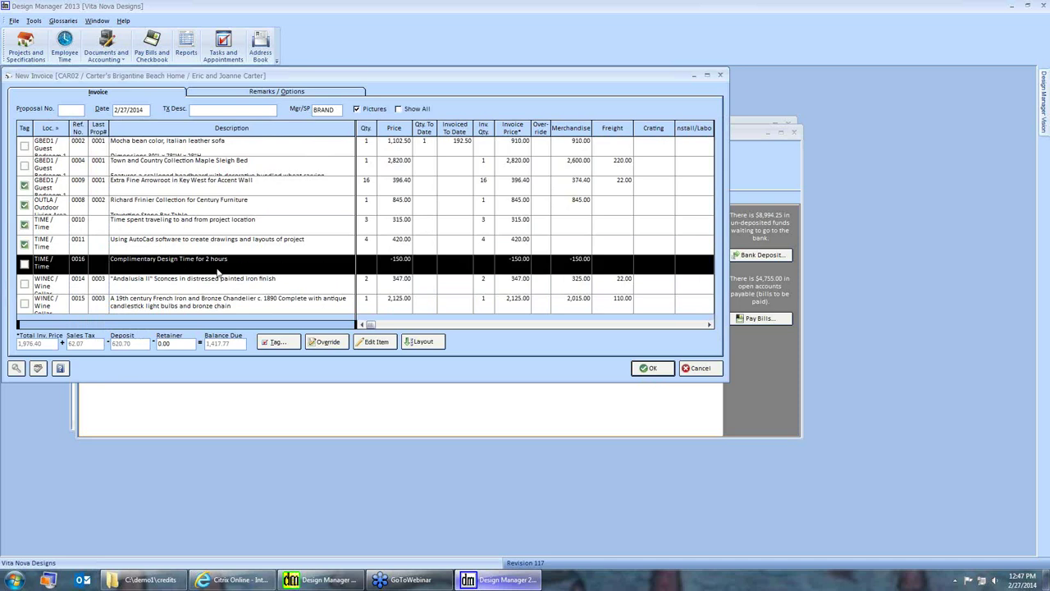
{"action": "left_click", "coordinate": [25, 264]}
Preview the new CAR02 invoice and review both pages, including the complimentary time credit and the totals
{"action": "left_click", "coordinate": [650, 369]}
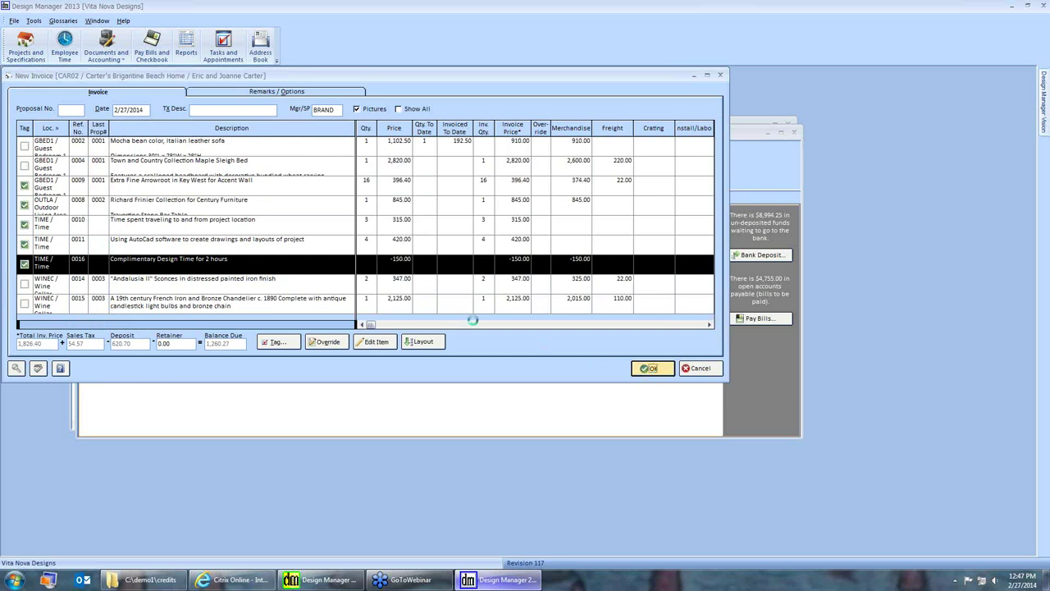
{"action": "left_click", "coordinate": [236, 162]}
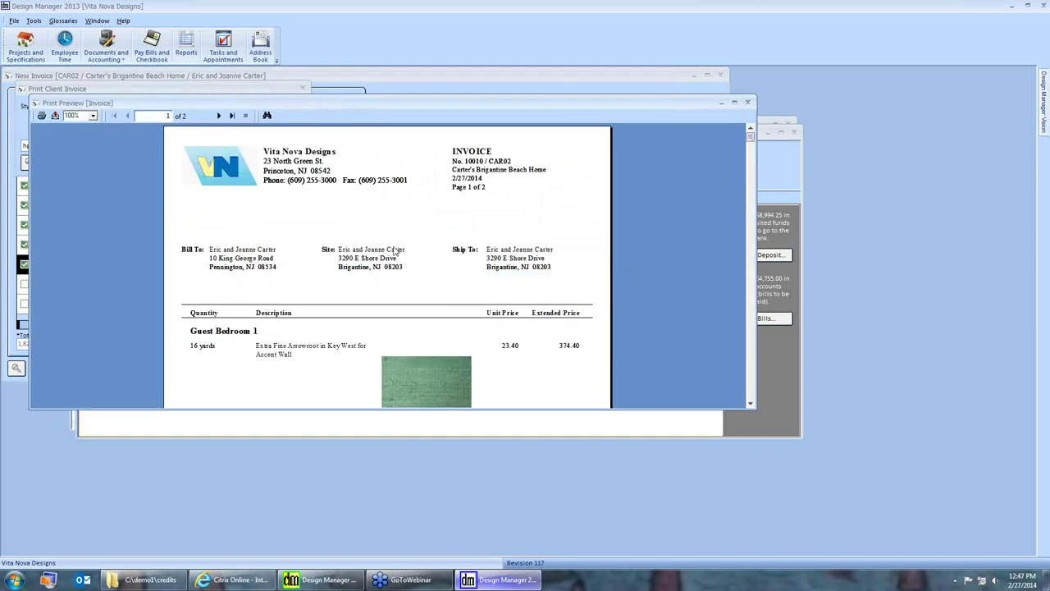
{"action": "scroll", "coordinate": [402, 263], "scroll_direction": "down", "scroll_amount": 5}
{"action": "scroll", "coordinate": [410, 276], "scroll_direction": "down", "scroll_amount": 3}
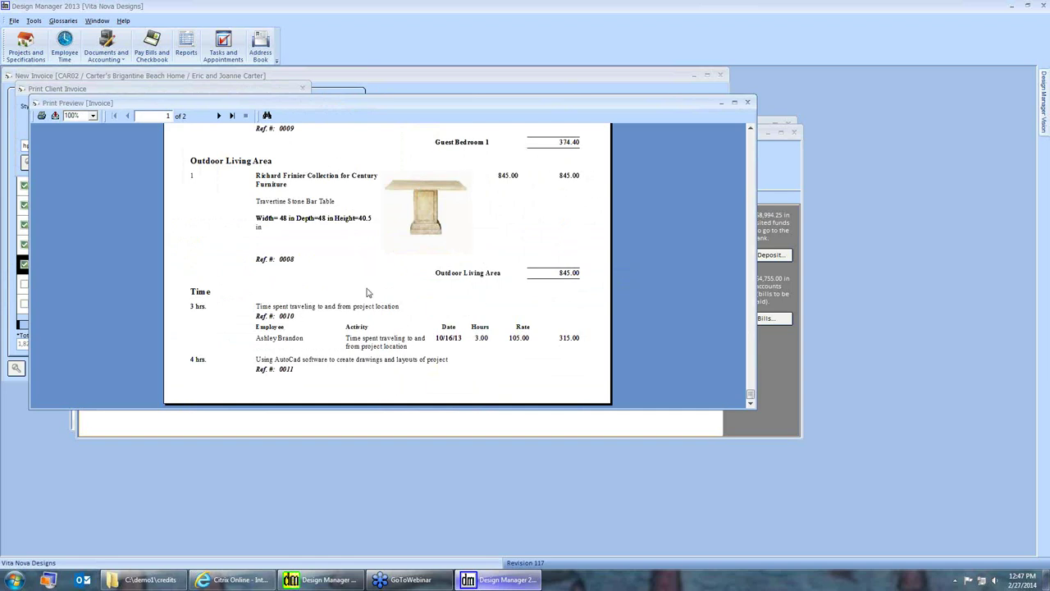
{"action": "left_click", "coordinate": [218, 116]}
{"action": "scroll", "coordinate": [307, 256], "scroll_direction": "down", "scroll_amount": 5}
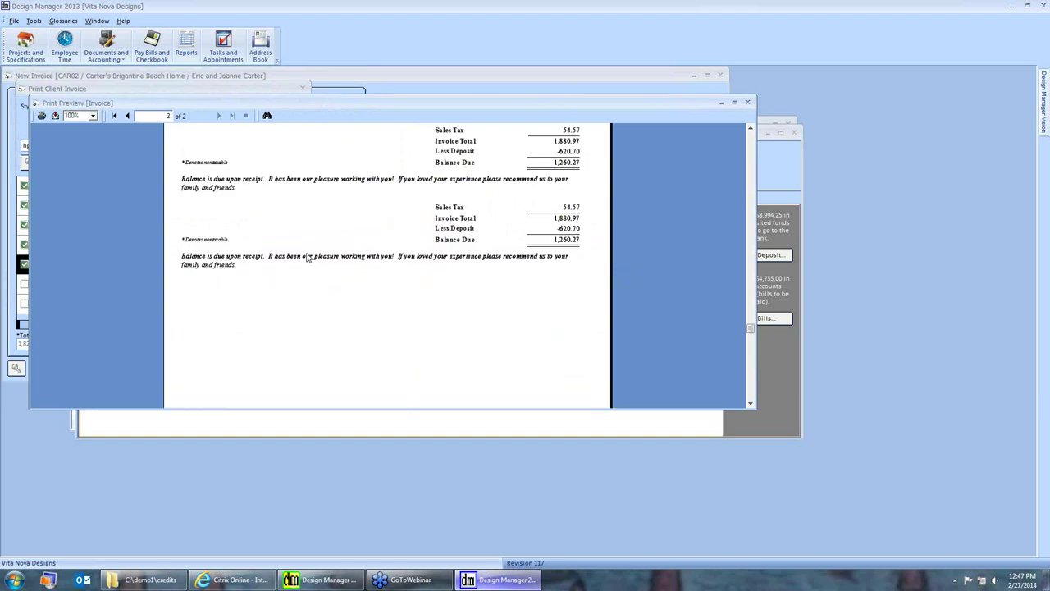
{"action": "scroll", "coordinate": [307, 257], "scroll_direction": "up", "scroll_amount": 5}
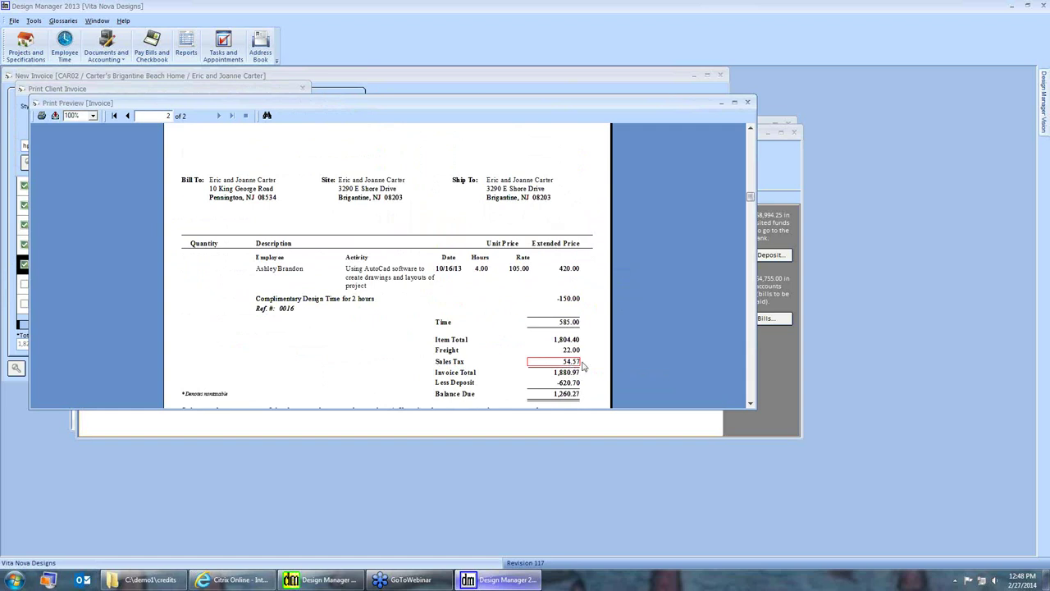
Close the preview, accept the invoice, and select the open credit invoice among CAR02's invoices
{"action": "left_click", "coordinate": [747, 102]}
{"action": "left_click", "coordinate": [542, 320]}
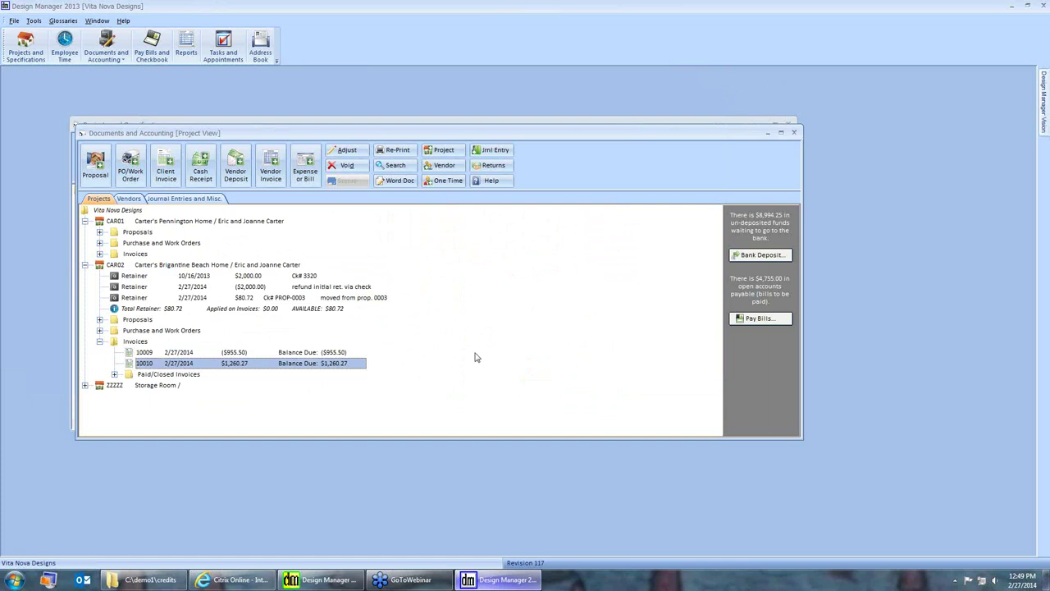
{"action": "left_click", "coordinate": [229, 352]}
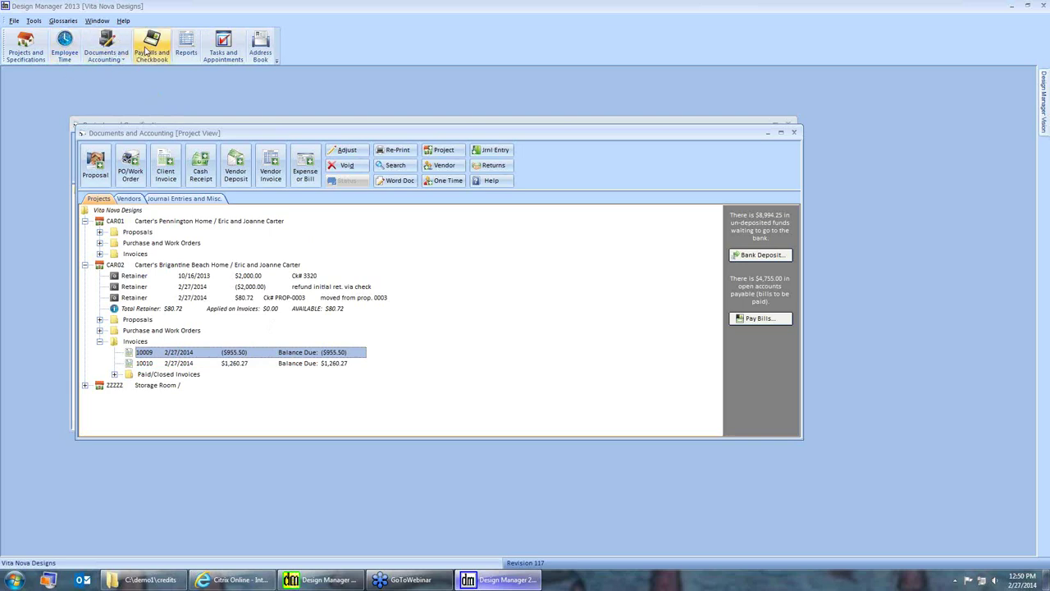
Start a new cash receipt for CAR02 and tag both invoices 10009 and 10010 for payment
{"action": "left_click", "coordinate": [200, 169]}
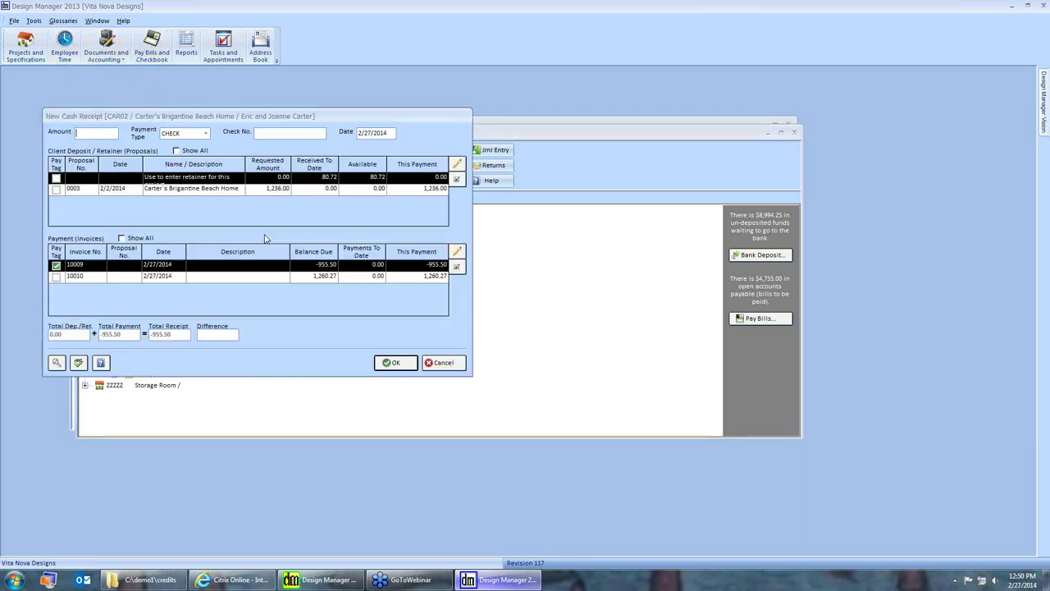
{"action": "left_click_drag", "start_coordinate": [353, 115], "coordinate": [772, 237]}
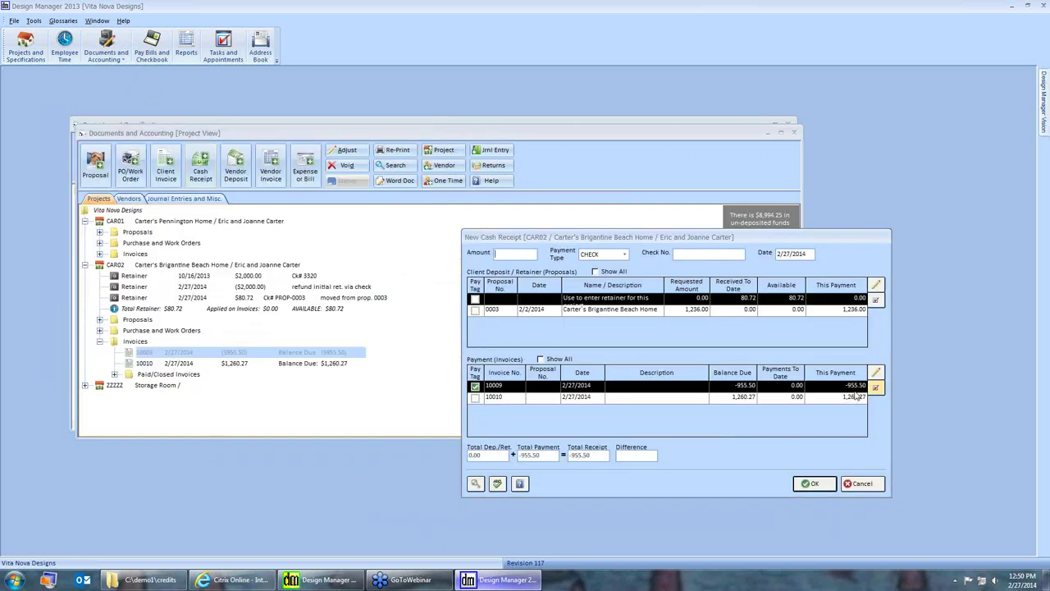
{"action": "left_click", "coordinate": [725, 391]}
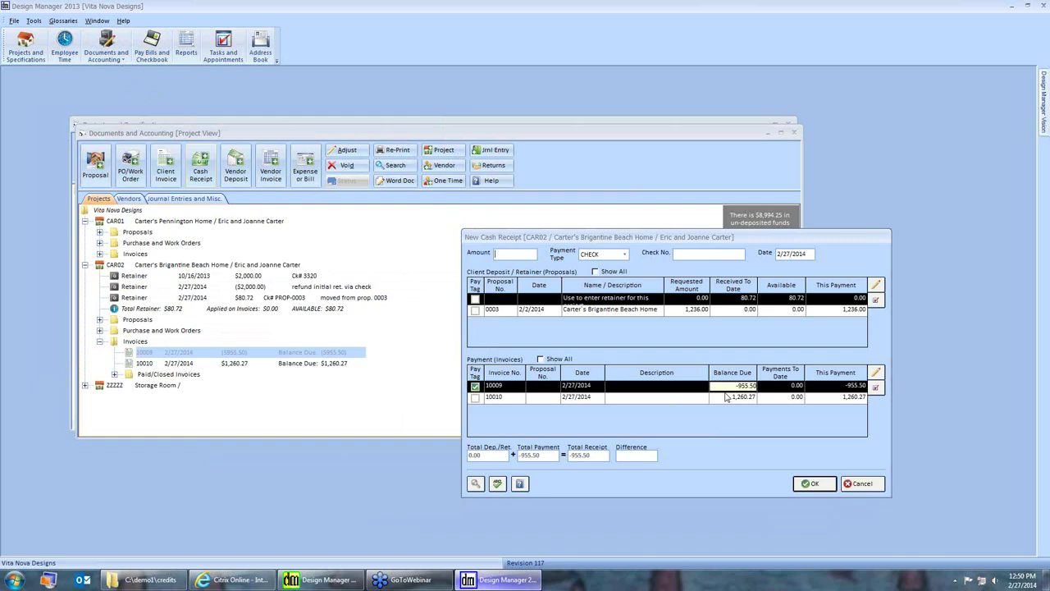
{"action": "left_click", "coordinate": [644, 385]}
{"action": "left_click", "coordinate": [718, 399]}
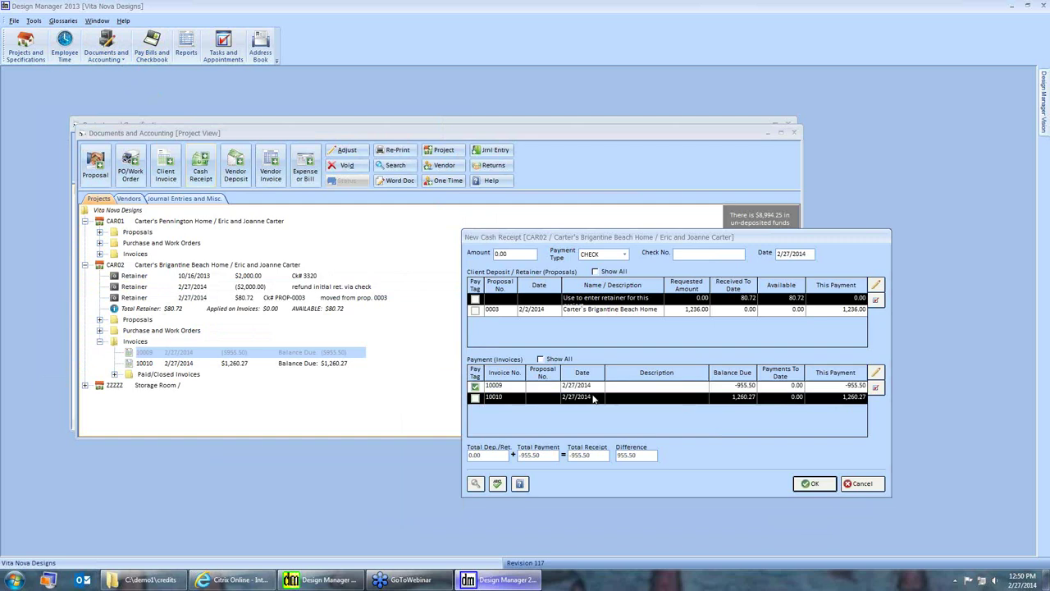
{"action": "left_click", "coordinate": [648, 391]}
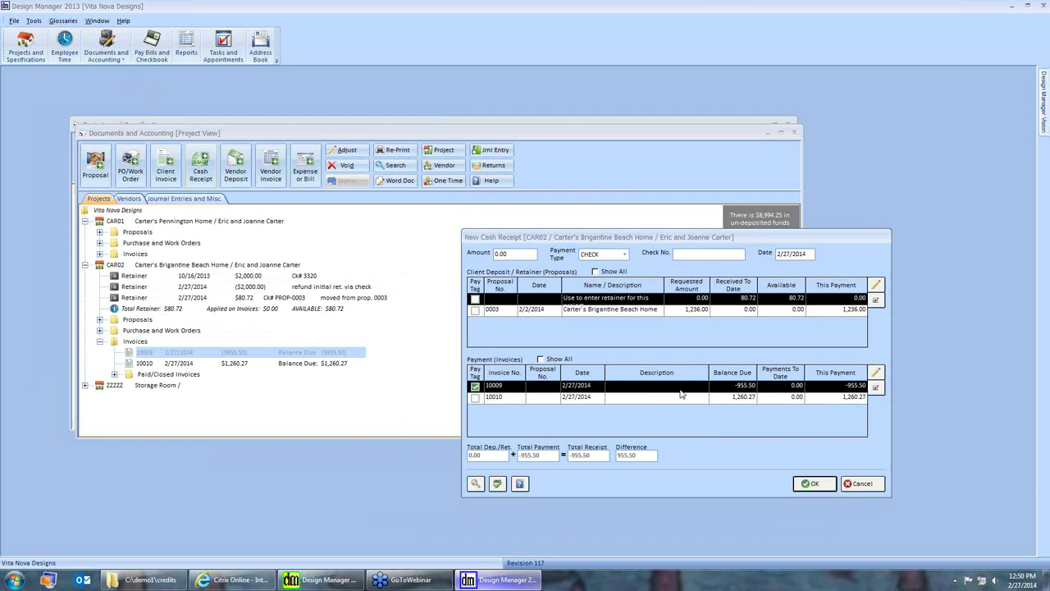
{"action": "left_click", "coordinate": [476, 397]}
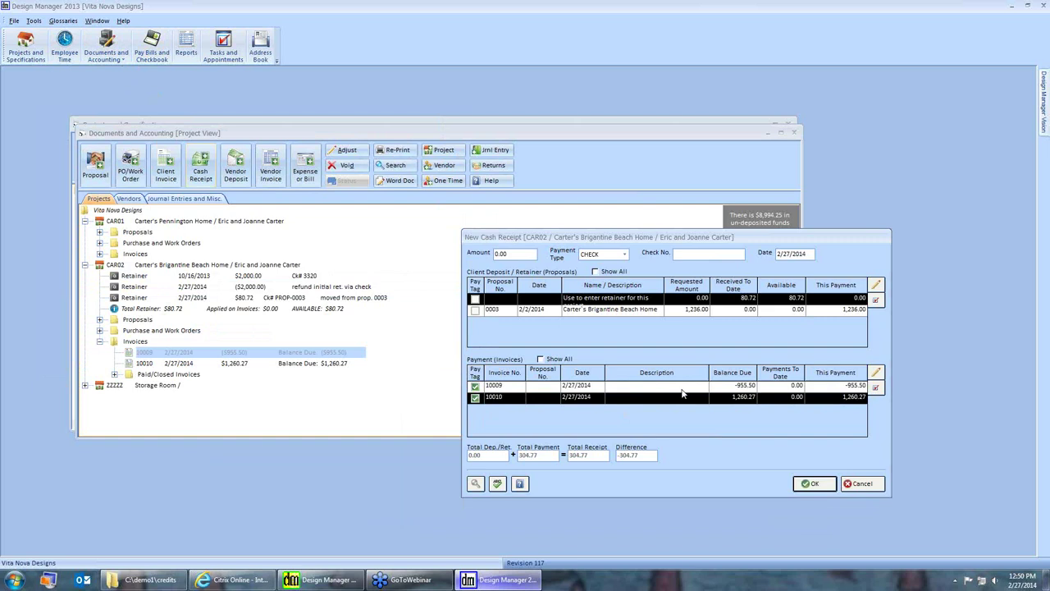
Set the cash receipt amount to 304.77 to cover both tagged invoices, and cancel the receipt
{"action": "left_click", "coordinate": [510, 255]}
{"action": "type", "text": "30.77"}
{"action": "key", "text": "Tab"}
{"action": "key", "text": "shift+Tab"}
{"action": "type", "text": "304.77"}
{"action": "key", "text": "Tab"}
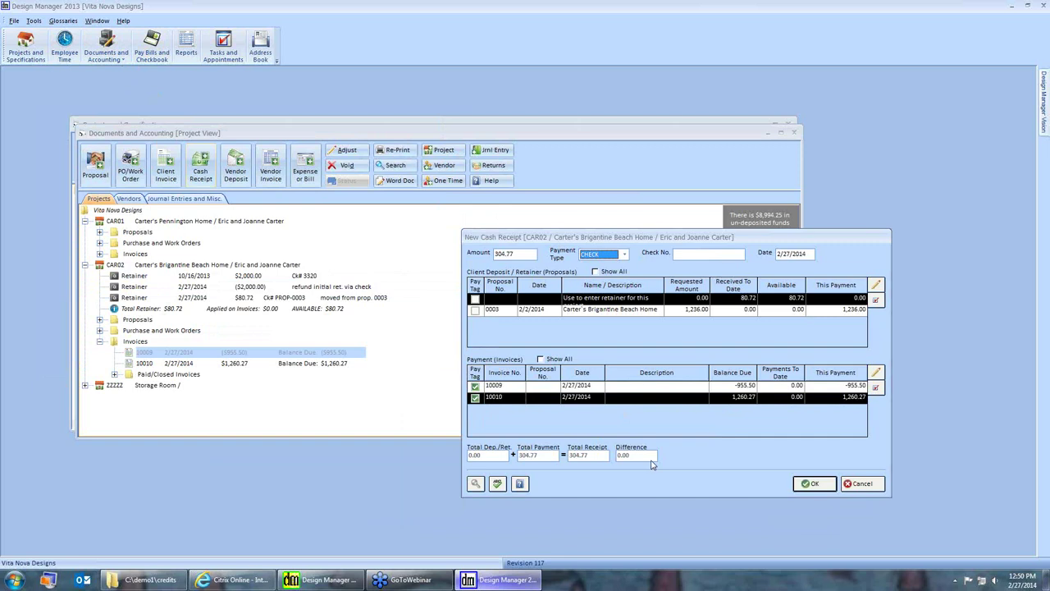
{"action": "left_click", "coordinate": [874, 484]}
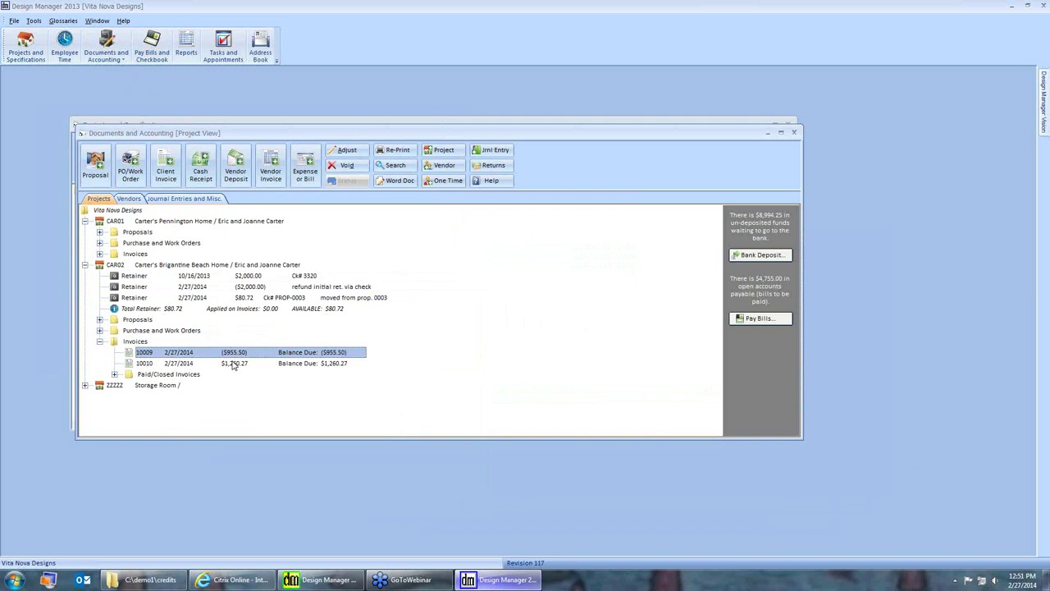
Start a new cash receipt for credit invoice 10009 with "credit" as the check number
{"action": "left_click", "coordinate": [203, 178]}
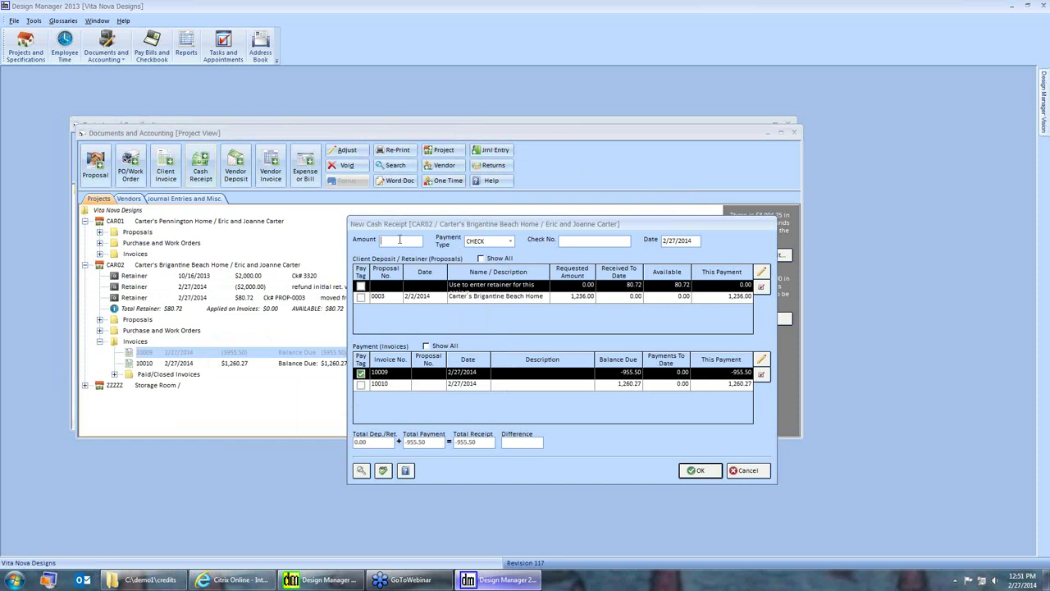
{"action": "left_click", "coordinate": [579, 241]}
{"action": "type", "text": "move cr"}
{"action": "key", "text": "BackSpace"}
{"action": "key", "text": "BackSpace"}
{"action": "key", "text": "BackSpace"}
{"action": "key", "text": "BackSpace"}
{"action": "key", "text": "BackSpace"}
{"action": "key", "text": "BackSpace"}
{"action": "key", "text": "BackSpace"}
{"action": "key", "text": "BackSpace"}
{"action": "type", "text": "credit"}
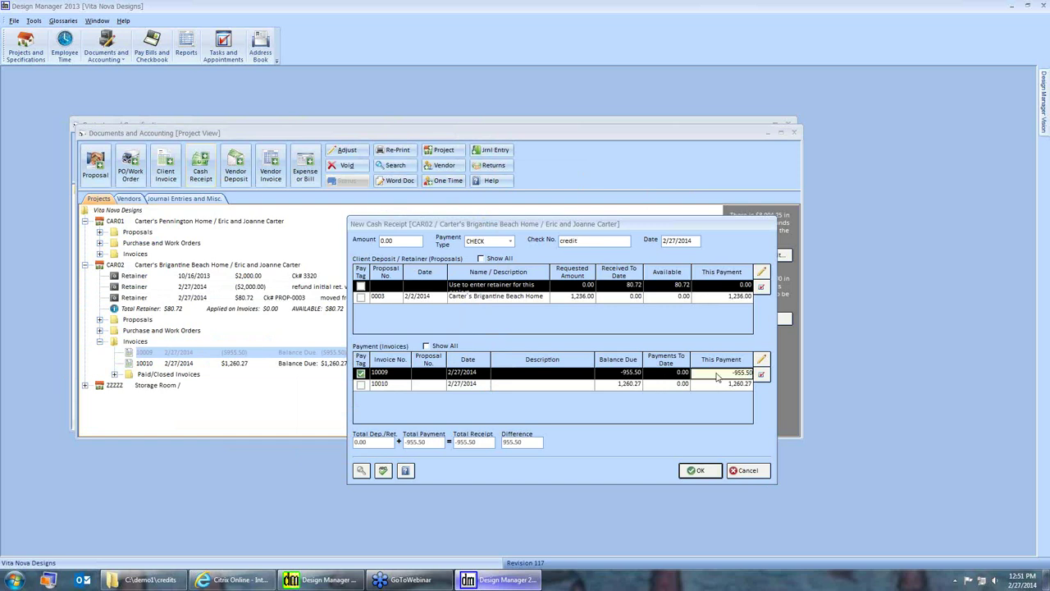
Assign 955.50 to the project retainer with the description "move from credit 10009", tag the retainer line, and save the receipt
{"action": "left_click", "coordinate": [761, 272]}
{"action": "type", "text": "955.50"}
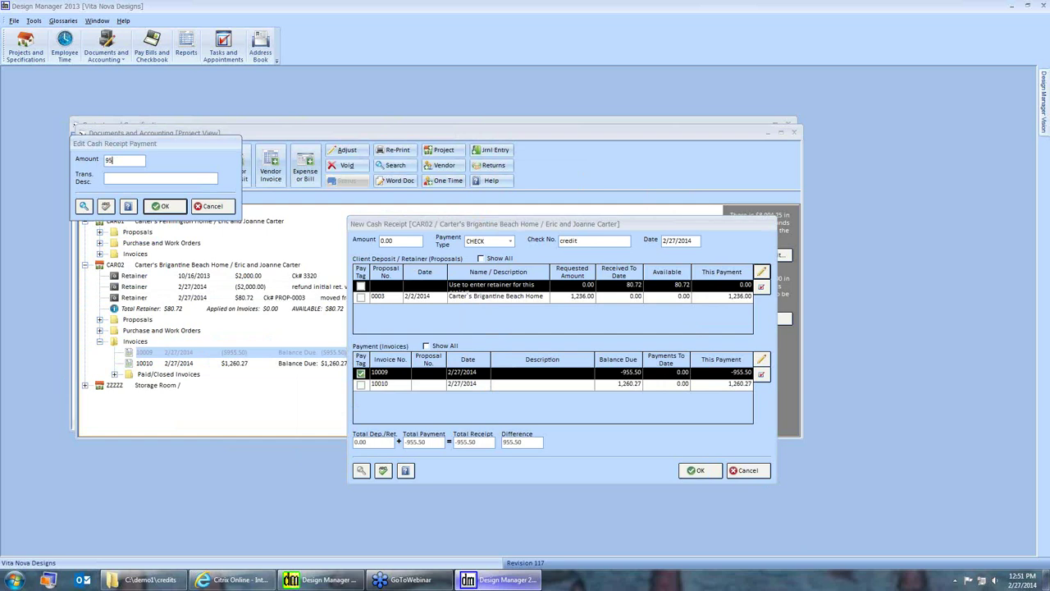
{"action": "key", "text": "Tab"}
{"action": "type", "text": "move d"}
{"action": "type", "text": "rom credit 10009"}
{"action": "left_click", "coordinate": [167, 206]}
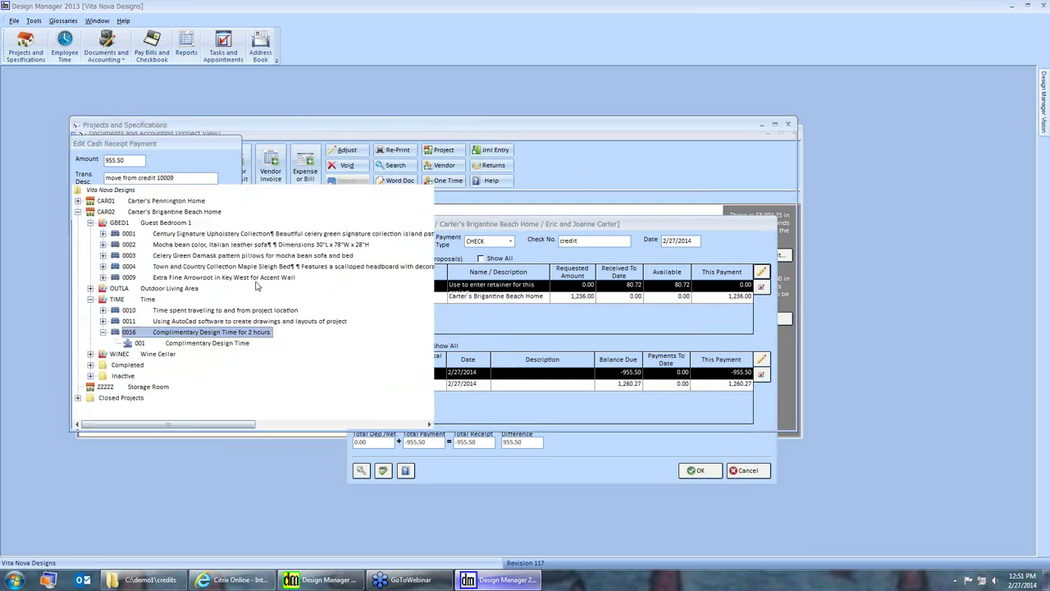
{"action": "left_click", "coordinate": [361, 286]}
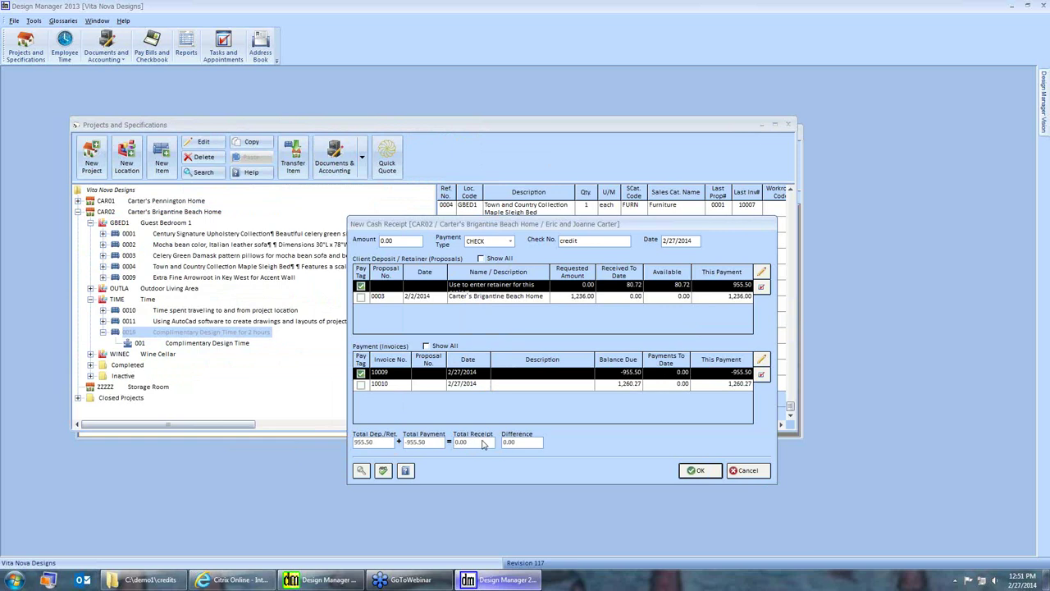
{"action": "left_click", "coordinate": [696, 471]}
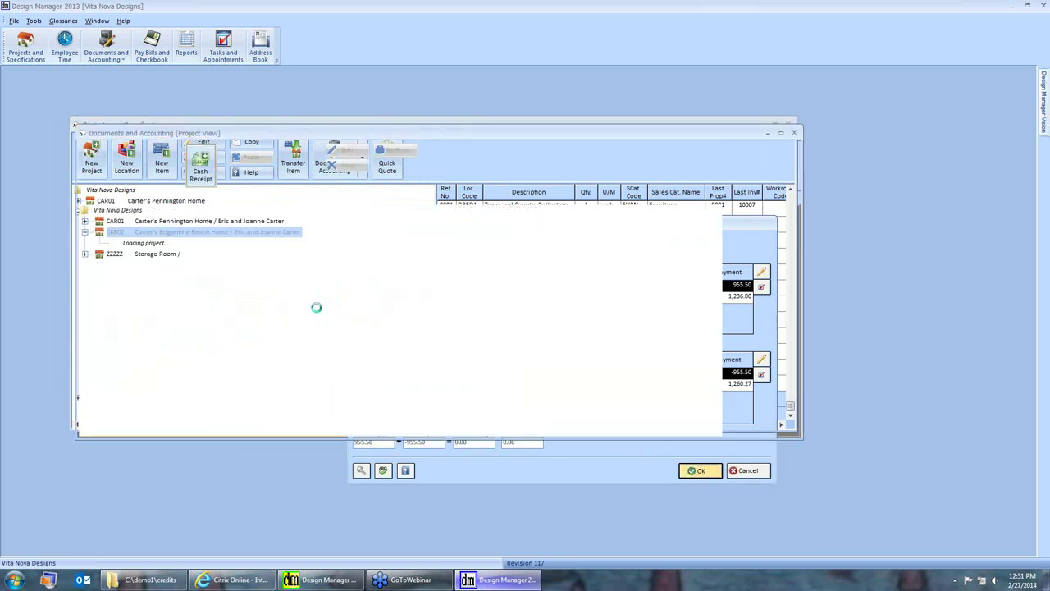
Examine the payment recorded under paid invoice 10009 and the matching new retainer entry for CAR02
{"action": "left_click", "coordinate": [263, 415]}
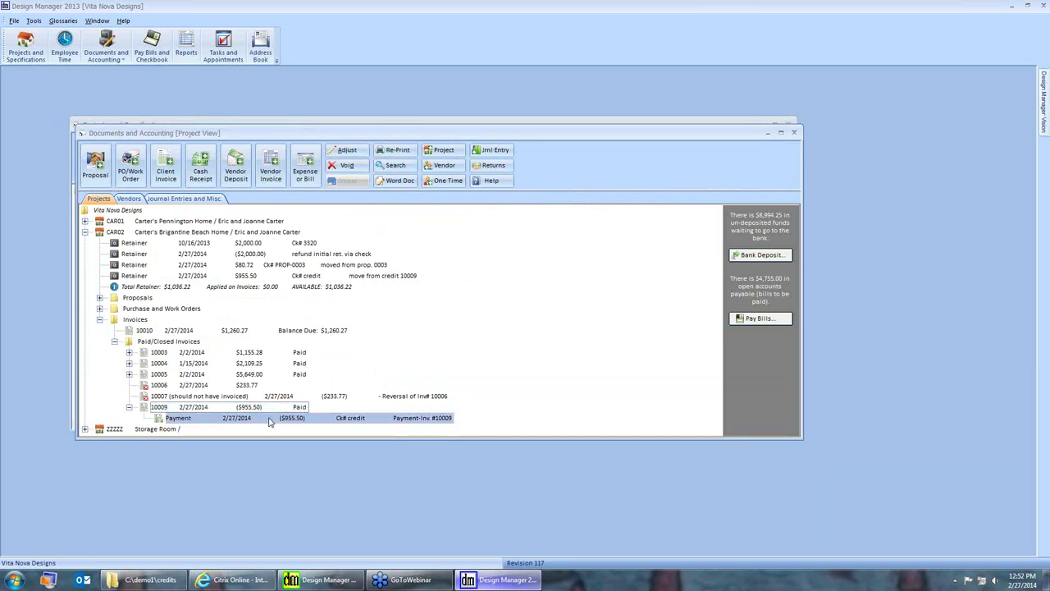
{"action": "left_click", "coordinate": [267, 420]}
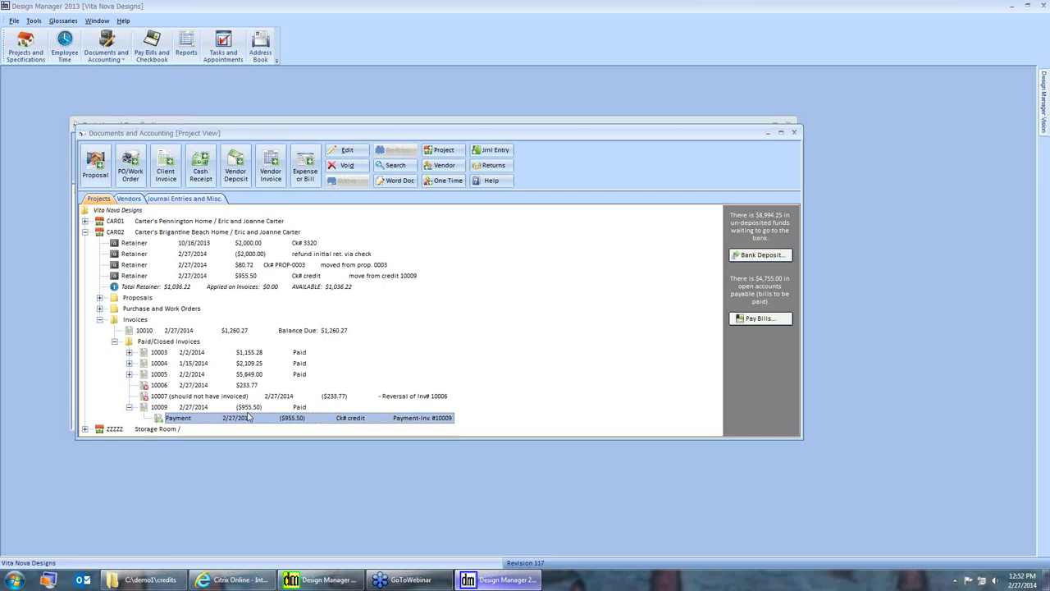
{"action": "left_click", "coordinate": [228, 275]}
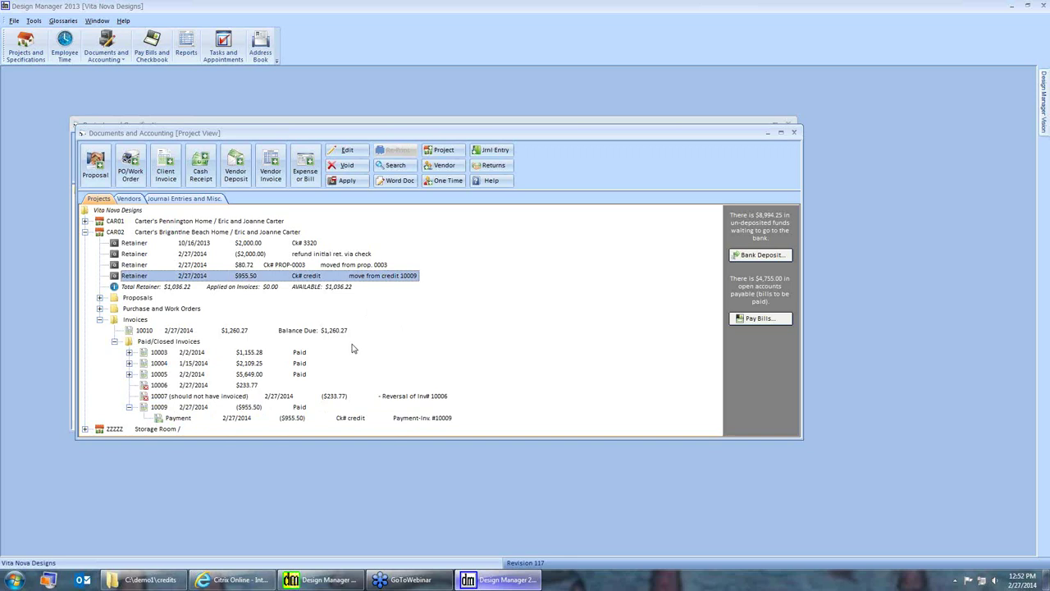
{"action": "left_click", "coordinate": [293, 407]}
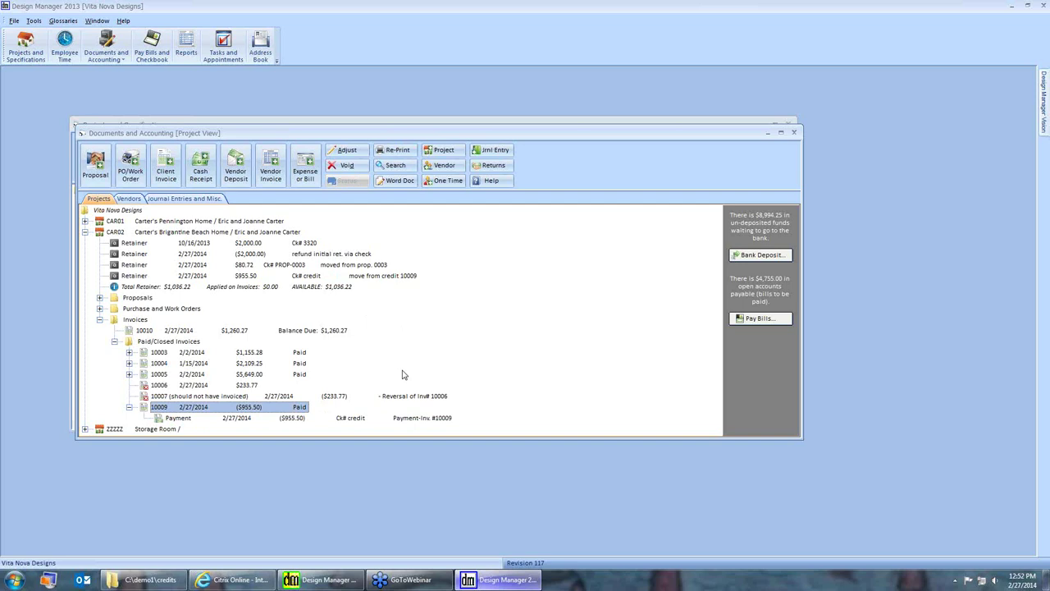
{"action": "left_click", "coordinate": [309, 419]}
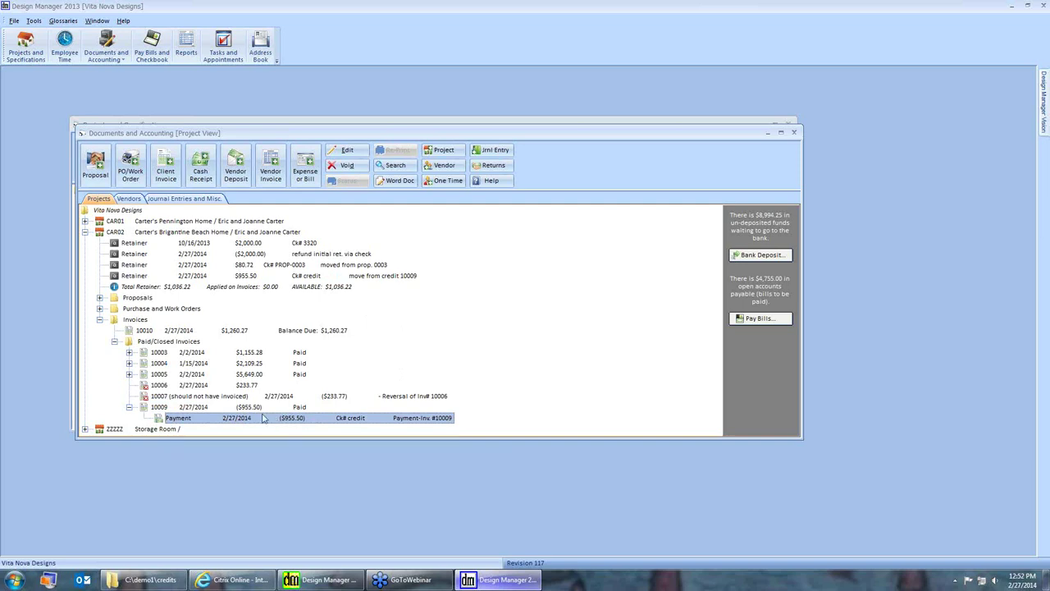
Void the CAR02 retainer entry described as "move from credit 10009"
{"action": "left_click", "coordinate": [246, 276]}
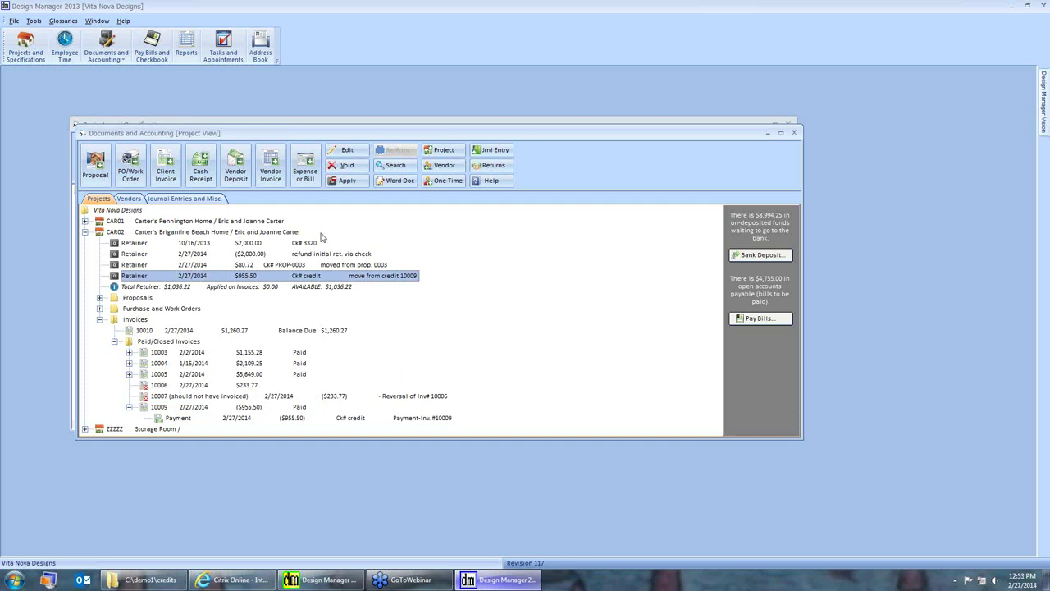
{"action": "left_click", "coordinate": [348, 166]}
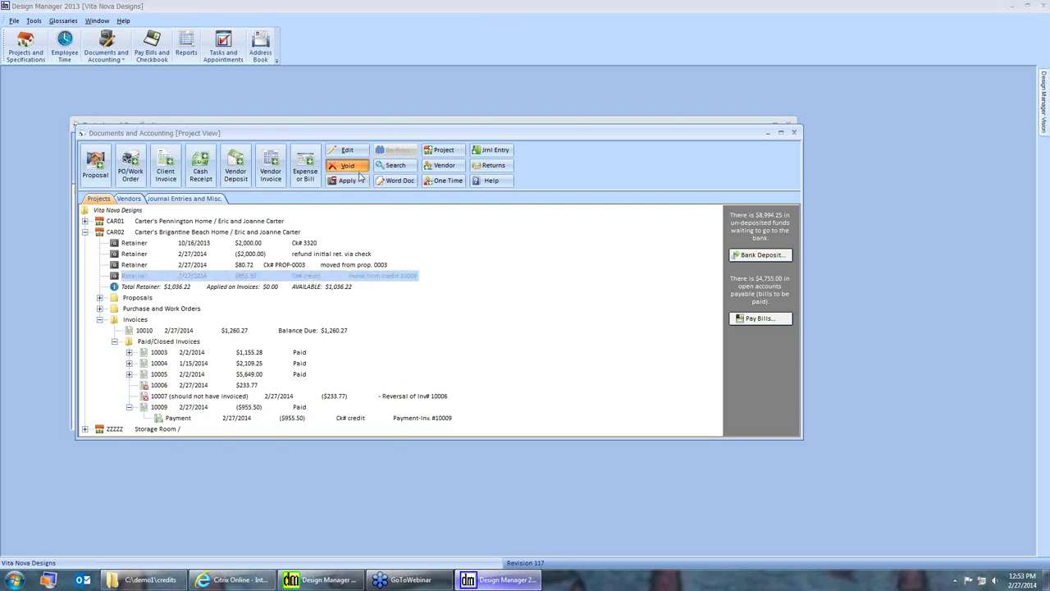
{"action": "key", "text": "Return"}
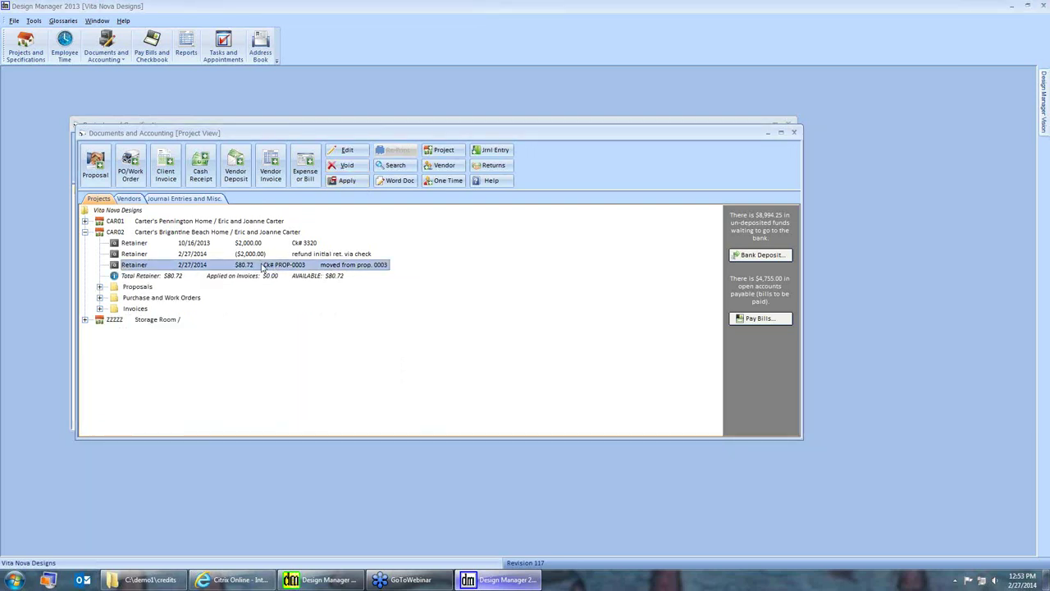
Void the credit payment under invoice 10009 in CAR02's paid and closed invoices
{"action": "left_click", "coordinate": [100, 308]}
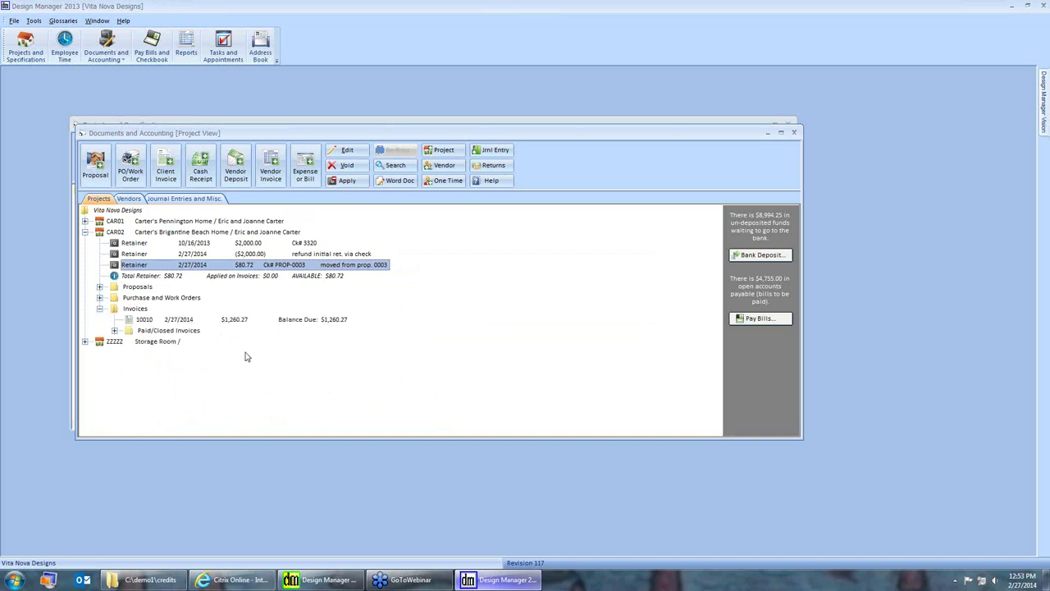
{"action": "left_click", "coordinate": [118, 330]}
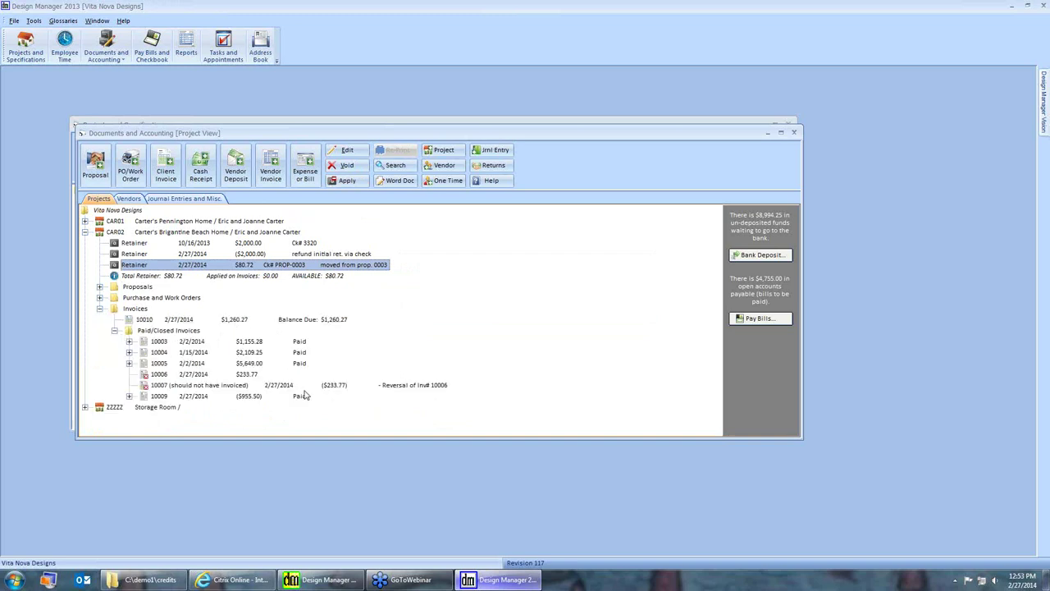
{"action": "left_click", "coordinate": [128, 396]}
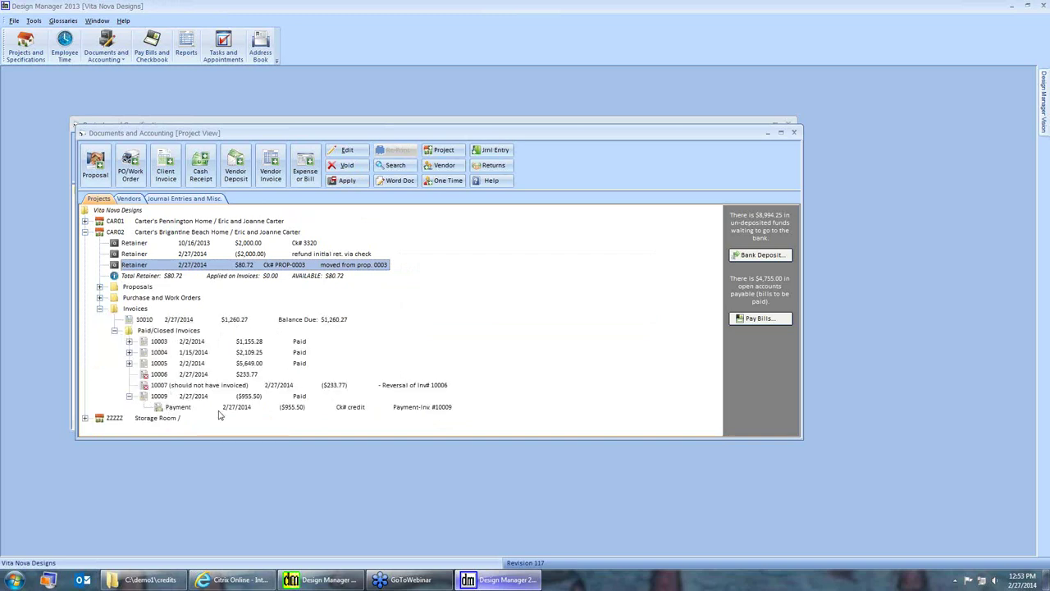
{"action": "left_click", "coordinate": [345, 165]}
{"action": "left_click", "coordinate": [572, 329]}
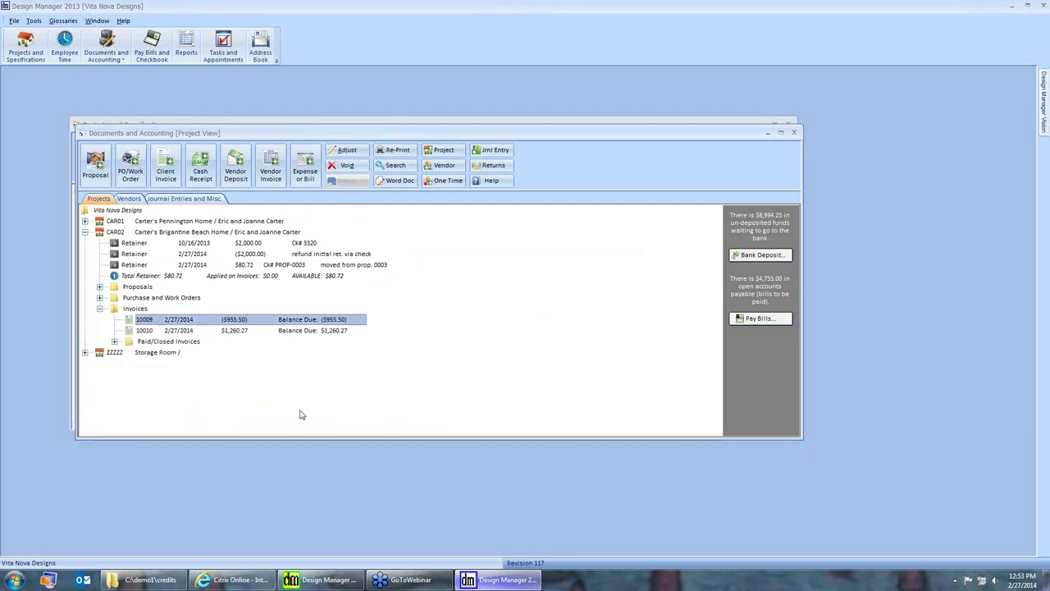
Check CAR02's open invoices 10010 and 10009, and find the Statements report among the favorite reports
{"action": "left_click", "coordinate": [205, 331]}
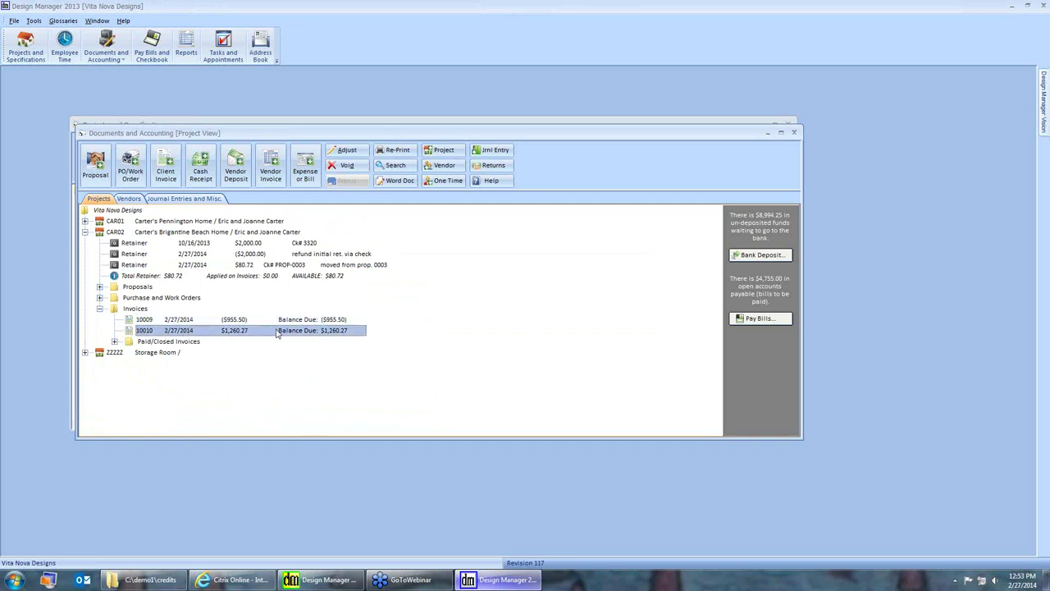
{"action": "left_click", "coordinate": [243, 320]}
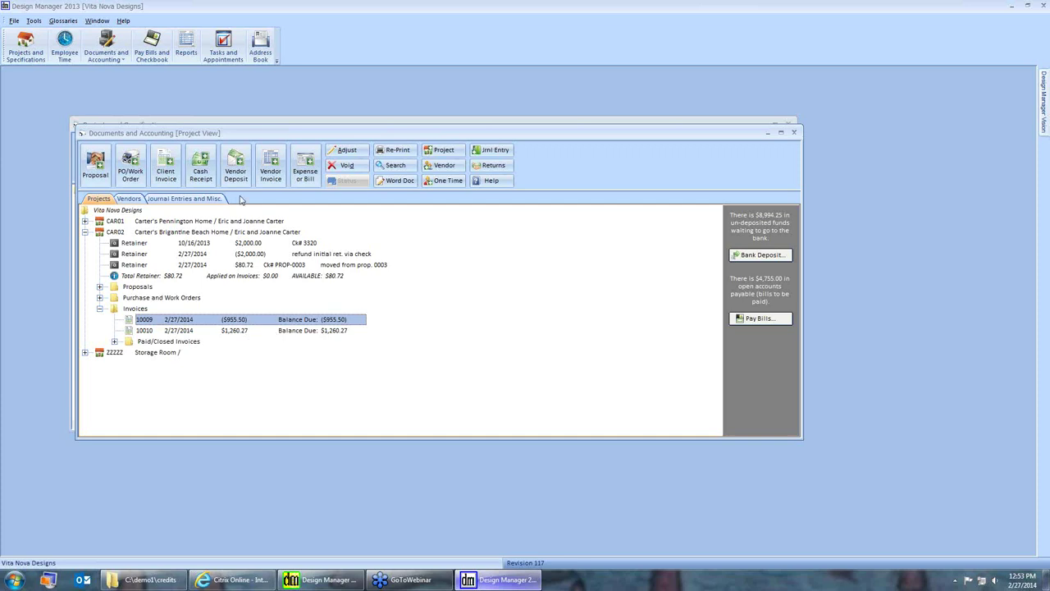
{"action": "left_click", "coordinate": [187, 45]}
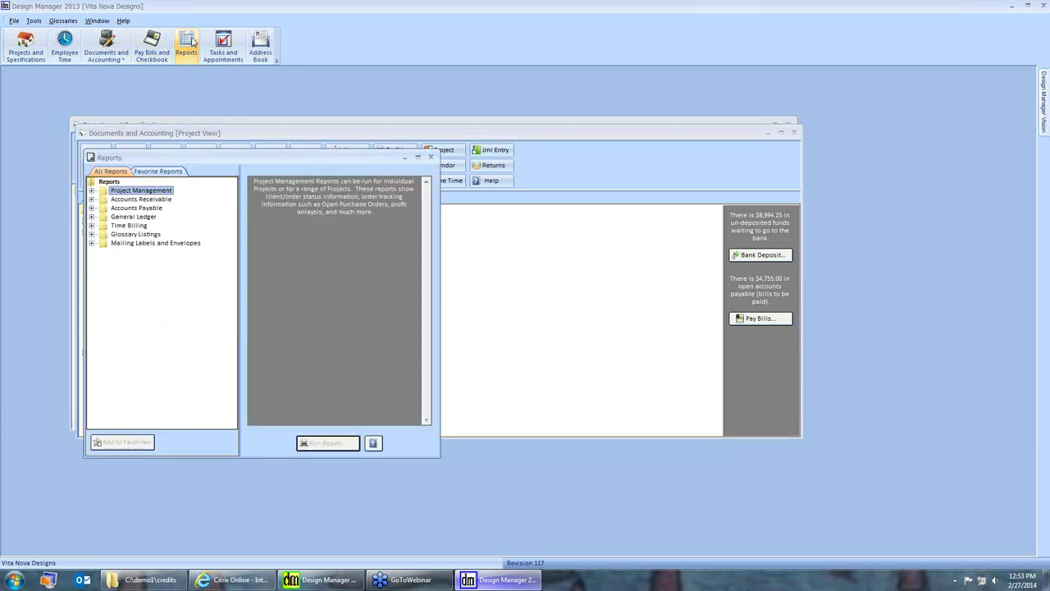
{"action": "left_click", "coordinate": [91, 199]}
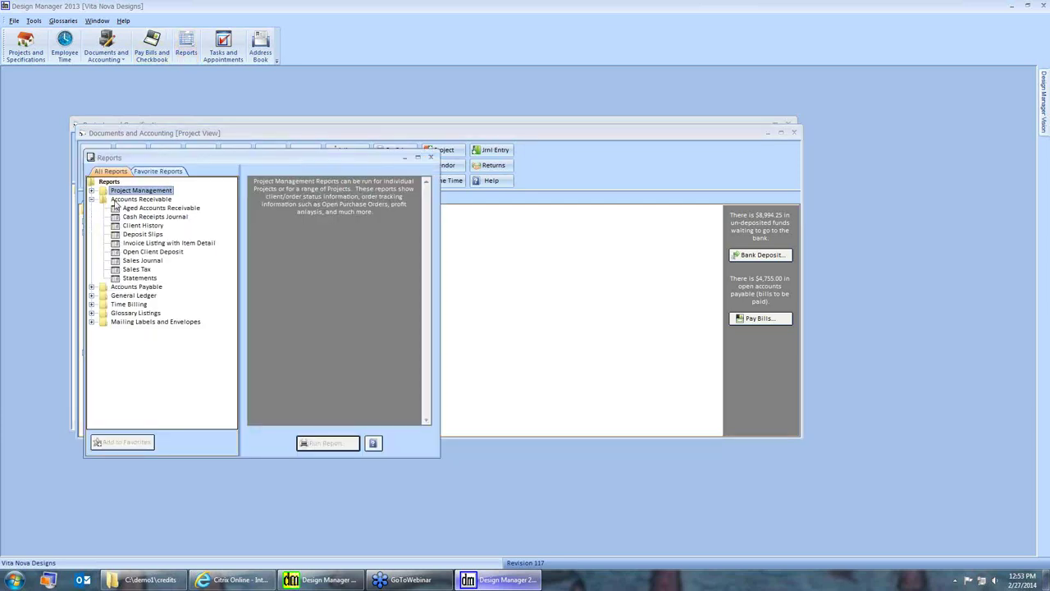
{"action": "left_click", "coordinate": [139, 278]}
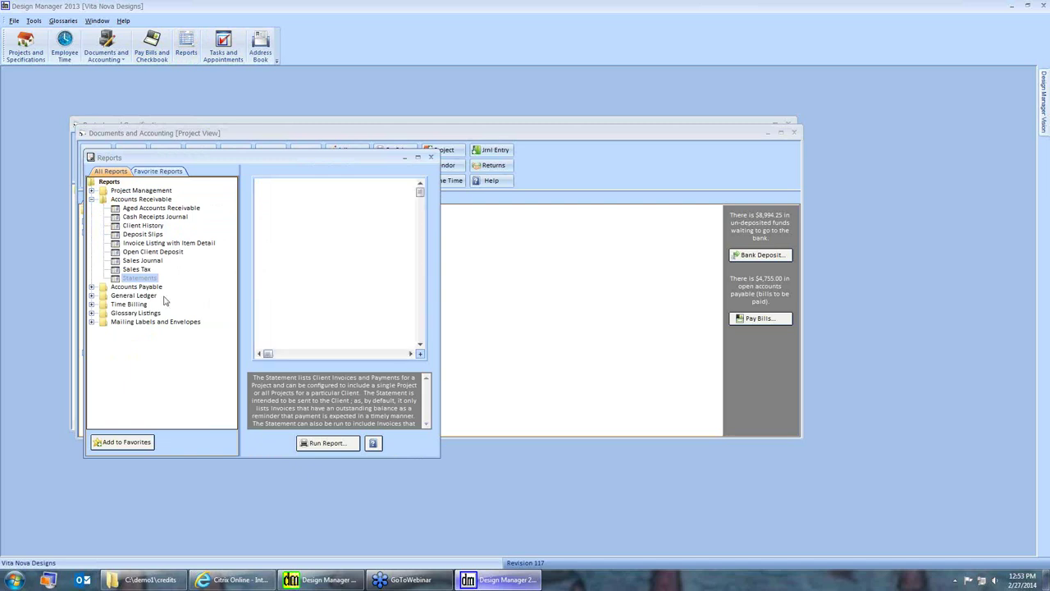
{"action": "left_click", "coordinate": [155, 172]}
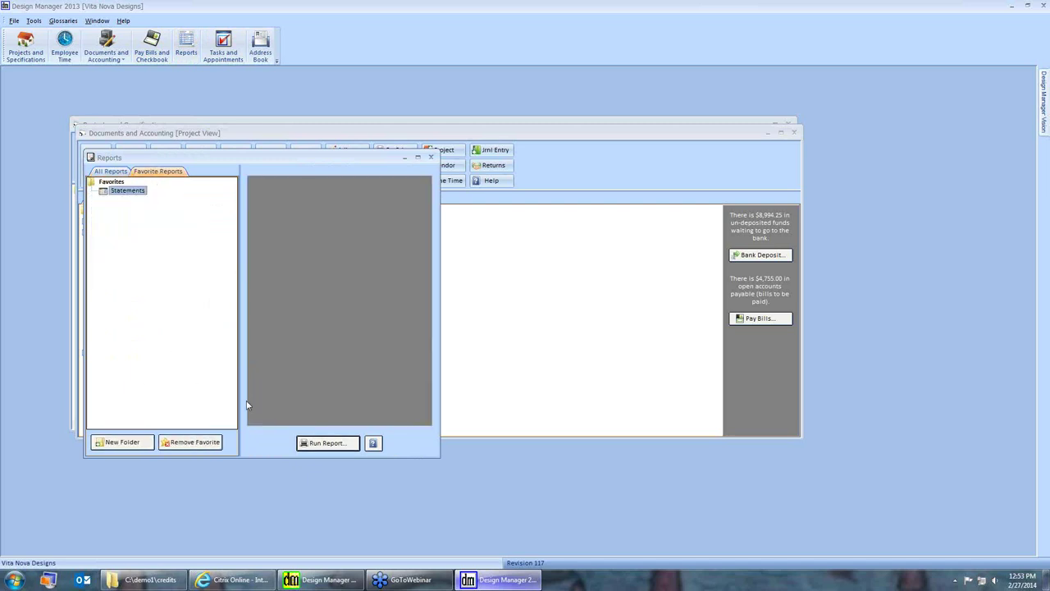
Run the Statements report for the project range CAR02 through CAR02 and examine the lines for invoices 10009 and 10010
{"action": "key", "text": "Tab"}
{"action": "key", "text": "Return"}
{"action": "type", "text": "CAR02"}
{"action": "key", "text": "Tab"}
{"action": "key", "text": "Tab"}
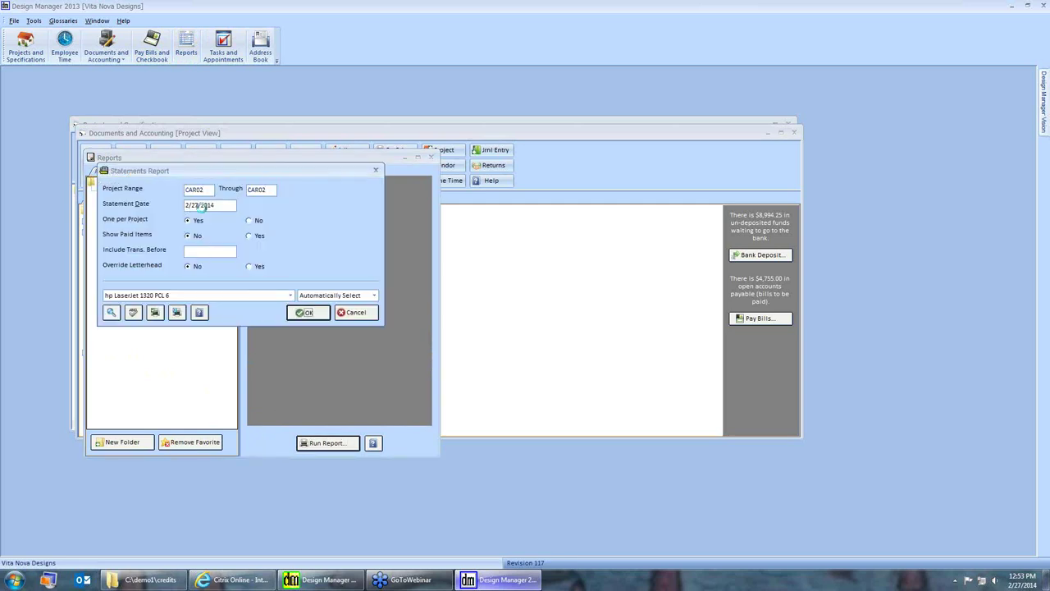
{"action": "key", "text": "Return"}
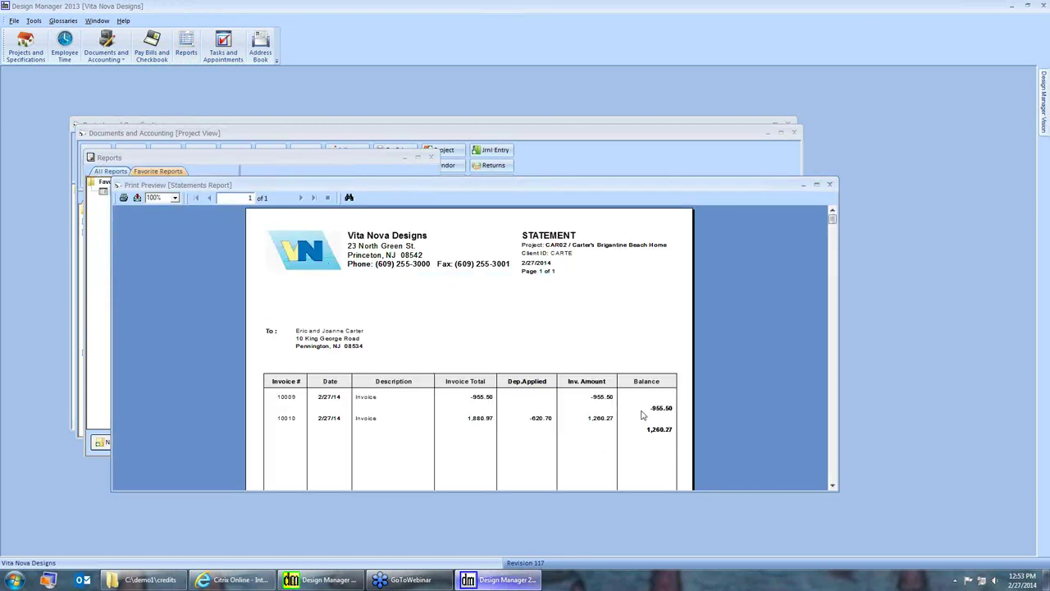
{"action": "left_click", "coordinate": [390, 401]}
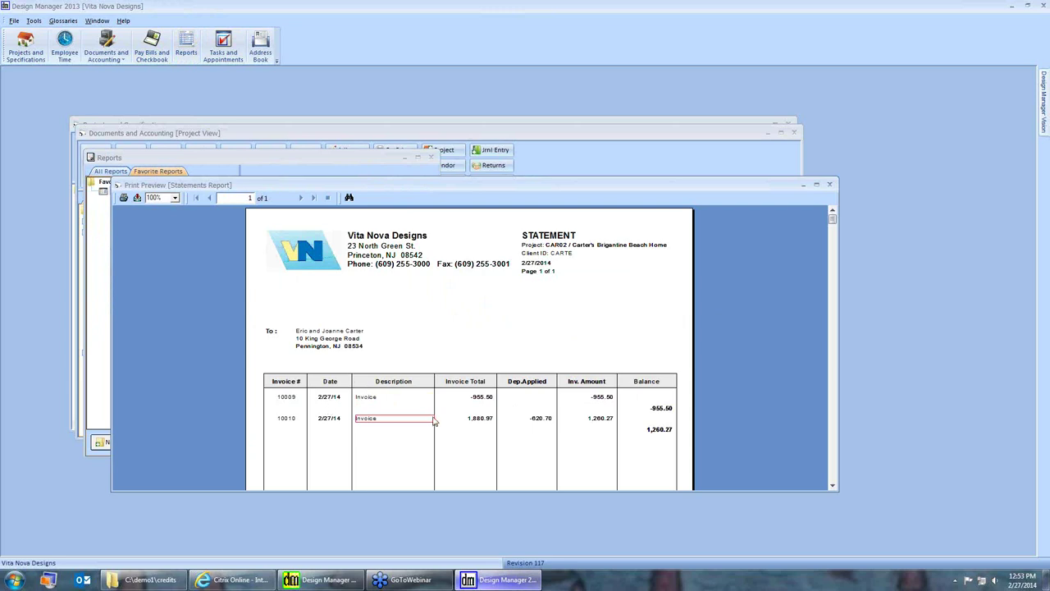
Compare the invoice balances on CAR02's statement with its amount due, and close the statement preview and the Reports window
{"action": "scroll", "coordinate": [651, 433], "scroll_direction": "down", "scroll_amount": 2}
{"action": "scroll", "coordinate": [650, 433], "scroll_direction": "down", "scroll_amount": 3}
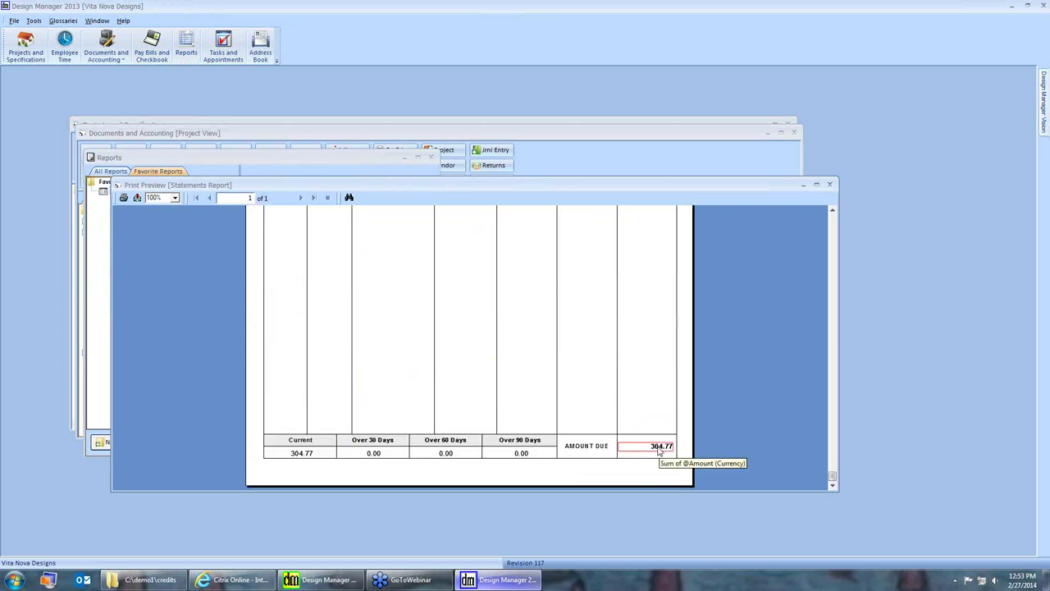
{"action": "scroll", "coordinate": [644, 421], "scroll_direction": "up", "scroll_amount": 5}
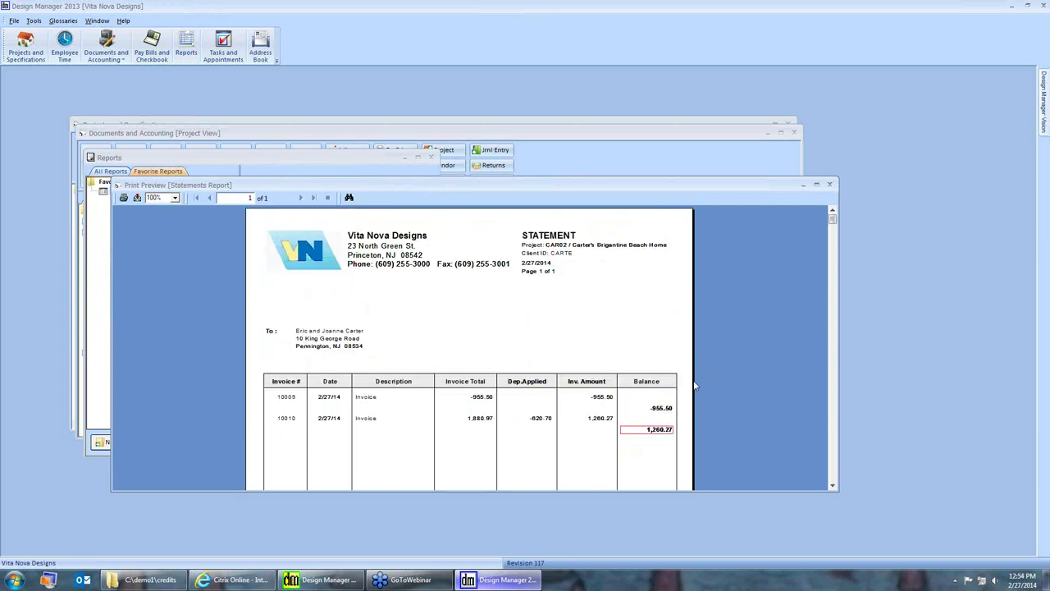
{"action": "scroll", "coordinate": [695, 385], "scroll_direction": "down", "scroll_amount": 5}
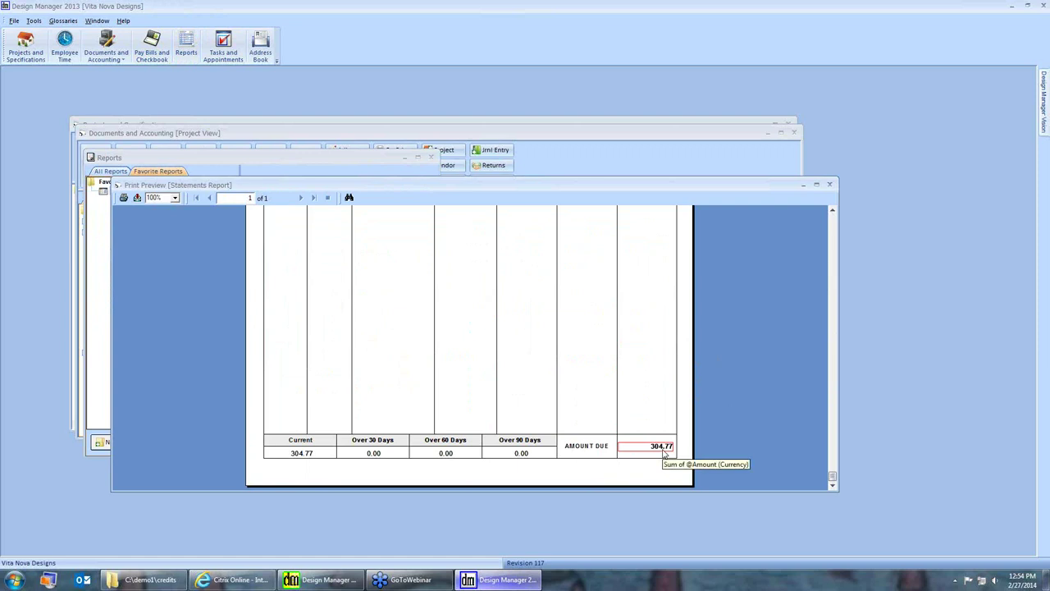
{"action": "left_click", "coordinate": [830, 184]}
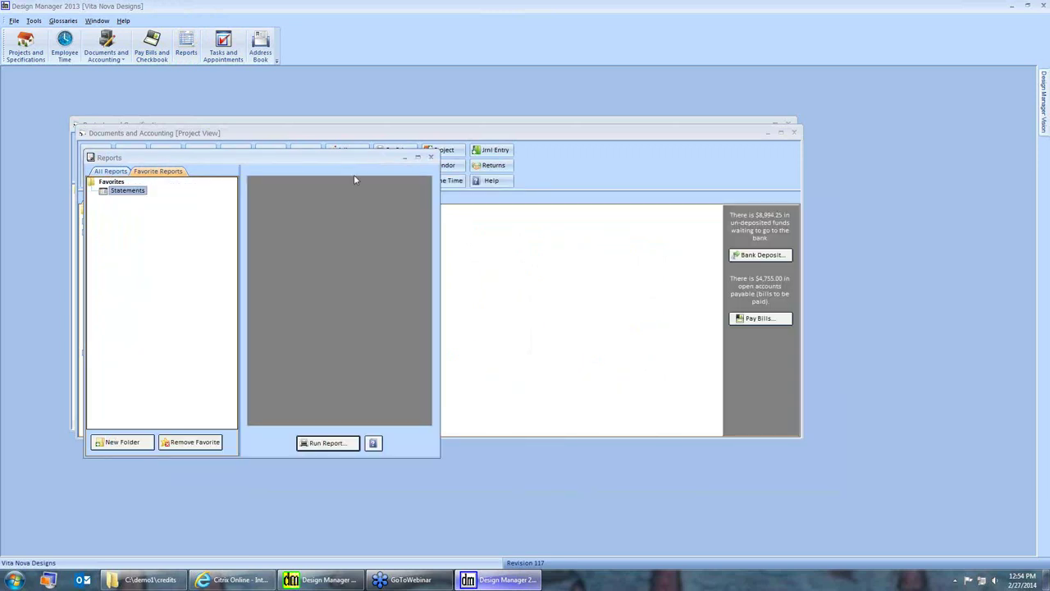
{"action": "left_click", "coordinate": [431, 157]}
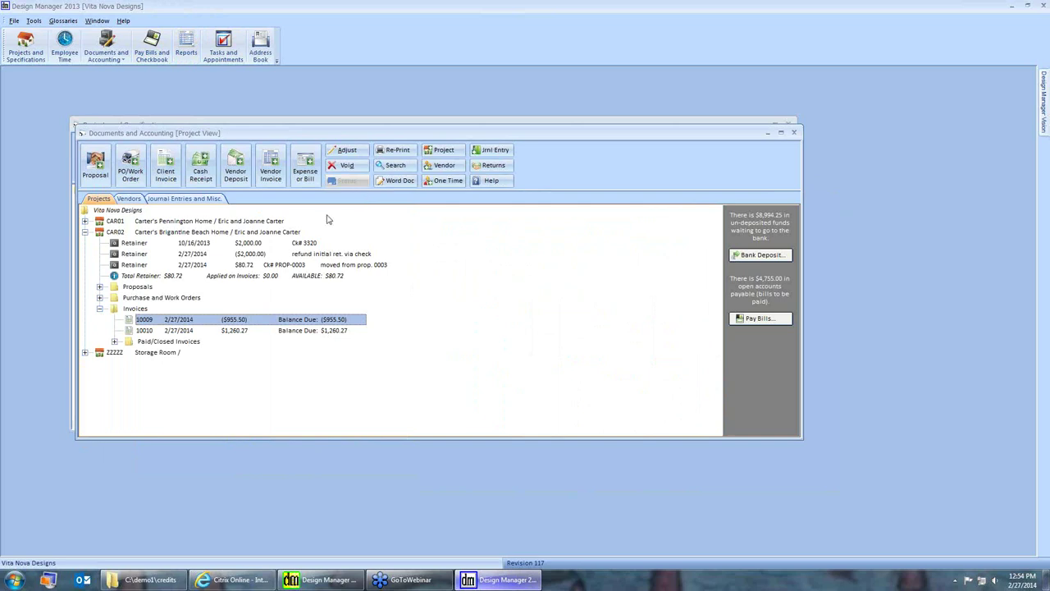
Record a CAR02 cash receipt of 304.77 by check number 5400, applied to both invoices 10009 and 10010
{"action": "left_click", "coordinate": [203, 166]}
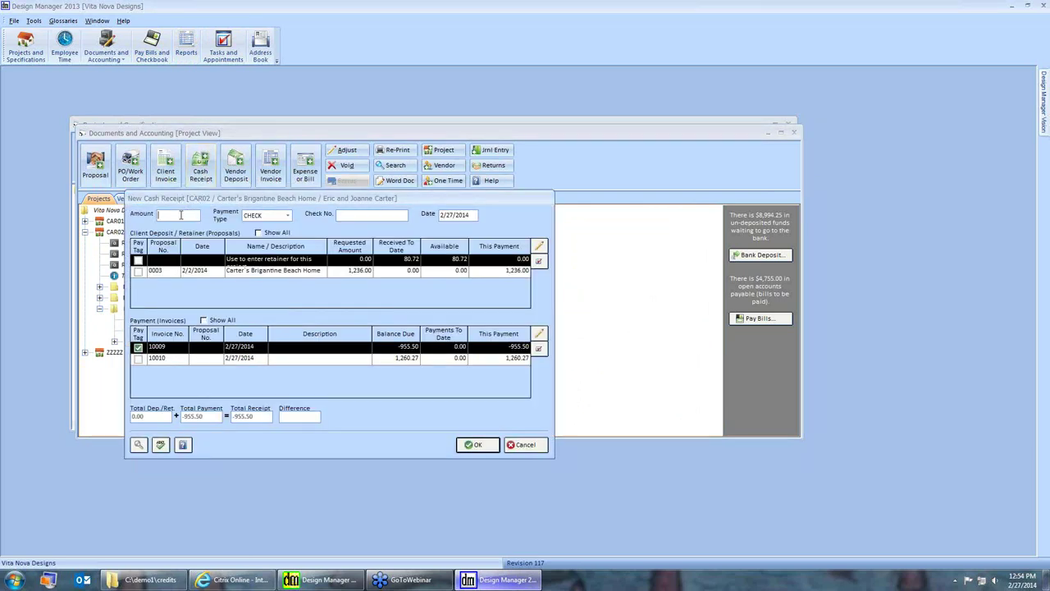
{"action": "type", "text": "304.77"}
{"action": "key", "text": "Tab"}
{"action": "key", "text": "Tab"}
{"action": "type", "text": "5400"}
{"action": "left_click", "coordinate": [139, 358]}
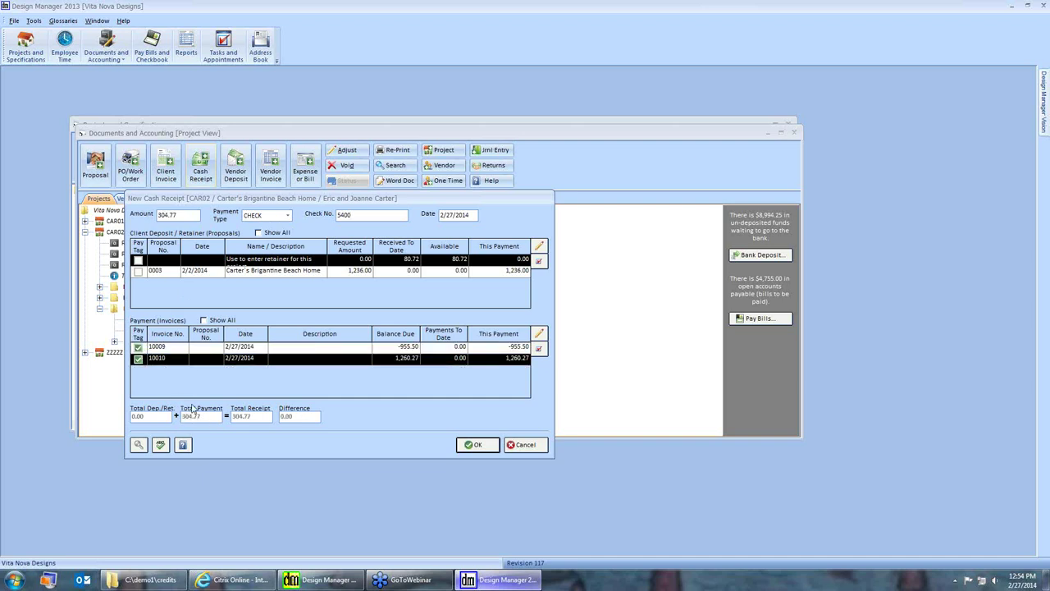
{"action": "left_click", "coordinate": [201, 350]}
{"action": "left_click", "coordinate": [201, 359]}
{"action": "left_click", "coordinate": [185, 214]}
{"action": "left_click", "coordinate": [468, 445]}
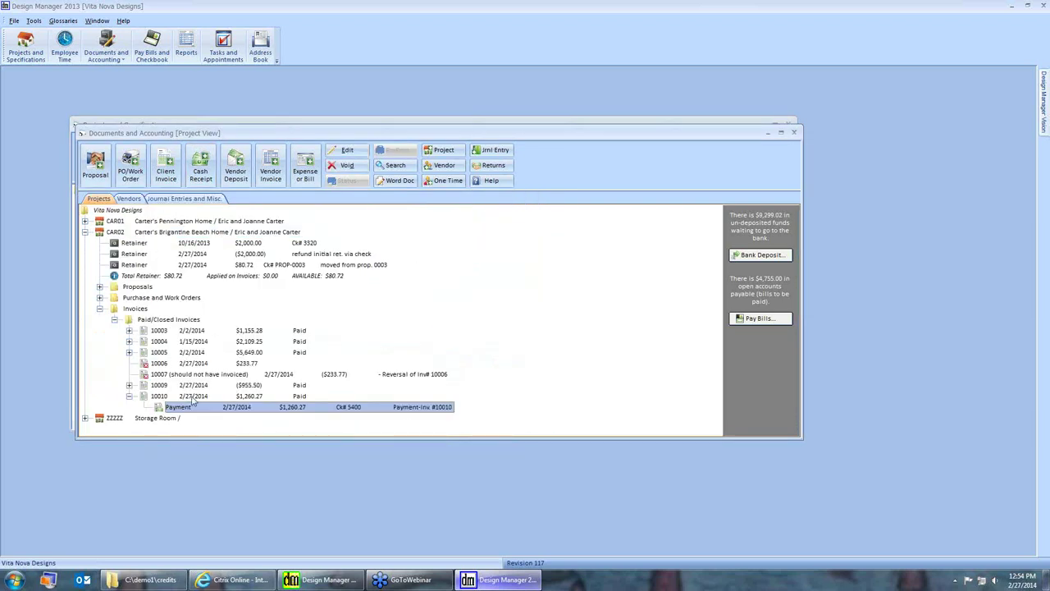
Examine the payments under CAR02's paid invoices 10009 and 10010, and close all remaining open windows in the workspace
{"action": "left_click", "coordinate": [129, 385]}
{"action": "left_click", "coordinate": [178, 386]}
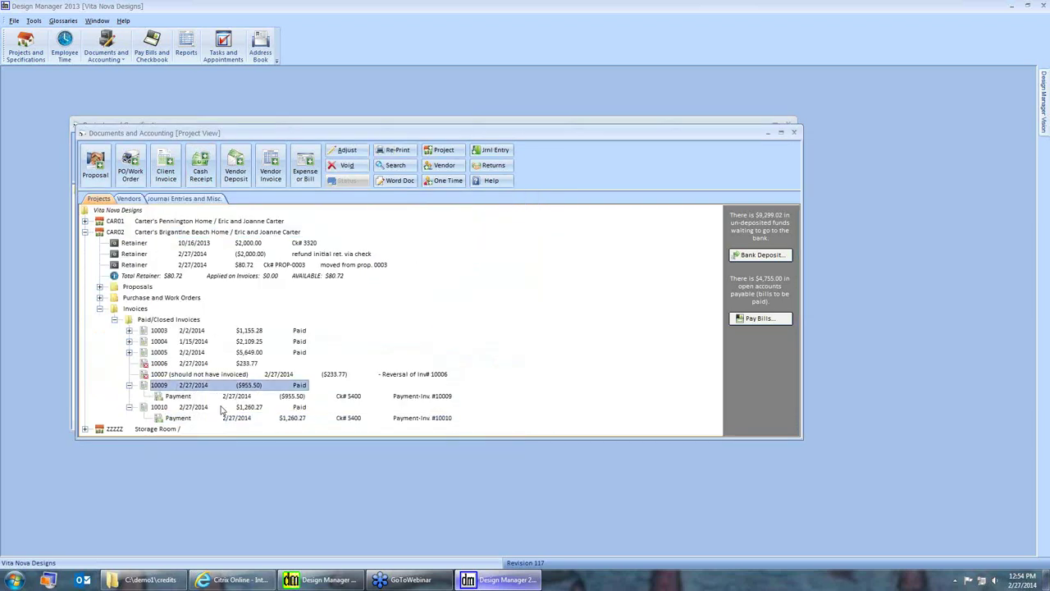
{"action": "left_click", "coordinate": [240, 418]}
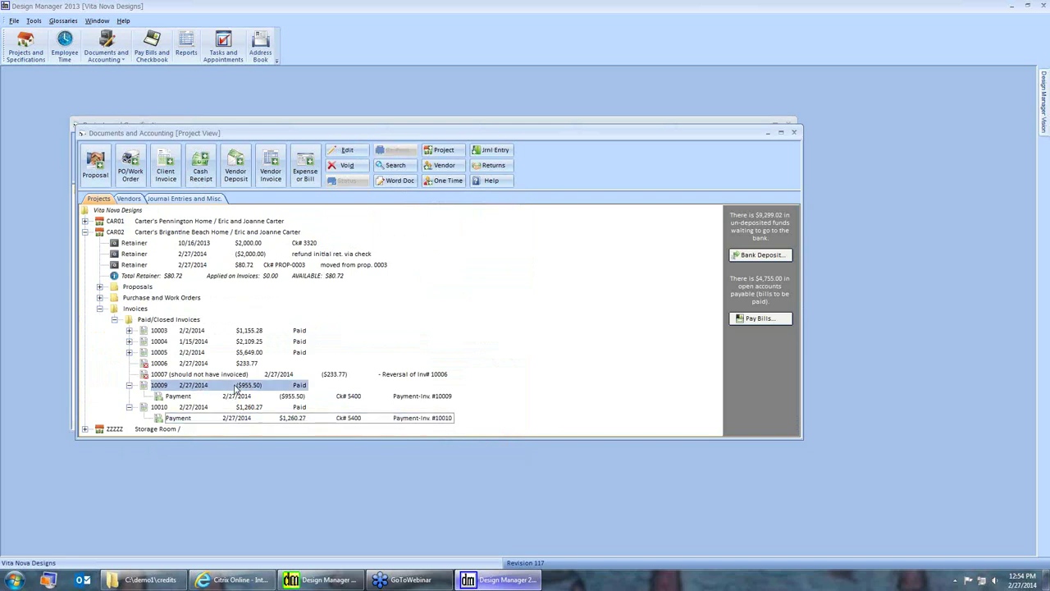
{"action": "left_click", "coordinate": [242, 408]}
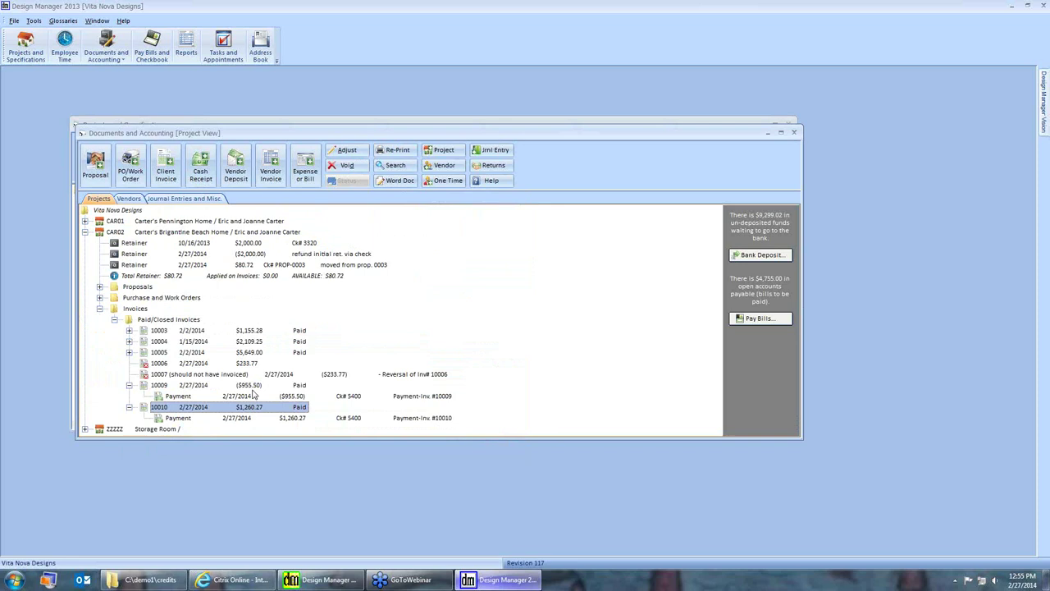
{"action": "left_click", "coordinate": [795, 133]}
{"action": "left_click", "coordinate": [789, 123]}
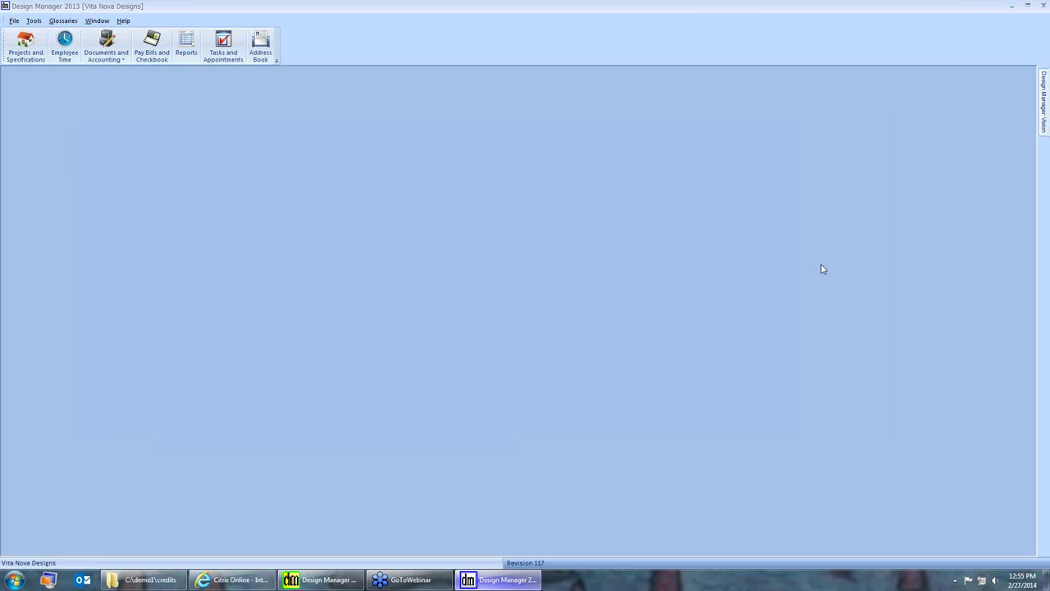